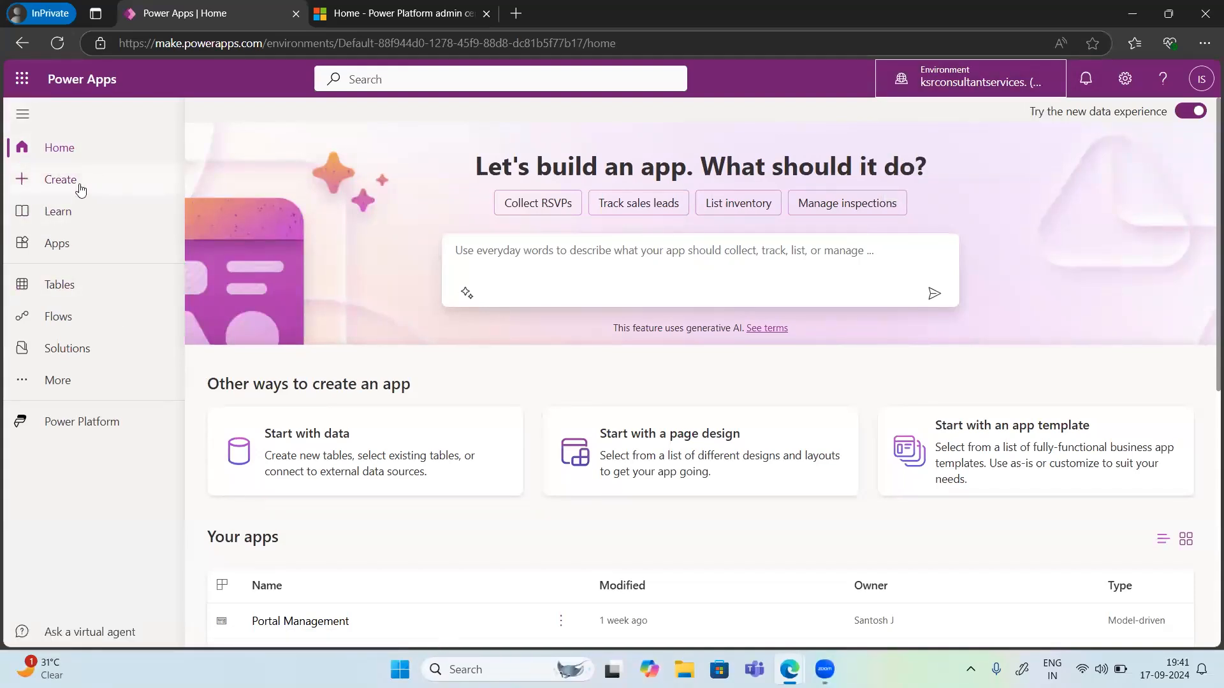
Step: Create a blank tablet canvas app named PP Batch Sept and skip the welcome dialog
{"action": "left_click", "coordinate": [70, 188]}
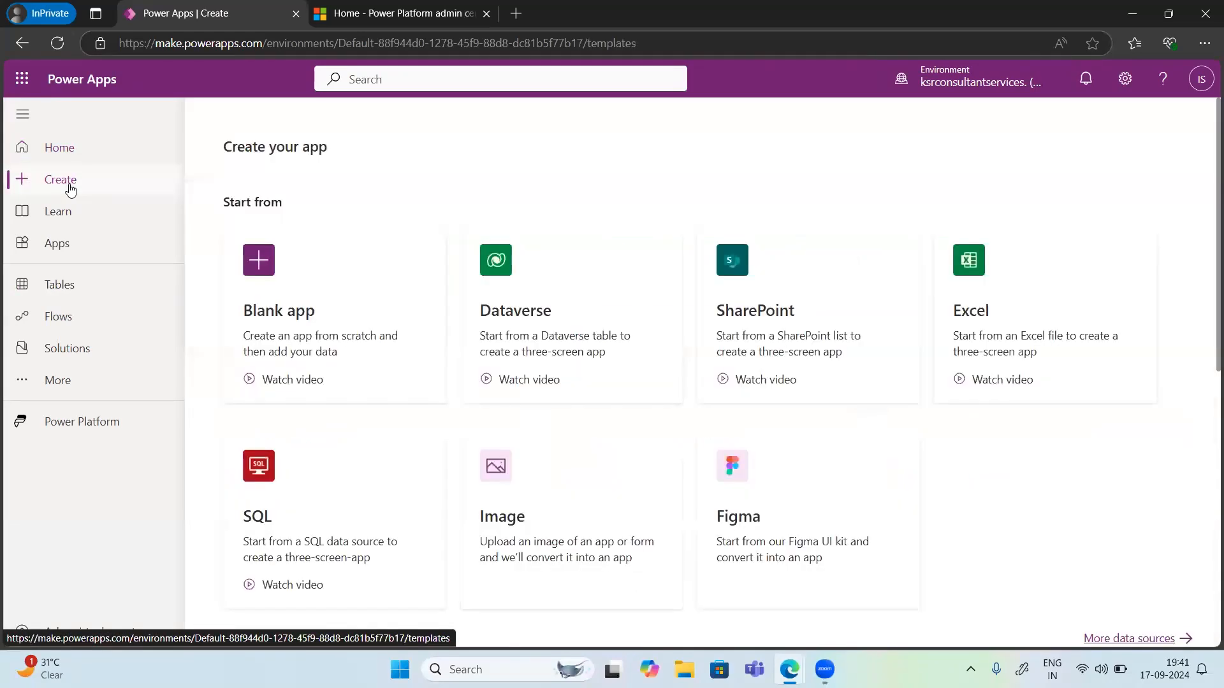
{"action": "left_click", "coordinate": [286, 258]}
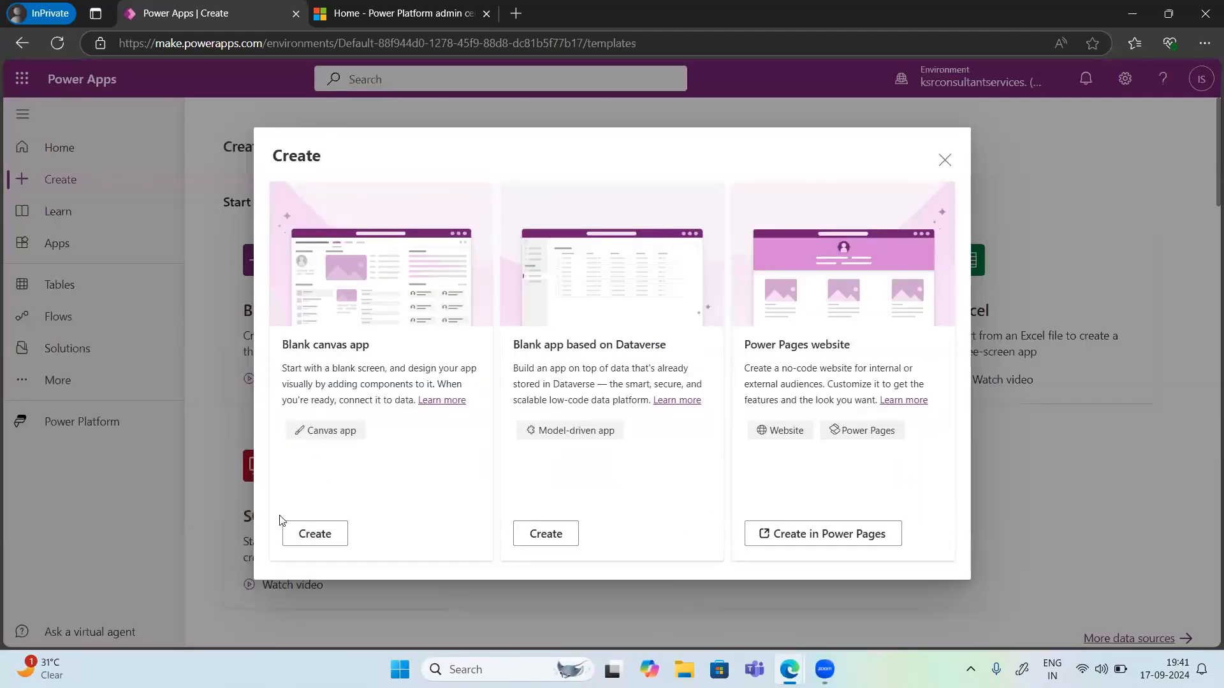
{"action": "left_click", "coordinate": [307, 535]}
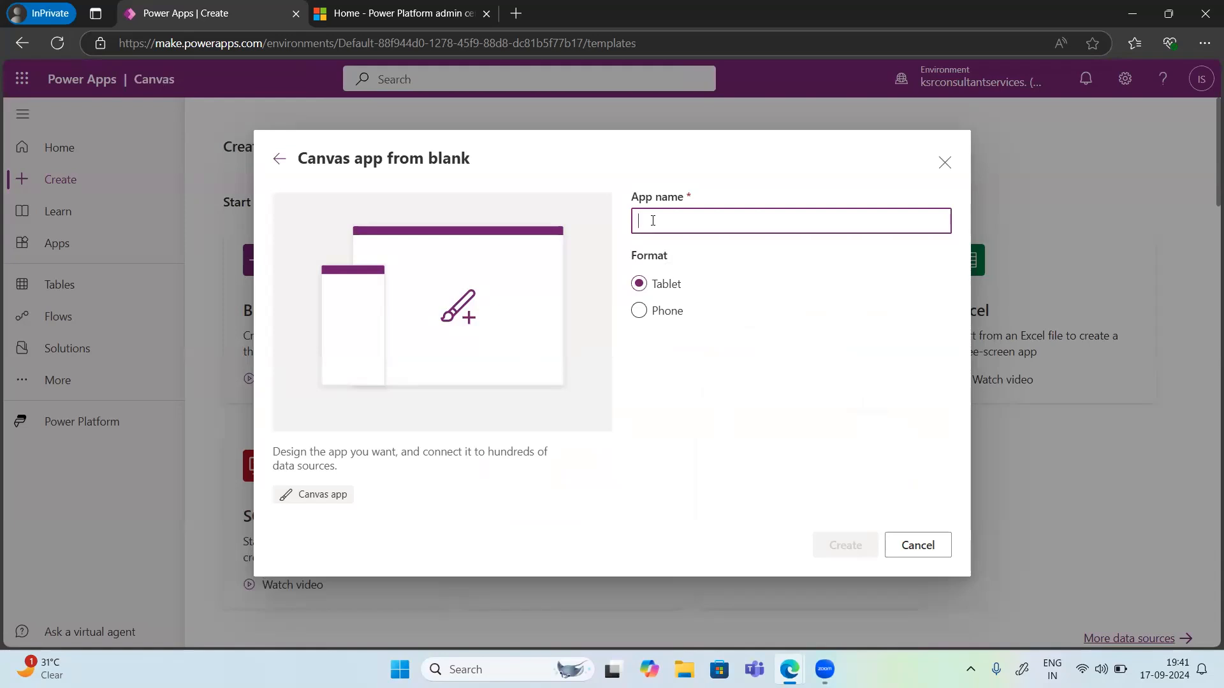
{"action": "type", "text": "PP"}
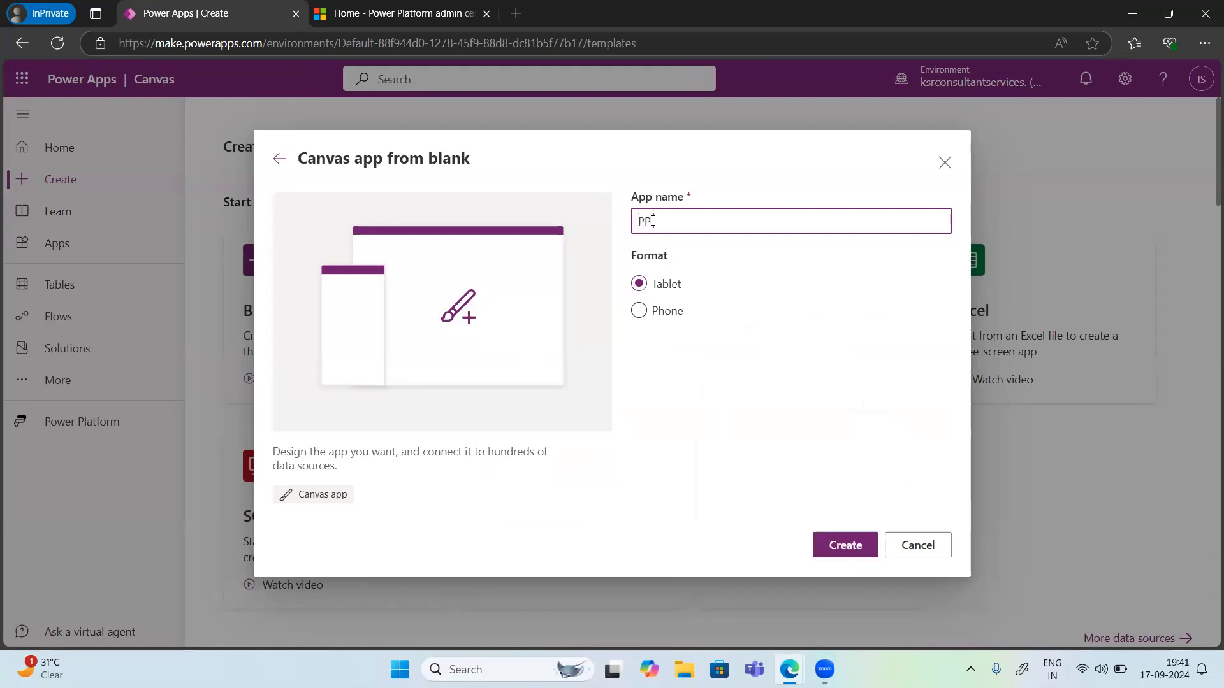
{"action": "type", "text": "Batch Aug"}
{"action": "key", "text": "BackSpace"}
{"action": "key", "text": "BackSpace"}
{"action": "key", "text": "BackSpace"}
{"action": "type", "text": "Spept"}
{"action": "left_click", "coordinate": [842, 547]}
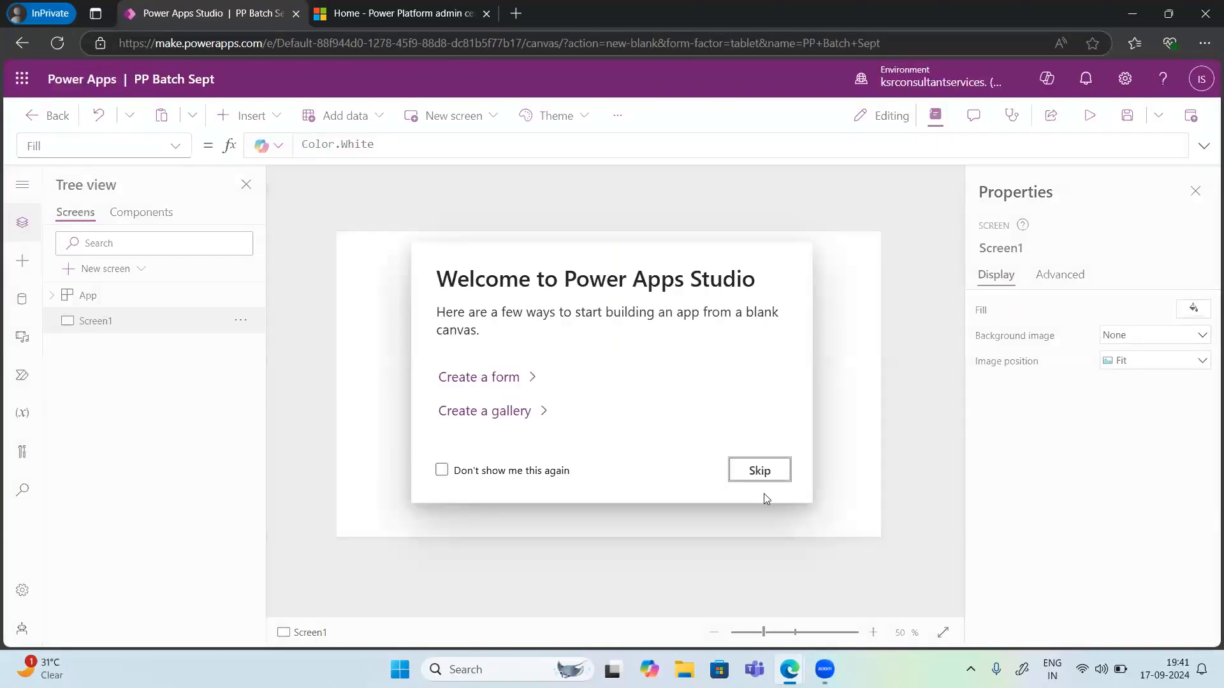
{"action": "left_click", "coordinate": [754, 472]}
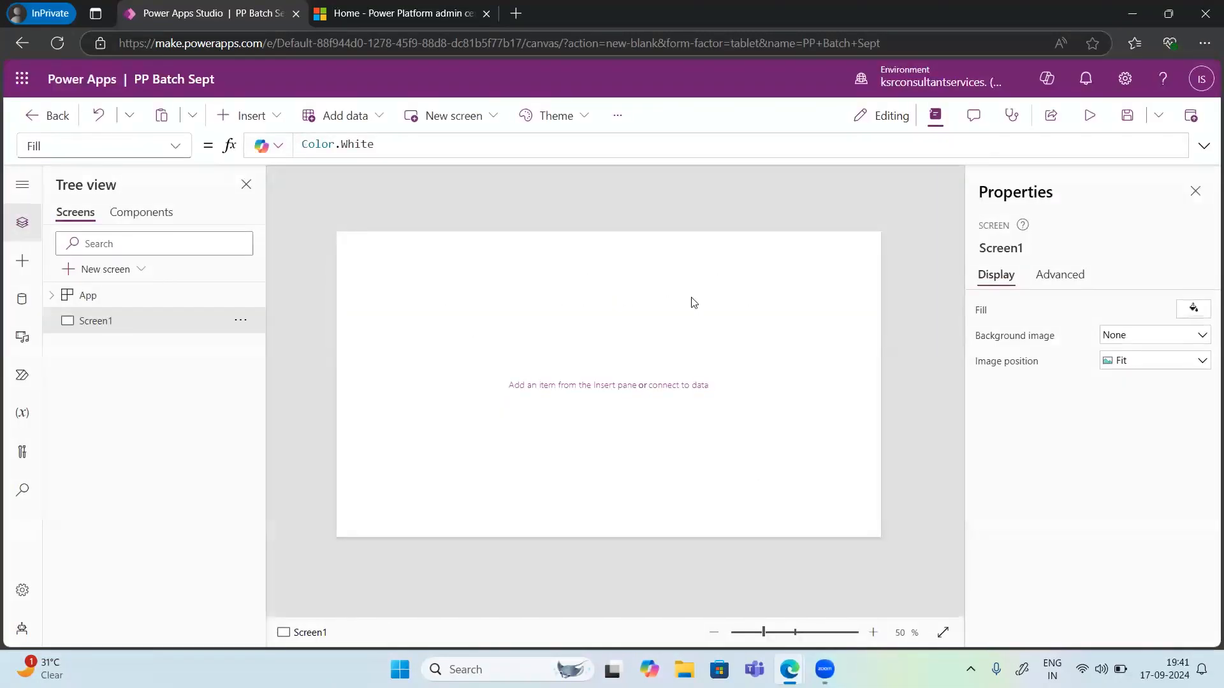
Step: Add the Power Apps Studio browser tab to a new tab group
{"action": "right_click", "coordinate": [180, 12]}
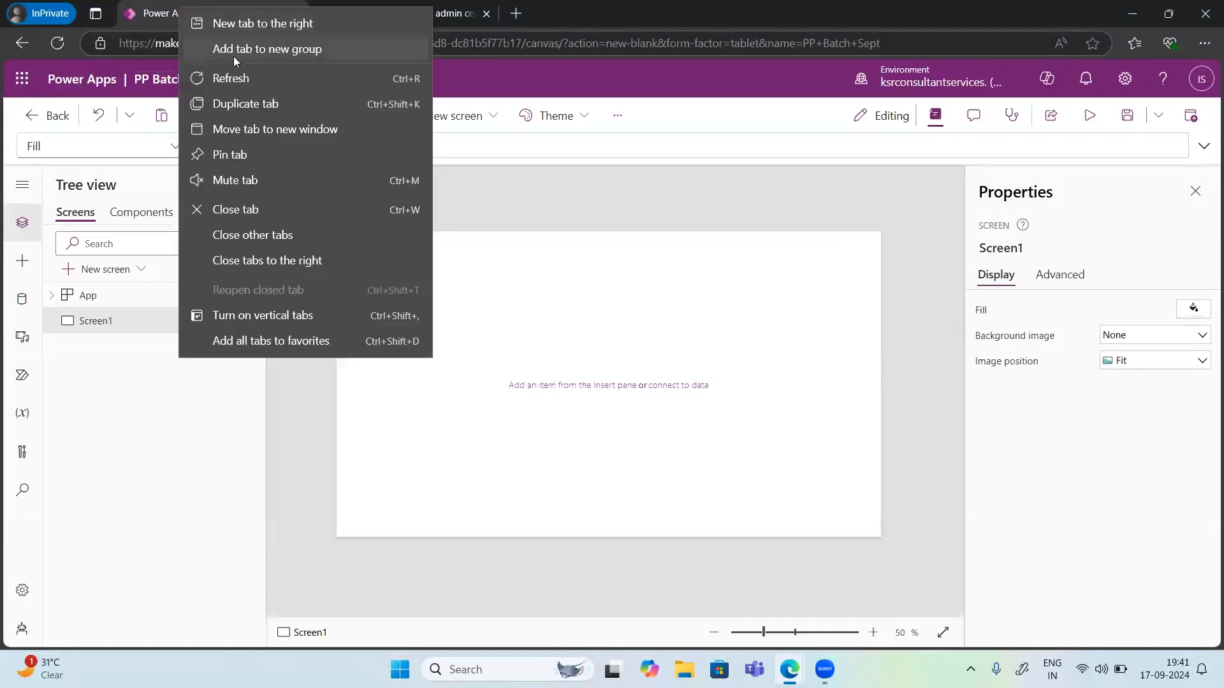
{"action": "left_click", "coordinate": [233, 56]}
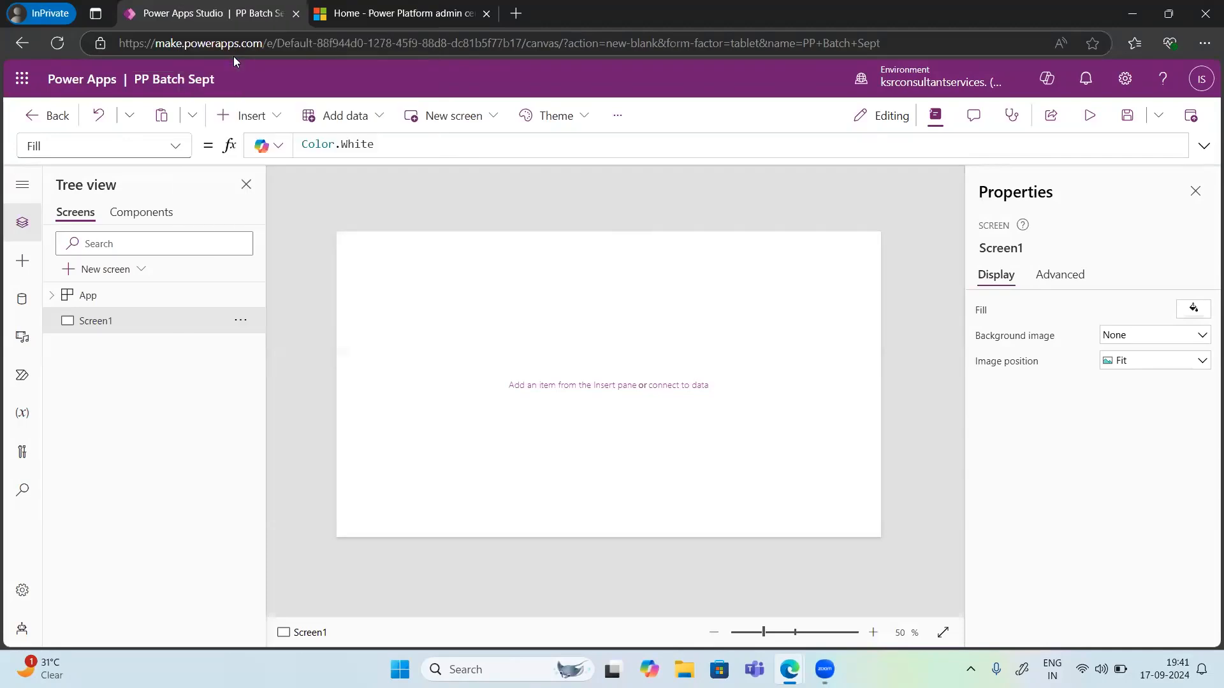
{"action": "left_click", "coordinate": [225, 16]}
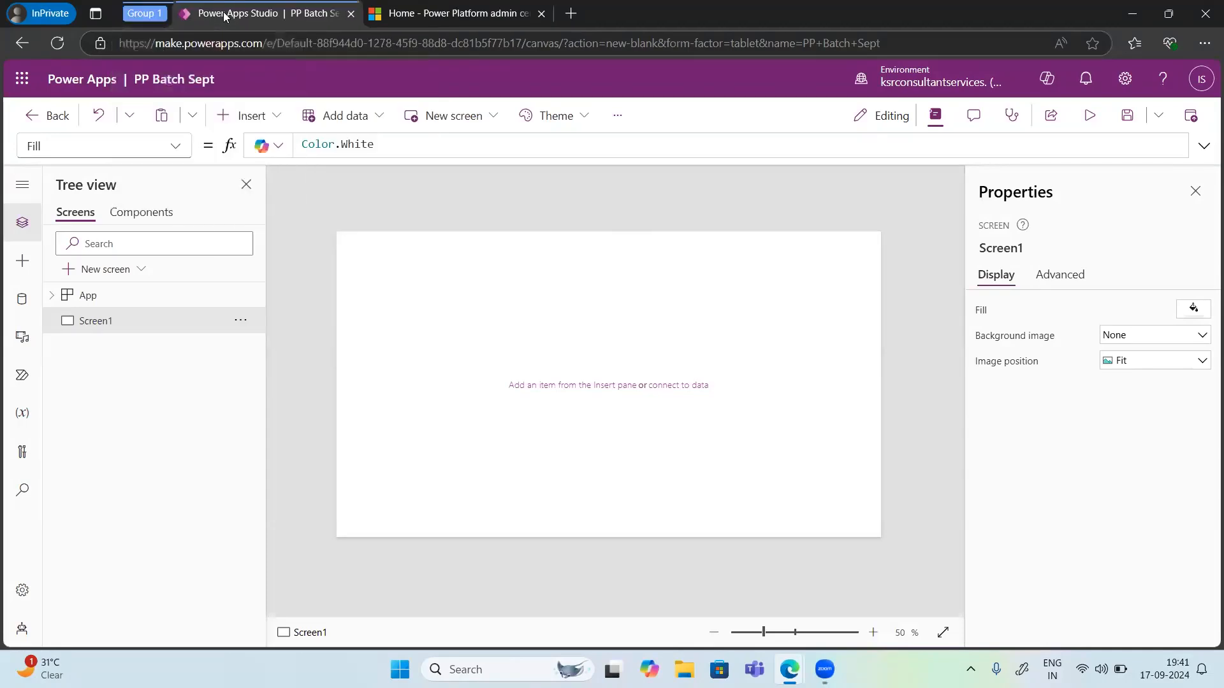
Step: Duplicate the Power Apps Studio tab and return to the original tab
{"action": "right_click", "coordinate": [224, 16]}
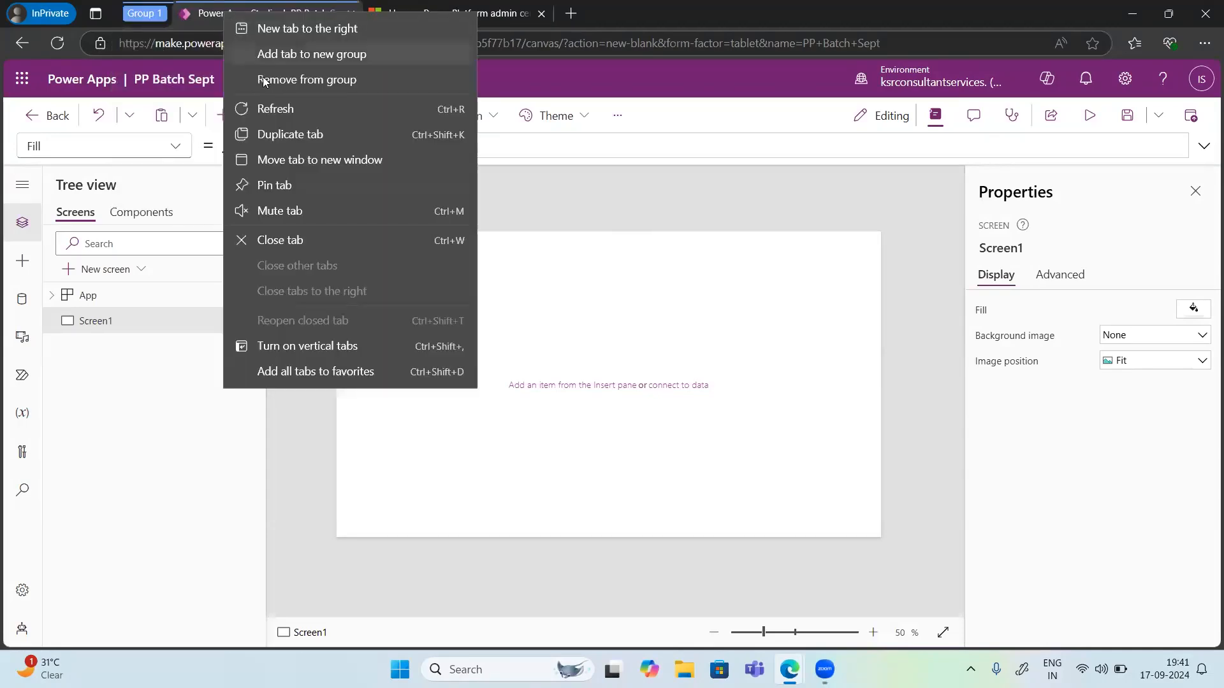
{"action": "left_click", "coordinate": [295, 135]}
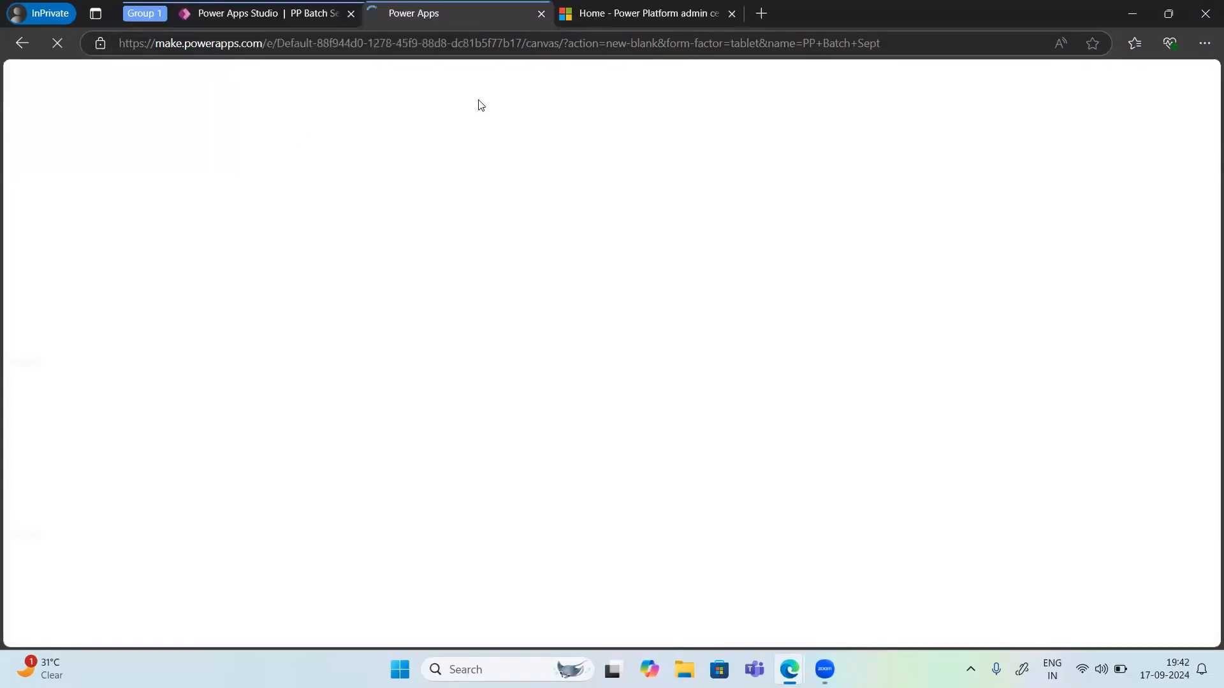
{"action": "left_click", "coordinate": [219, 17]}
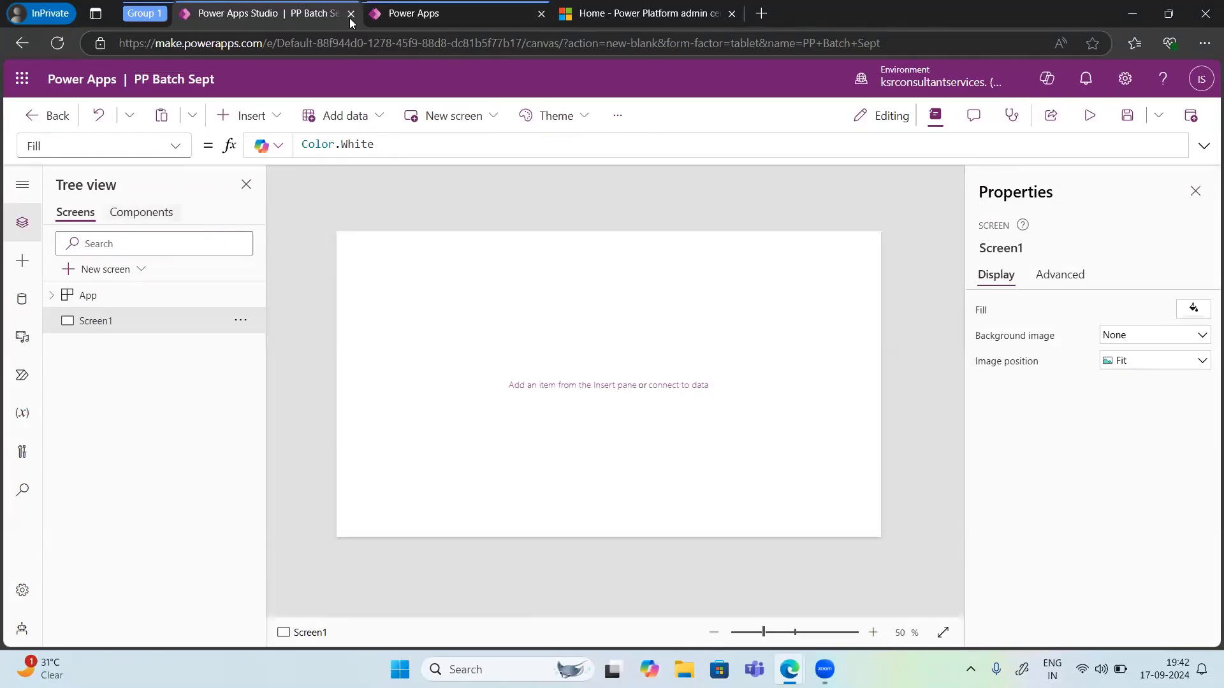
{"action": "left_click", "coordinate": [416, 18]}
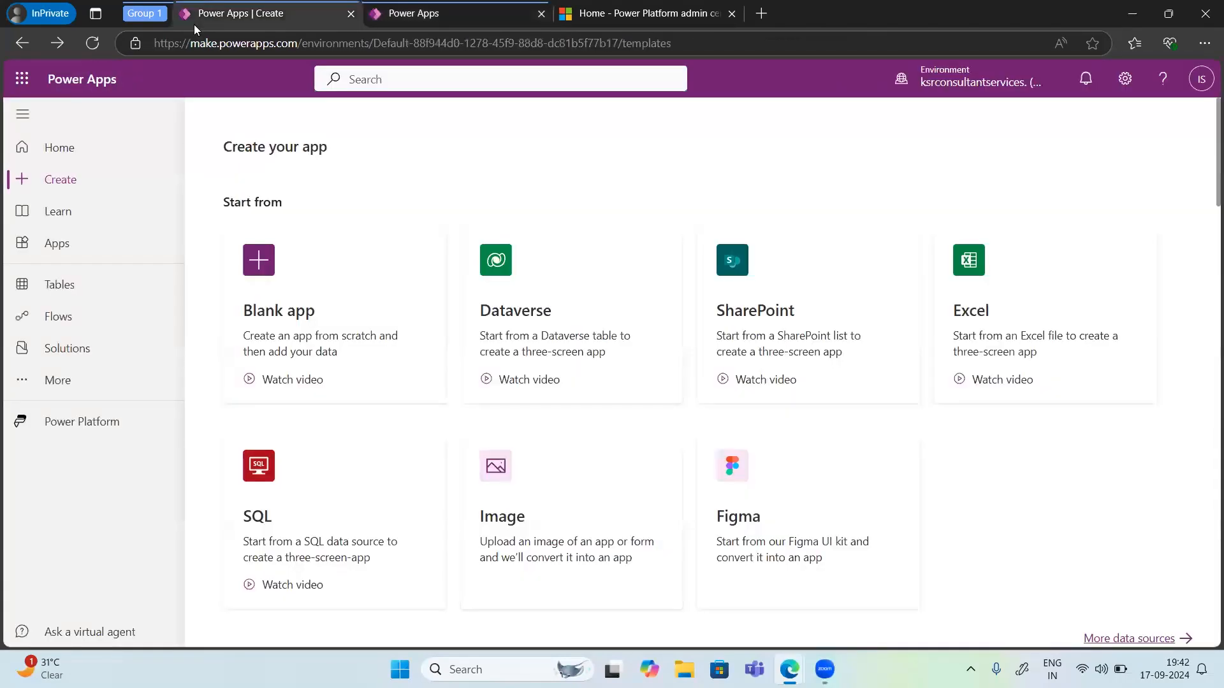
{"action": "left_click", "coordinate": [300, 315]}
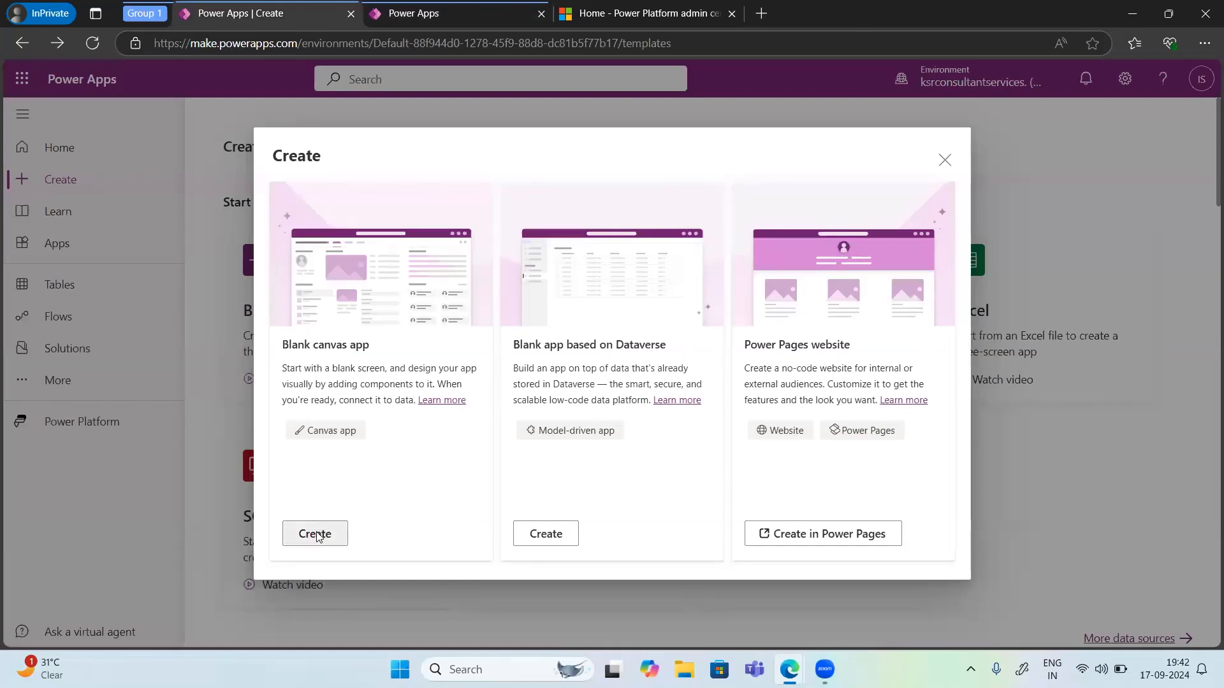
{"action": "left_click", "coordinate": [316, 536]}
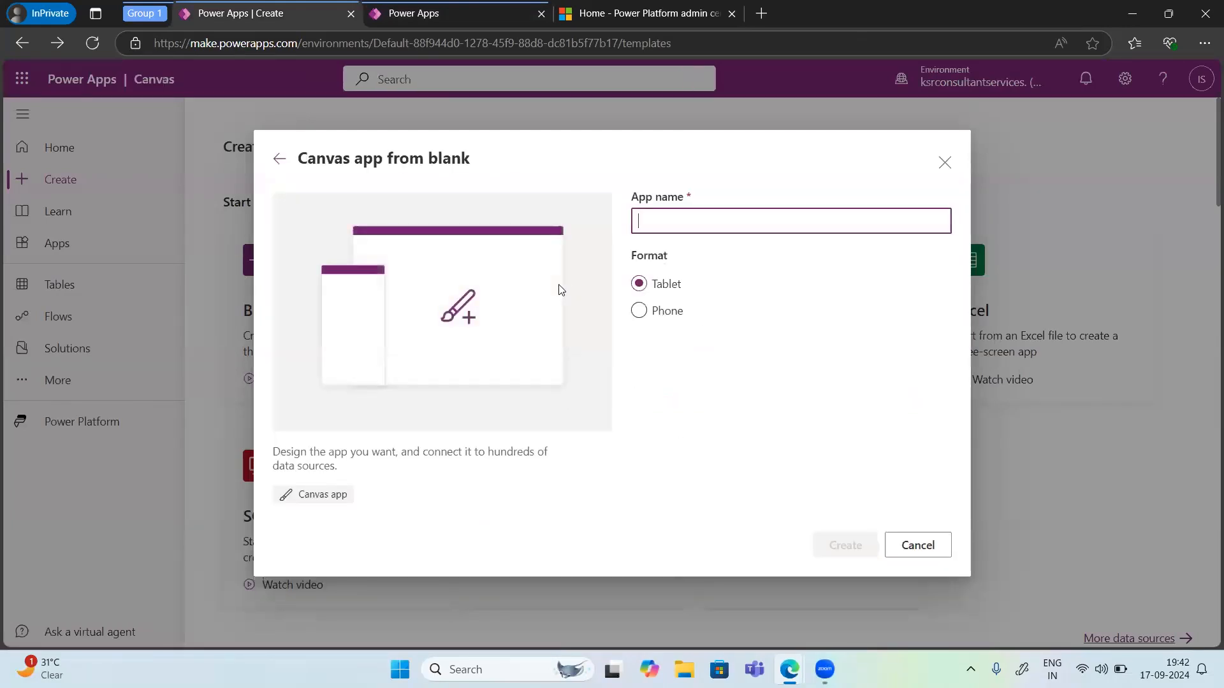
{"action": "left_click", "coordinate": [945, 163]}
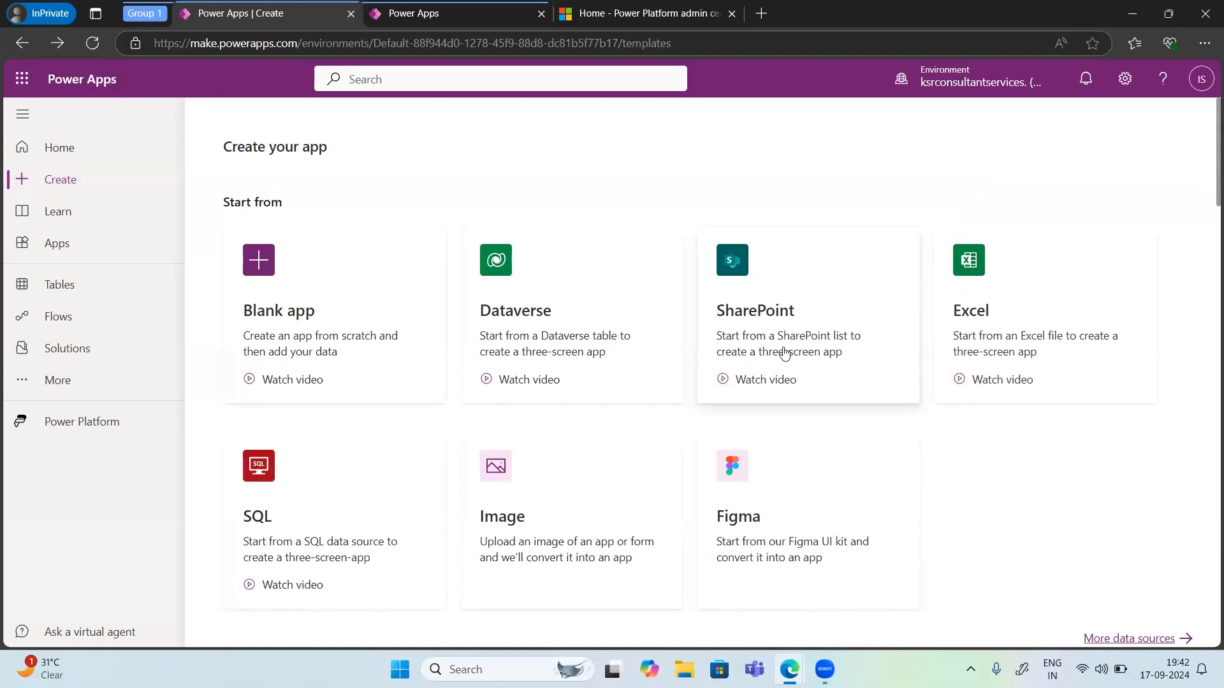
Step: Start a SharePoint-based app and create a new SharePoint connection that connects directly to cloud services
{"action": "left_click", "coordinate": [828, 334]}
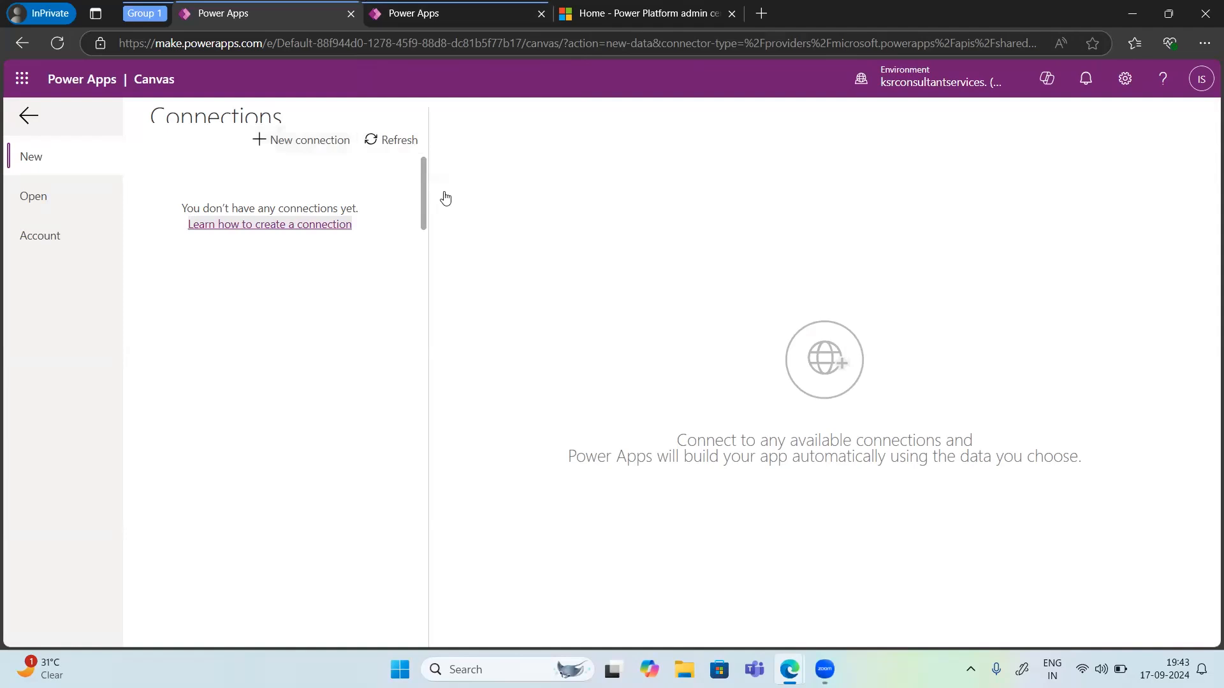
{"action": "left_click", "coordinate": [320, 145]}
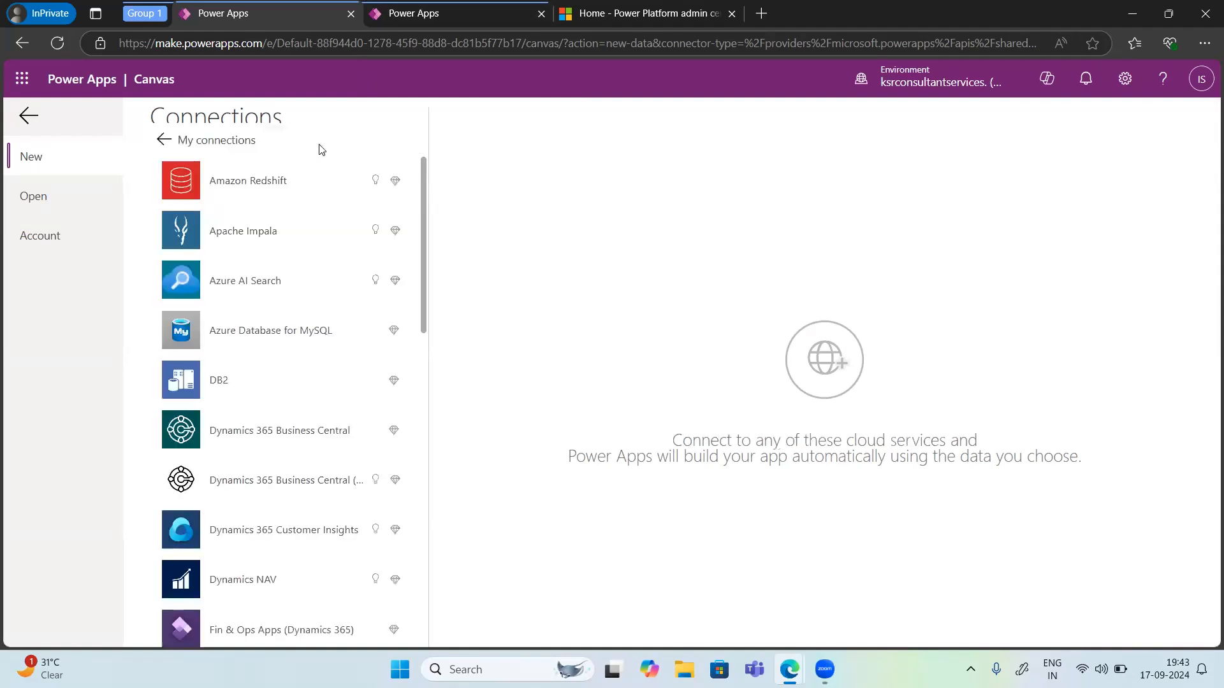
{"action": "scroll", "coordinate": [251, 435], "scroll_direction": "down", "scroll_amount": 1}
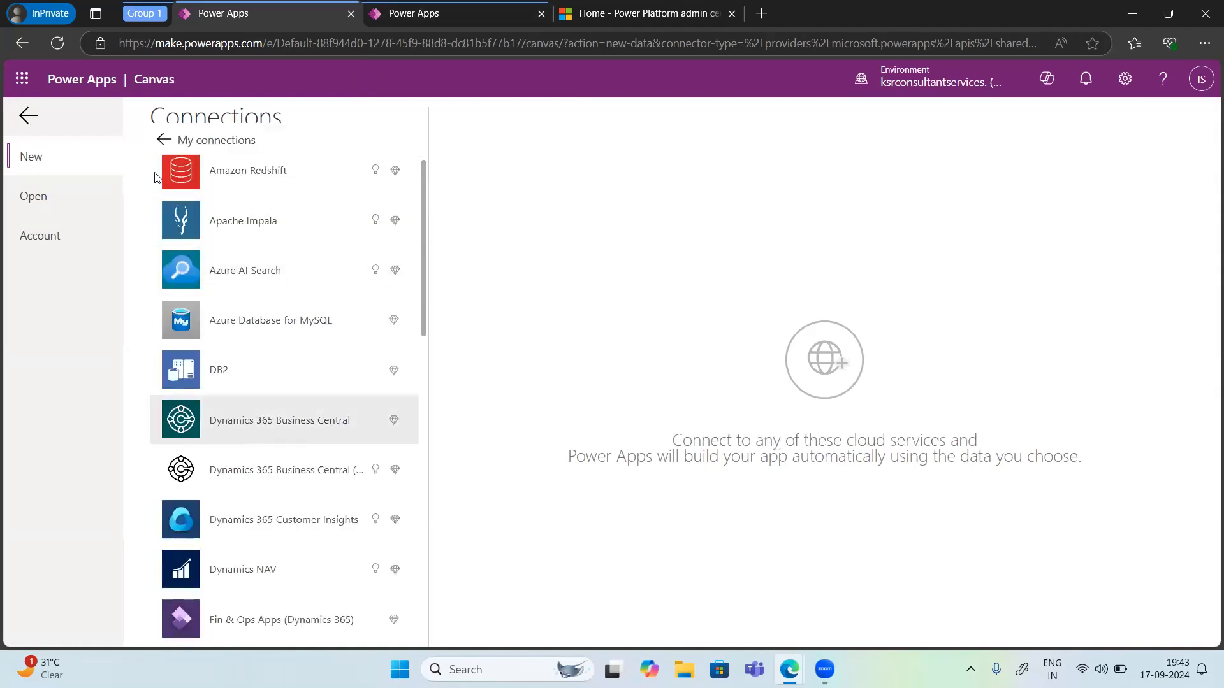
{"action": "scroll", "coordinate": [249, 407], "scroll_direction": "down", "scroll_amount": 10}
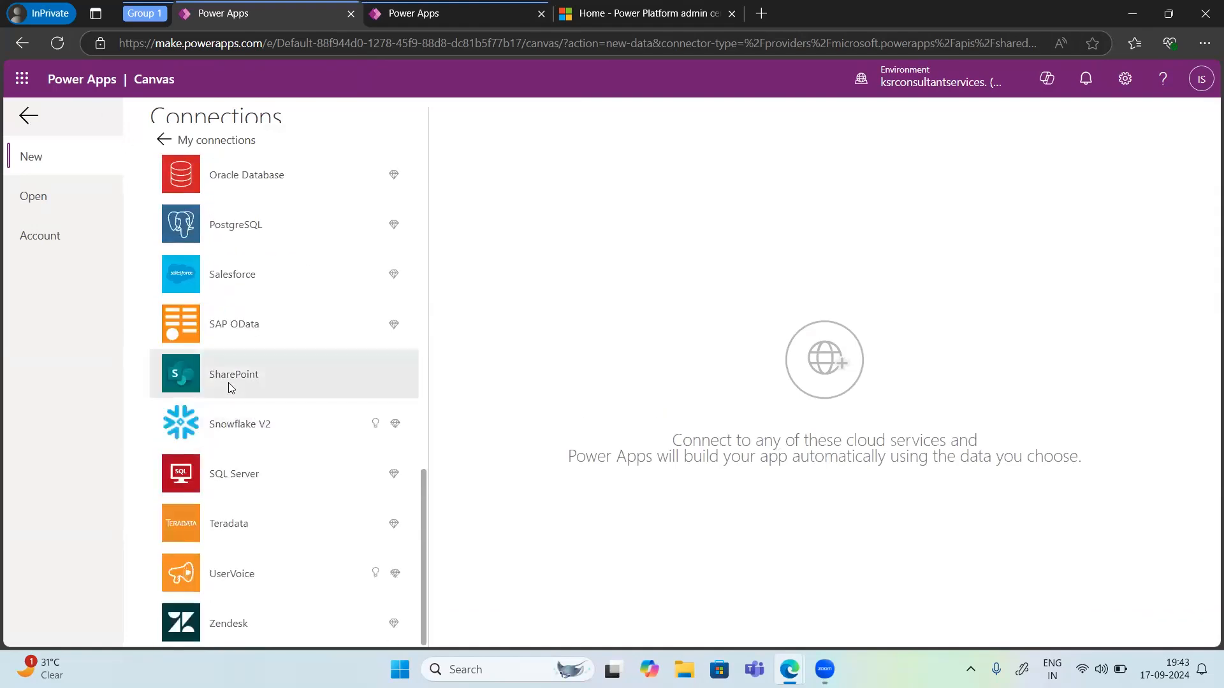
{"action": "left_click", "coordinate": [239, 376]}
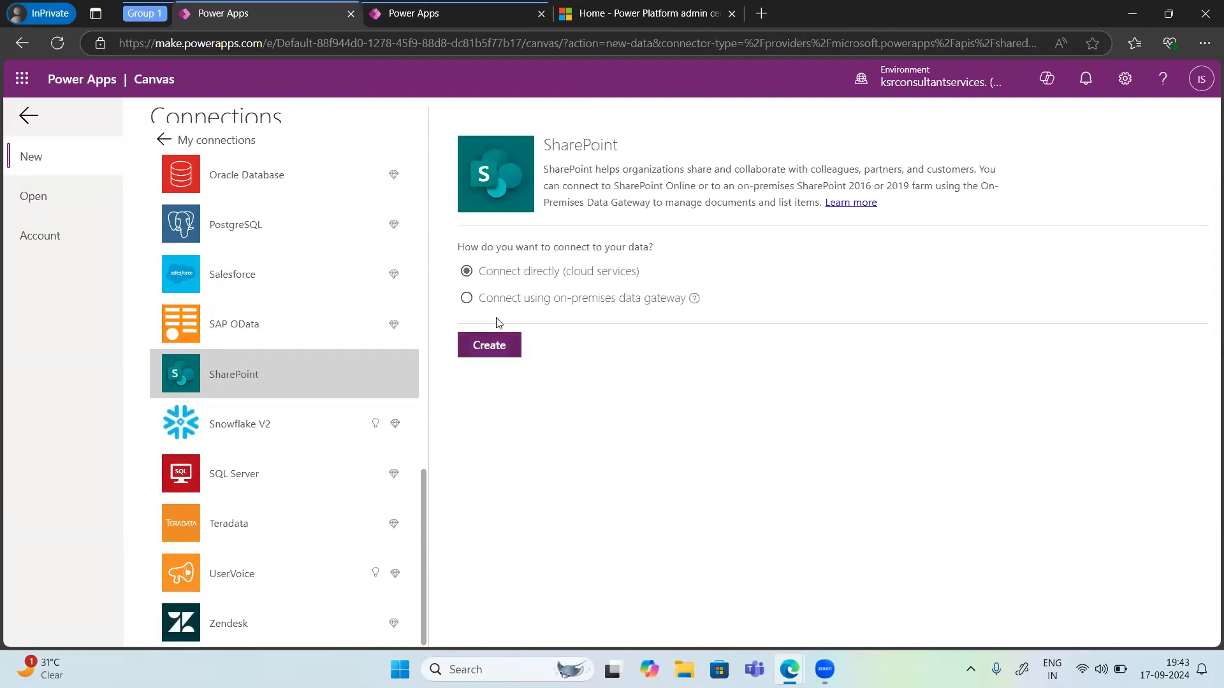
{"action": "left_click", "coordinate": [500, 351]}
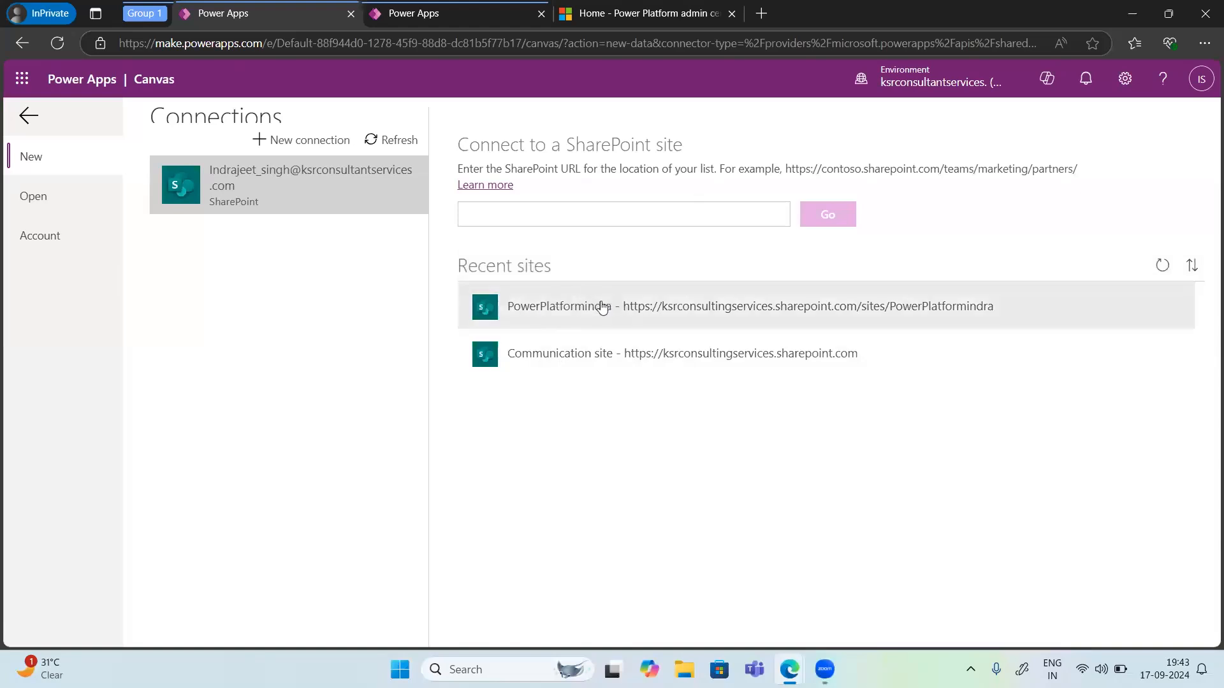
Step: Open the PowerPlatformindra SharePoint site to browse its lists, then go back to the create page
{"action": "left_click", "coordinate": [607, 319]}
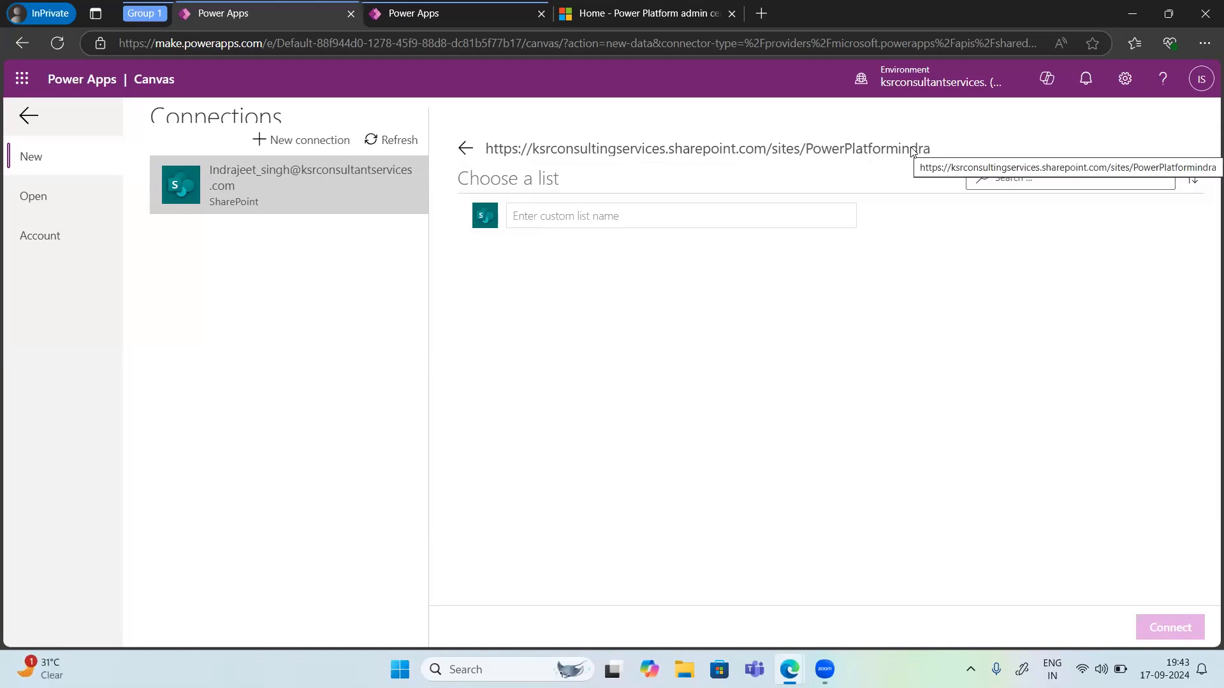
{"action": "left_click", "coordinate": [655, 212]}
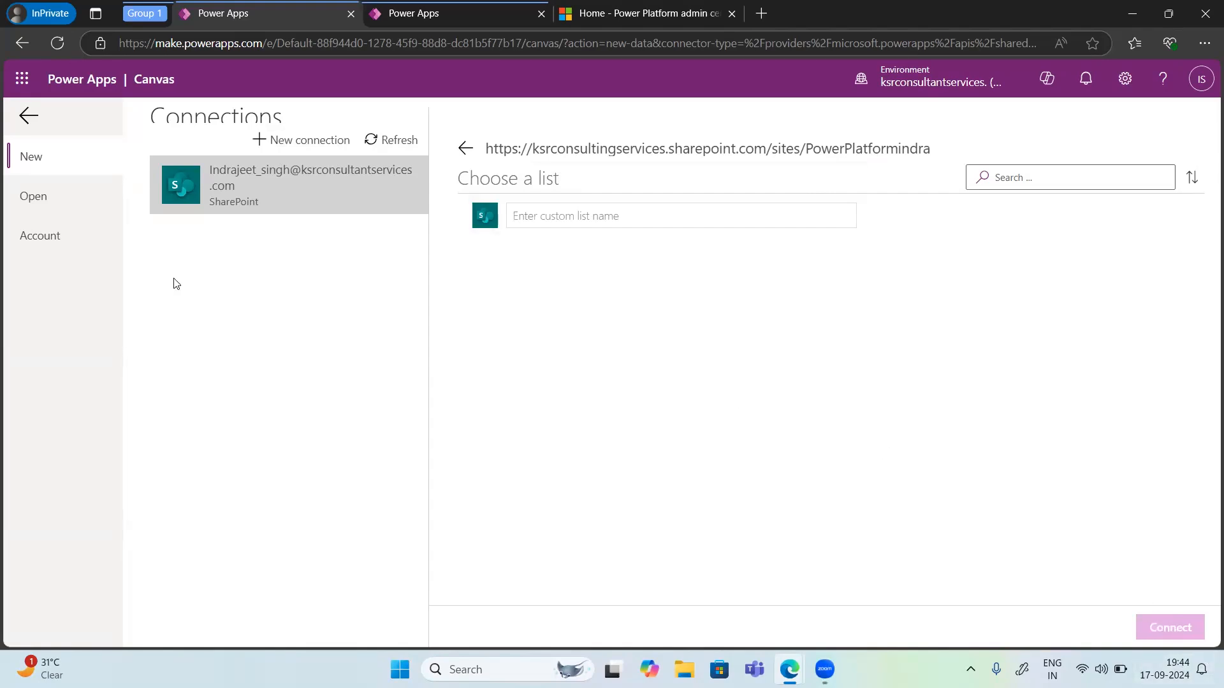
{"action": "left_click", "coordinate": [25, 121]}
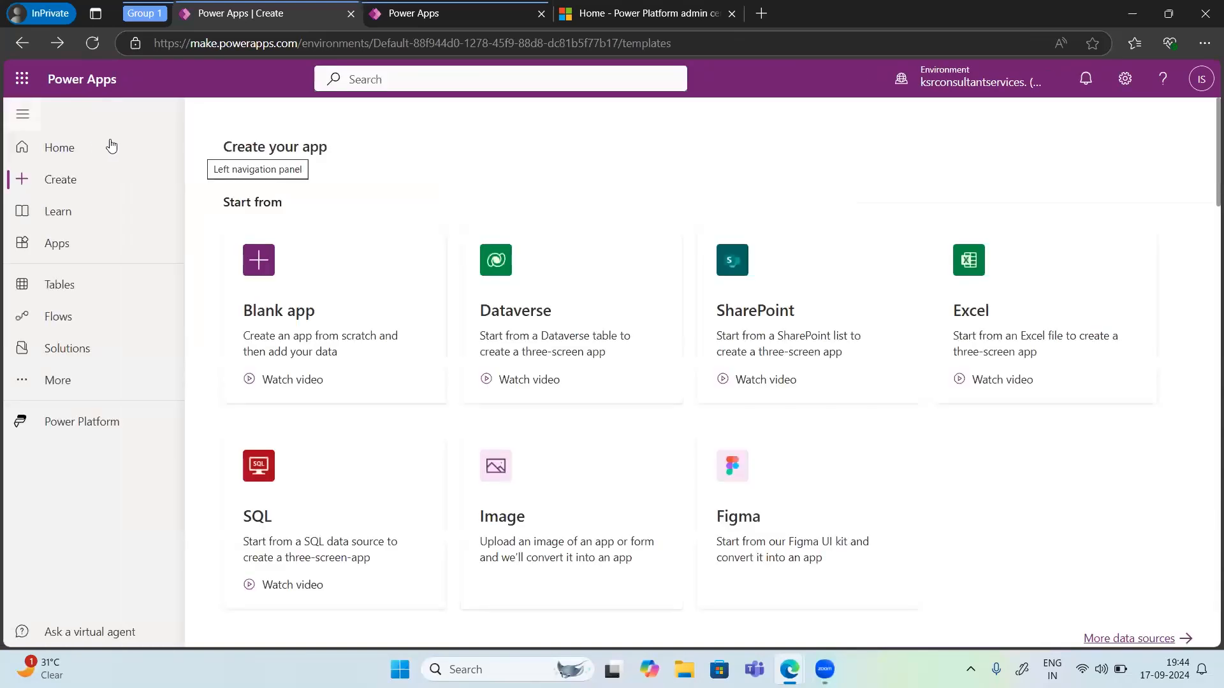
Step: Reopen the PowerPlatformindra site's list chooser through the SharePoint phone layout option, then leave it again
{"action": "scroll", "coordinate": [1142, 301], "scroll_direction": "down", "scroll_amount": 2}
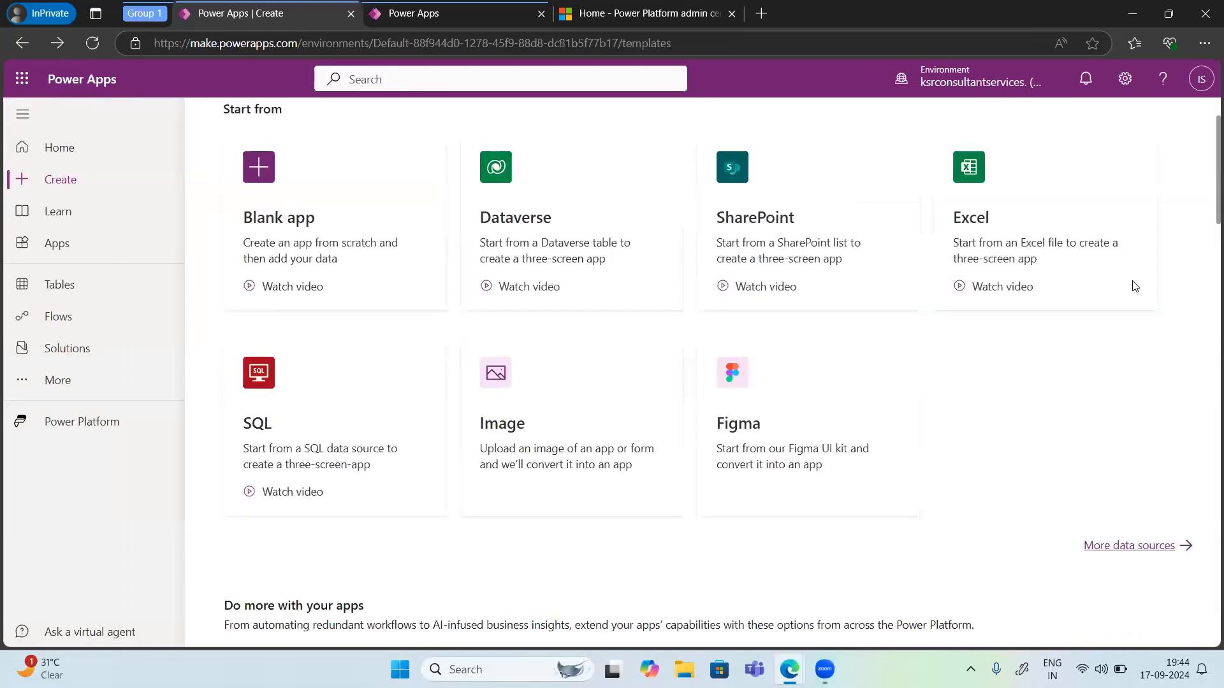
{"action": "left_click", "coordinate": [976, 261]}
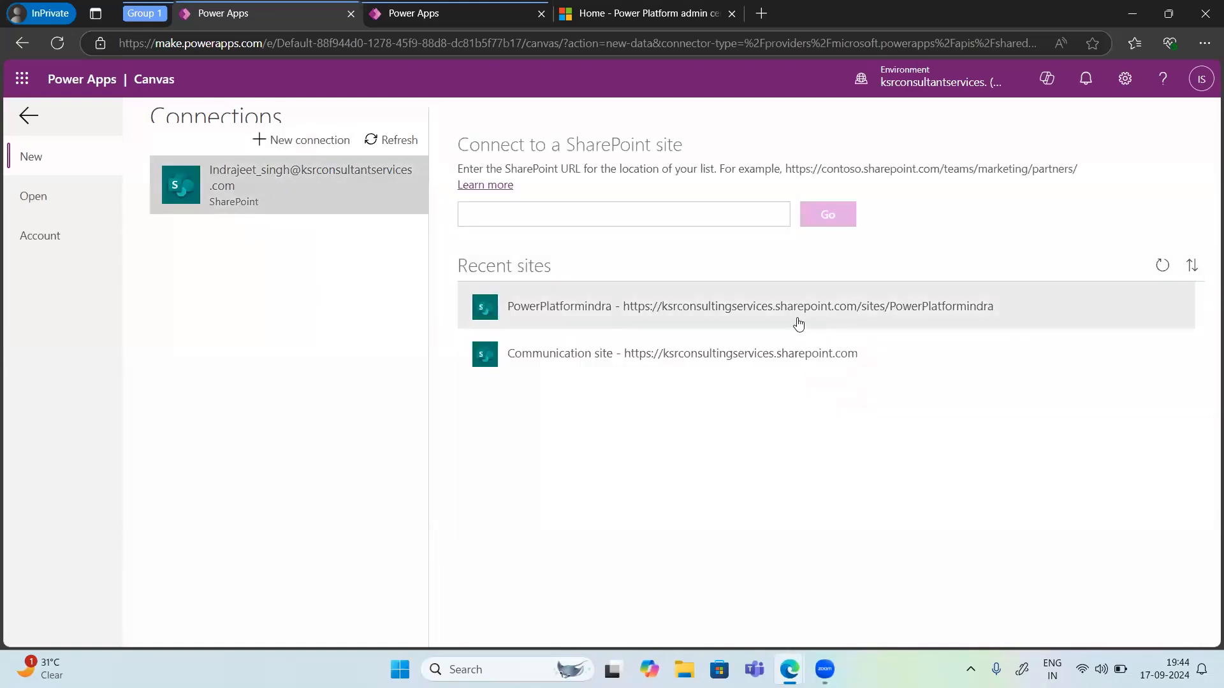
{"action": "left_click", "coordinate": [568, 324]}
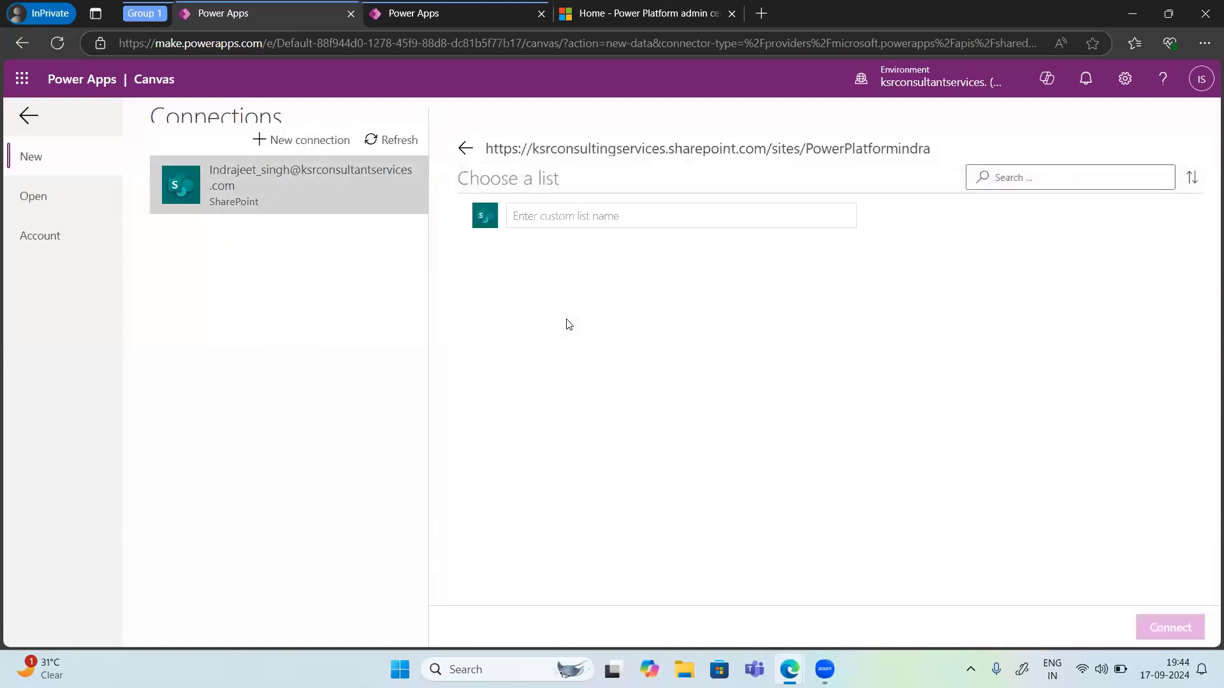
{"action": "left_click", "coordinate": [309, 142]}
{"action": "scroll", "coordinate": [244, 540], "scroll_direction": "down", "scroll_amount": 10}
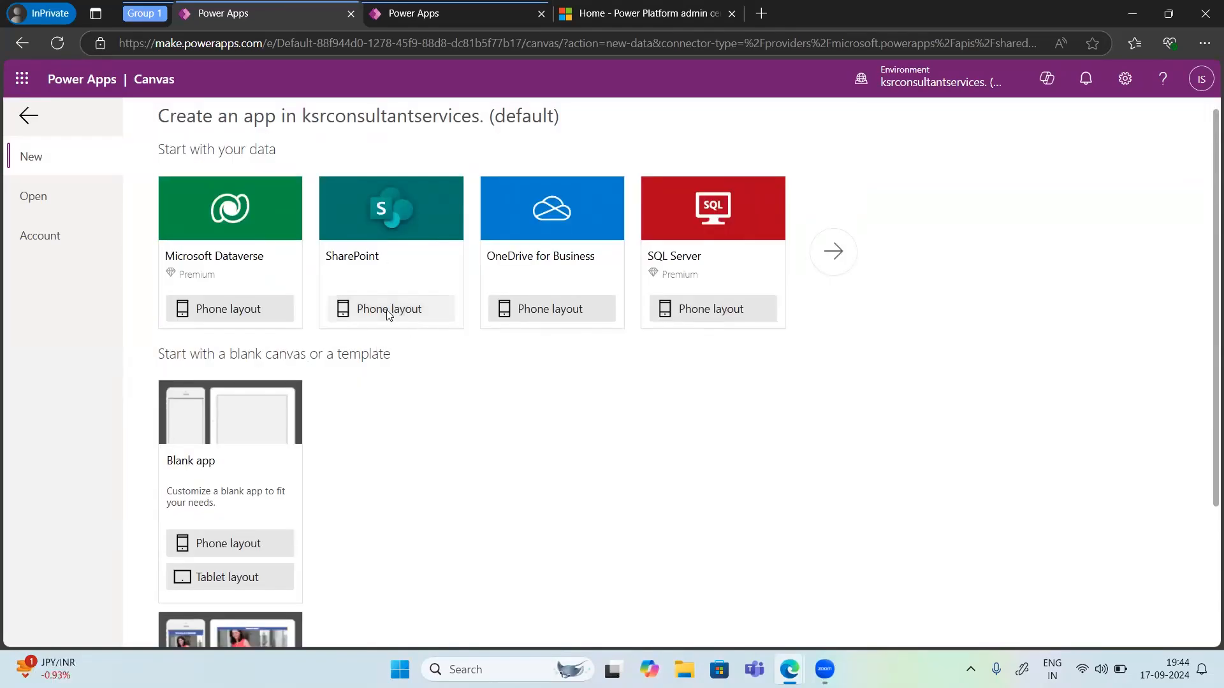
{"action": "left_click", "coordinate": [387, 312]}
{"action": "left_click", "coordinate": [607, 310]}
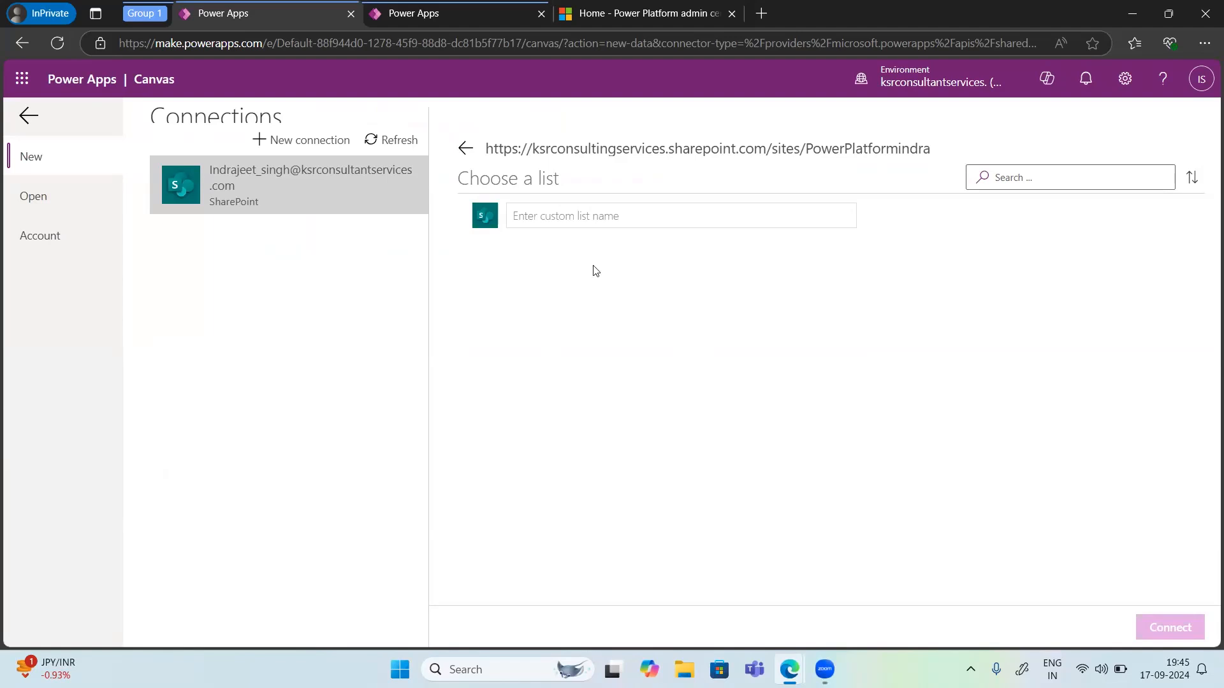
{"action": "left_click", "coordinate": [28, 119]}
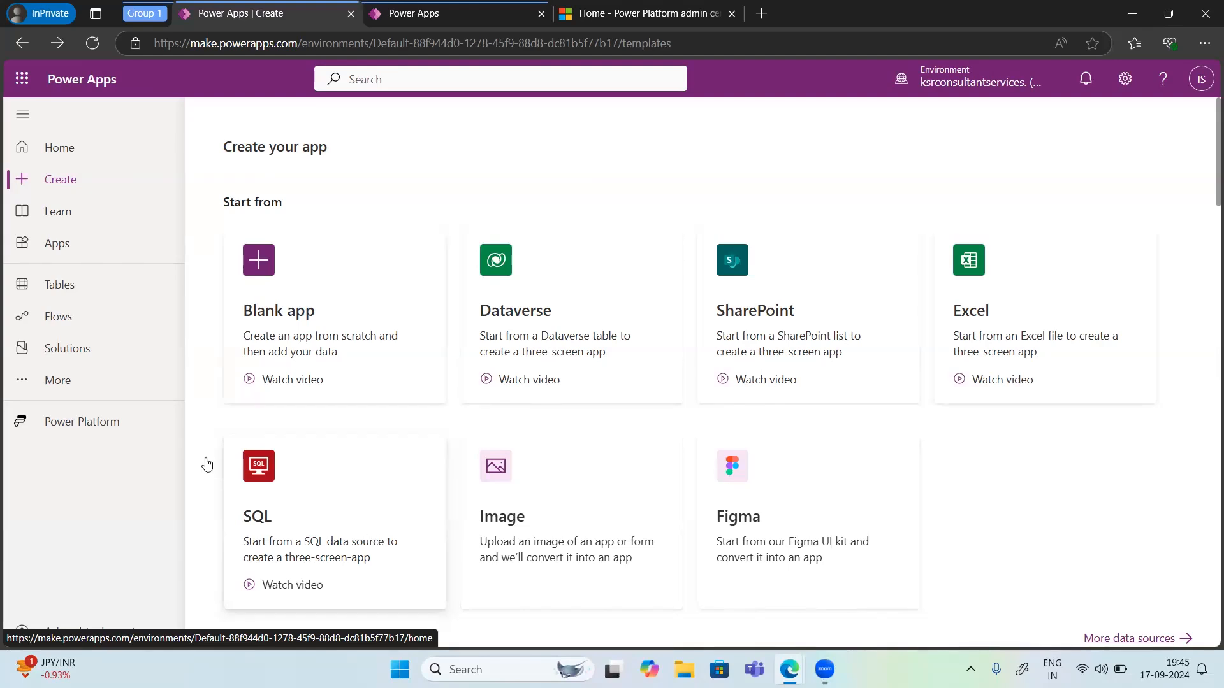
Step: From Home, start an app with a page design using the Blank page with navigation layout
{"action": "left_click", "coordinate": [49, 153]}
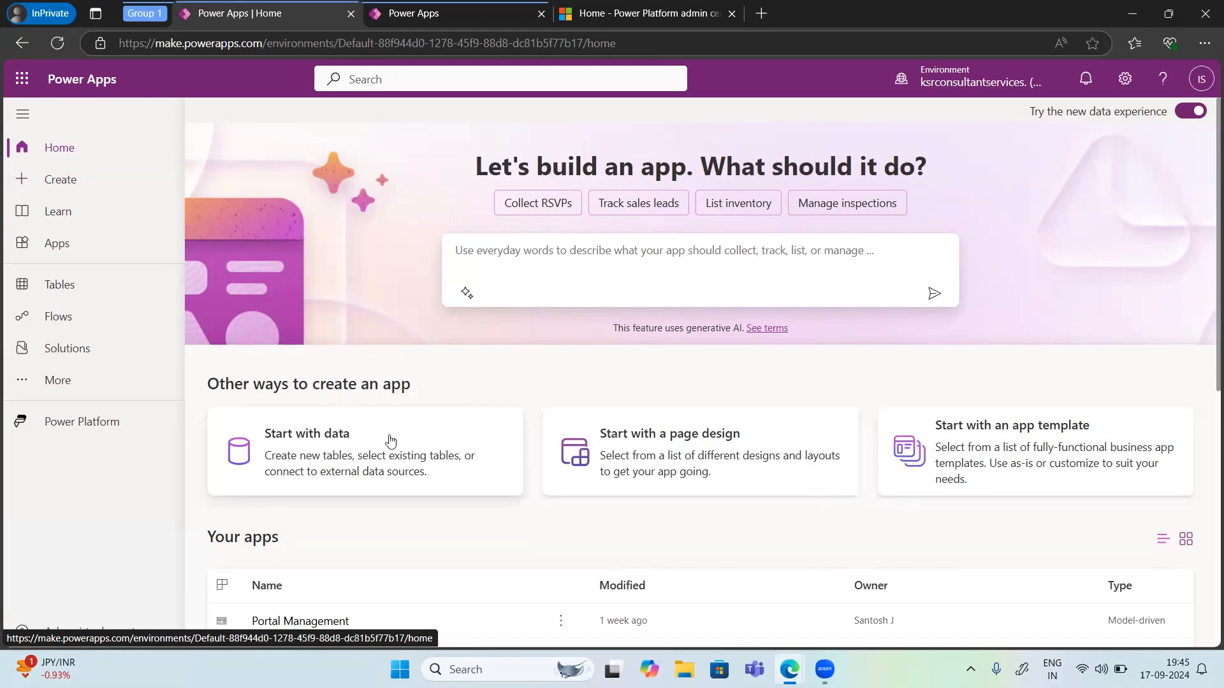
{"action": "left_click", "coordinate": [272, 451]}
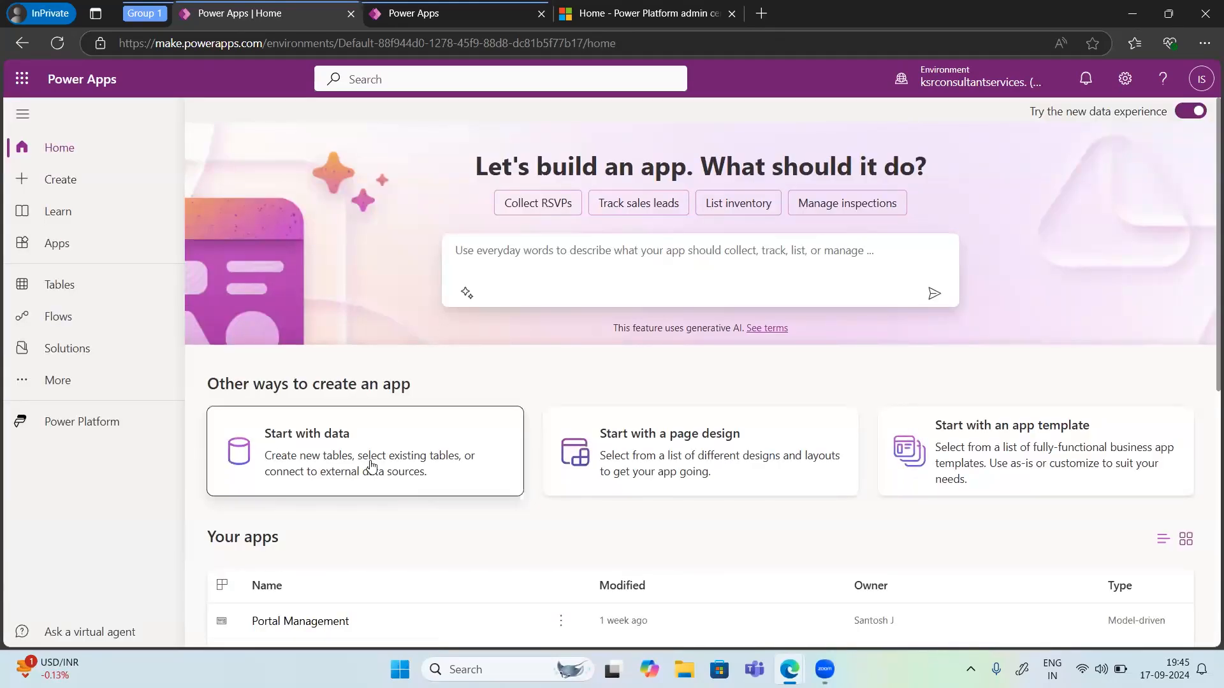
{"action": "left_click", "coordinate": [663, 446]}
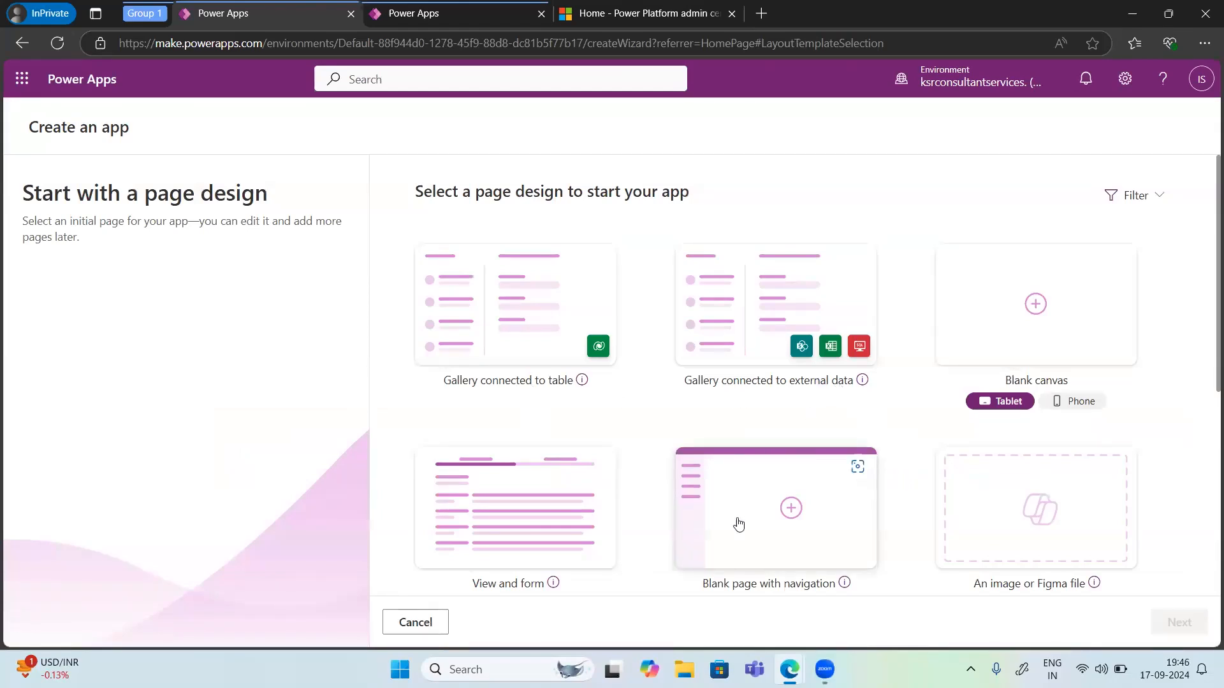
{"action": "left_click", "coordinate": [778, 513]}
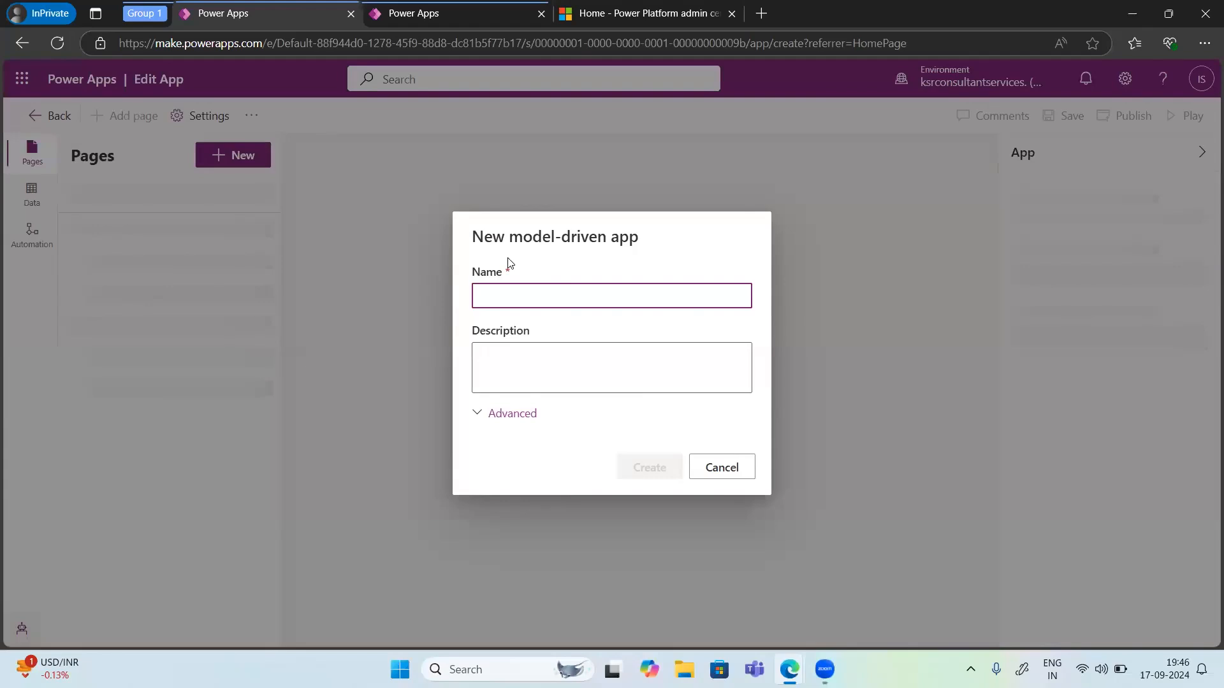
Step: Cancel the new model-driven app and start an app from the From Excel app template instead
{"action": "left_click", "coordinate": [501, 303]}
{"action": "left_click", "coordinate": [733, 470]}
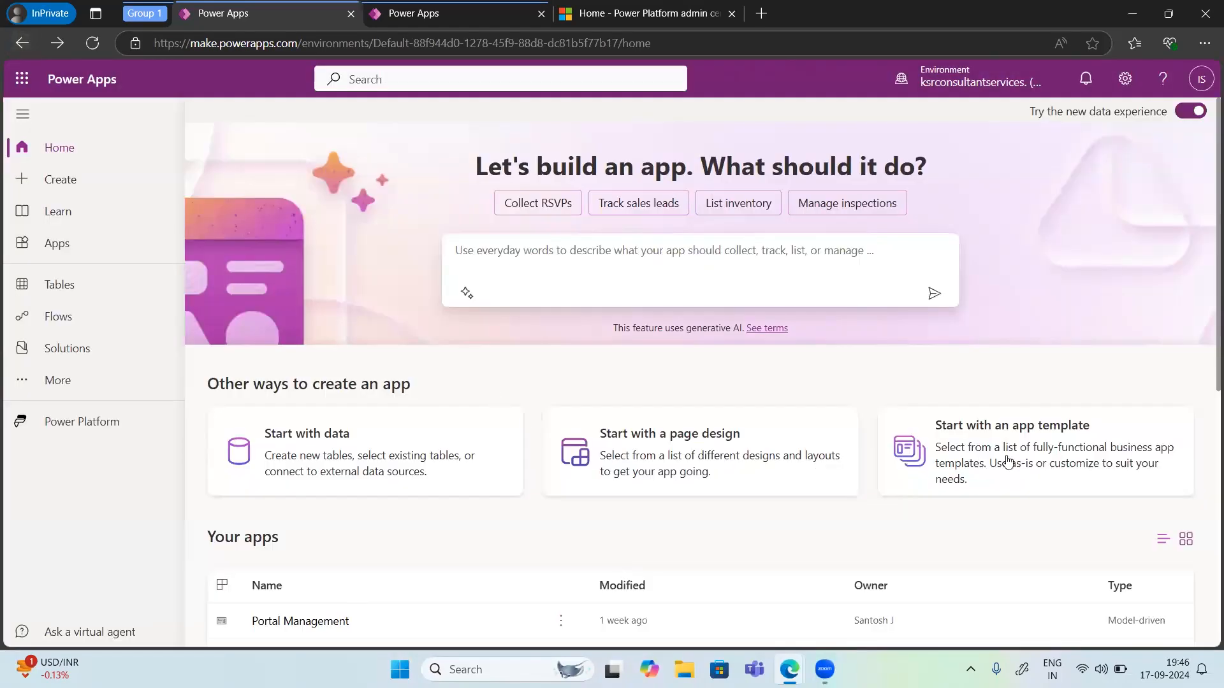
{"action": "left_click", "coordinate": [960, 460]}
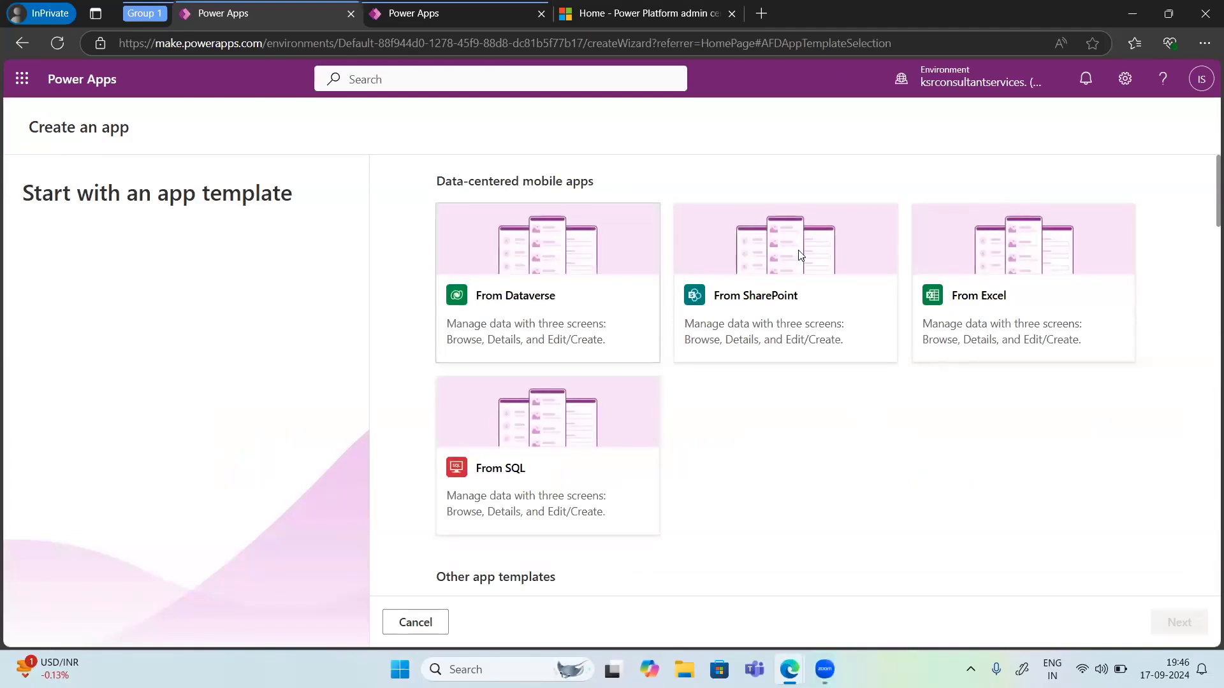
{"action": "left_click", "coordinate": [979, 303]}
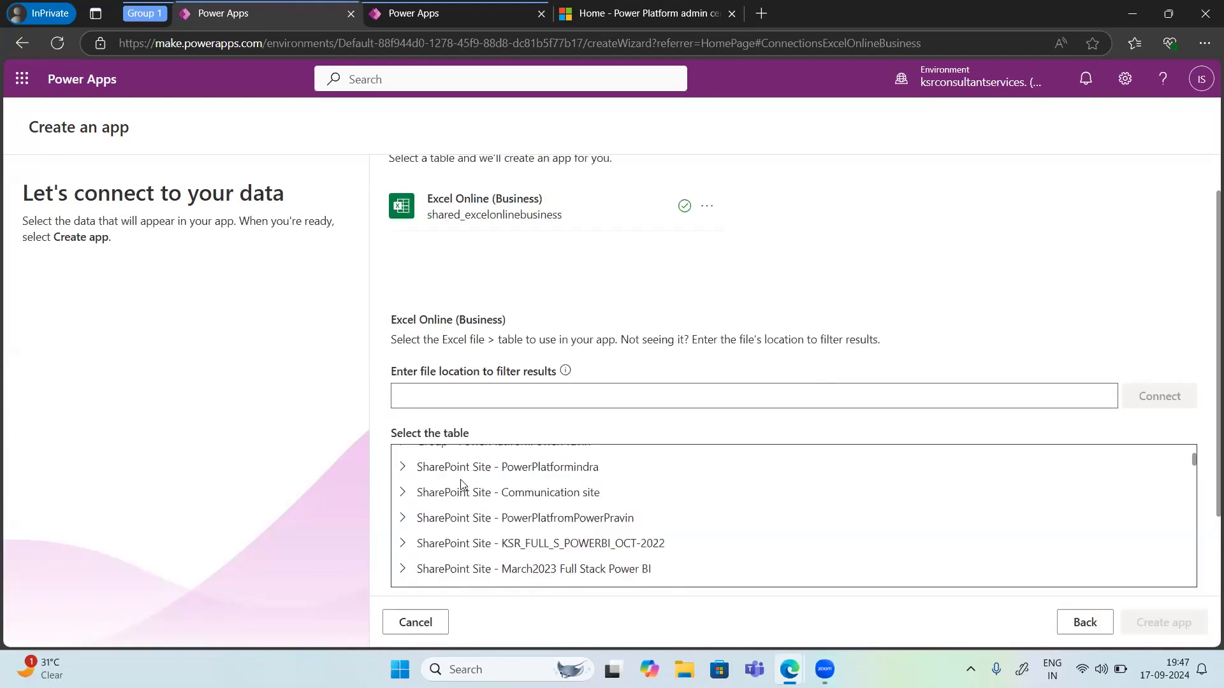
Step: Expand the PowerPlatformindra group's Documents folder and the Flipkart-Laptops.xlsx file to look for its tables
{"action": "left_click", "coordinate": [426, 483]}
{"action": "left_click", "coordinate": [426, 513]}
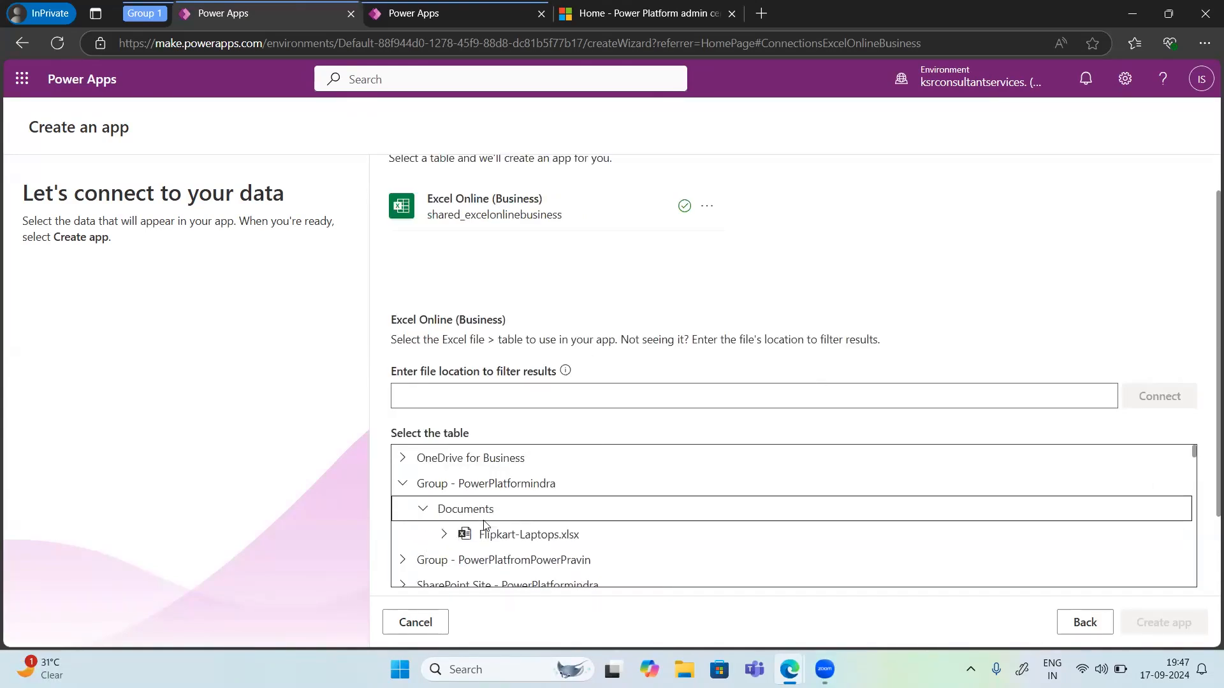
{"action": "left_click", "coordinate": [526, 539]}
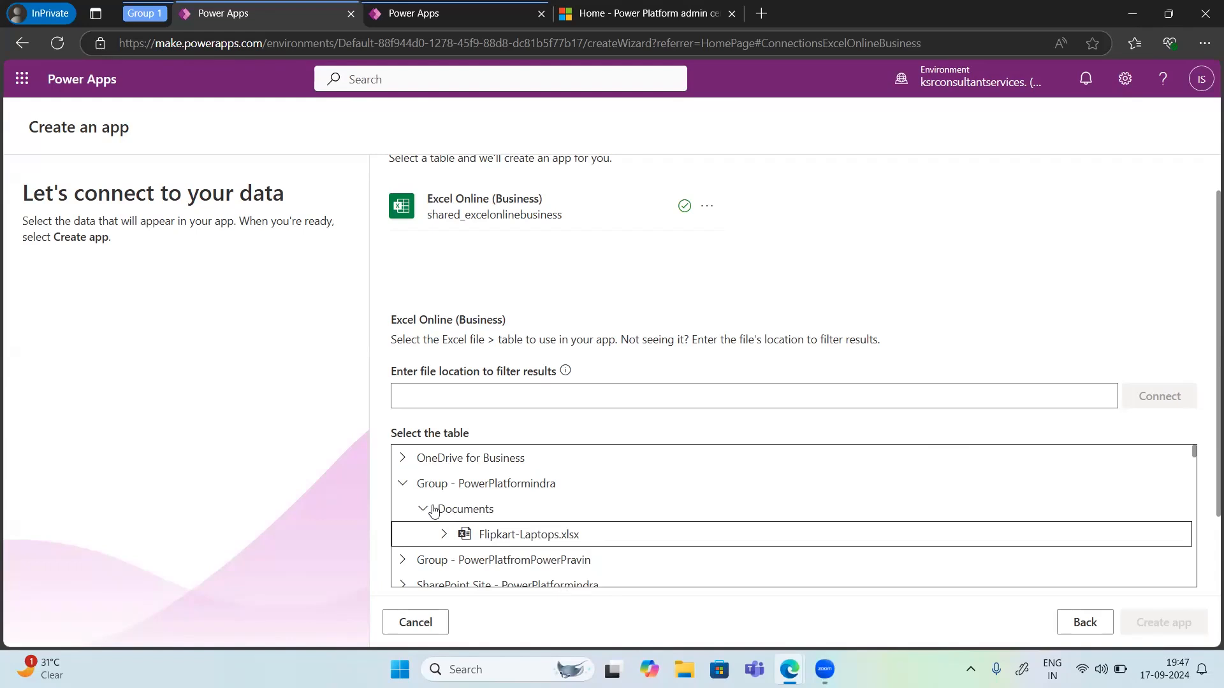
{"action": "left_click", "coordinate": [460, 536]}
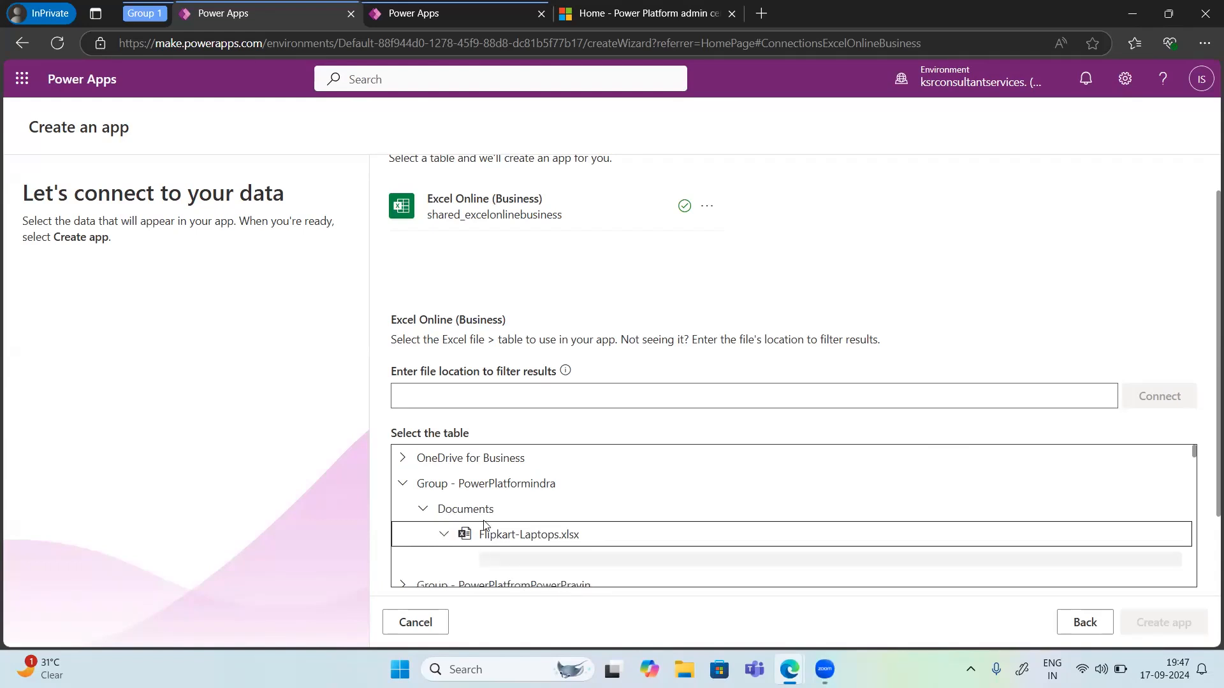
{"action": "scroll", "coordinate": [479, 503], "scroll_direction": "down", "scroll_amount": 1}
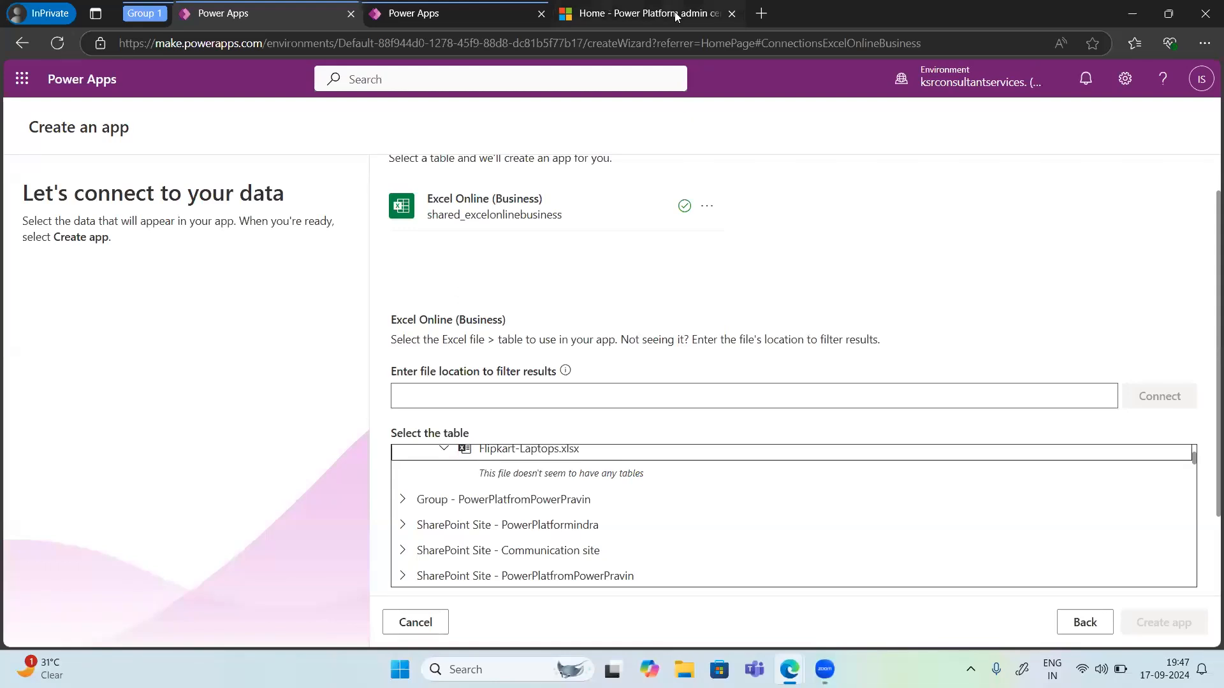
{"action": "scroll", "coordinate": [693, 224], "scroll_direction": "up", "scroll_amount": 1}
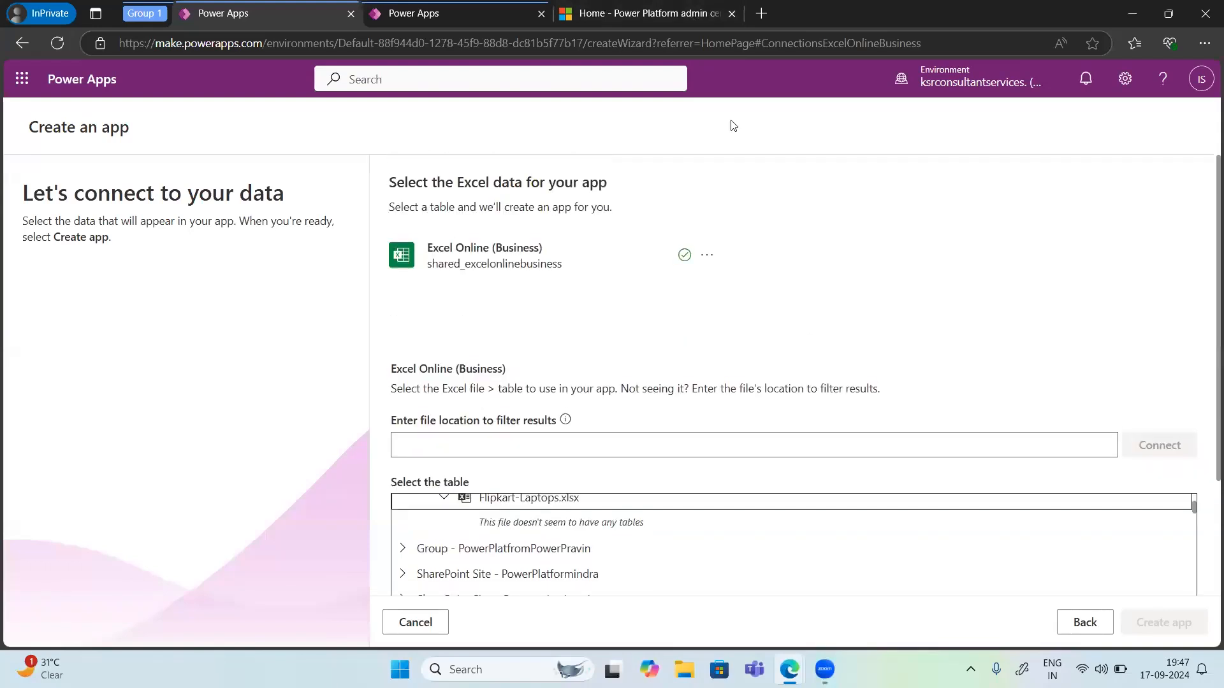
Step: Open SharePoint in a new browser tab by searching for Sharepoint in the address bar
{"action": "left_click", "coordinate": [760, 14]}
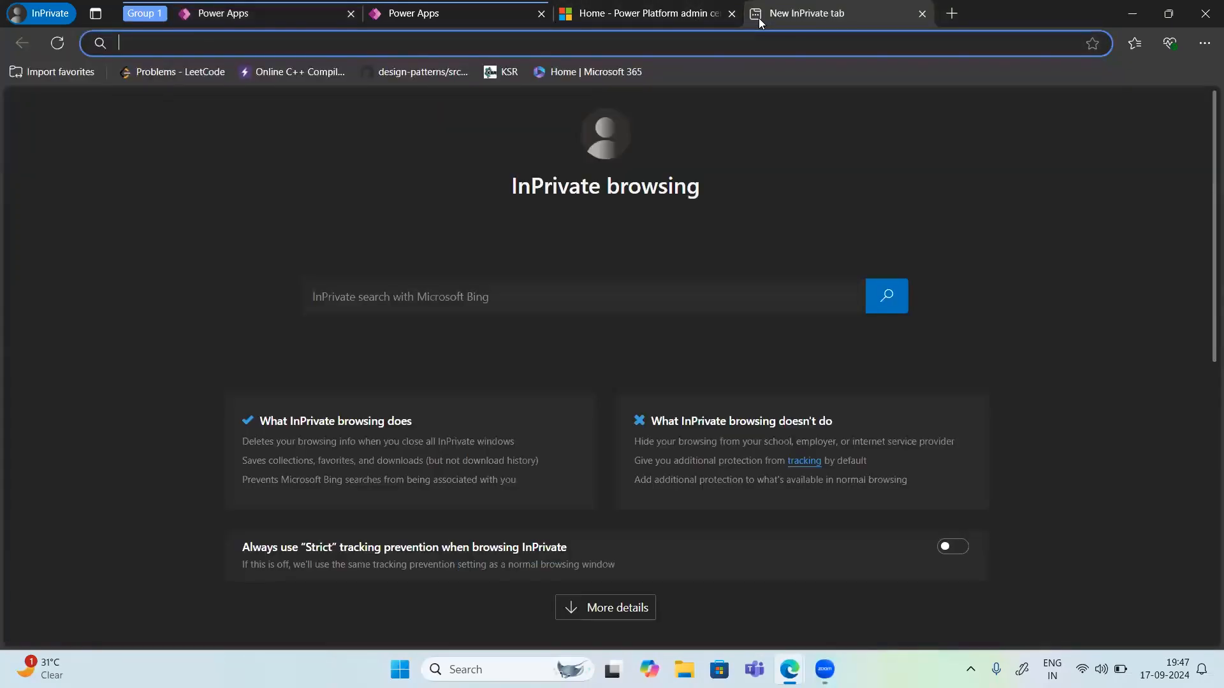
{"action": "left_click", "coordinate": [1121, 9]}
{"action": "left_click", "coordinate": [943, 12]}
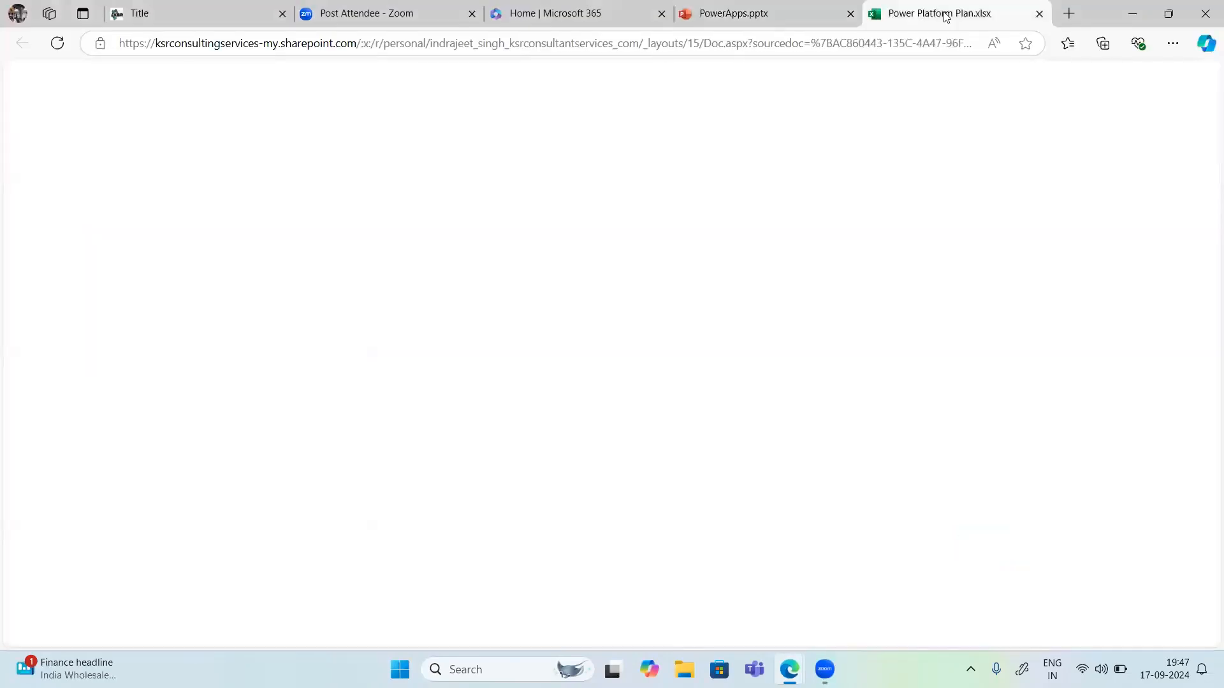
{"action": "left_click", "coordinate": [1069, 17]}
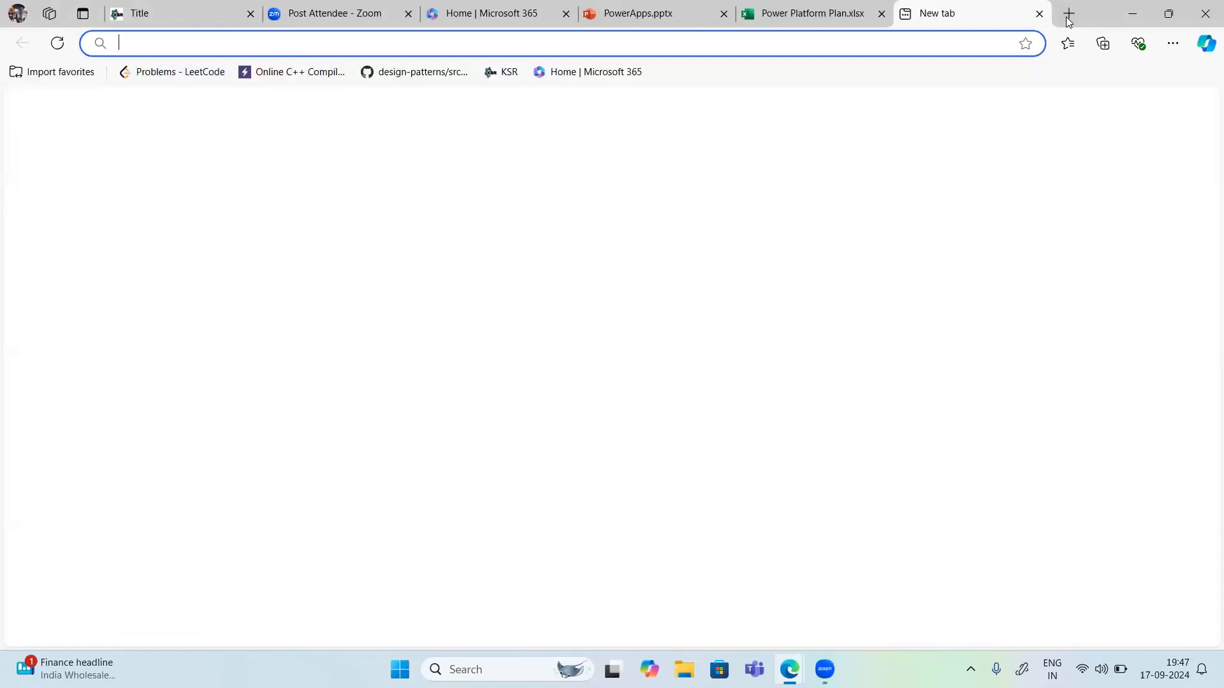
{"action": "type", "text": "Shrepo"}
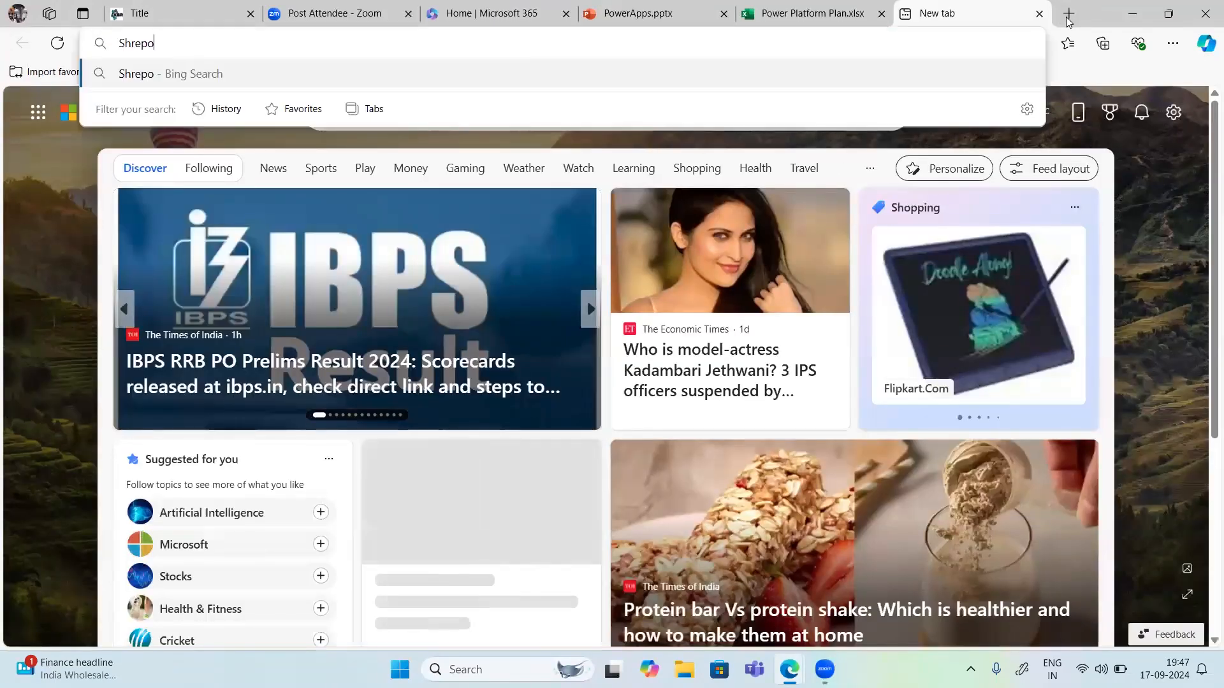
{"action": "key", "text": "BackSpace"}
{"action": "key", "text": "BackSpace"}
{"action": "key", "text": "BackSpace"}
{"action": "key", "text": "BackSpace"}
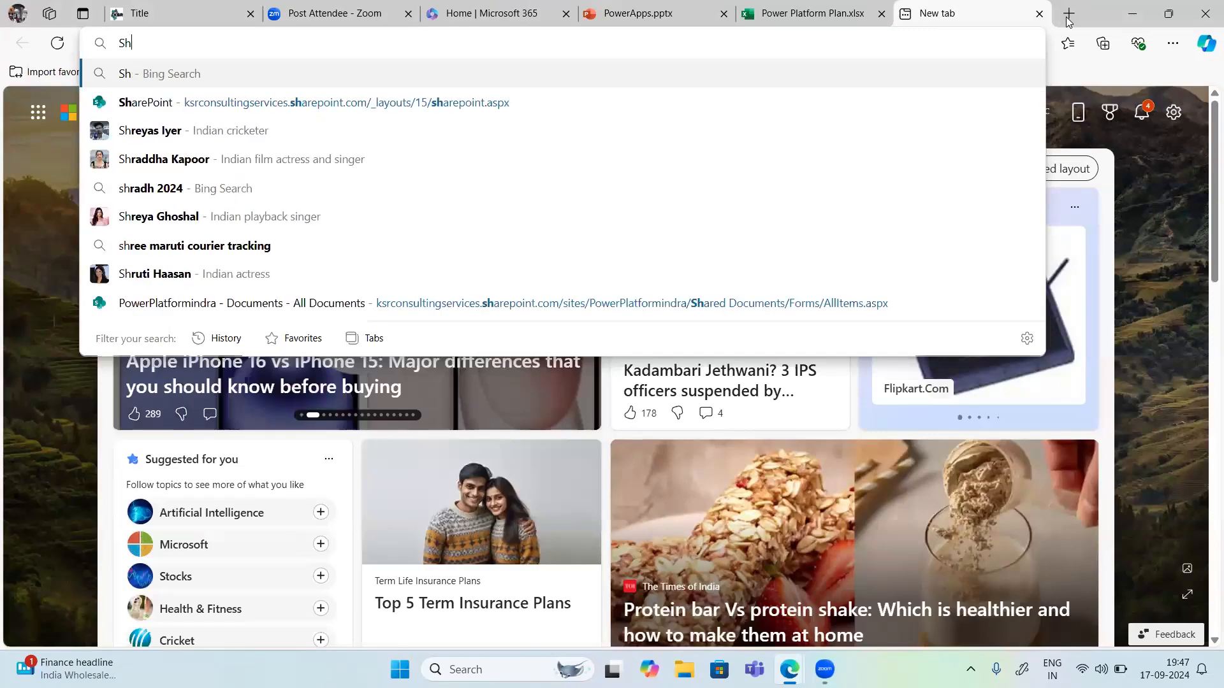
{"action": "type", "text": "arepo"}
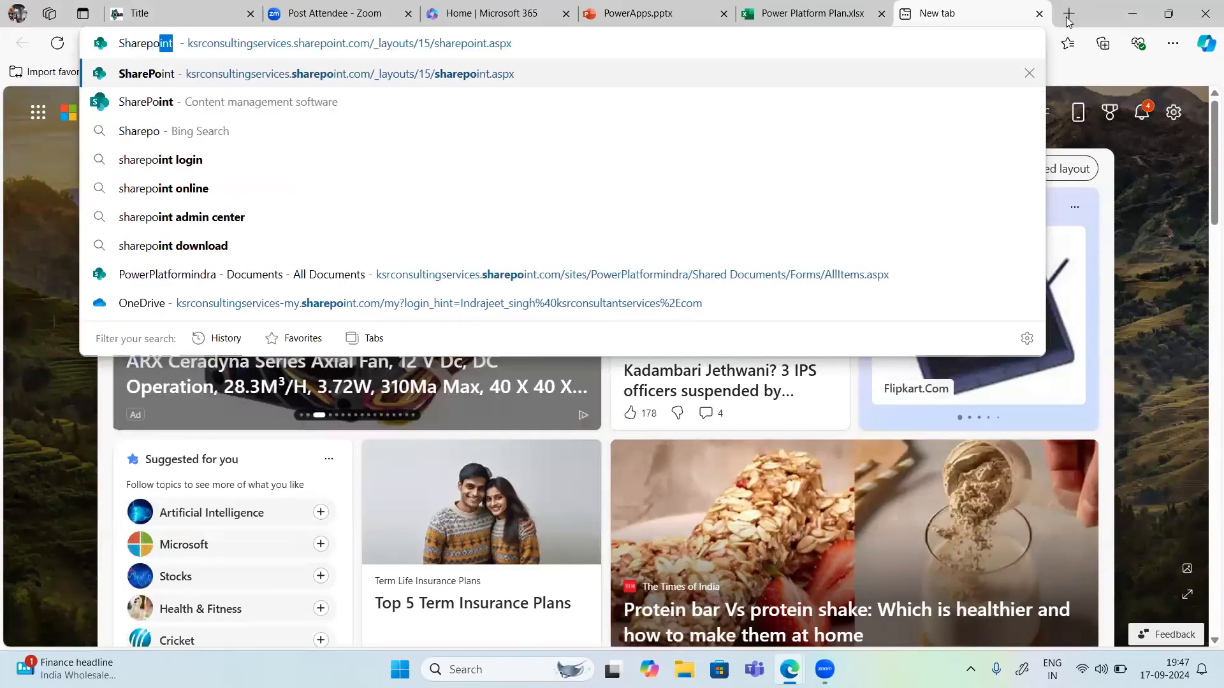
{"action": "key", "text": "Return"}
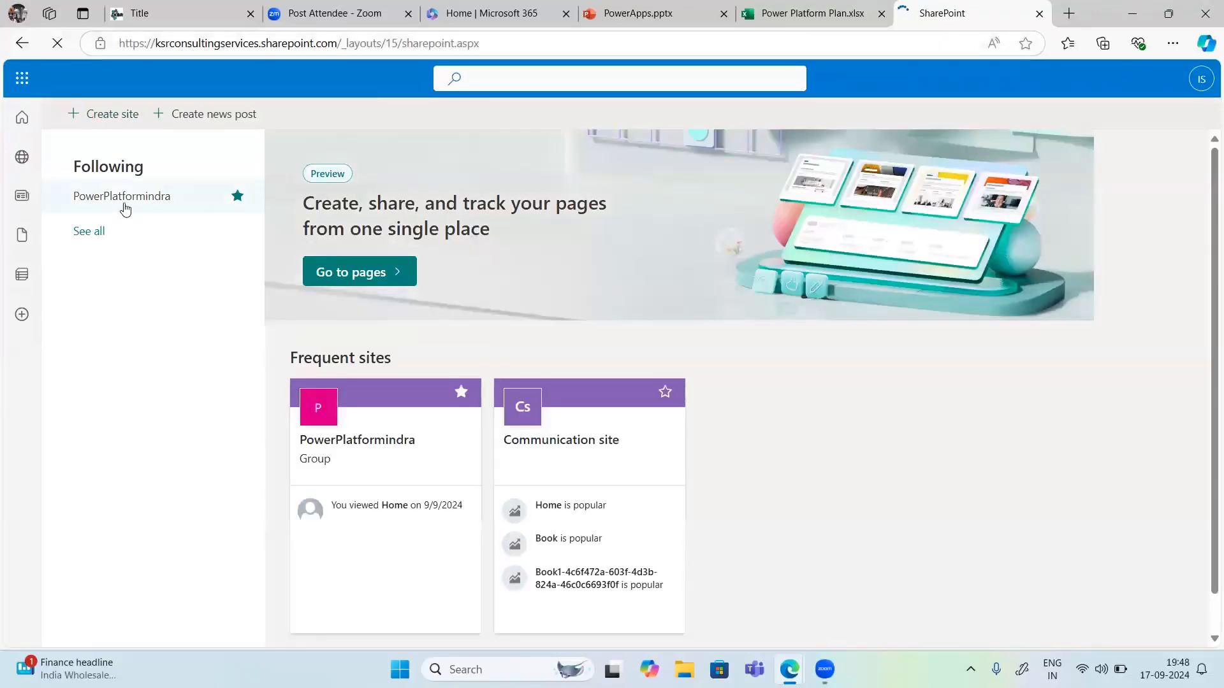
Step: Open Flipkart-Laptops.xlsx from the PowerPlatformindra site's Documents library
{"action": "left_click", "coordinate": [126, 206]}
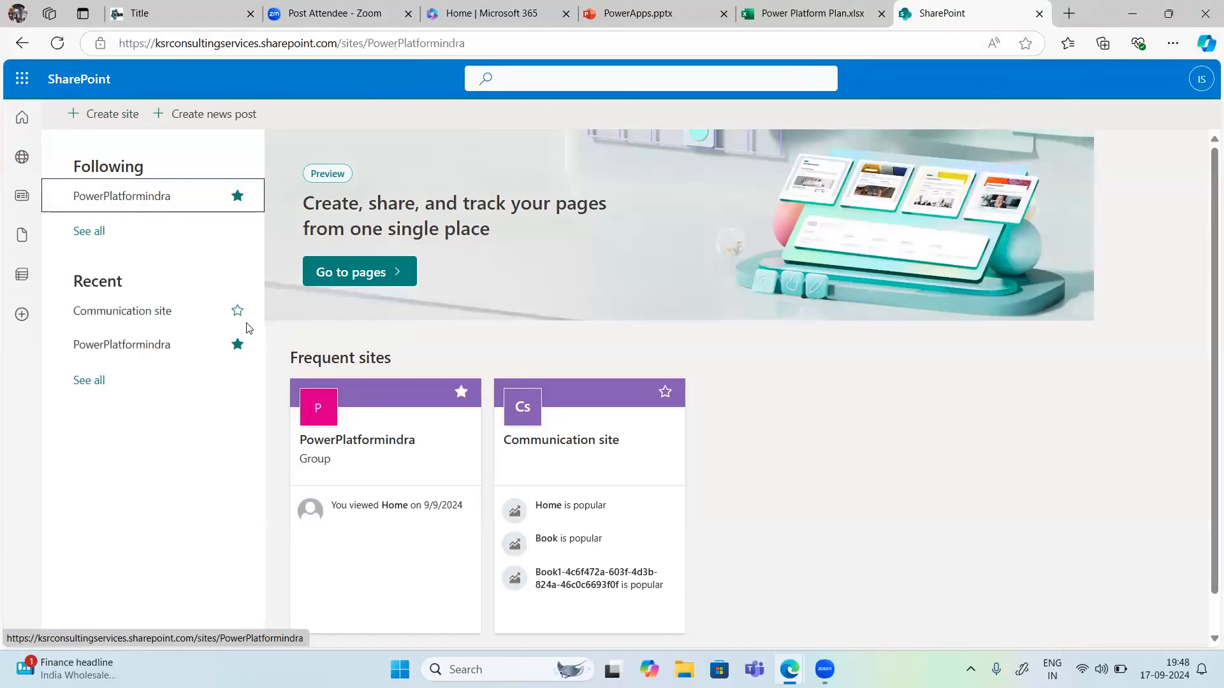
{"action": "left_click", "coordinate": [162, 348]}
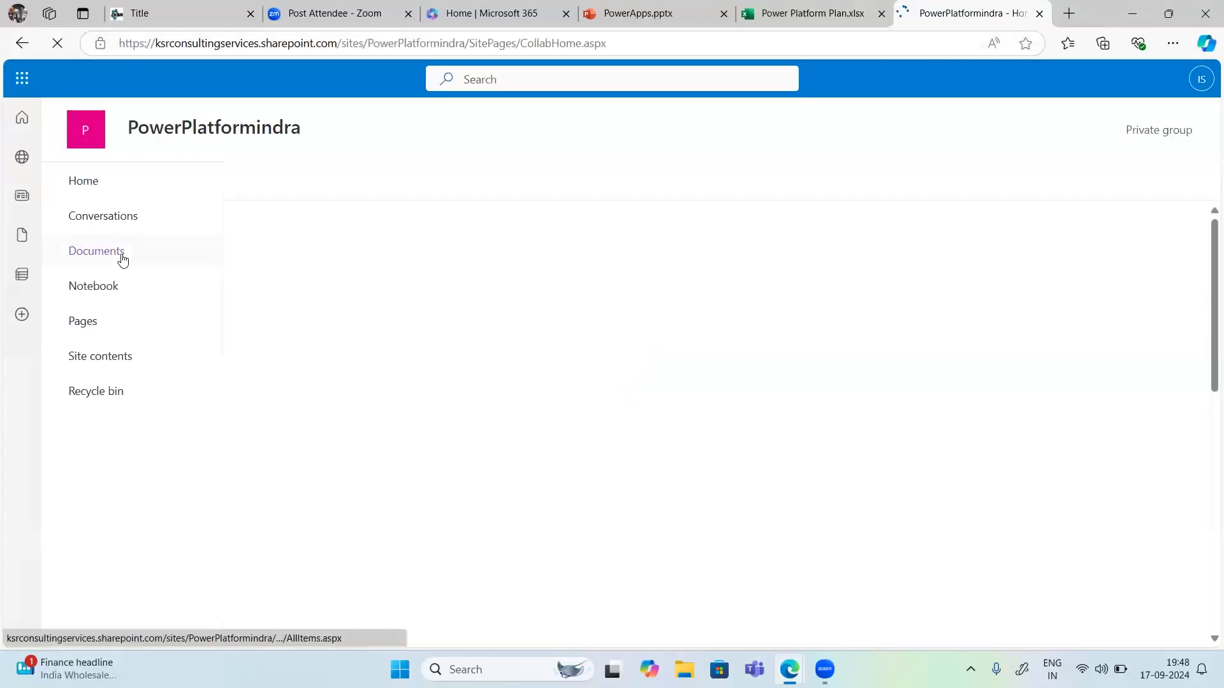
{"action": "left_click", "coordinate": [123, 258]}
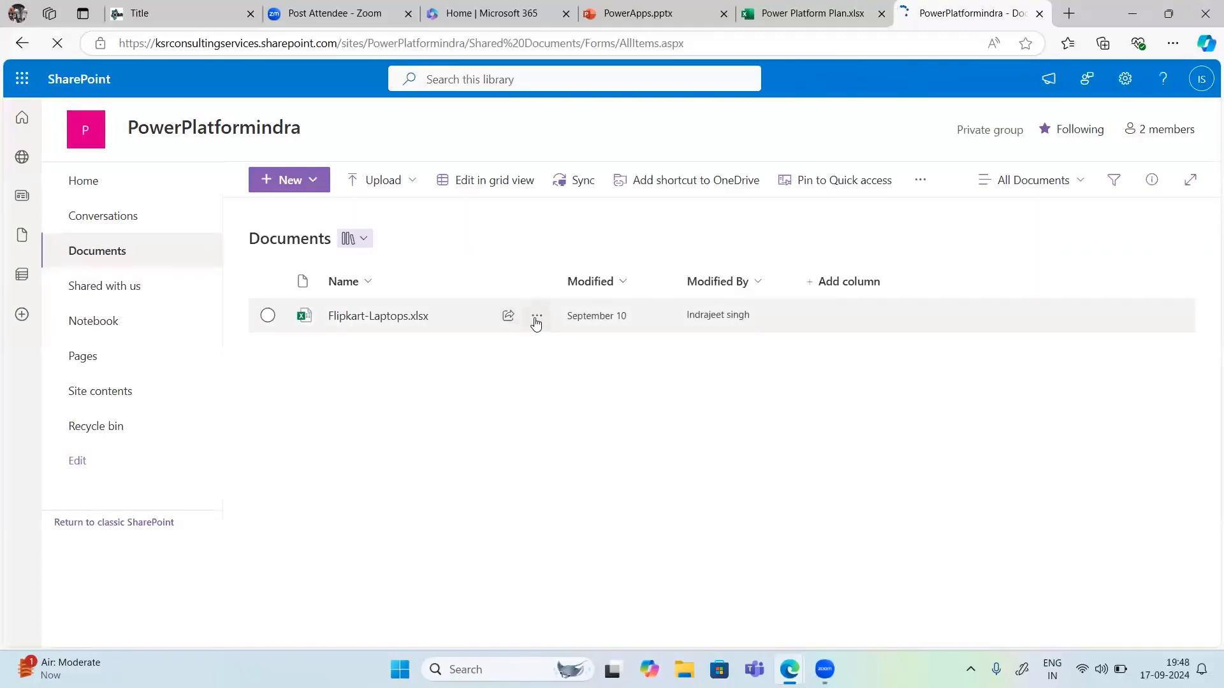
{"action": "left_click", "coordinate": [536, 317]}
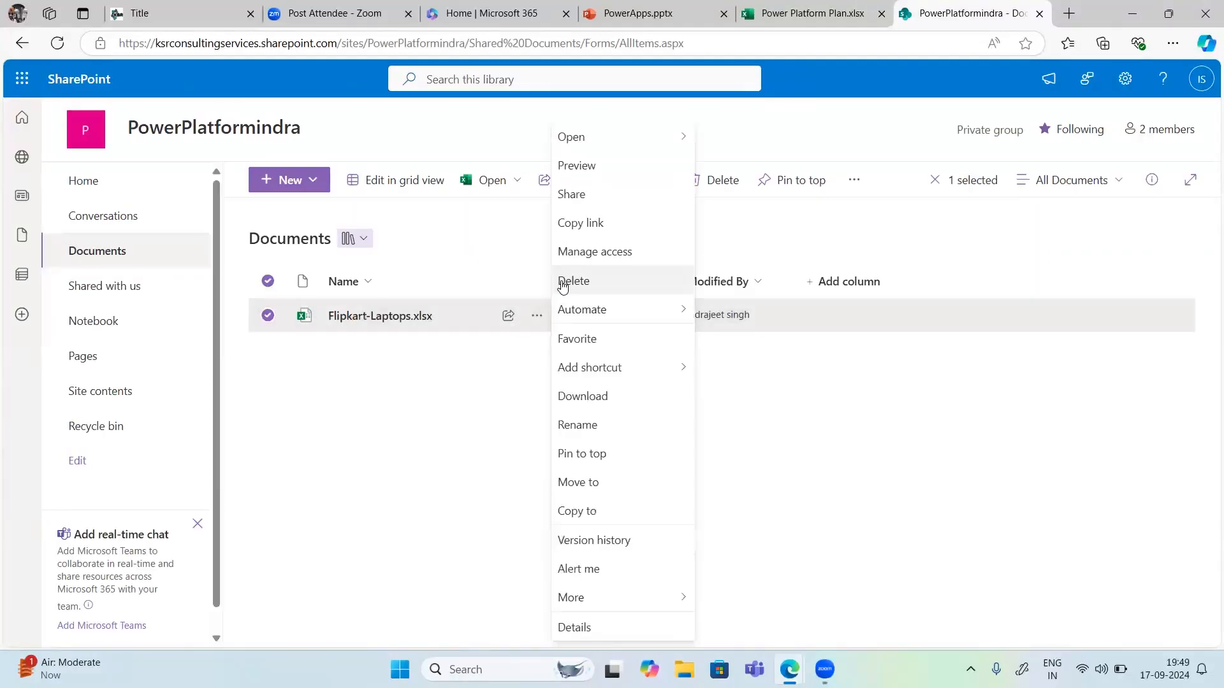
{"action": "left_click", "coordinate": [396, 322]}
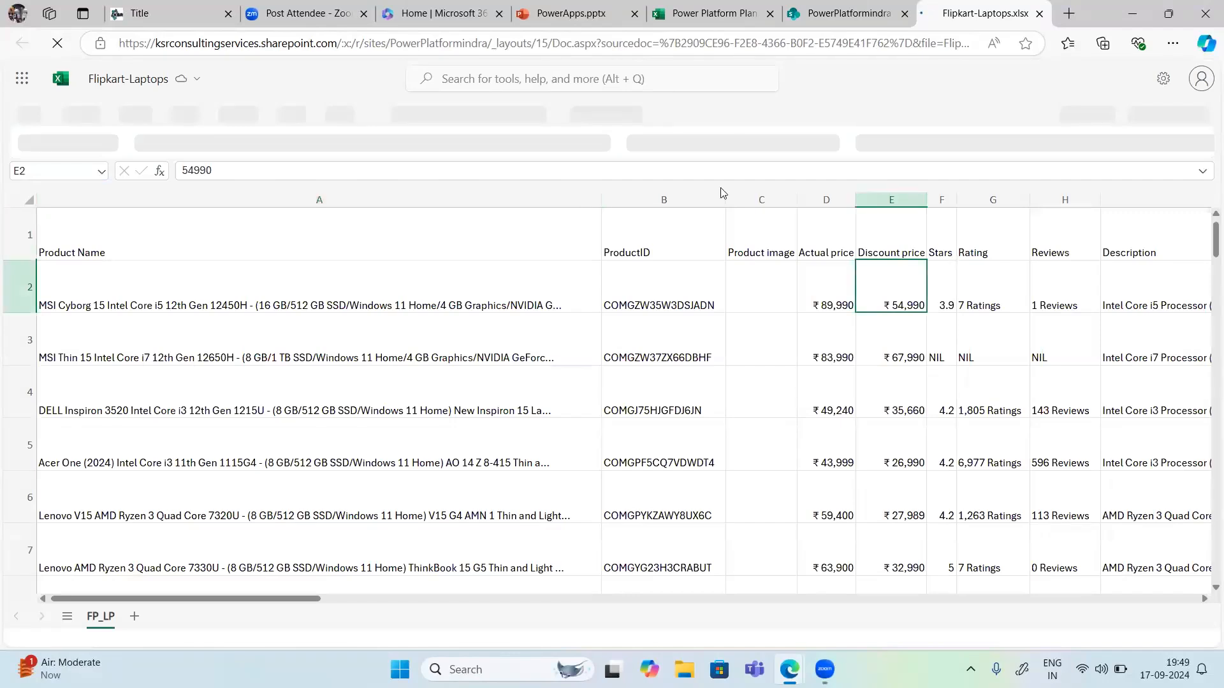
Step: Select the sheet's entire data range starting from the Product Name header cell A1
{"action": "left_click", "coordinate": [120, 227]}
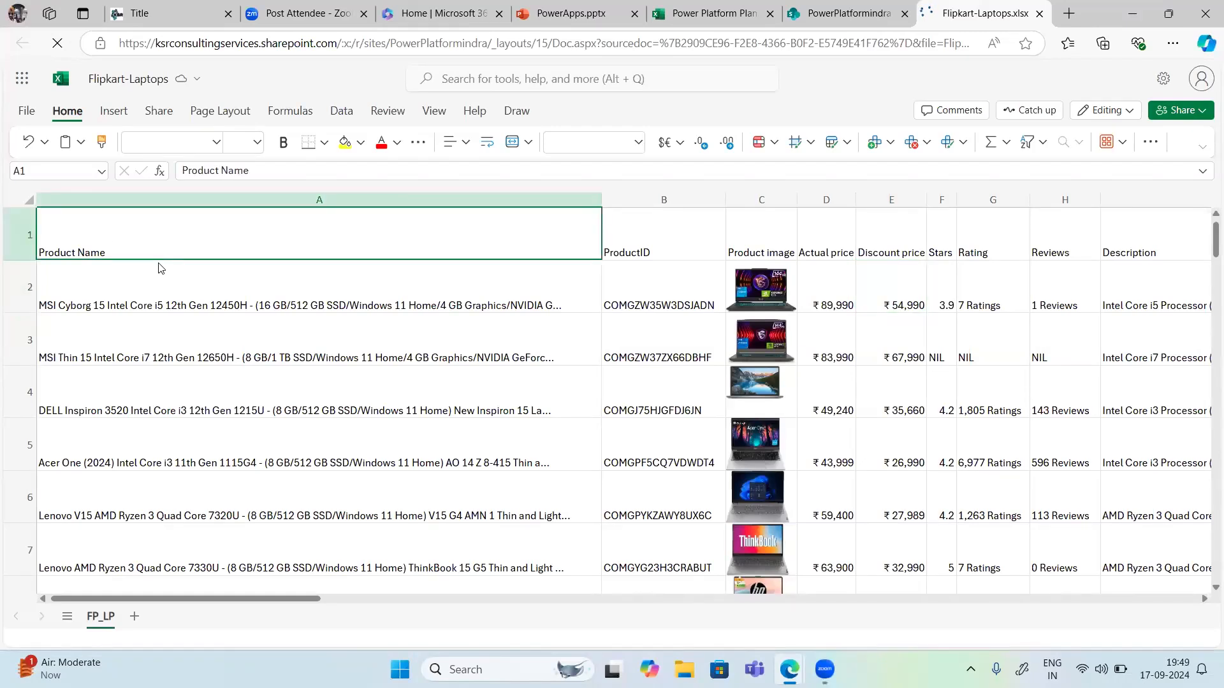
{"action": "key", "text": "ctrl+Right"}
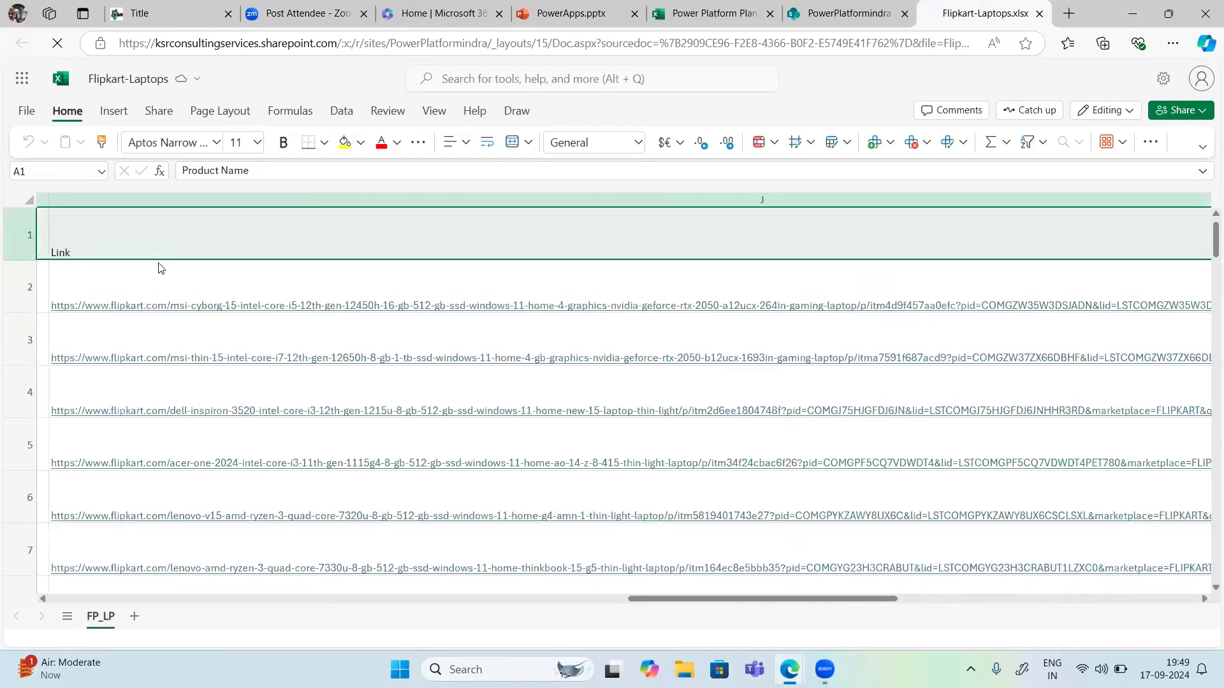
{"action": "key", "text": "ctrl+shift+Down"}
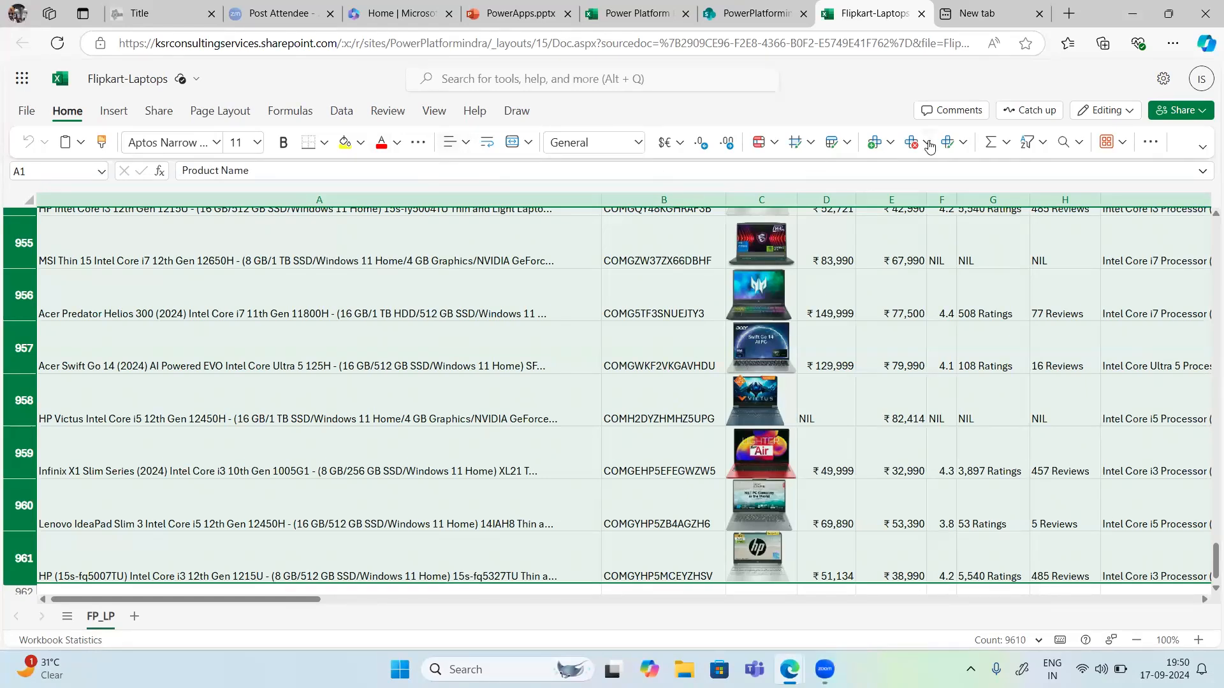
{"action": "left_click", "coordinate": [1144, 144]}
{"action": "left_click", "coordinate": [1144, 144]}
{"action": "left_click", "coordinate": [418, 145]}
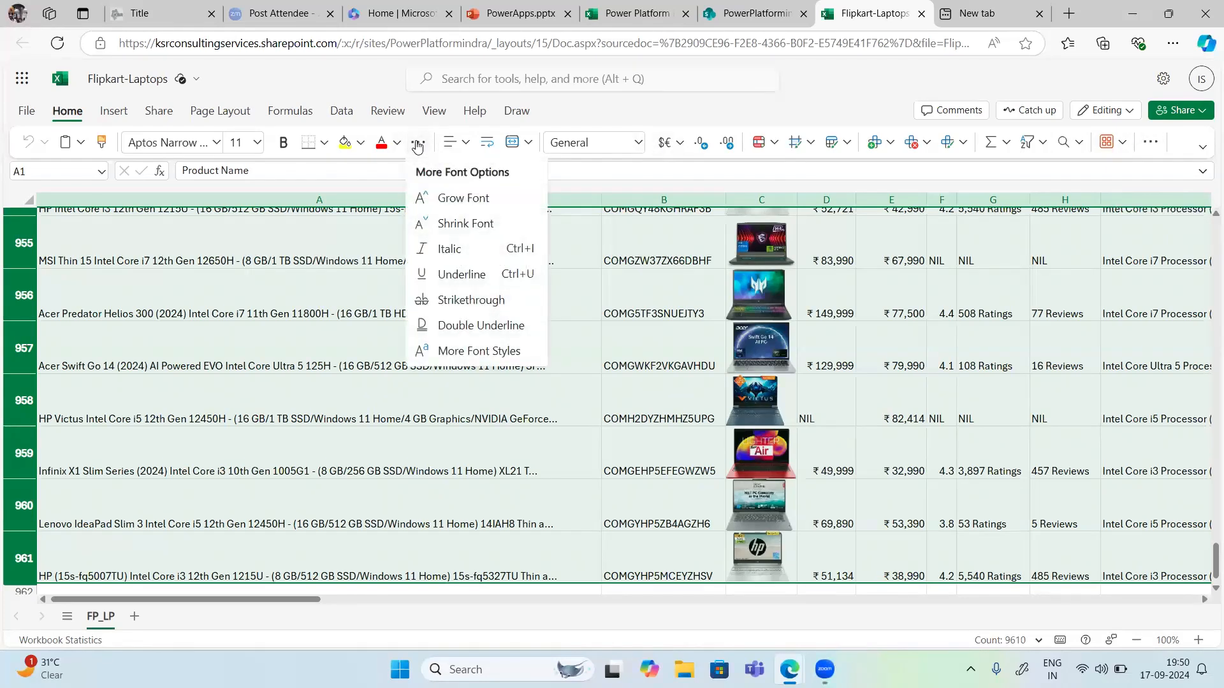
{"action": "left_click", "coordinate": [417, 144]}
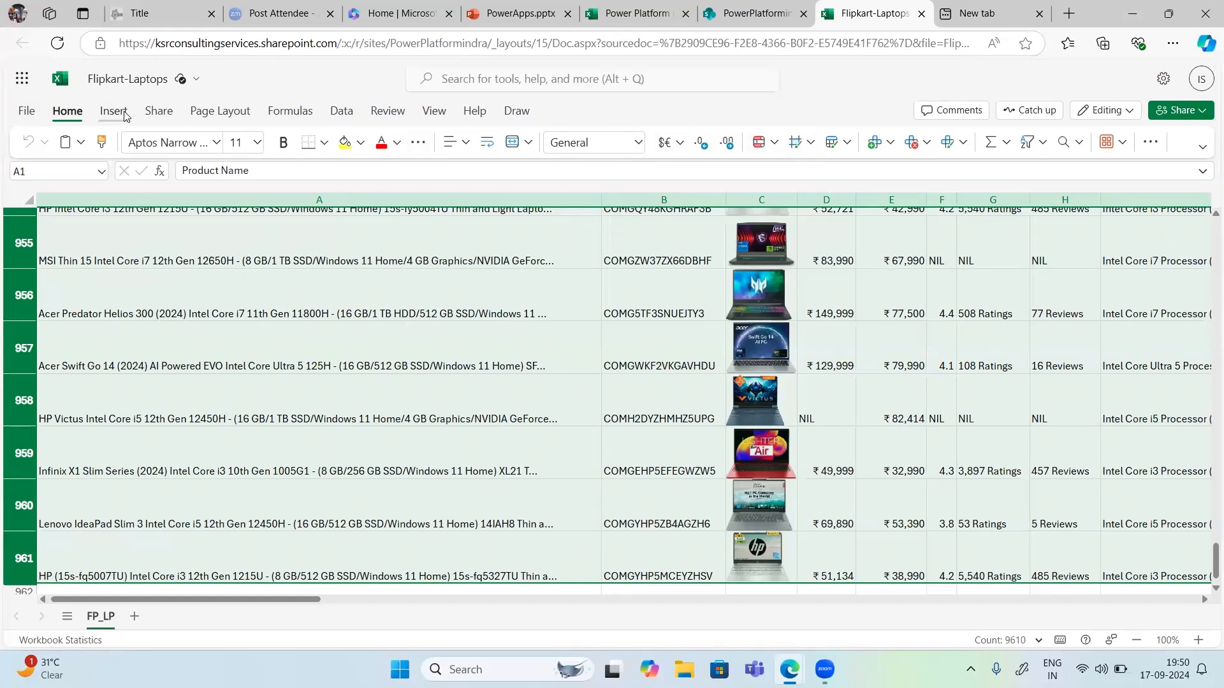
{"action": "left_click", "coordinate": [343, 112]}
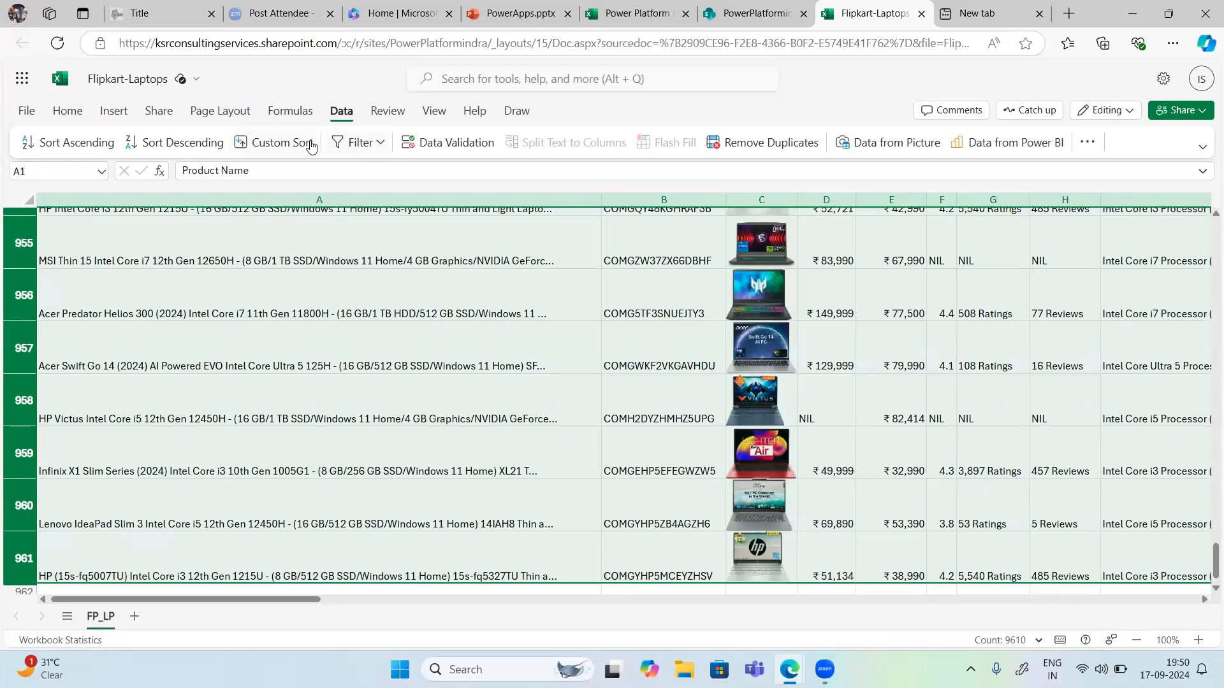
{"action": "left_click", "coordinate": [116, 115]}
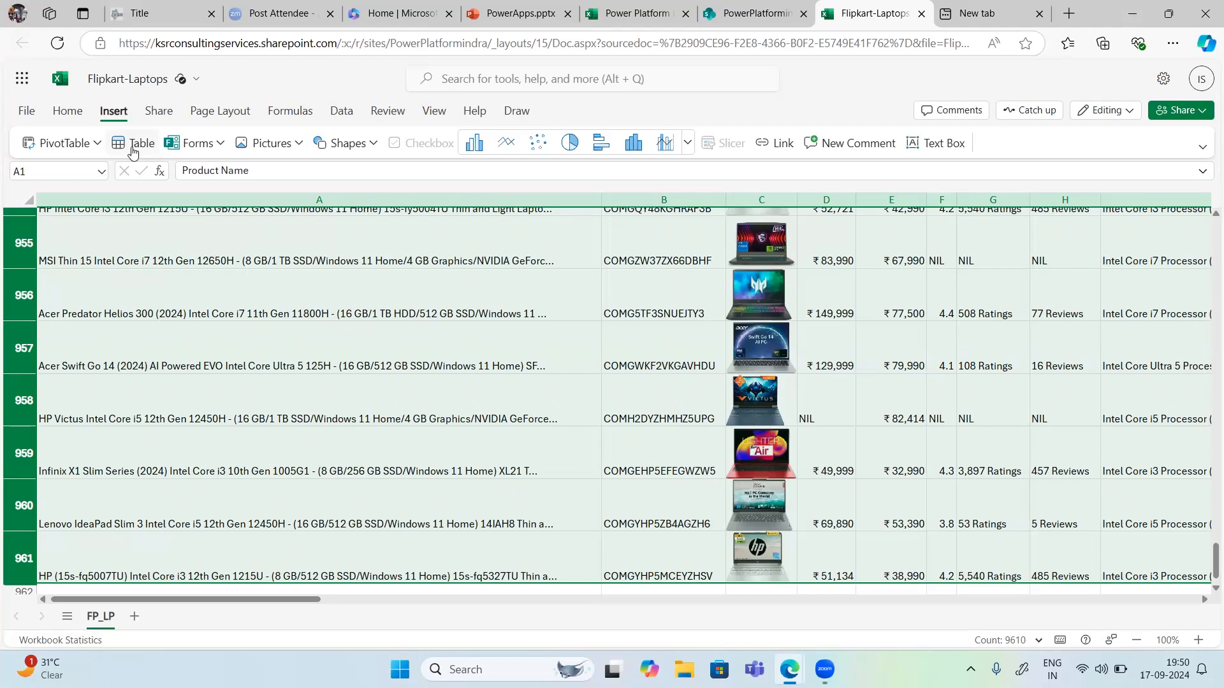
{"action": "left_click", "coordinate": [69, 115]}
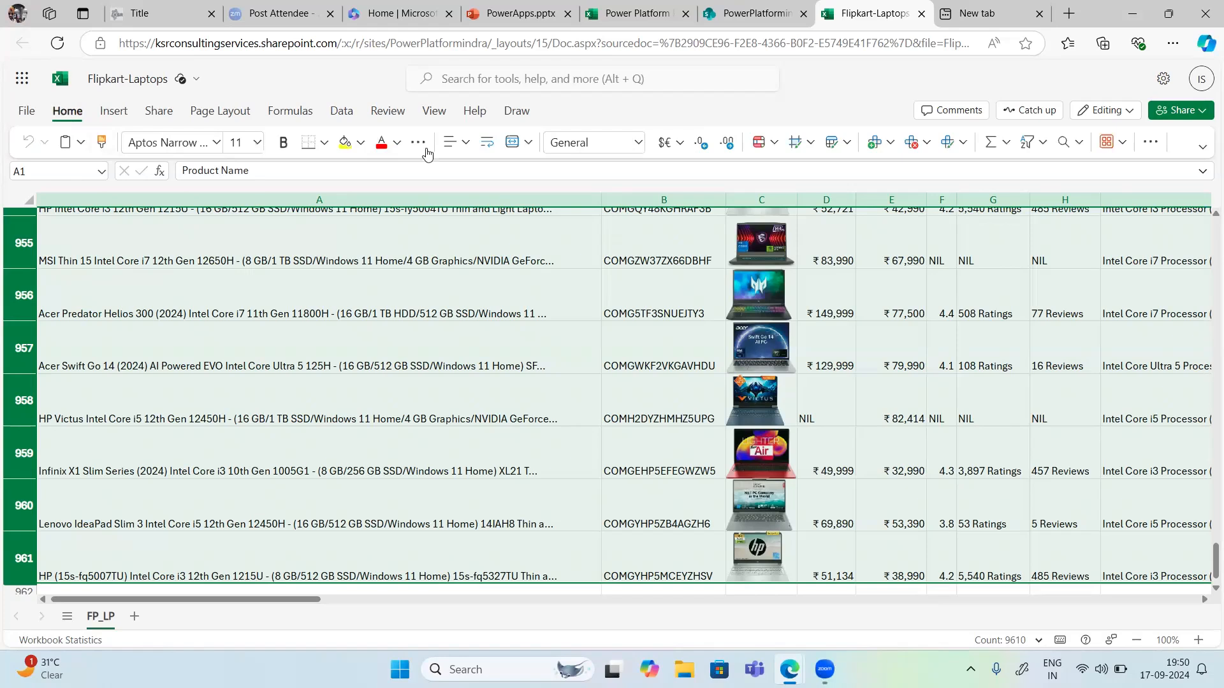
{"action": "left_click", "coordinate": [466, 143]}
{"action": "left_click", "coordinate": [466, 144]}
{"action": "left_click", "coordinate": [847, 148]}
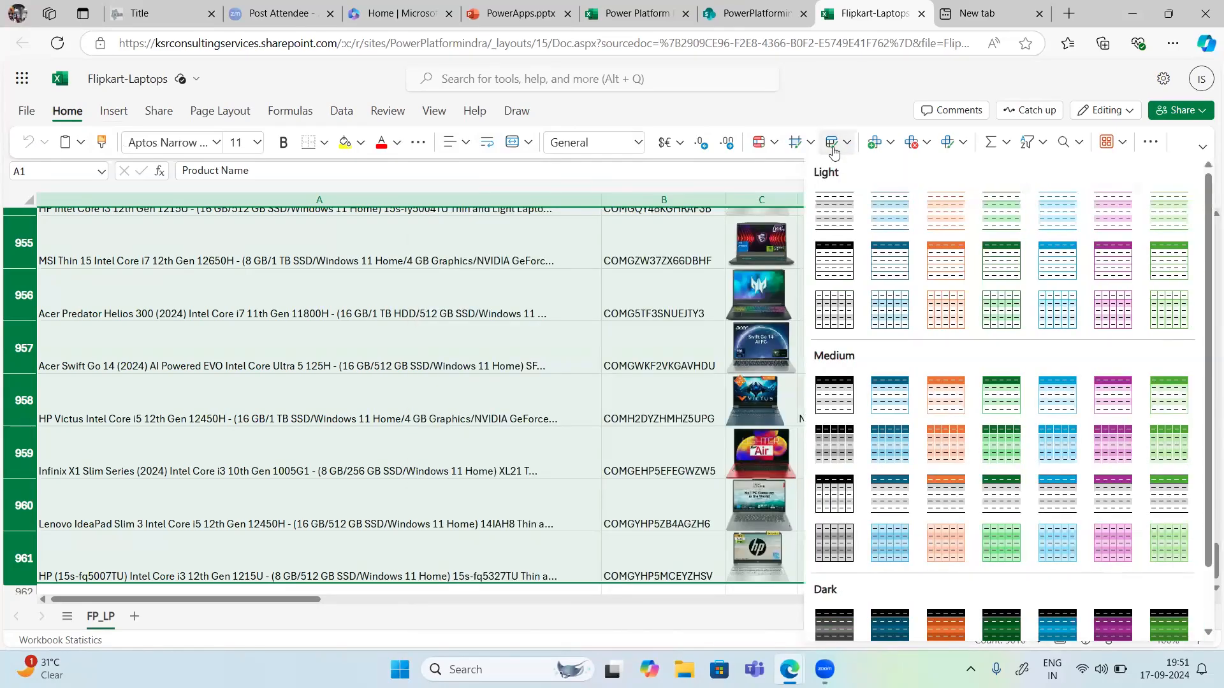
{"action": "left_click", "coordinate": [833, 151]}
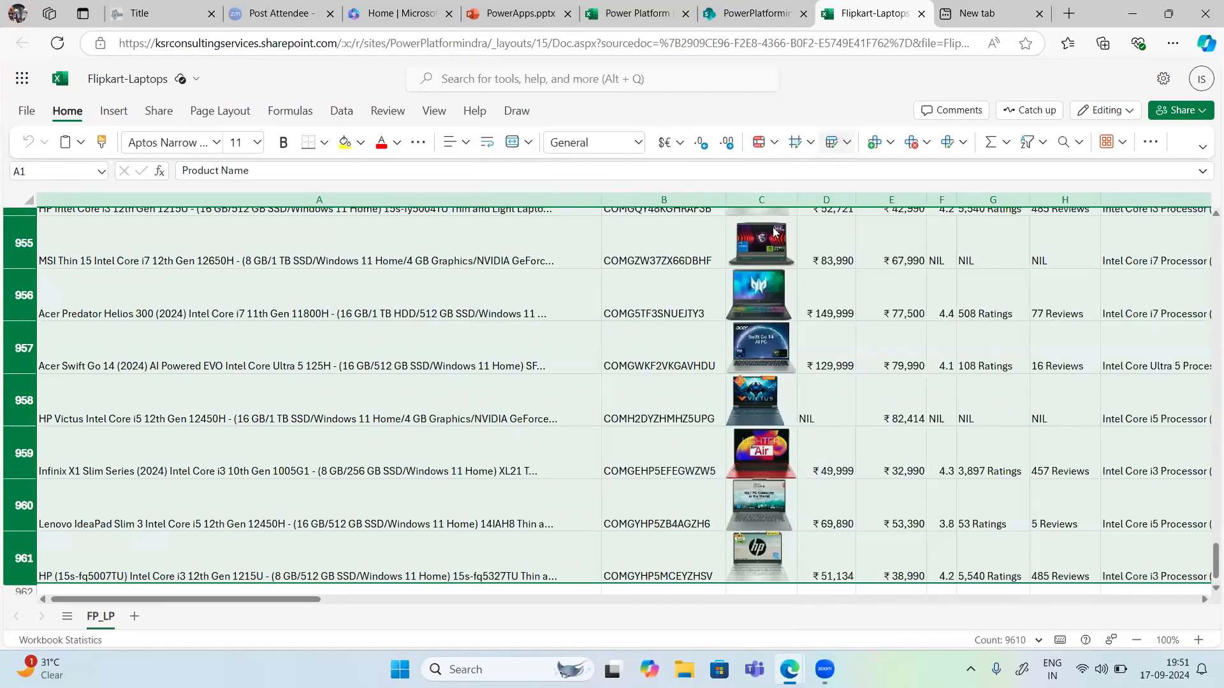
Step: Format the selected range as a table with headers using a light table style
{"action": "scroll", "coordinate": [697, 368], "scroll_direction": "up", "scroll_amount": 15}
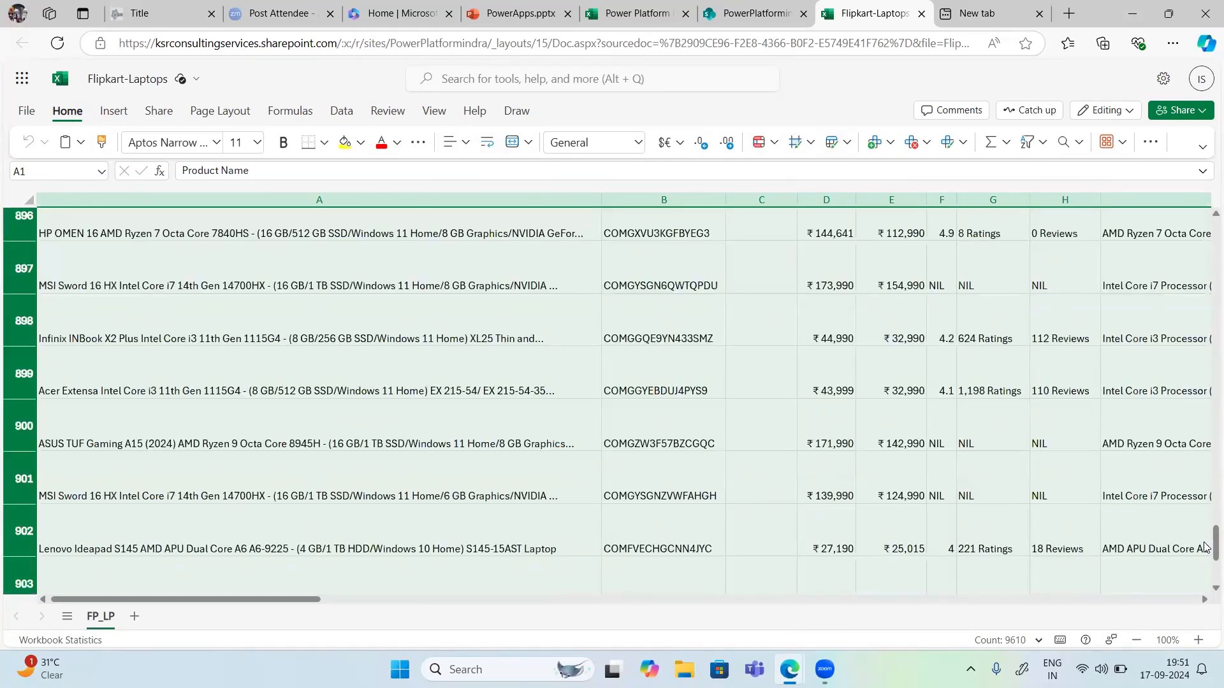
{"action": "left_click_drag", "start_coordinate": [1210, 539], "coordinate": [1206, 162]}
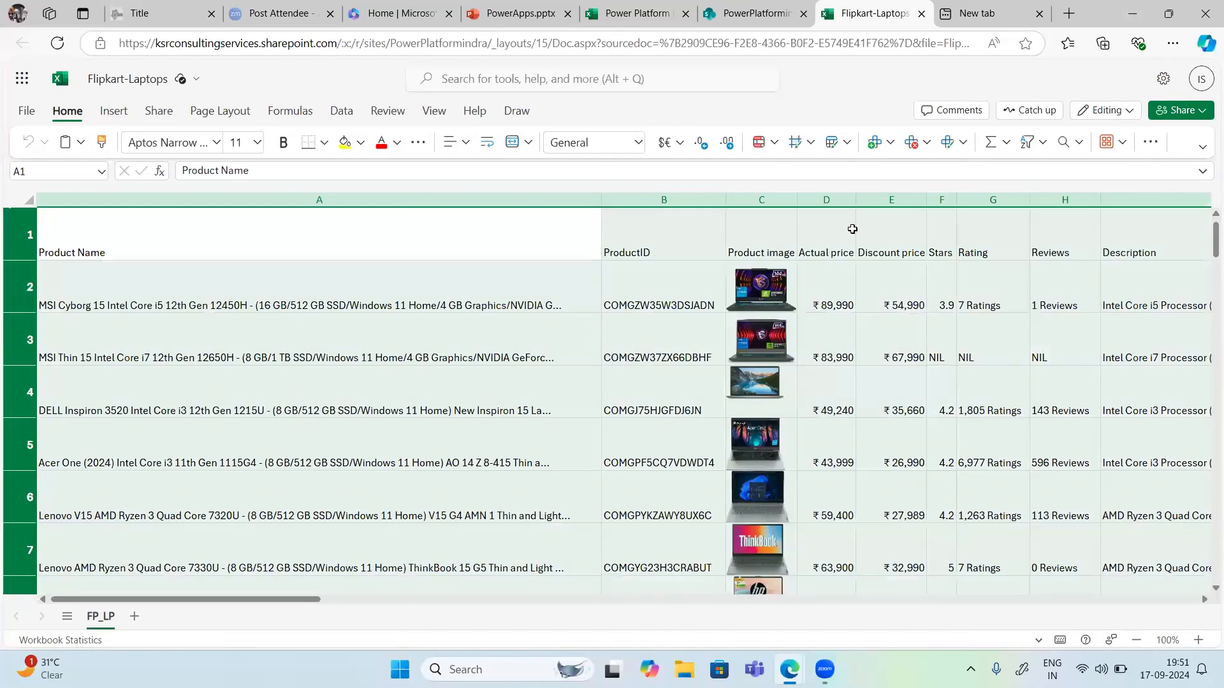
{"action": "left_click", "coordinate": [849, 146]}
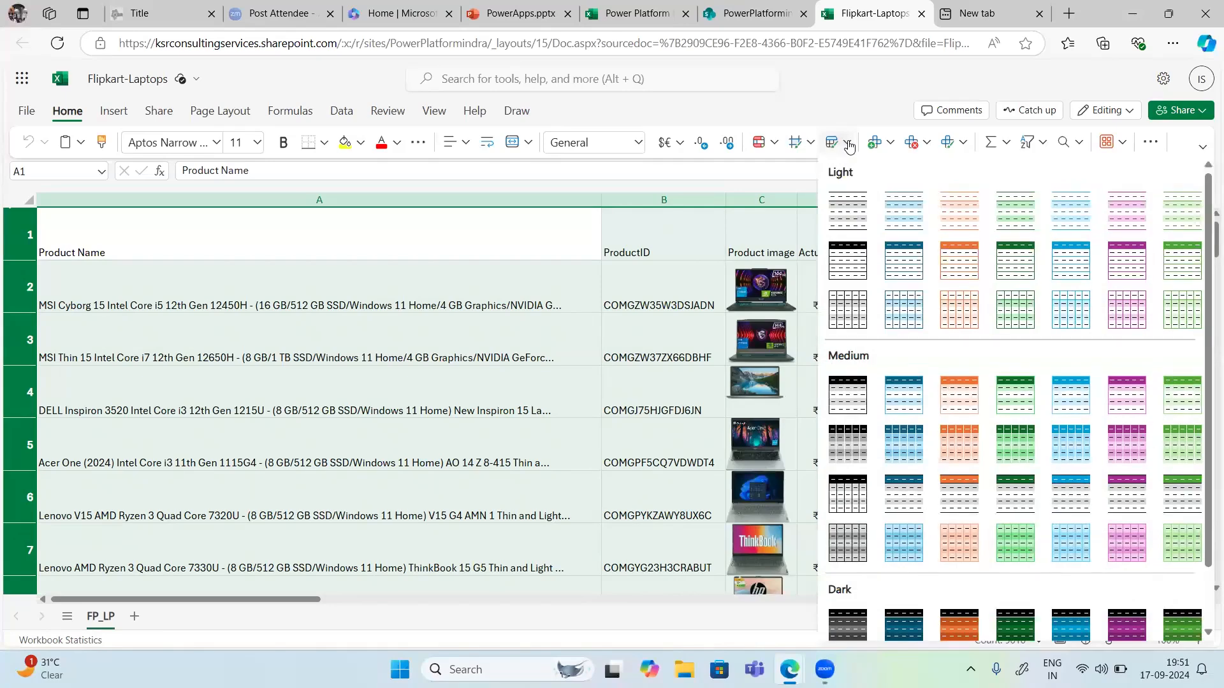
{"action": "left_click", "coordinate": [849, 220]}
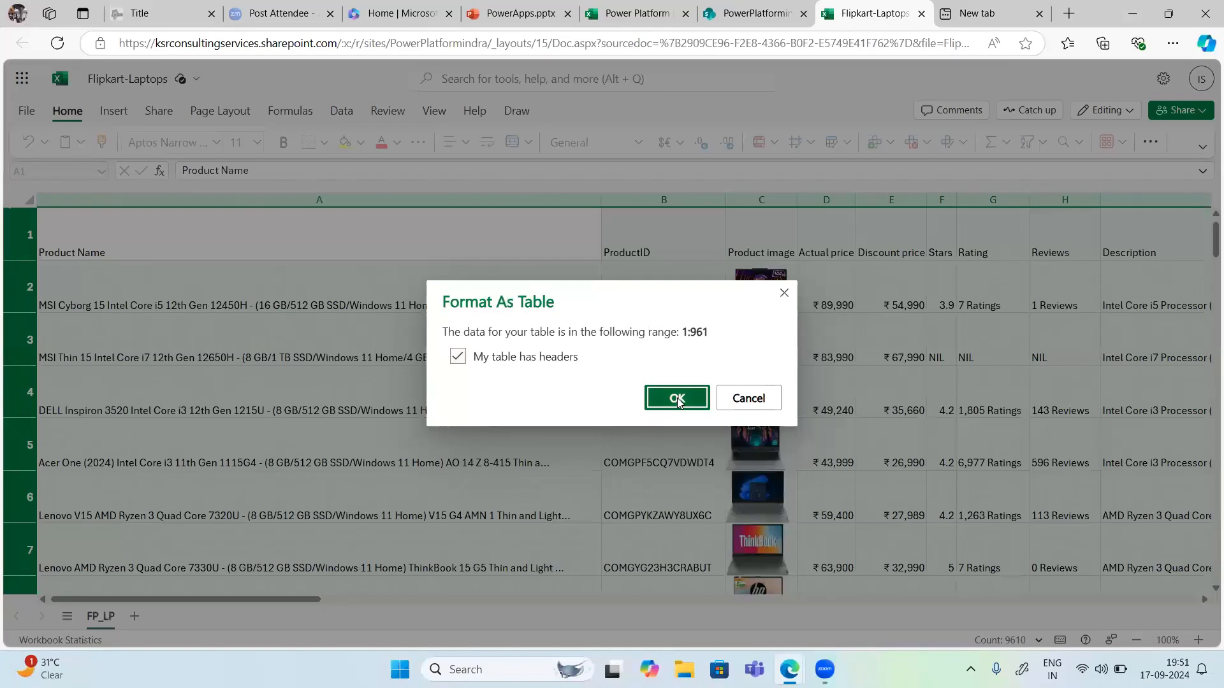
{"action": "left_click", "coordinate": [677, 399]}
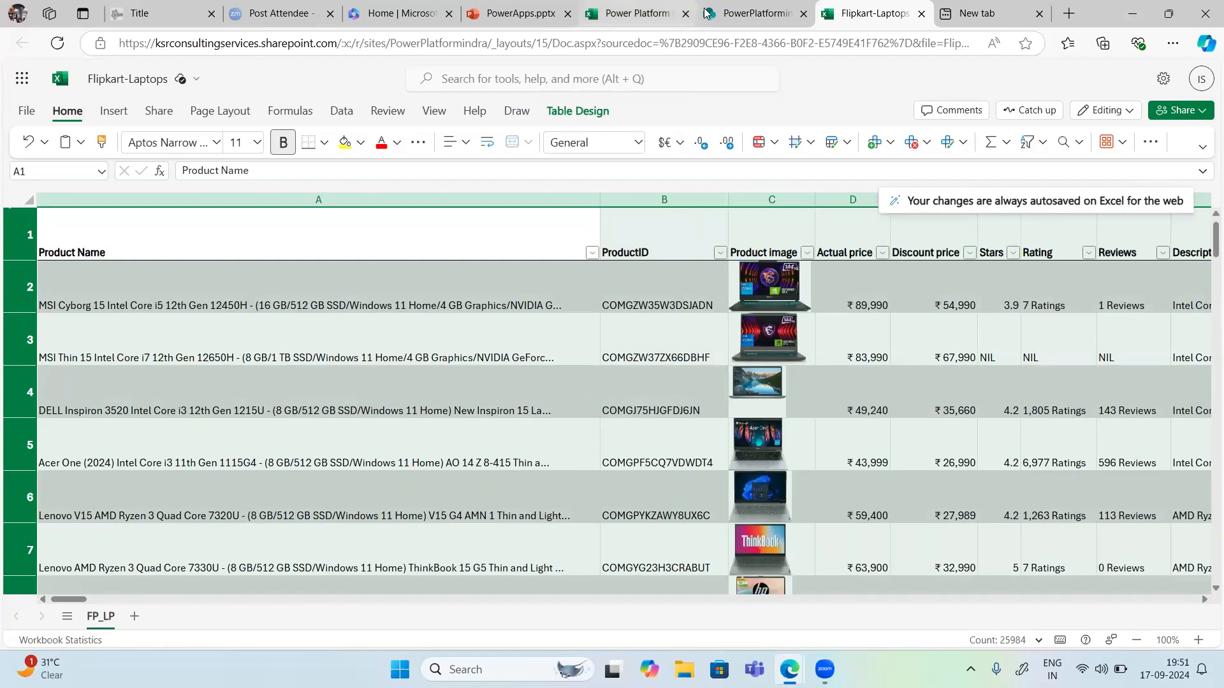
Step: Refresh the PowerPlatformindra Documents library and switch to the Power Apps browser window
{"action": "left_click", "coordinate": [753, 15]}
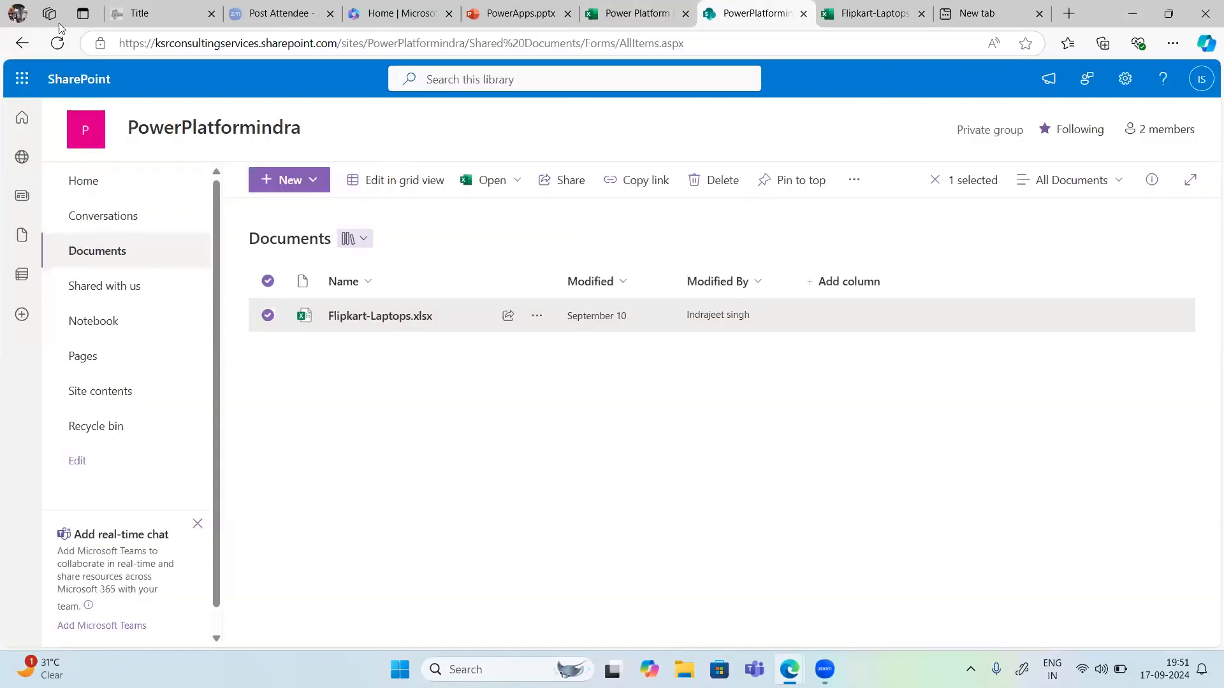
{"action": "left_click", "coordinate": [58, 43]}
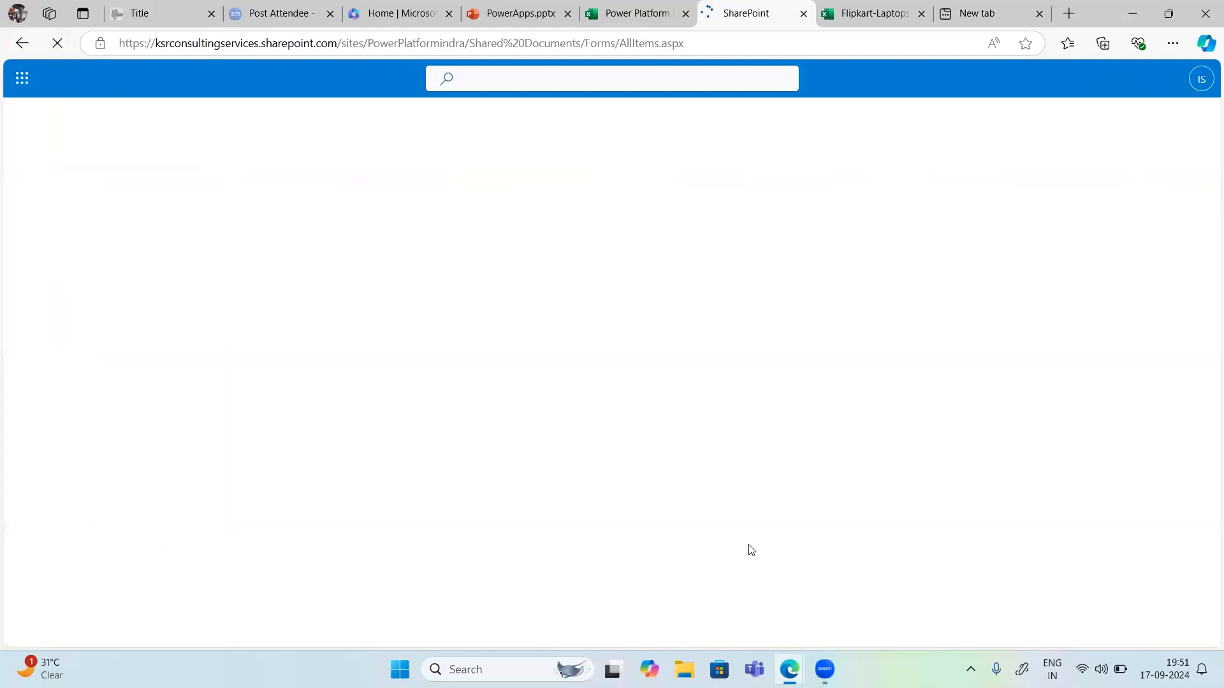
{"action": "mouse_move", "coordinate": [789, 670]}
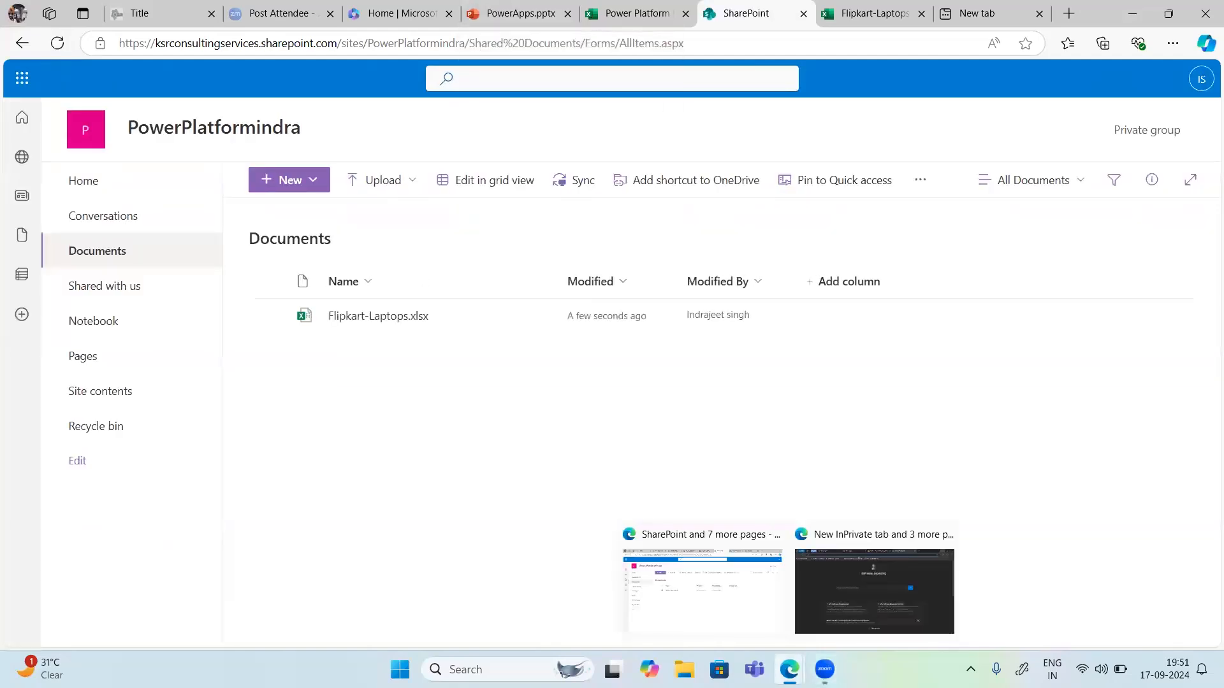
{"action": "left_click", "coordinate": [840, 598]}
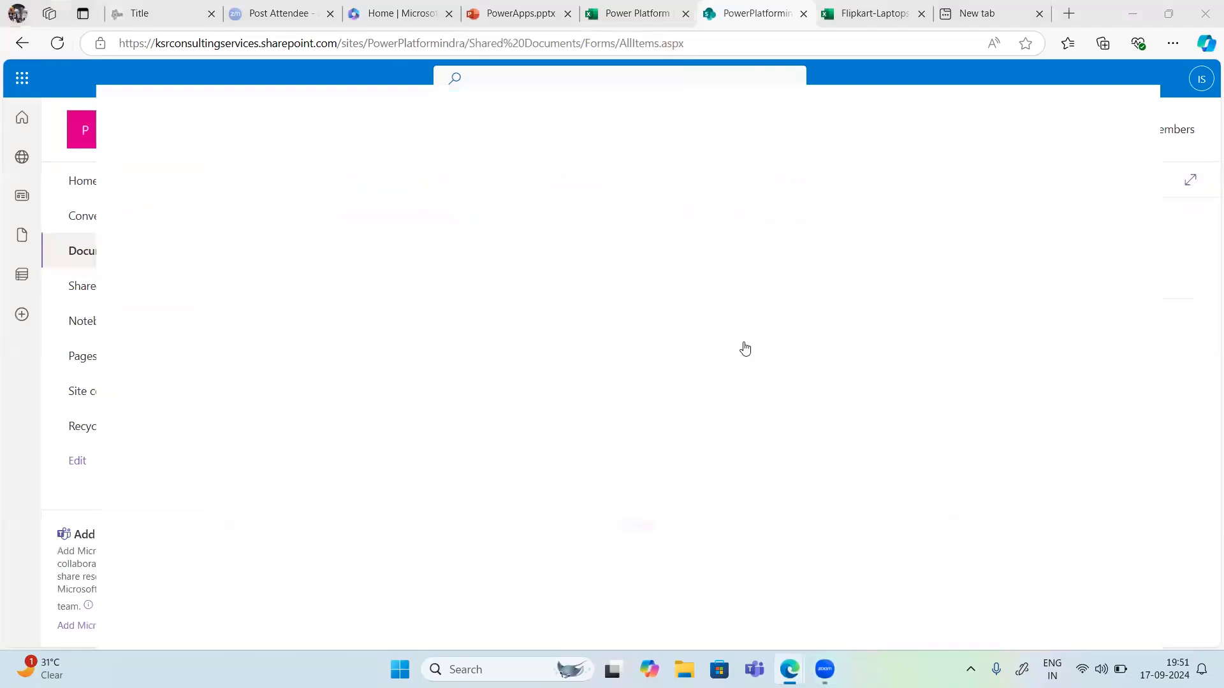
{"action": "key", "text": "ctrl+2"}
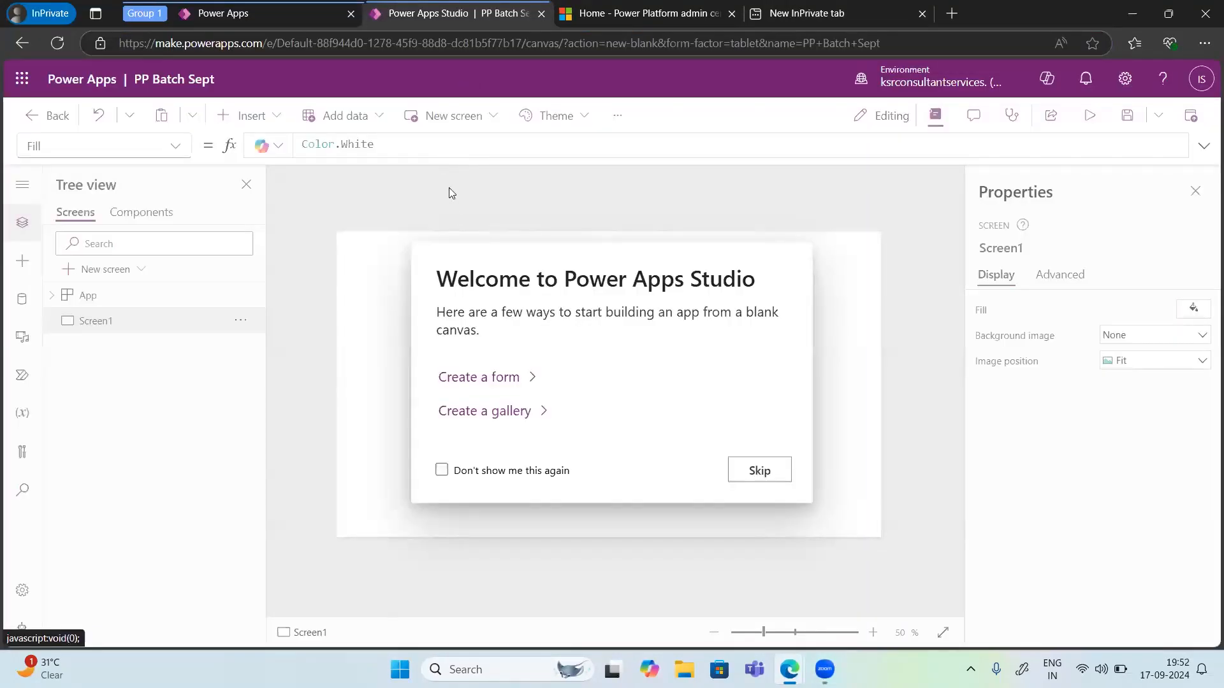
Step: Return to the Power Apps home page and start a new app from the From Excel app template
{"action": "left_click", "coordinate": [227, 13]}
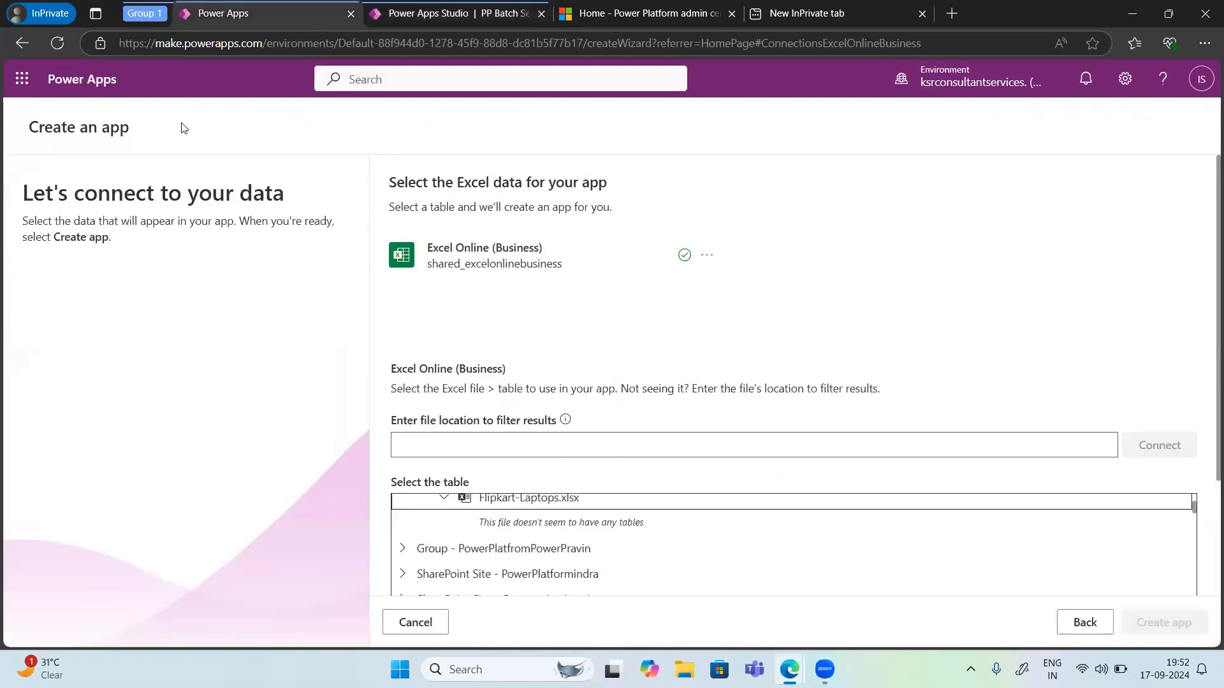
{"action": "left_click", "coordinate": [56, 44]}
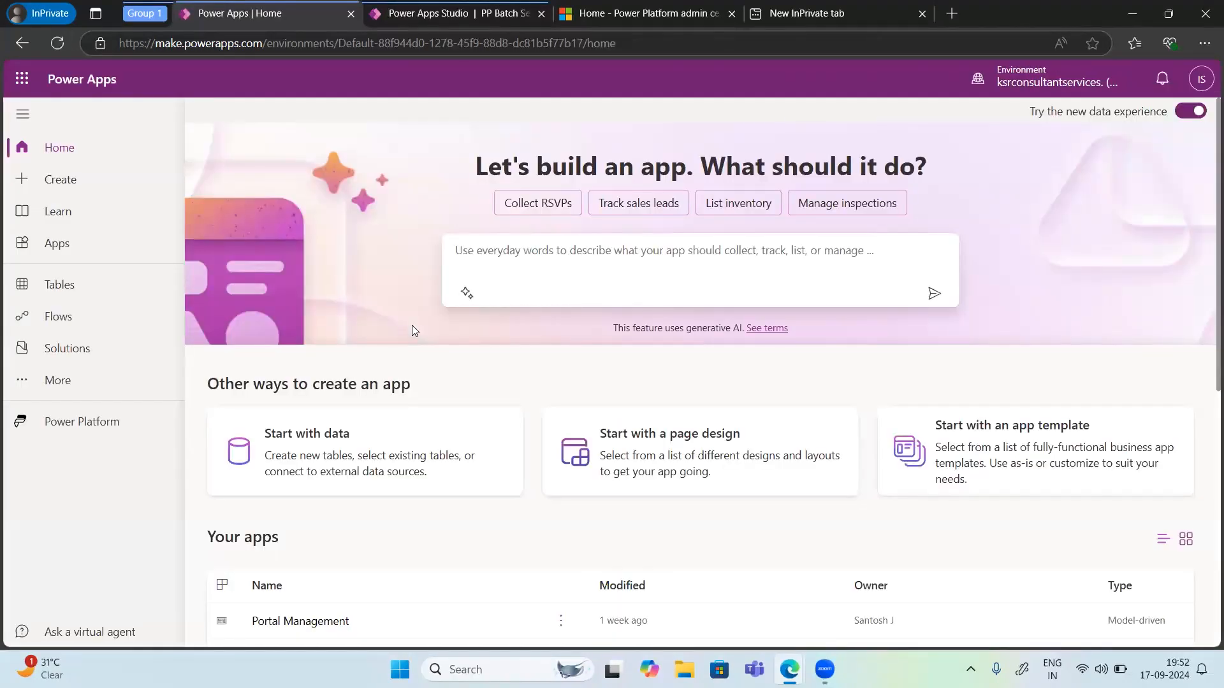
{"action": "left_click", "coordinate": [955, 454]}
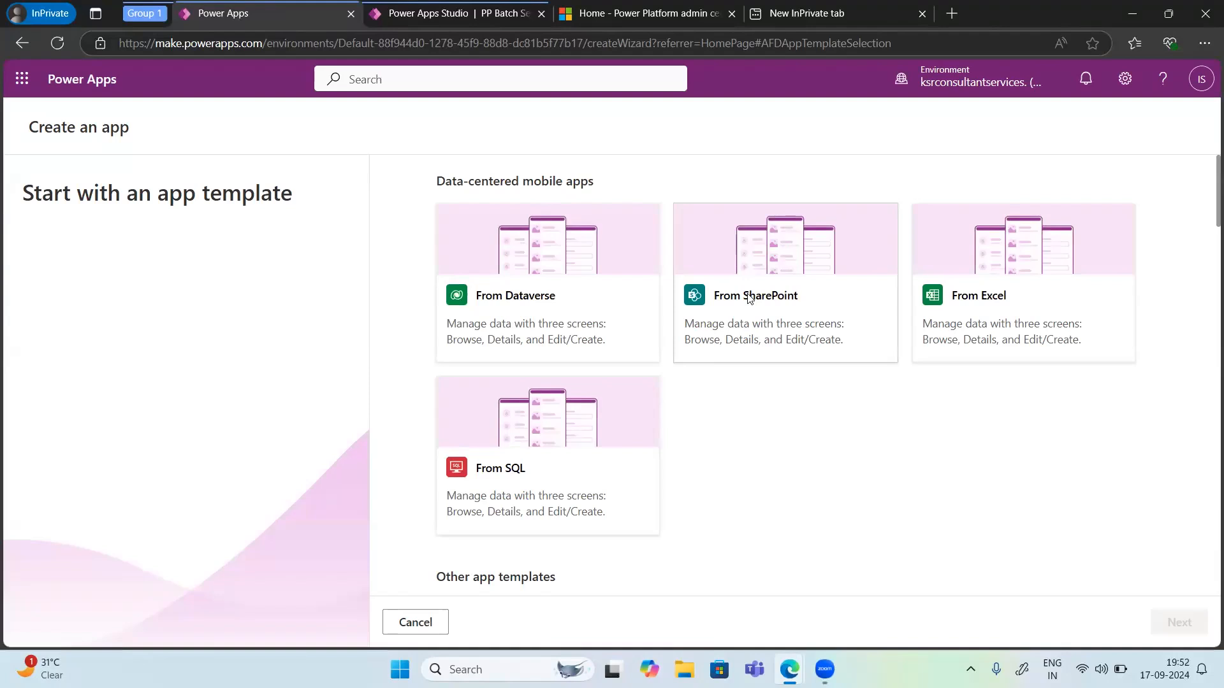
{"action": "left_click", "coordinate": [999, 299]}
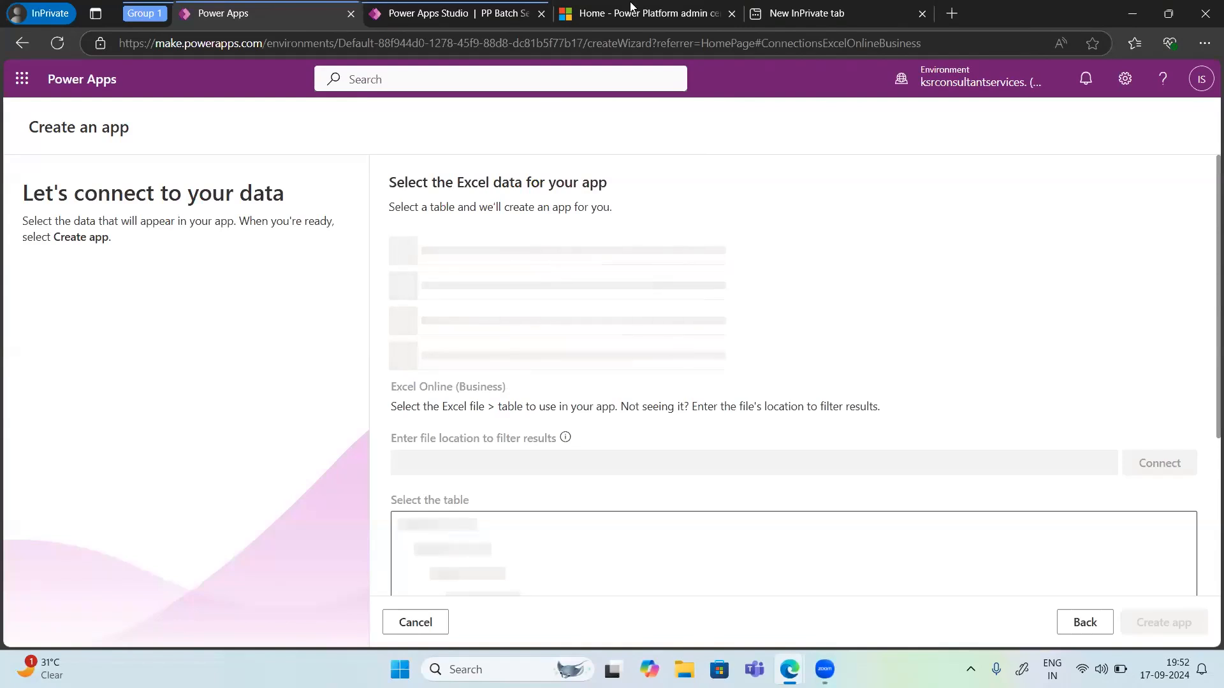
Step: Check which account is signed in to SharePoint, then go back to the Power Apps window
{"action": "left_click", "coordinate": [1127, 14]}
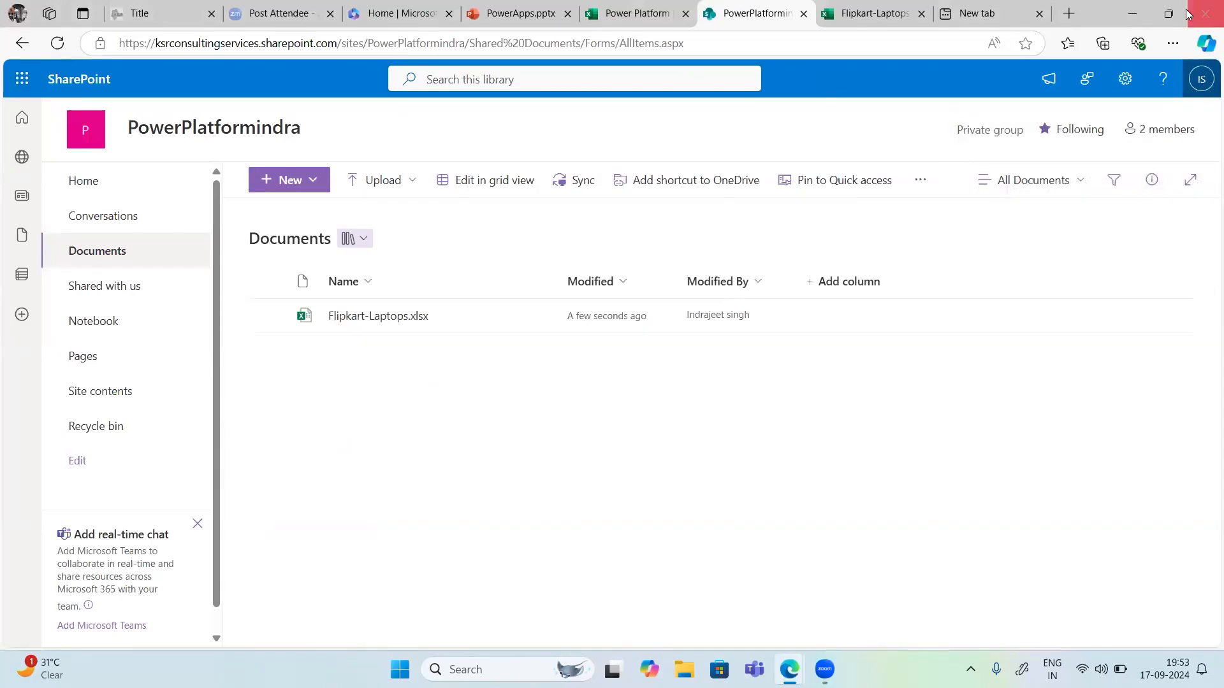
{"action": "left_click", "coordinate": [1204, 83]}
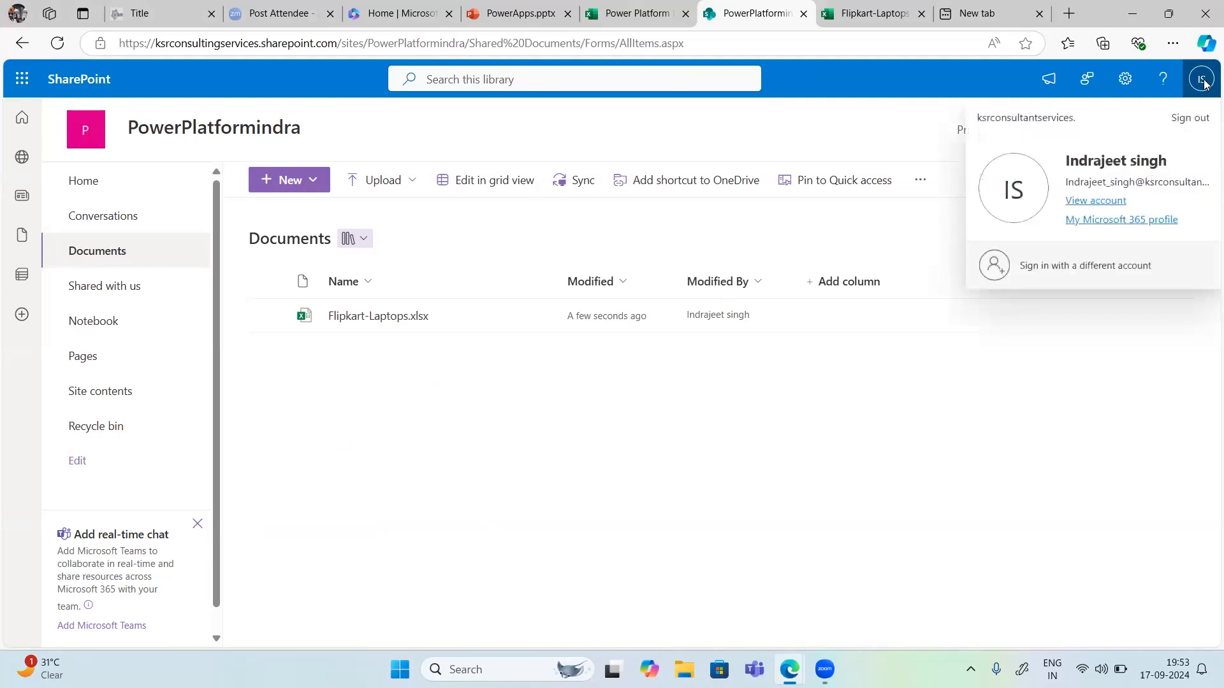
{"action": "key", "text": "Escape"}
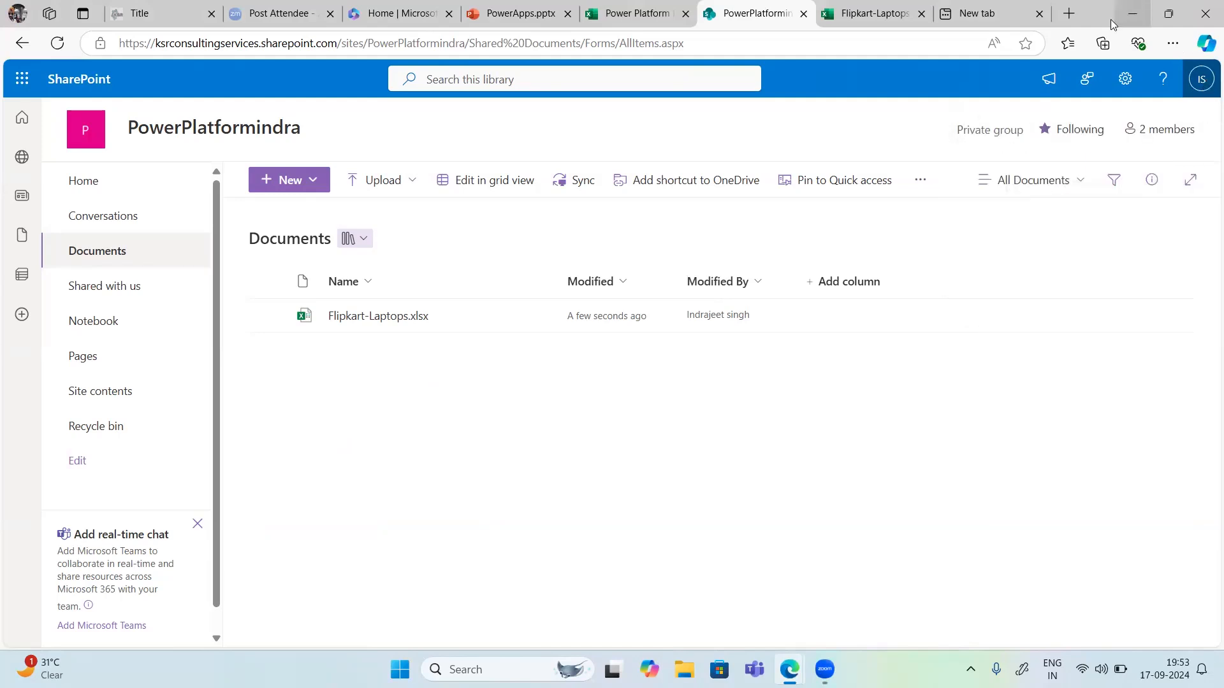
{"action": "mouse_move", "coordinate": [803, 657]}
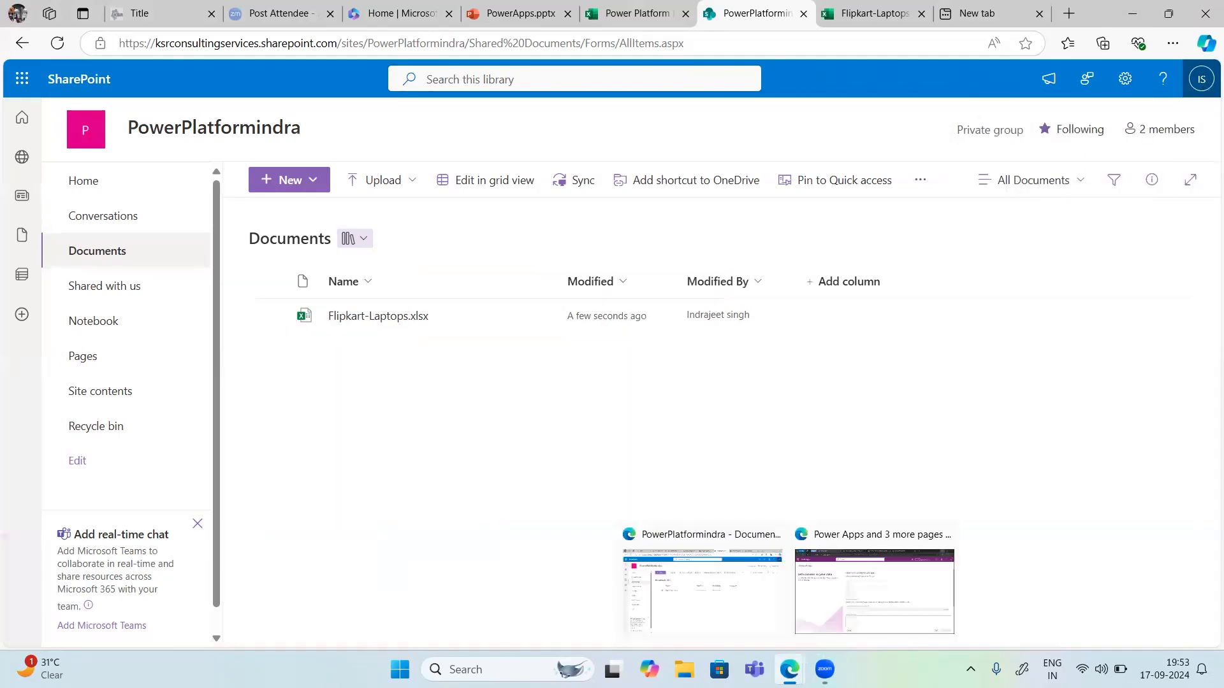
{"action": "left_click", "coordinate": [837, 633]}
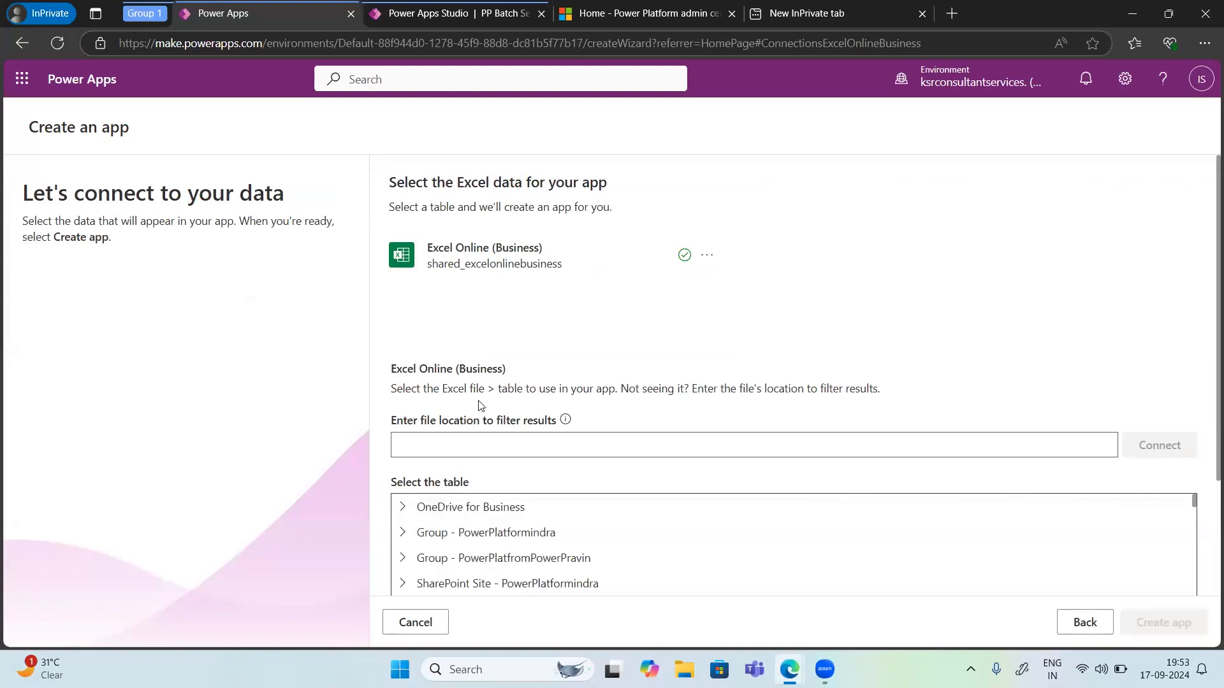
Step: Select Table1 of Flipkart-Laptops.xlsx in the PowerPlatformindra group's Documents as the app's data and choose Create app
{"action": "left_click", "coordinate": [402, 534]}
{"action": "scroll", "coordinate": [474, 531], "scroll_direction": "down", "scroll_amount": 3}
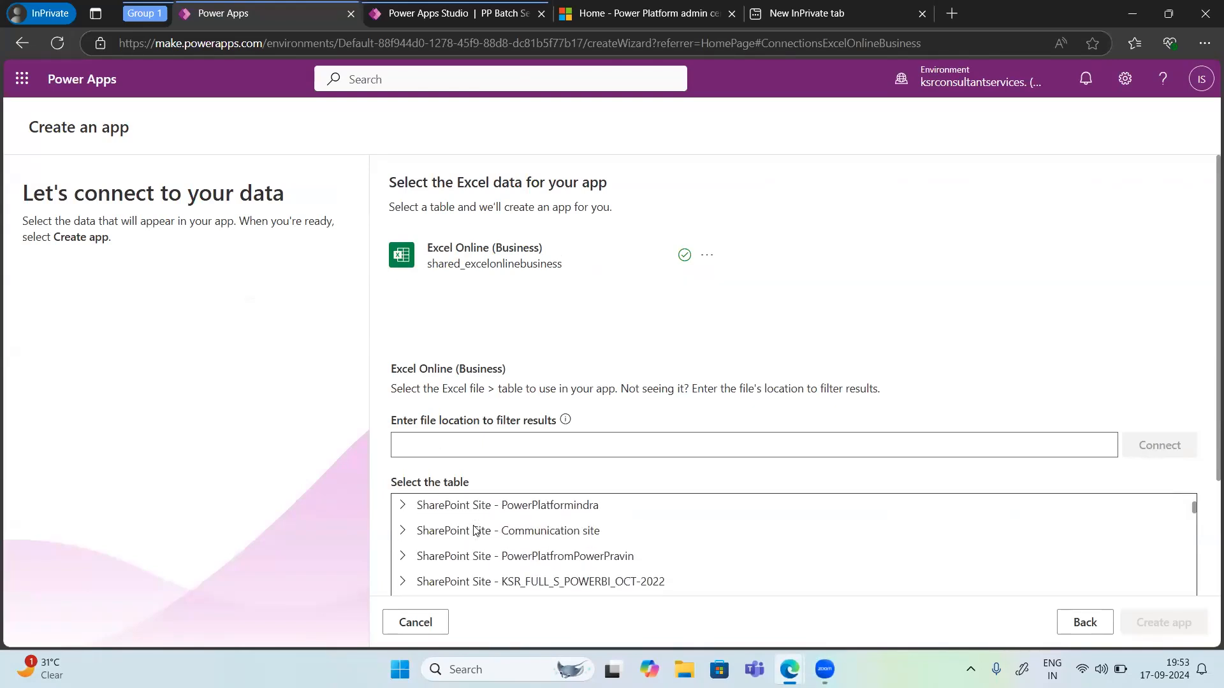
{"action": "scroll", "coordinate": [474, 531], "scroll_direction": "up", "scroll_amount": 3}
{"action": "left_click", "coordinate": [422, 559]}
{"action": "scroll", "coordinate": [488, 540], "scroll_direction": "down", "scroll_amount": 2}
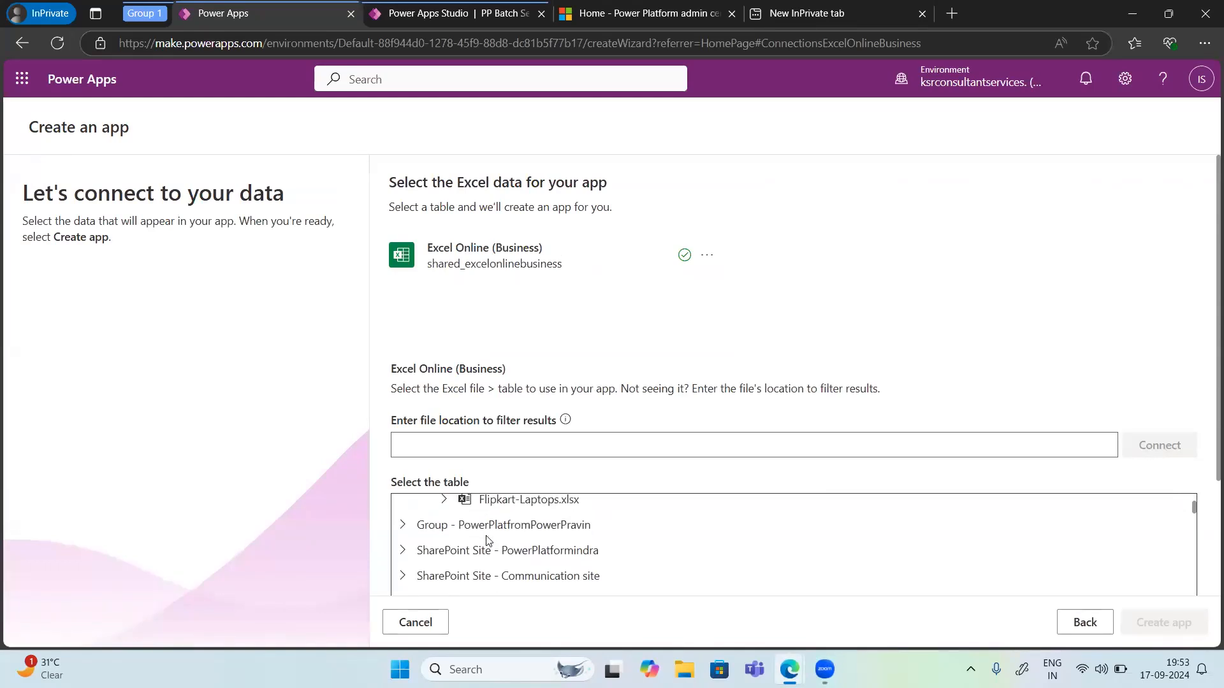
{"action": "left_click", "coordinate": [444, 503]}
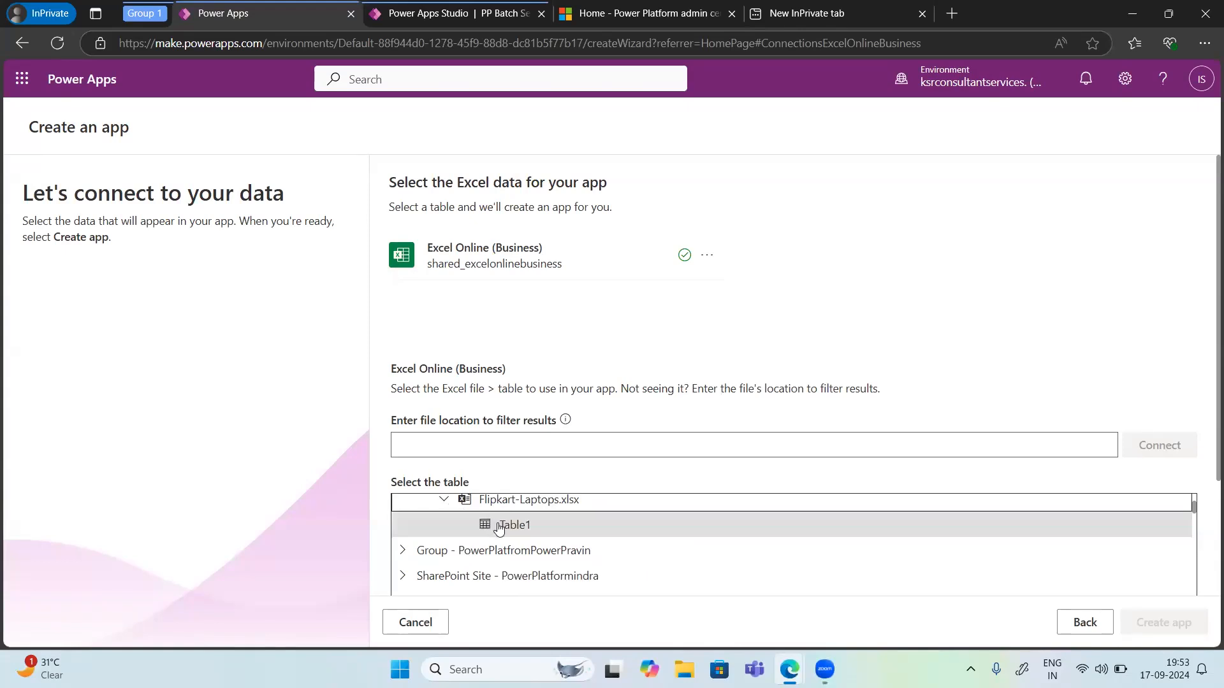
{"action": "left_click", "coordinate": [507, 526]}
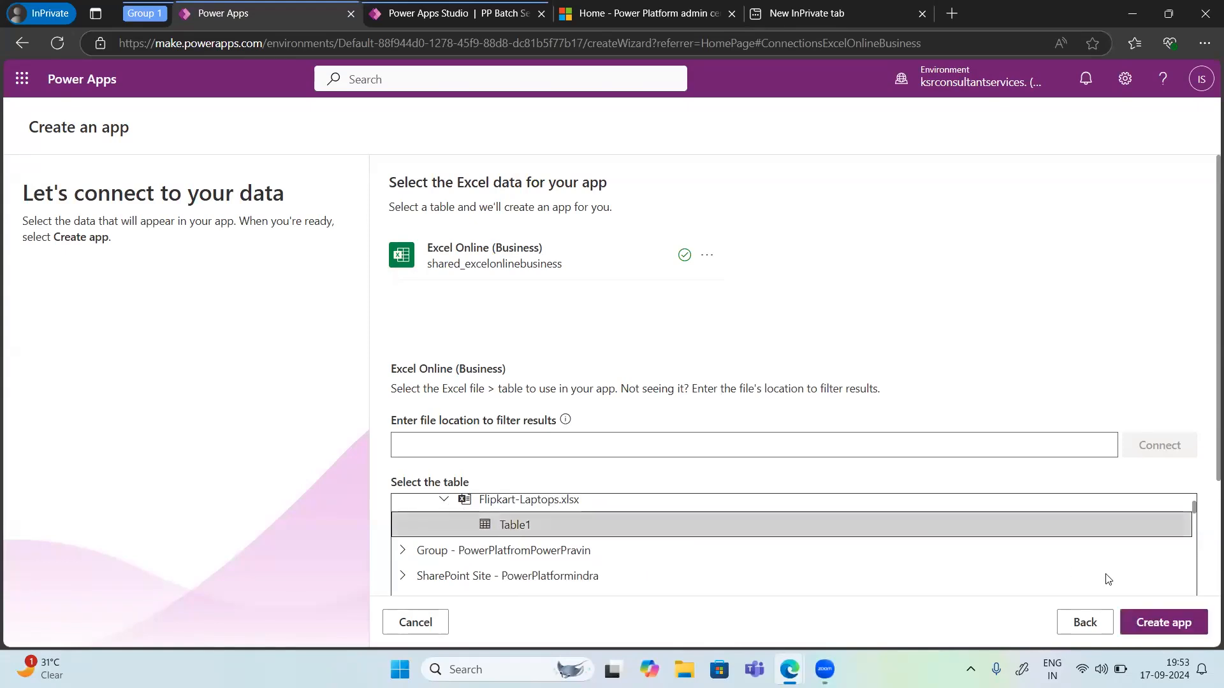
{"action": "left_click", "coordinate": [1167, 627]}
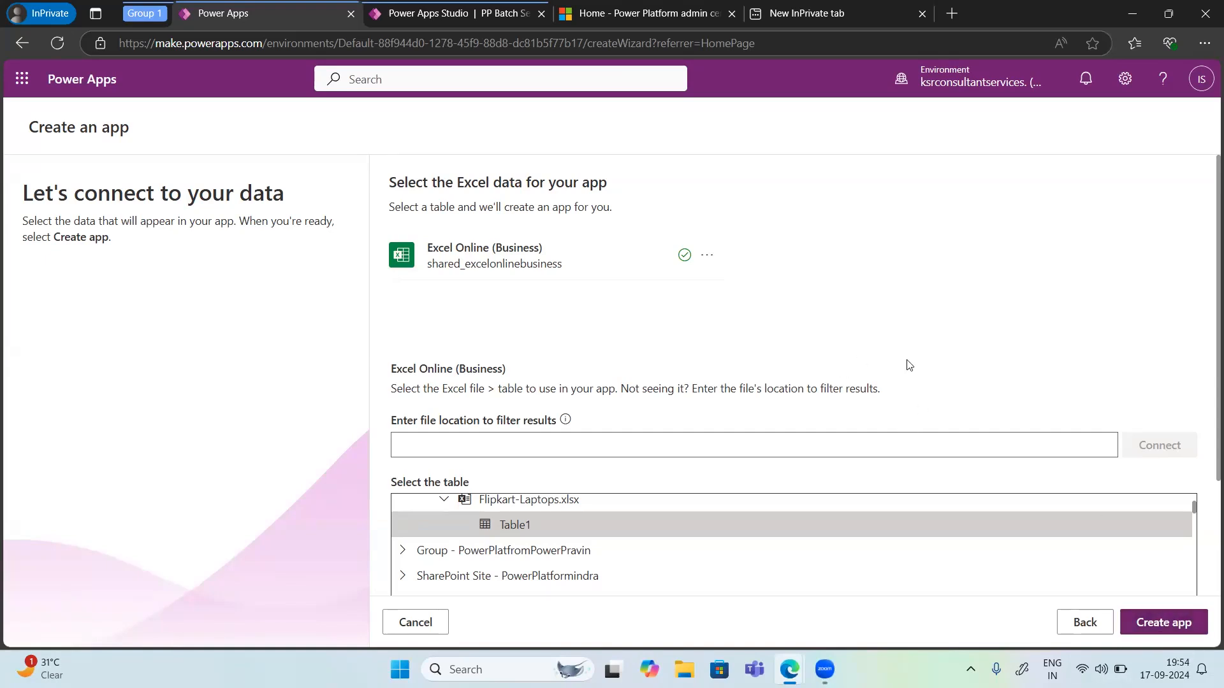
Step: Try to create the app keeping auto-generated values in a new column as the identity column
{"action": "scroll", "coordinate": [805, 331], "scroll_direction": "down", "scroll_amount": 3}
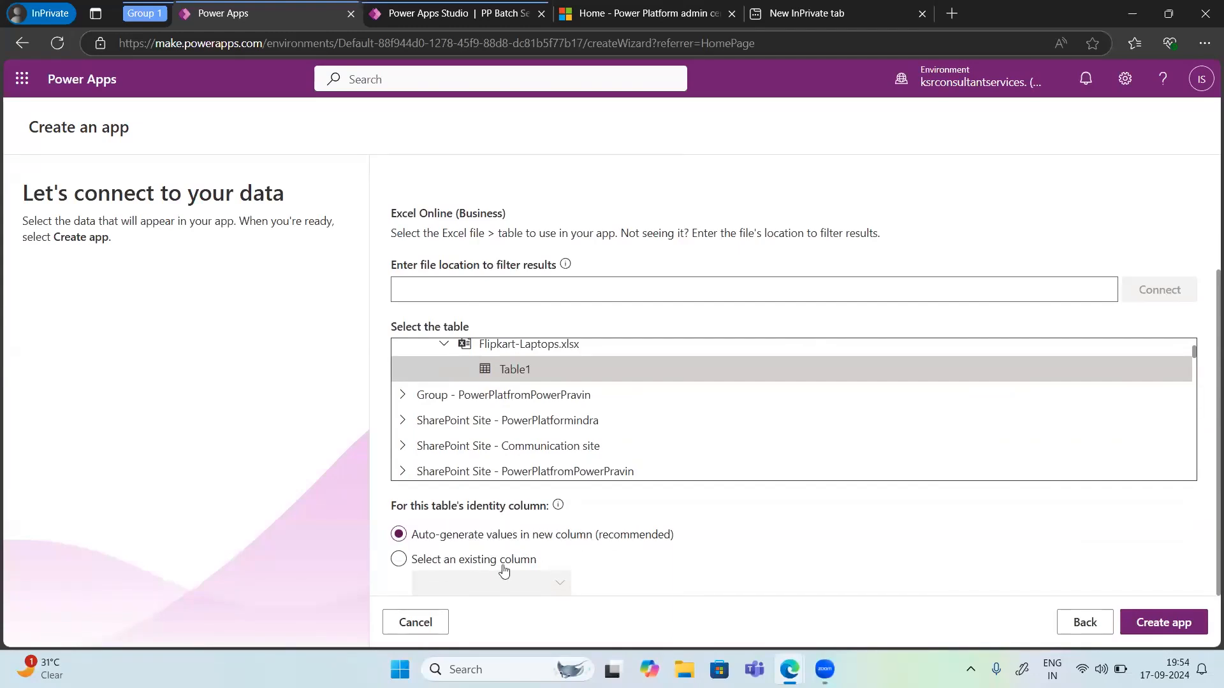
{"action": "left_click", "coordinate": [1158, 622]}
{"action": "left_click", "coordinate": [399, 561]}
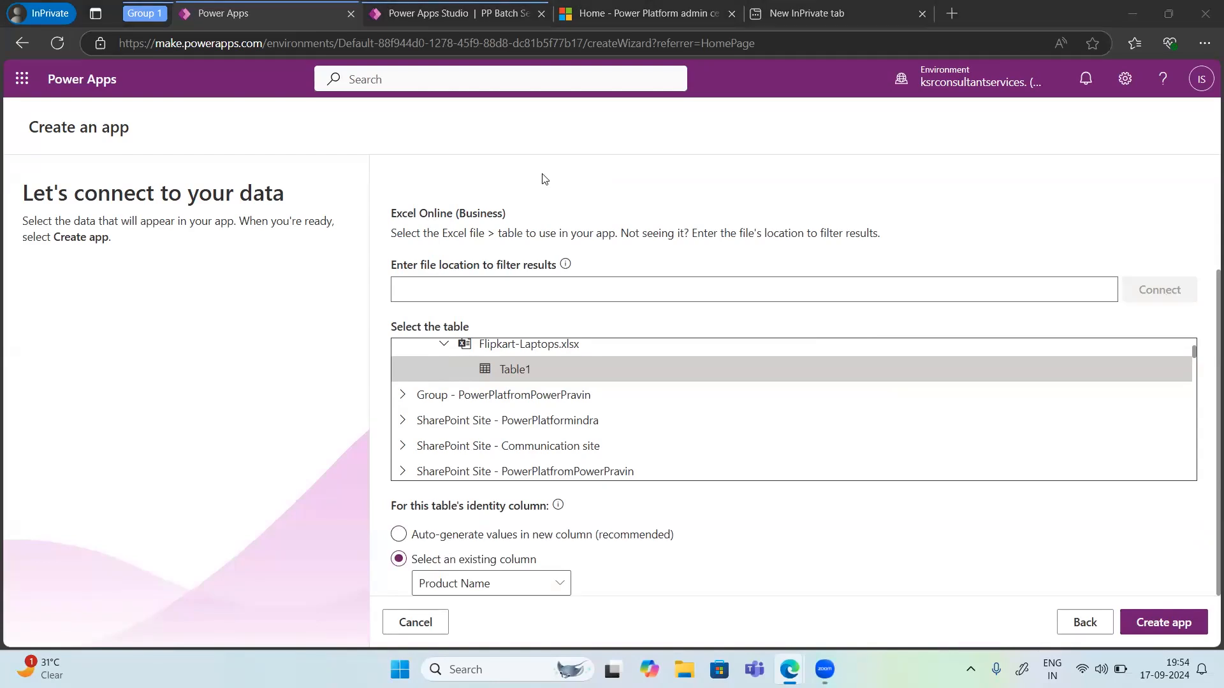
{"action": "left_click", "coordinate": [400, 535]}
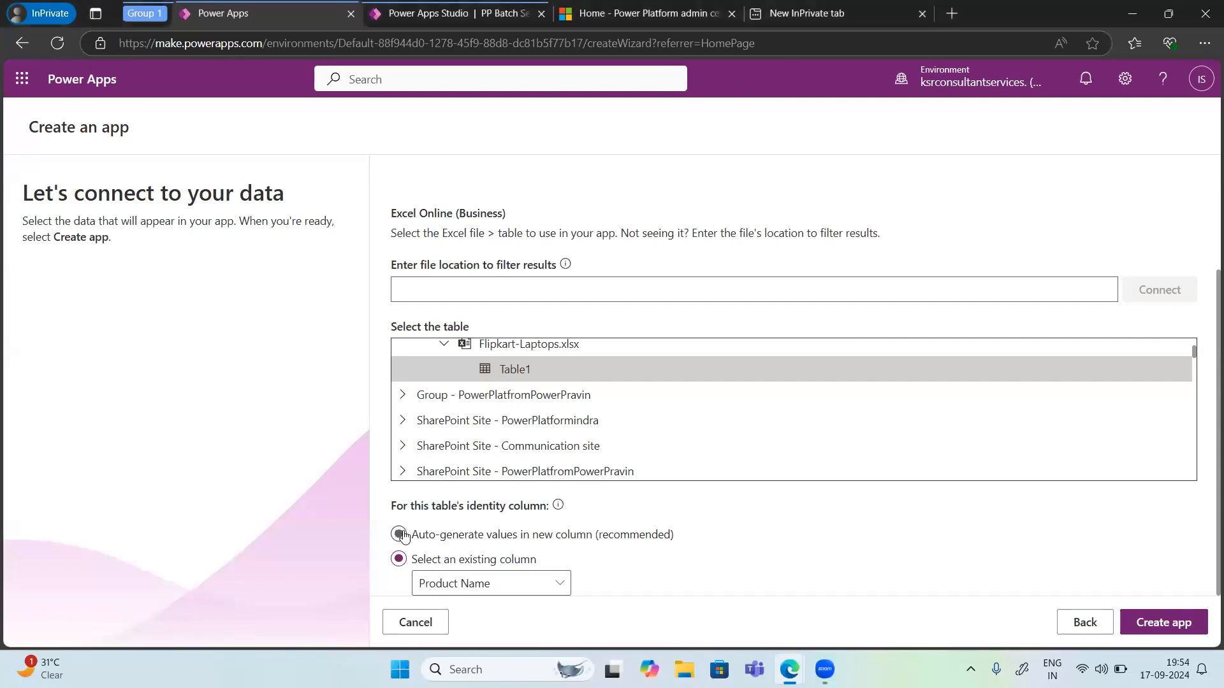
{"action": "left_click", "coordinate": [1146, 627]}
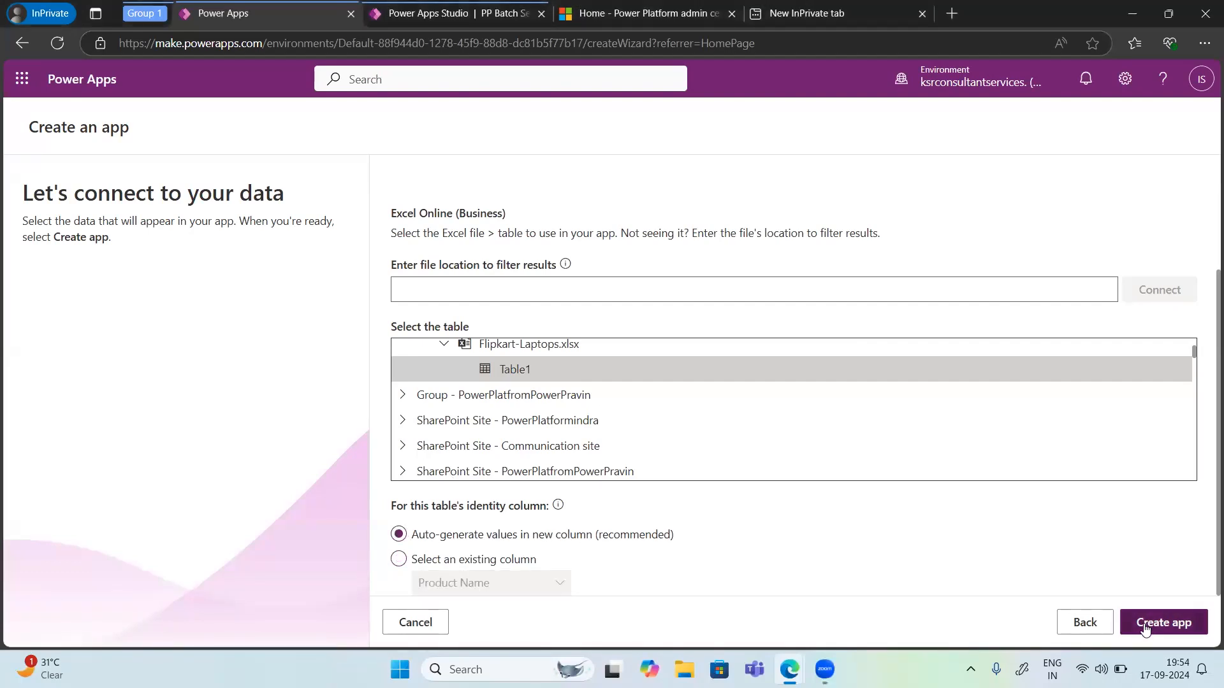
{"action": "left_click", "coordinate": [1146, 630]}
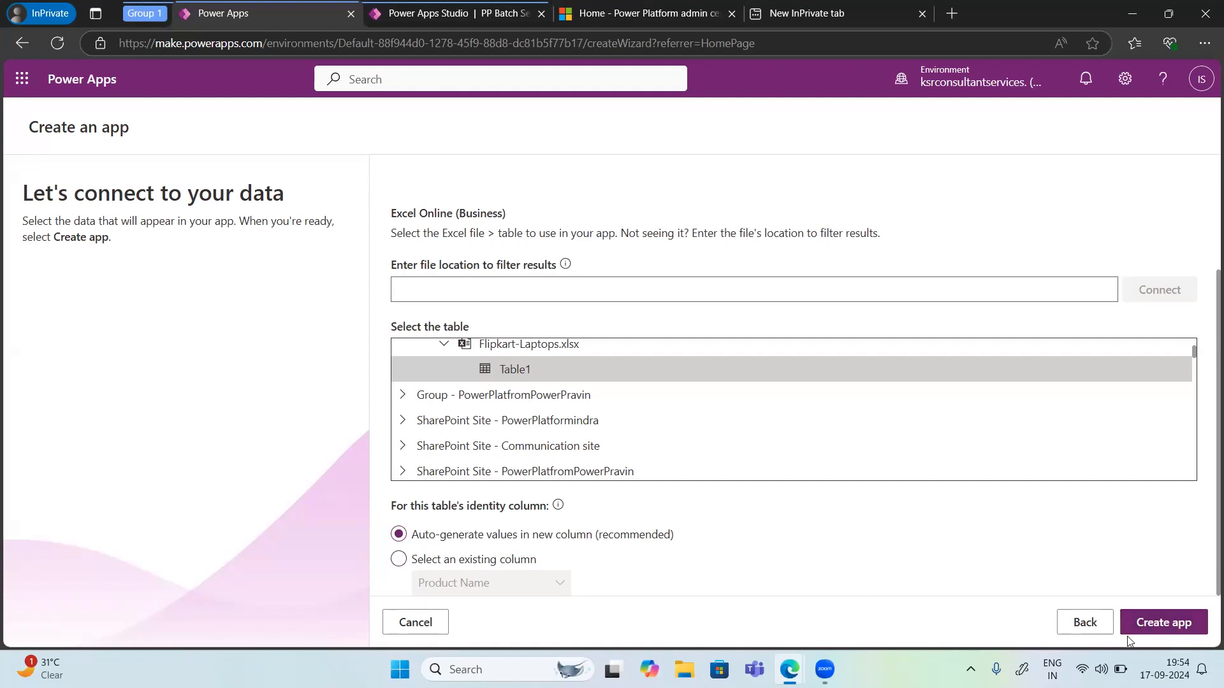
{"action": "left_click", "coordinate": [1154, 630]}
Step: Reopen the From Excel template and browse the list of Excel locations and tables
{"action": "left_click", "coordinate": [181, 57]}
{"action": "key", "text": "Return"}
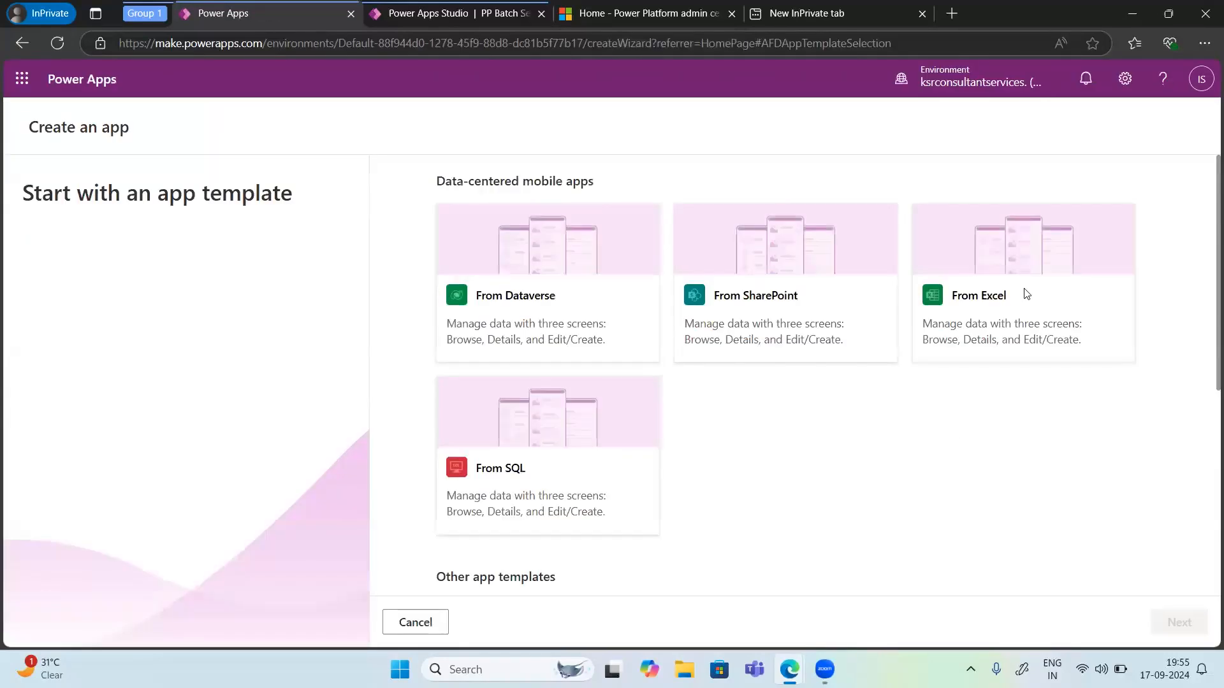
{"action": "left_click", "coordinate": [992, 292]}
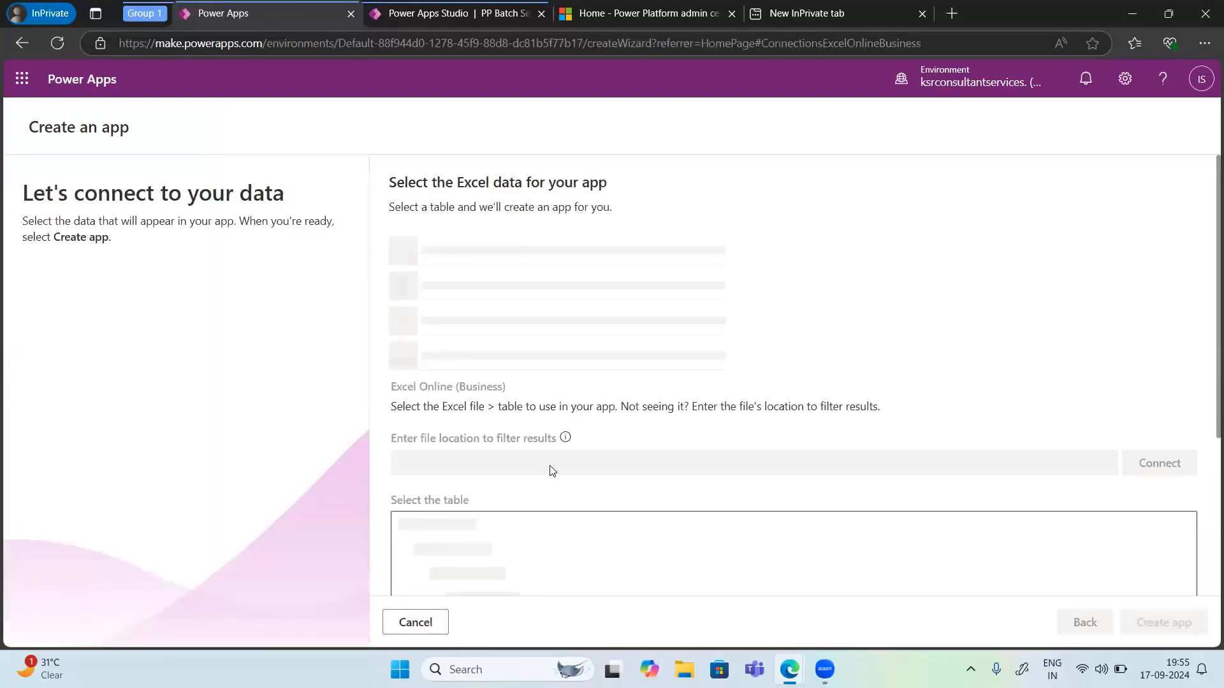
{"action": "scroll", "coordinate": [676, 513], "scroll_direction": "down", "scroll_amount": 4}
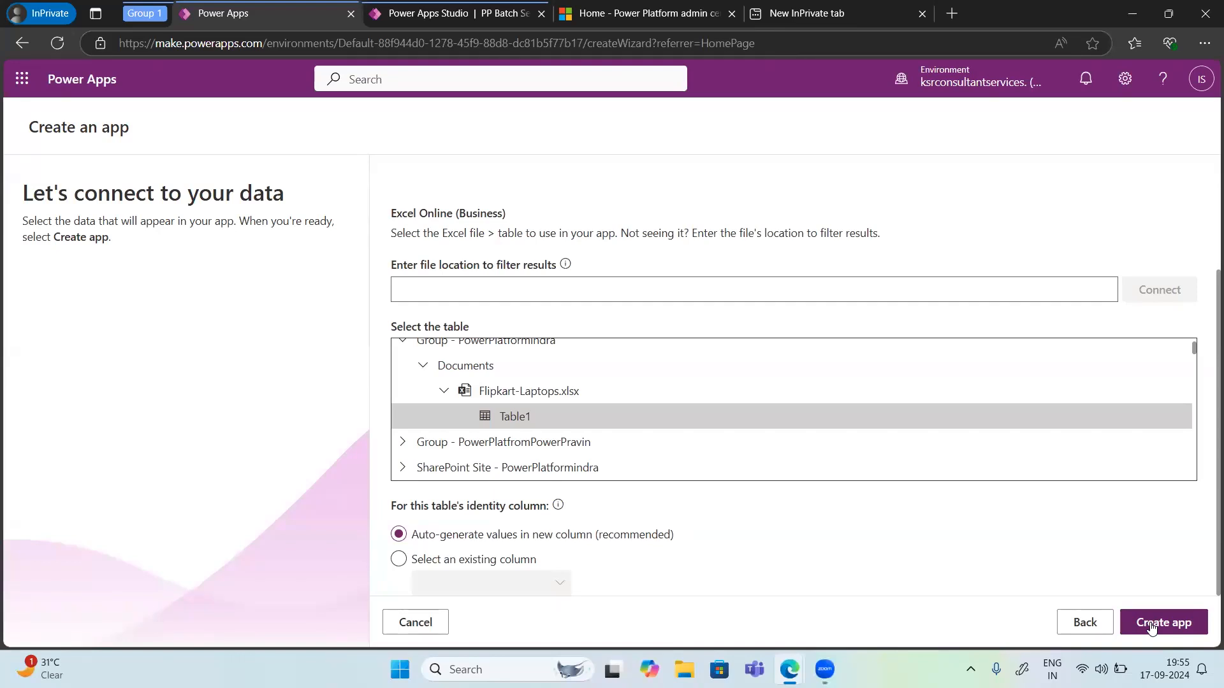
{"action": "scroll", "coordinate": [782, 480], "scroll_direction": "down", "scroll_amount": 5}
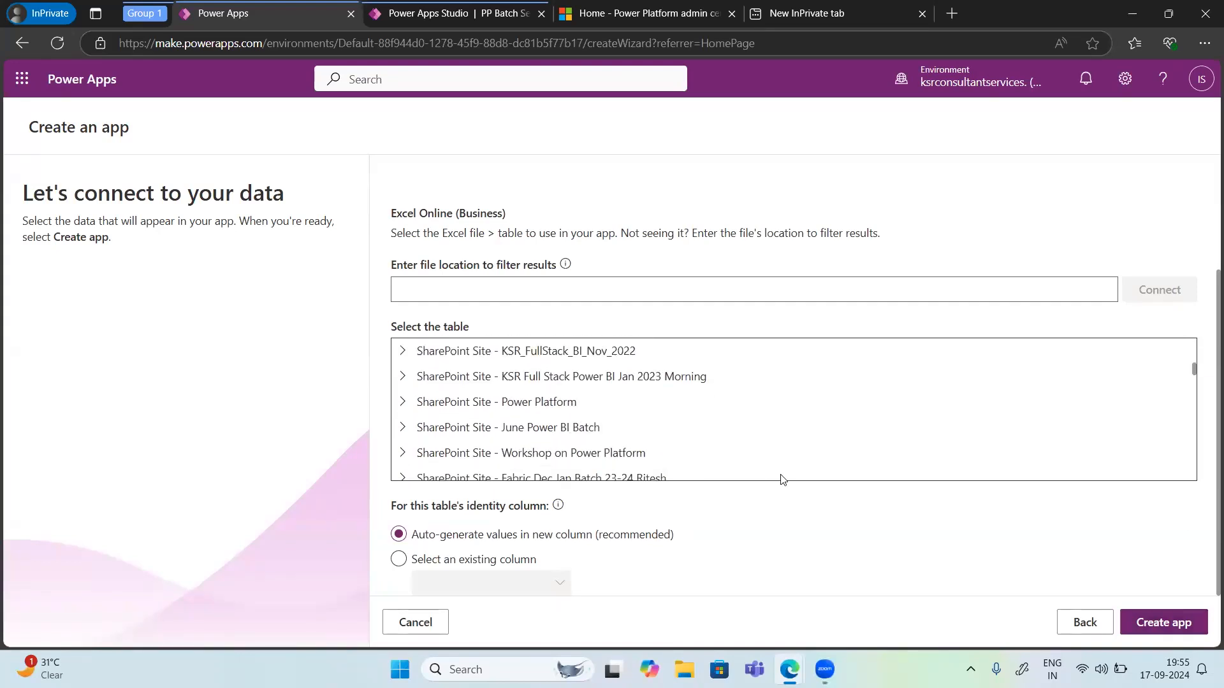
{"action": "scroll", "coordinate": [783, 480], "scroll_direction": "down", "scroll_amount": 4}
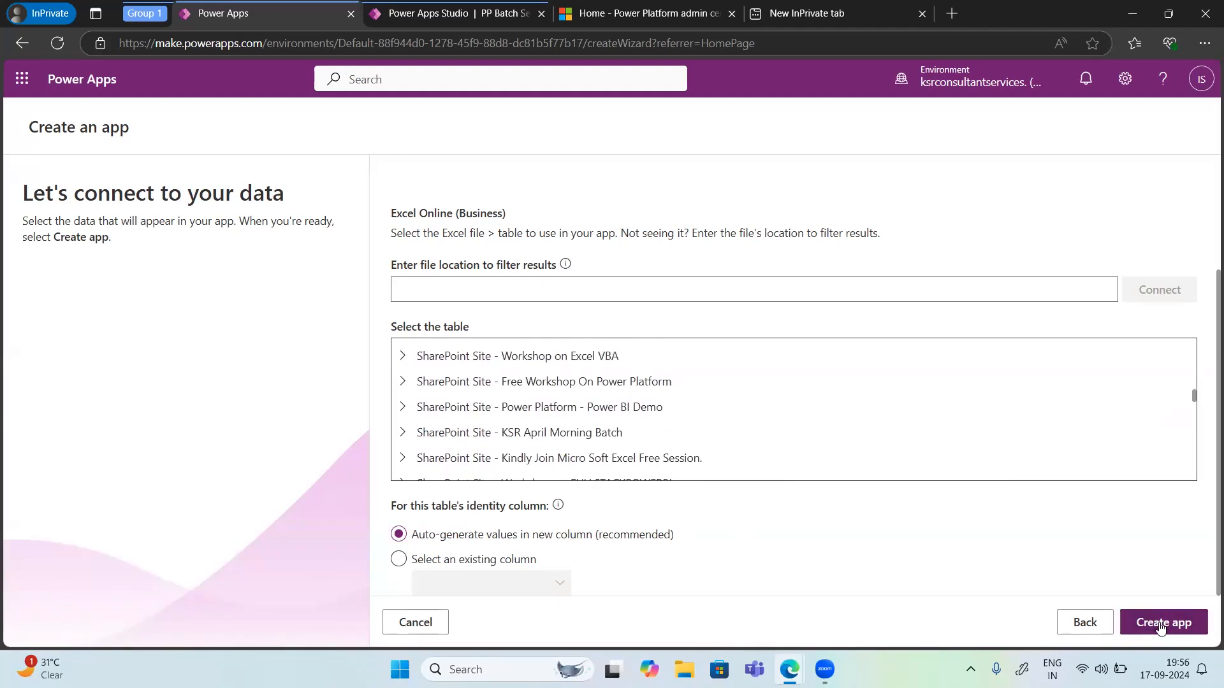
{"action": "scroll", "coordinate": [648, 348], "scroll_direction": "up", "scroll_amount": 10}
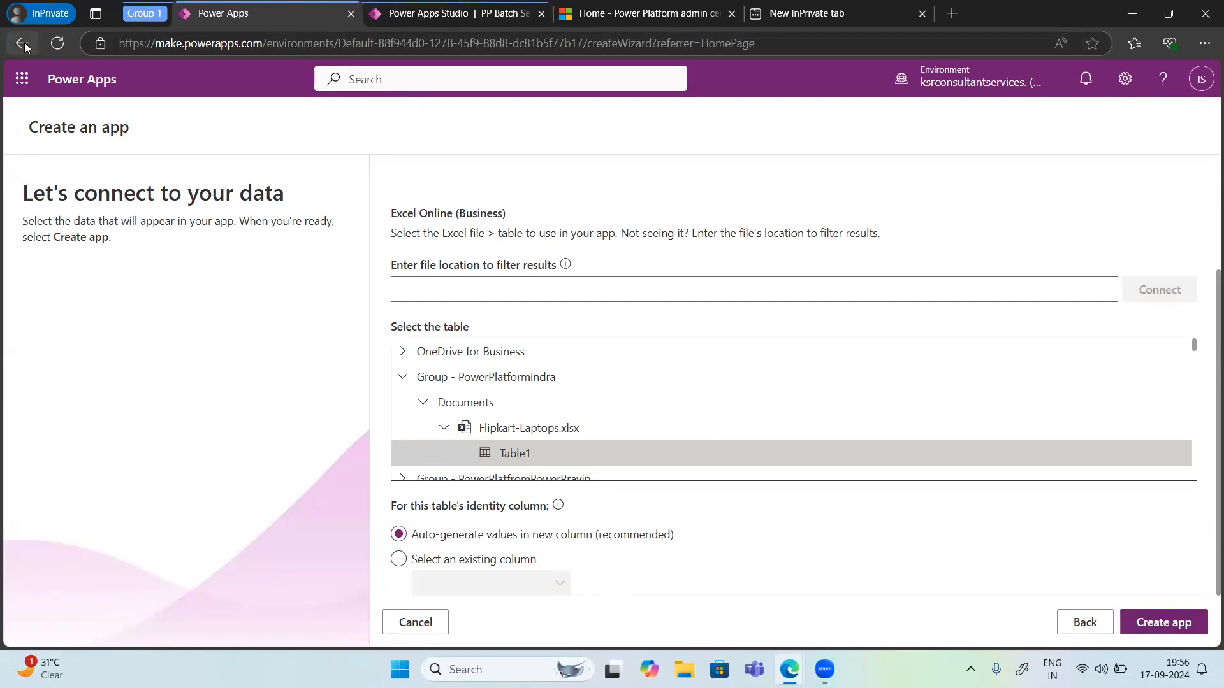
Step: In the blank canvas app, skip the welcome dialog and apply the Coral theme
{"action": "left_click", "coordinate": [413, 18]}
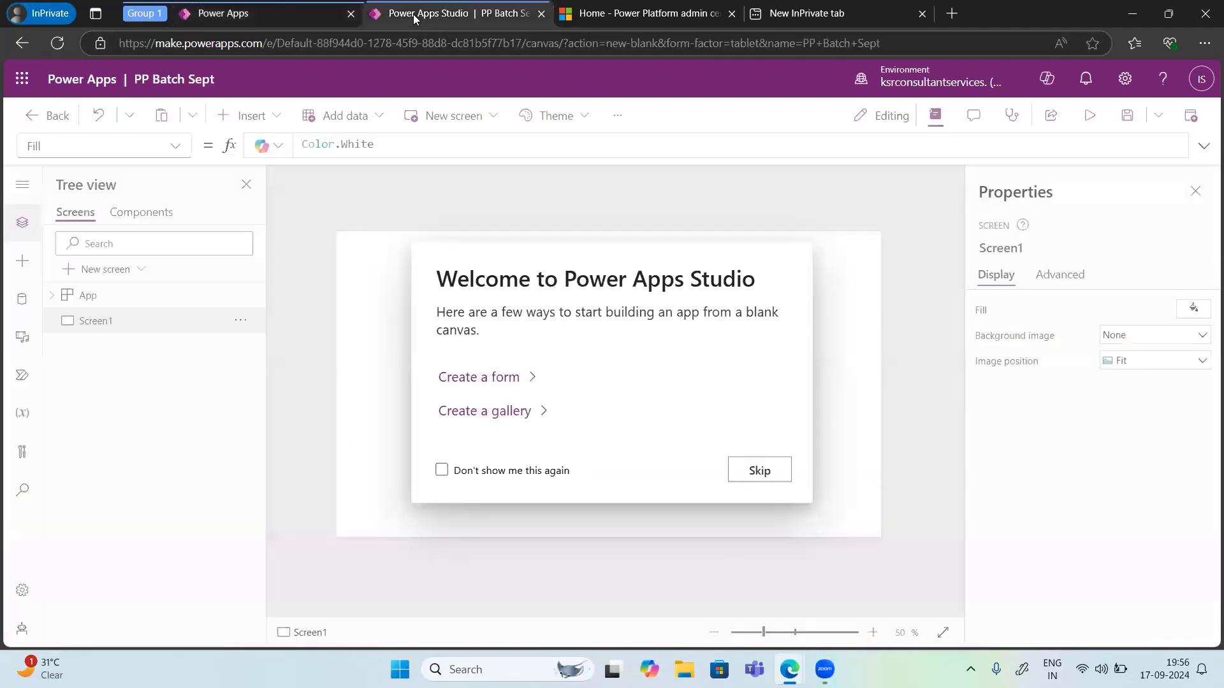
{"action": "left_click", "coordinate": [754, 475]}
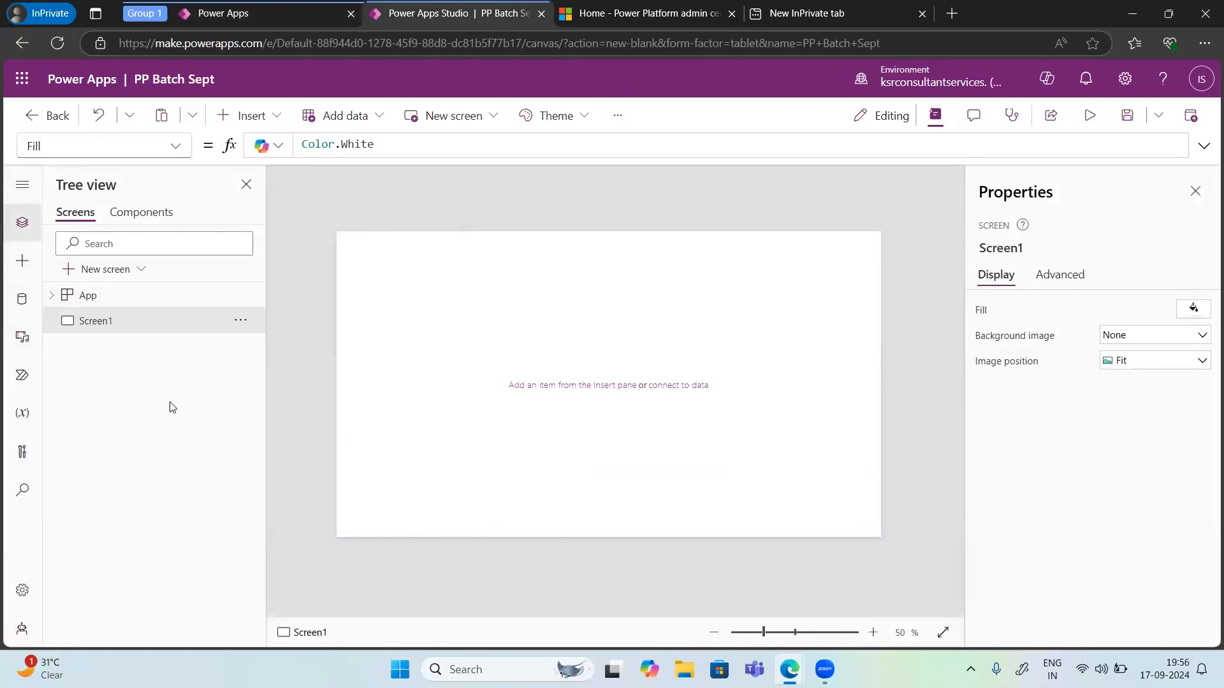
{"action": "left_click", "coordinate": [574, 127]}
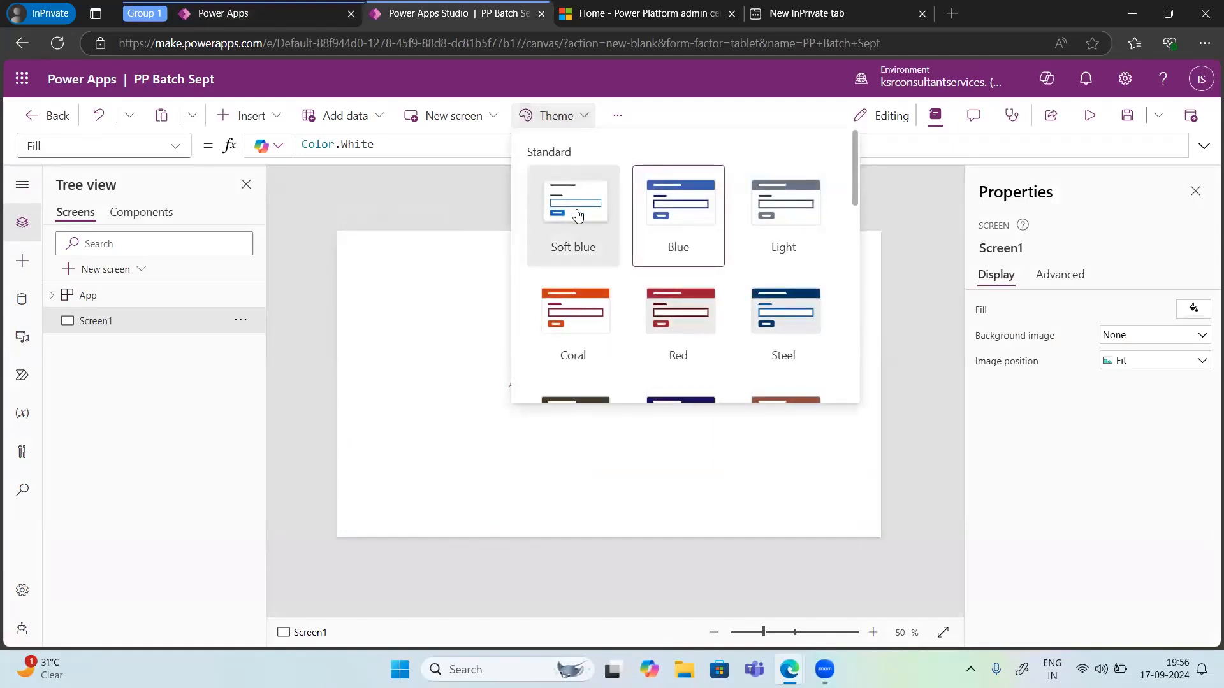
{"action": "left_click", "coordinate": [590, 333]}
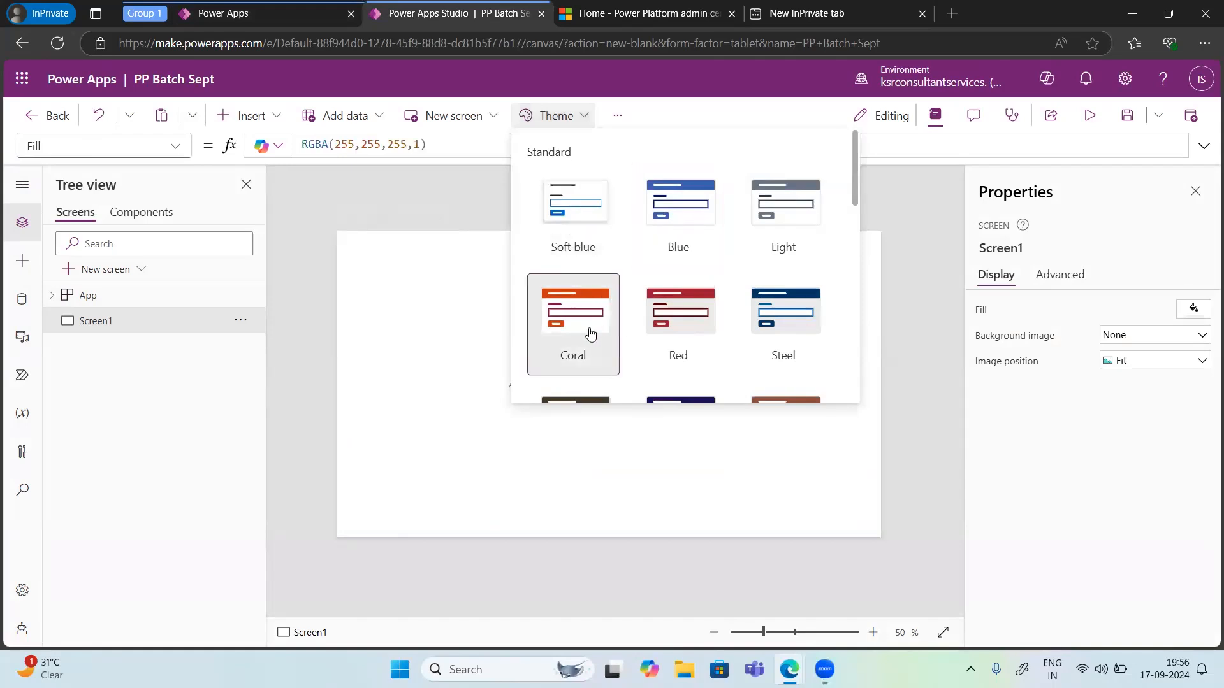
{"action": "left_click", "coordinate": [395, 290]}
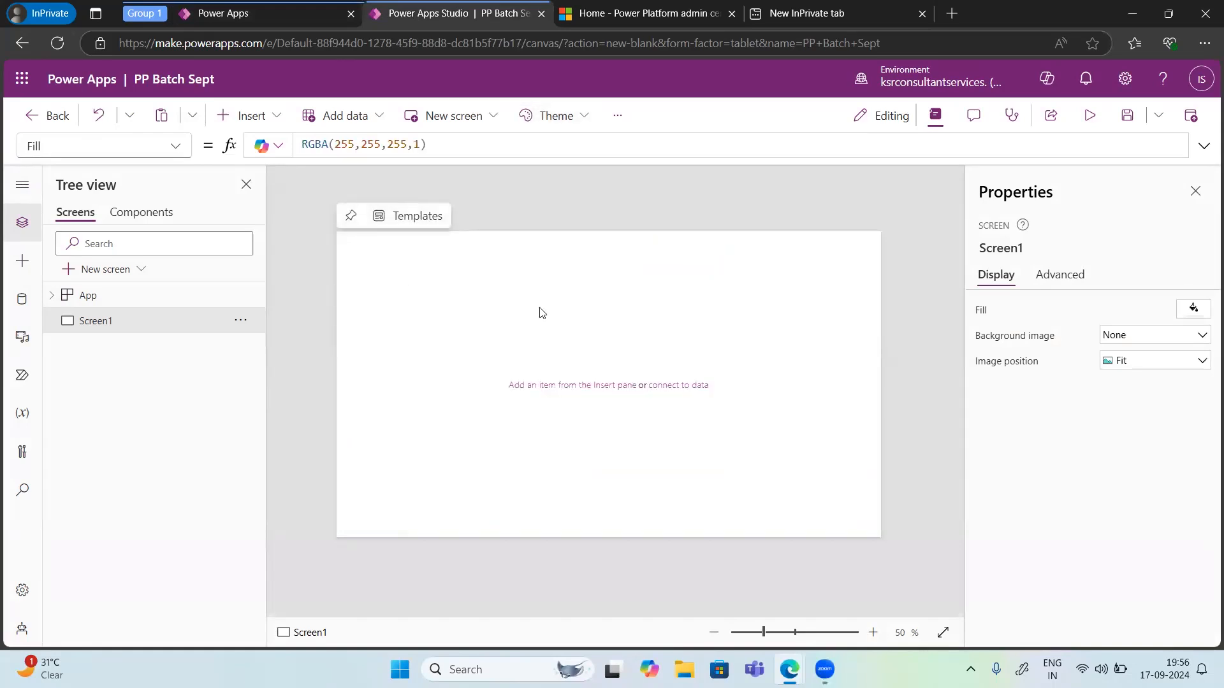
Step: Add a new screen with the Sidebar layout and select its header, sidebar and main containers to inspect them
{"action": "left_click", "coordinate": [478, 117]}
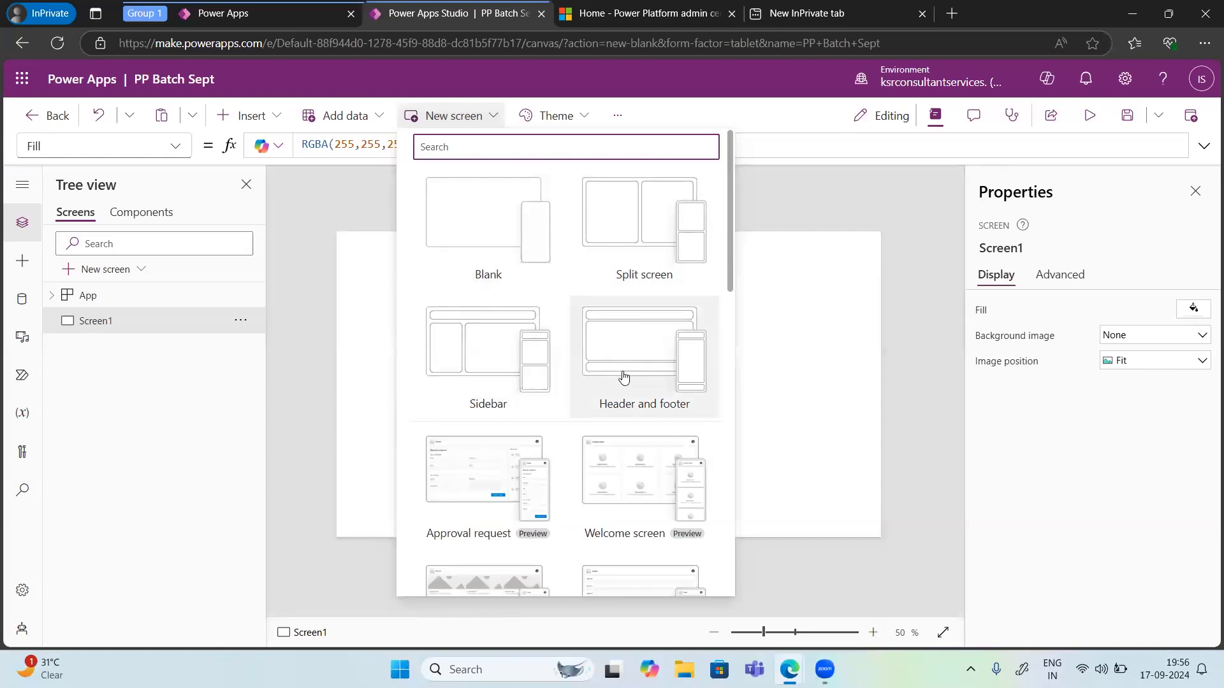
{"action": "left_click", "coordinate": [486, 357]}
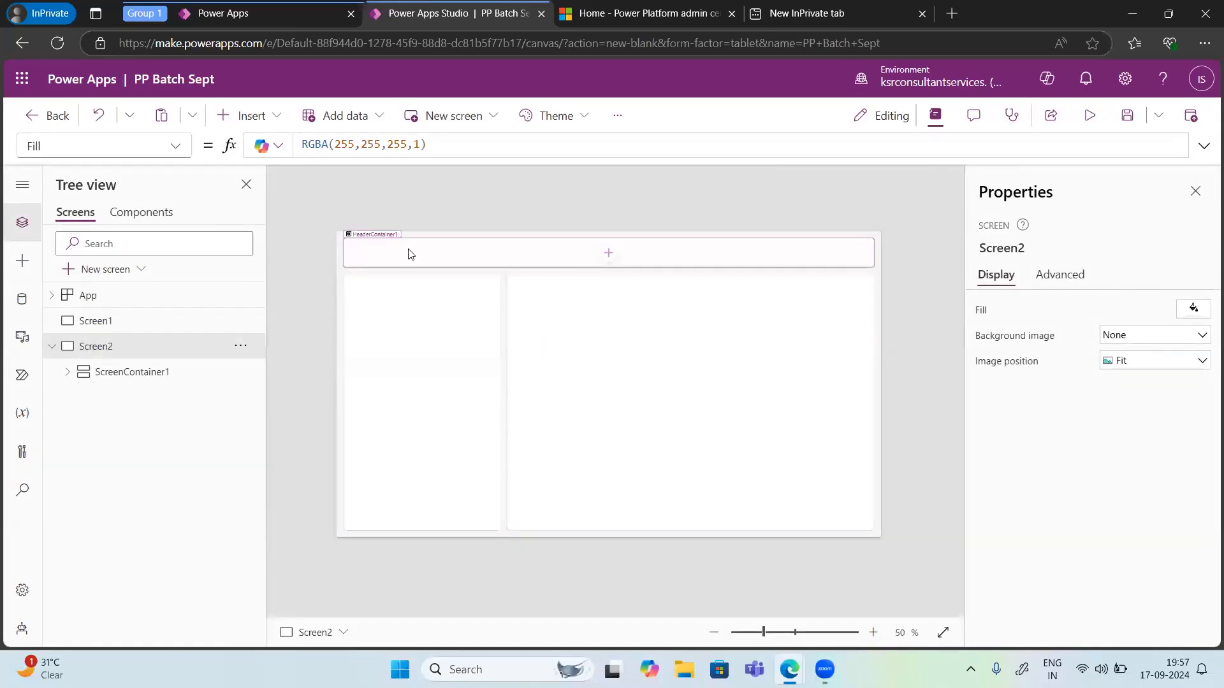
{"action": "left_click", "coordinate": [409, 254]}
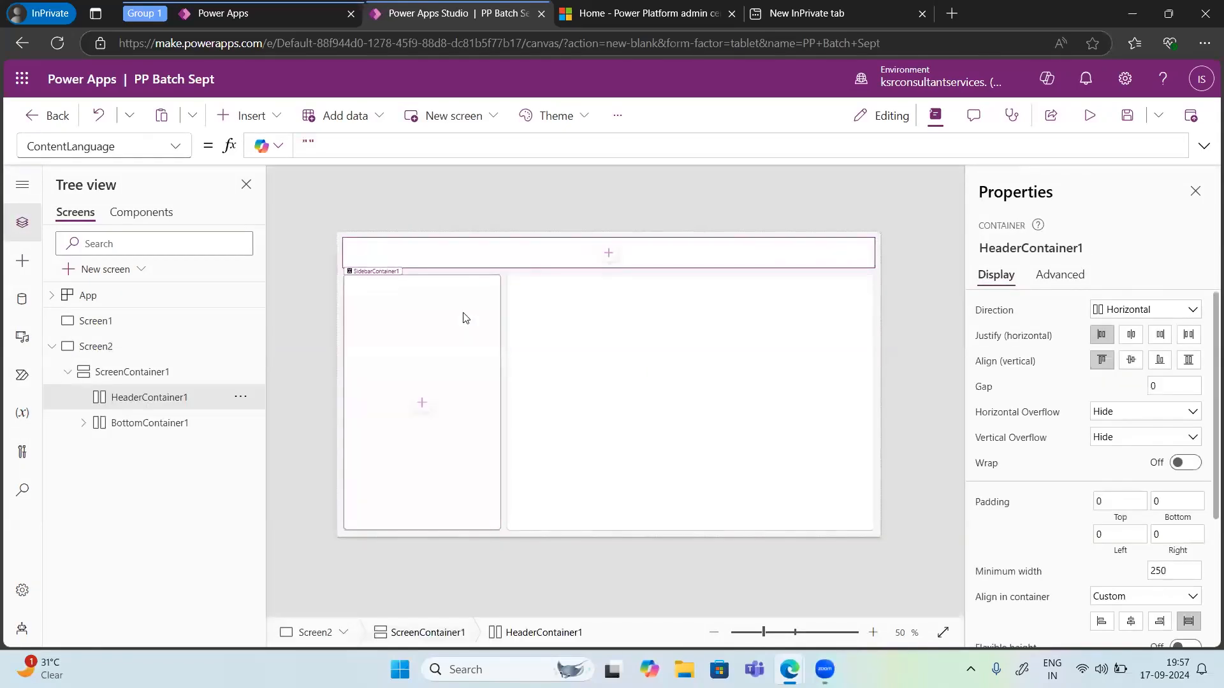
{"action": "key", "text": "Tab"}
{"action": "key", "text": "Tab"}
{"action": "key", "text": "Tab"}
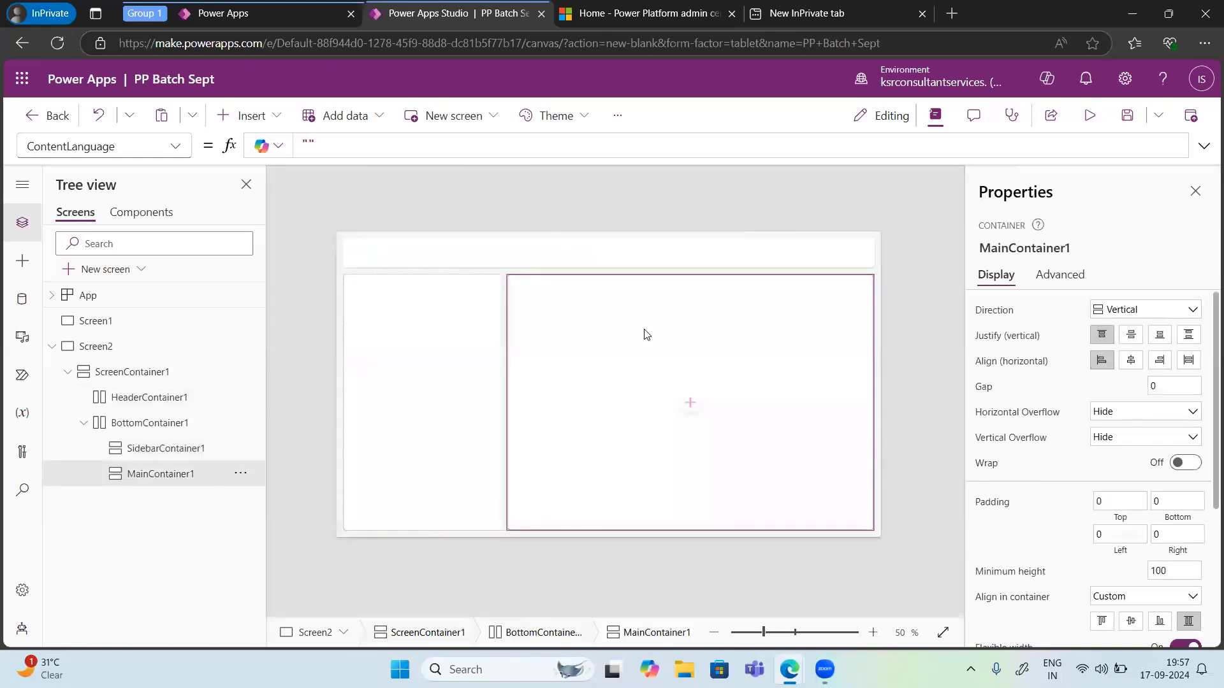
{"action": "left_click", "coordinate": [428, 341]}
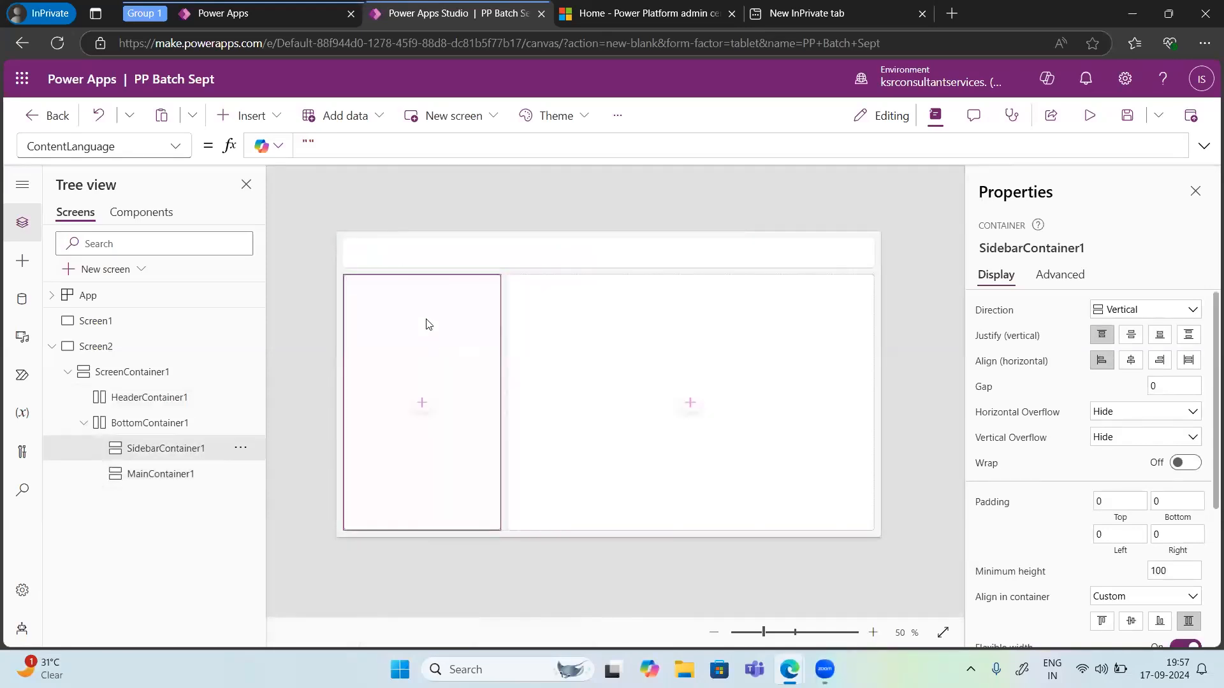
{"action": "left_click", "coordinate": [464, 263]}
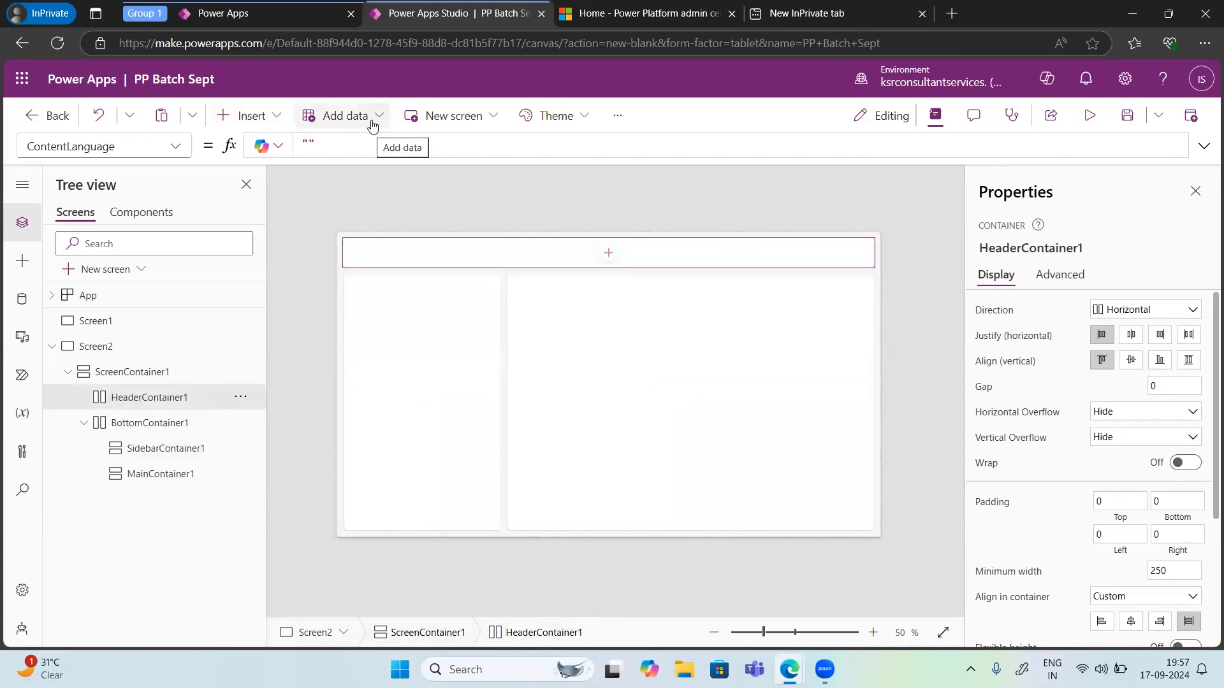
Step: Open the Insert pane and browse the Input, Display, Layout and Media control categories
{"action": "left_click", "coordinate": [277, 121]}
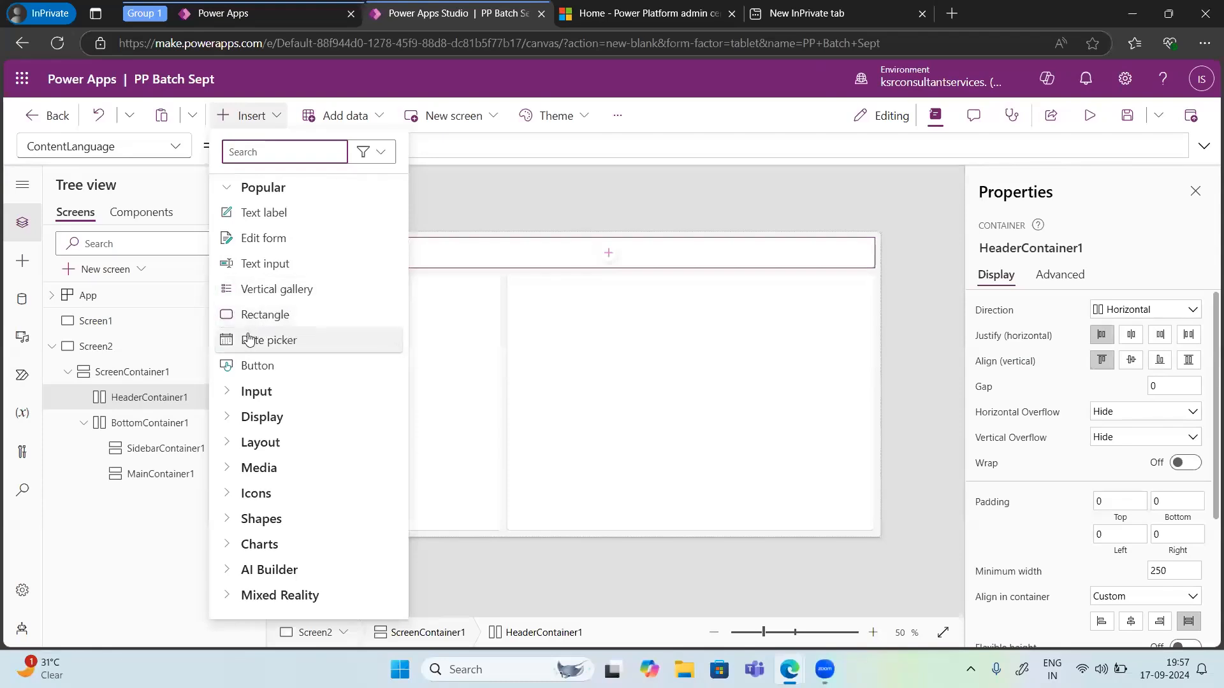
{"action": "left_click", "coordinate": [231, 398]}
{"action": "scroll", "coordinate": [261, 382], "scroll_direction": "down", "scroll_amount": 4}
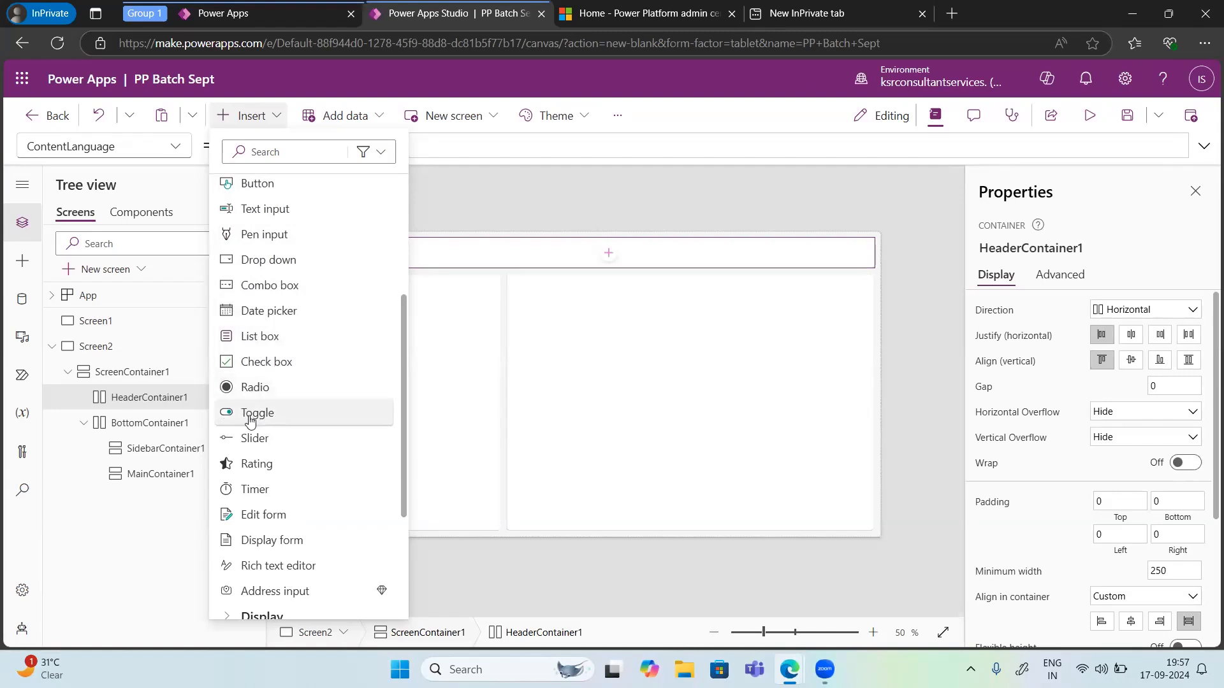
{"action": "scroll", "coordinate": [255, 472], "scroll_direction": "down", "scroll_amount": 3}
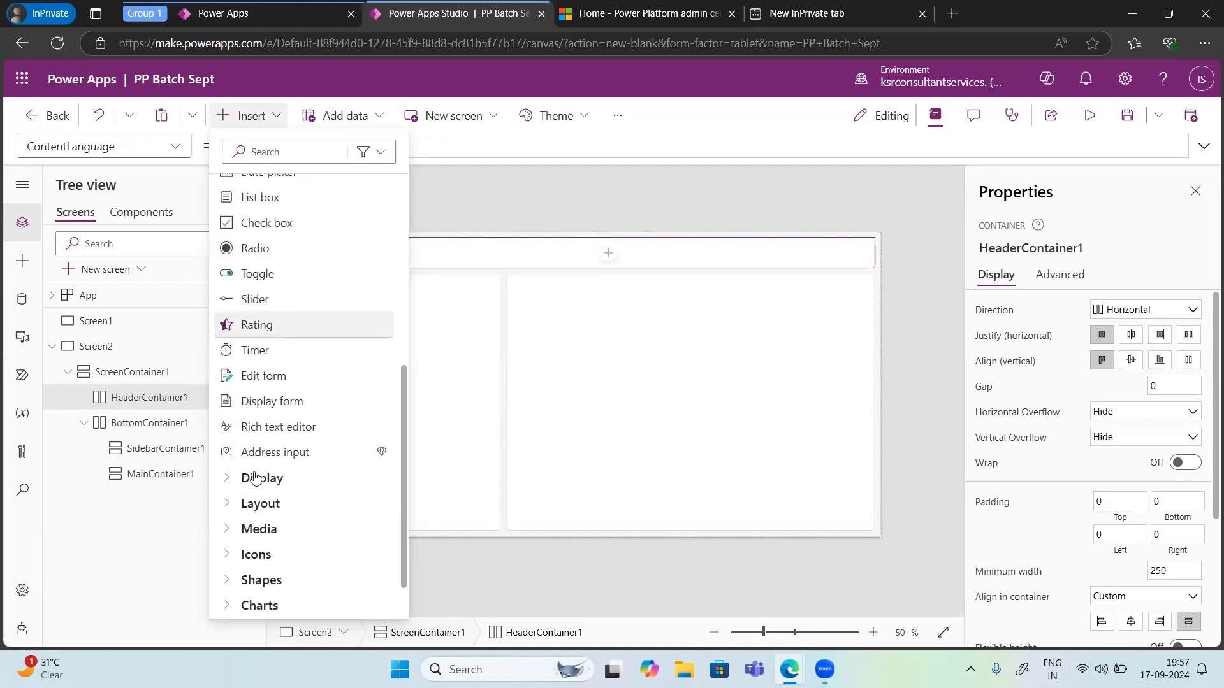
{"action": "left_click", "coordinate": [229, 473]}
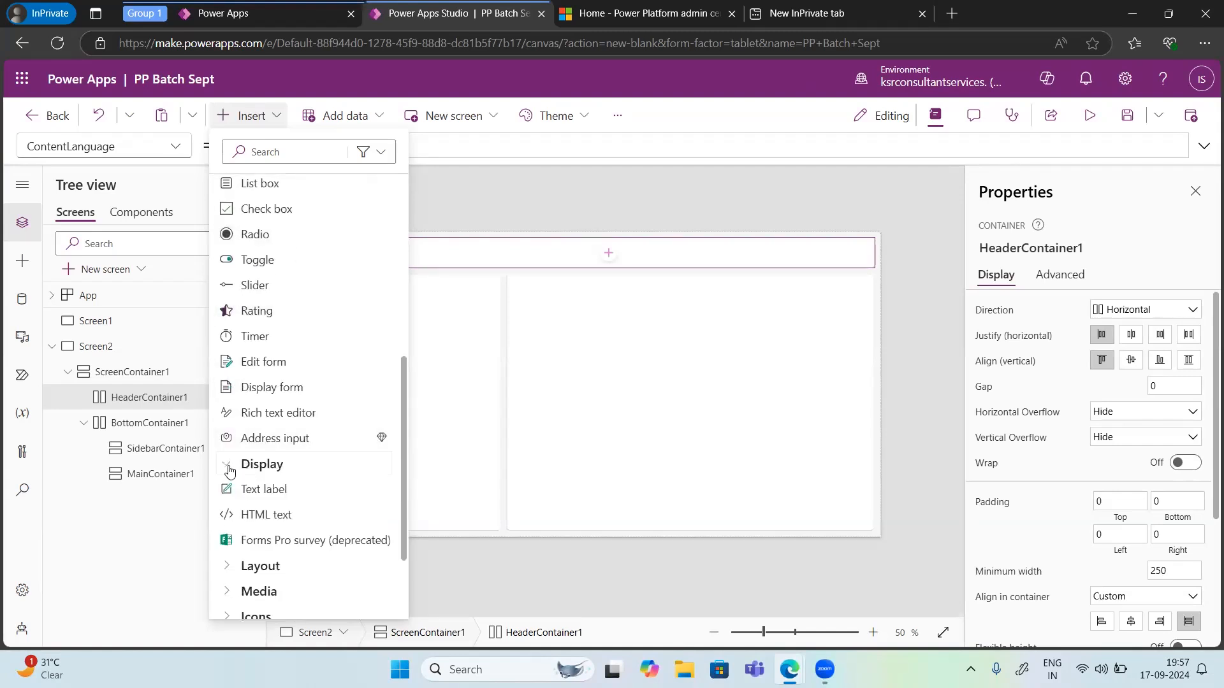
{"action": "scroll", "coordinate": [276, 464], "scroll_direction": "down", "scroll_amount": 3}
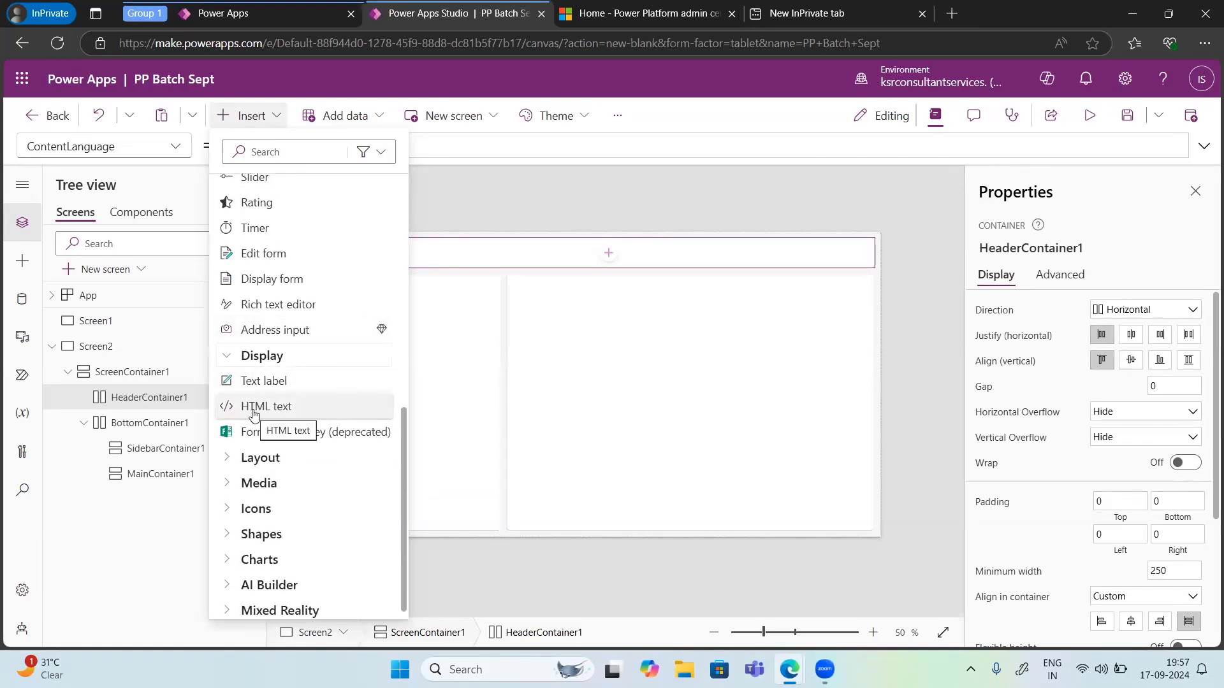
{"action": "scroll", "coordinate": [255, 447], "scroll_direction": "down", "scroll_amount": 1}
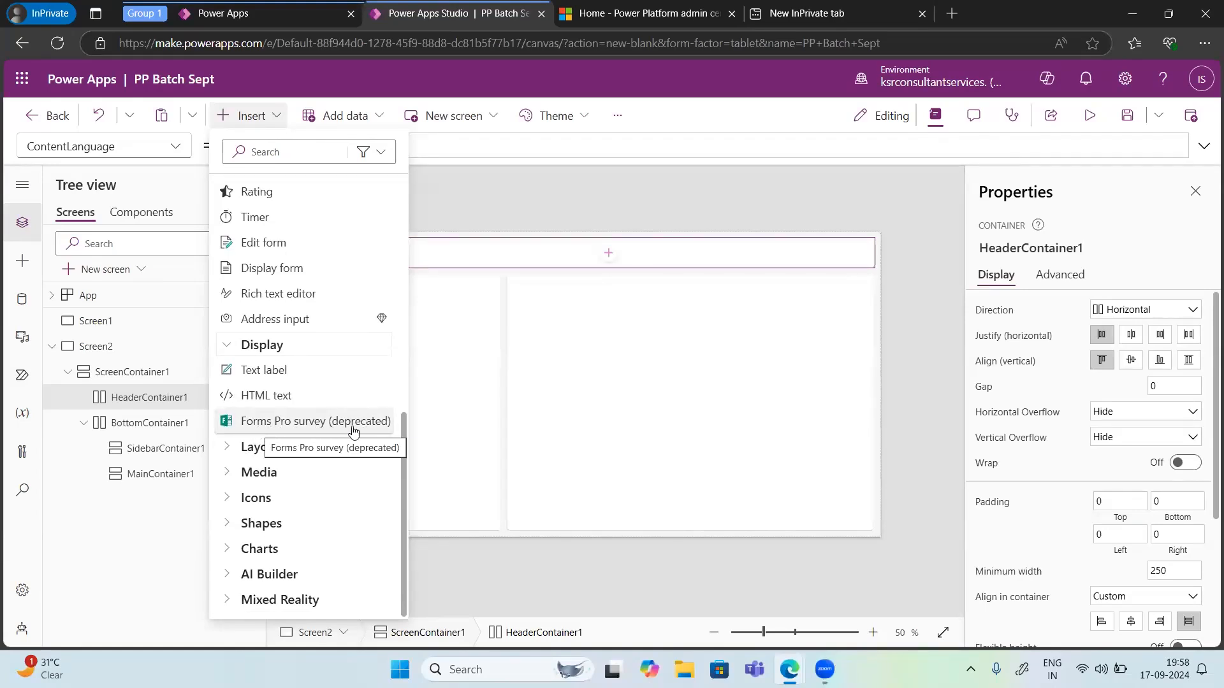
{"action": "left_click", "coordinate": [231, 452]}
{"action": "scroll", "coordinate": [270, 440], "scroll_direction": "down", "scroll_amount": 3}
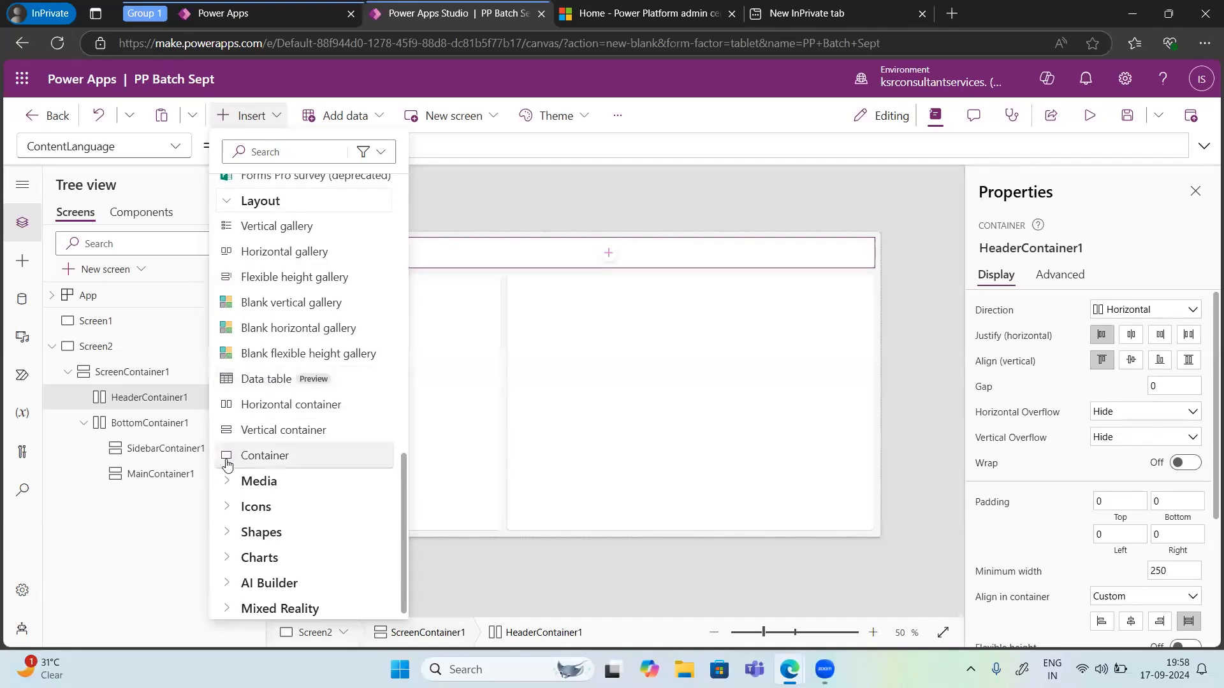
{"action": "left_click", "coordinate": [225, 483]}
{"action": "scroll", "coordinate": [267, 421], "scroll_direction": "down", "scroll_amount": 3}
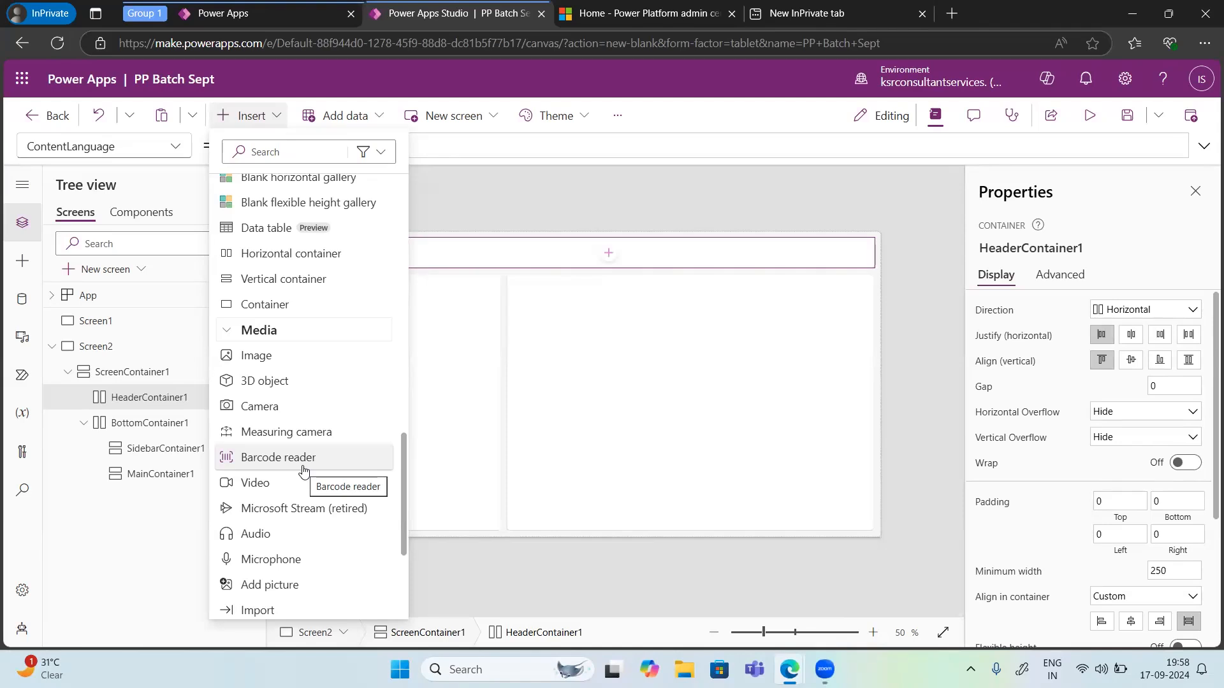
{"action": "scroll", "coordinate": [272, 529], "scroll_direction": "down", "scroll_amount": 1}
{"action": "scroll", "coordinate": [272, 529], "scroll_direction": "down", "scroll_amount": 3}
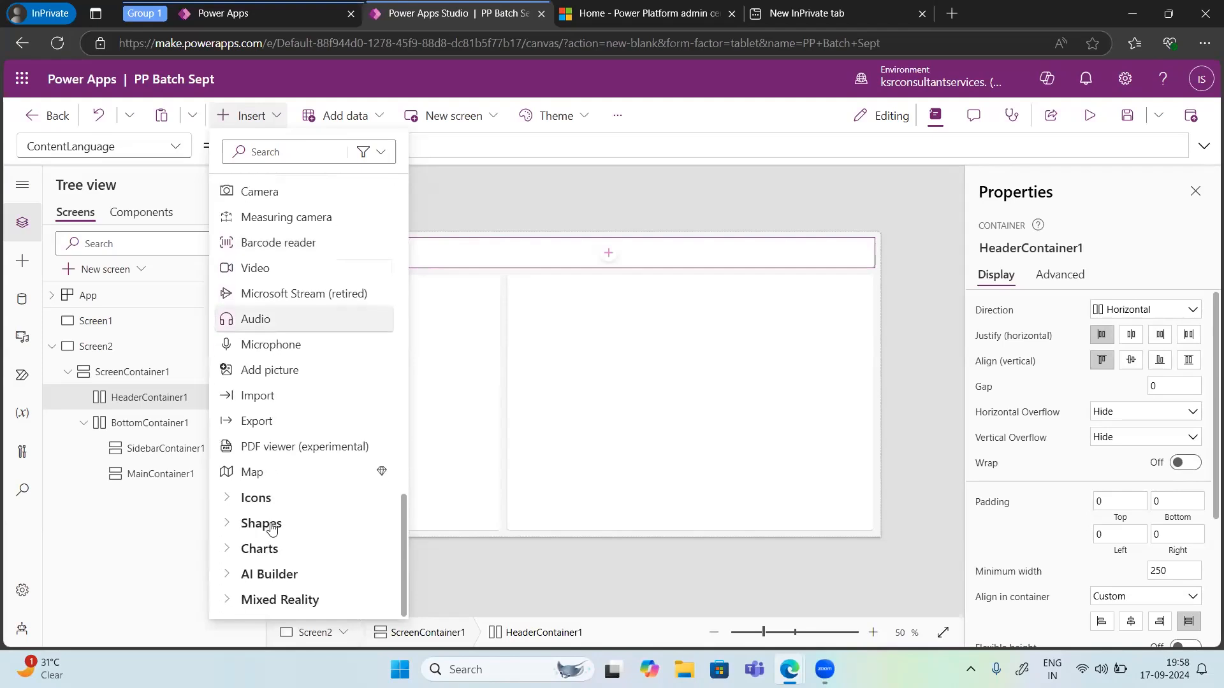
Step: Expand and scroll through the Icons category of insertable controls, then collapse it
{"action": "left_click", "coordinate": [231, 498]}
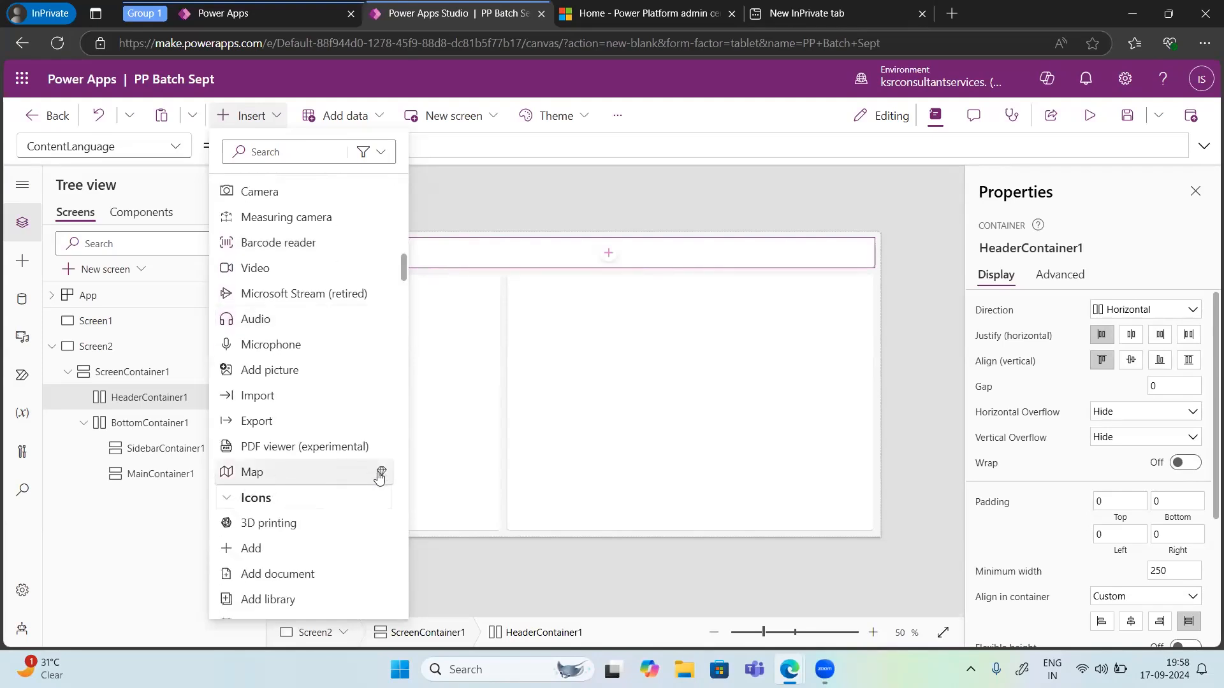
{"action": "mouse_move", "coordinate": [382, 478]}
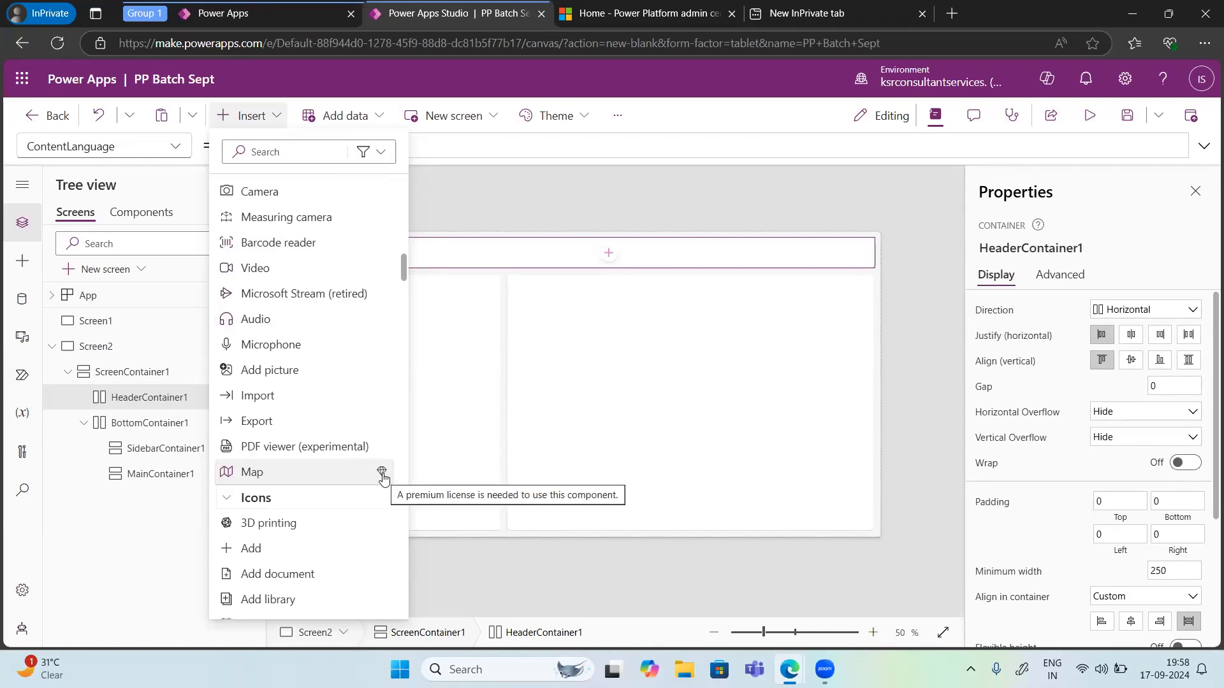
{"action": "scroll", "coordinate": [268, 536], "scroll_direction": "down", "scroll_amount": 2}
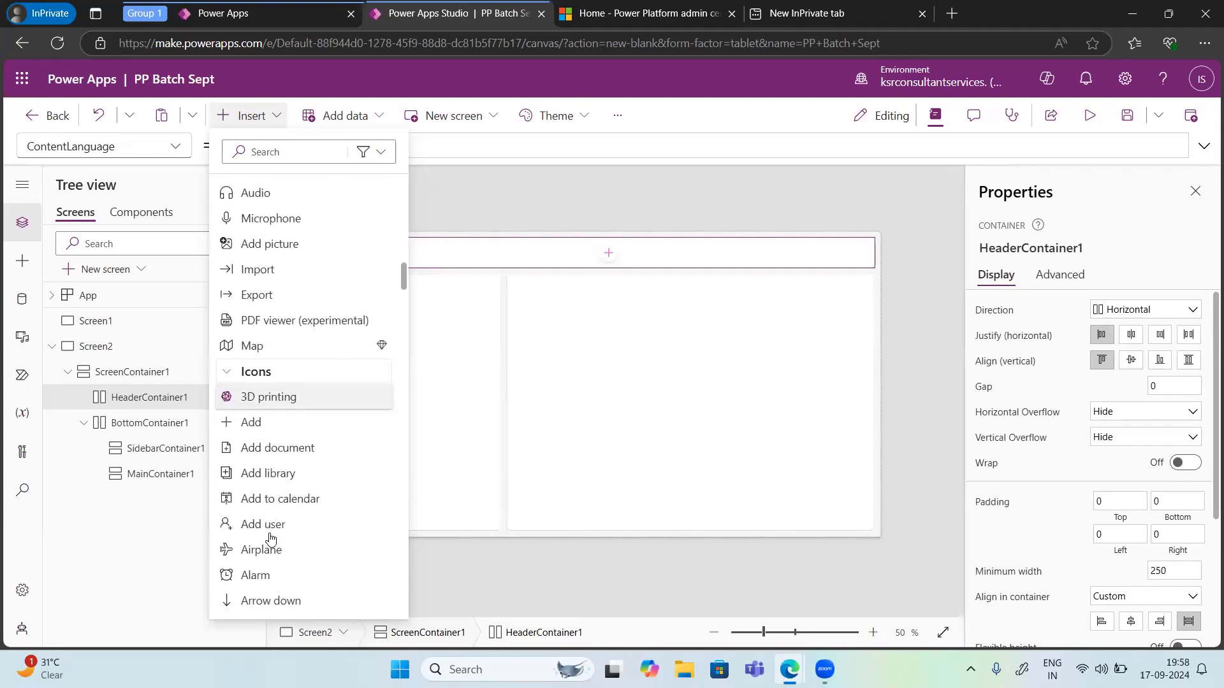
{"action": "scroll", "coordinate": [271, 538], "scroll_direction": "down", "scroll_amount": 2}
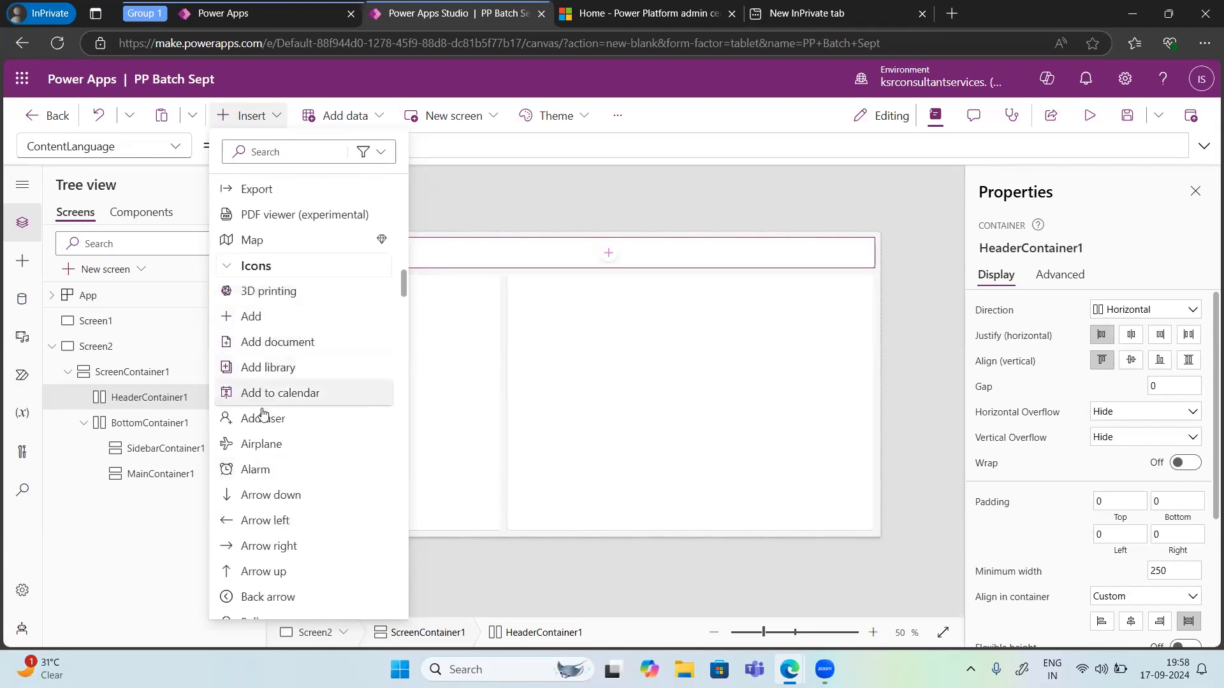
{"action": "scroll", "coordinate": [254, 469], "scroll_direction": "down", "scroll_amount": 1}
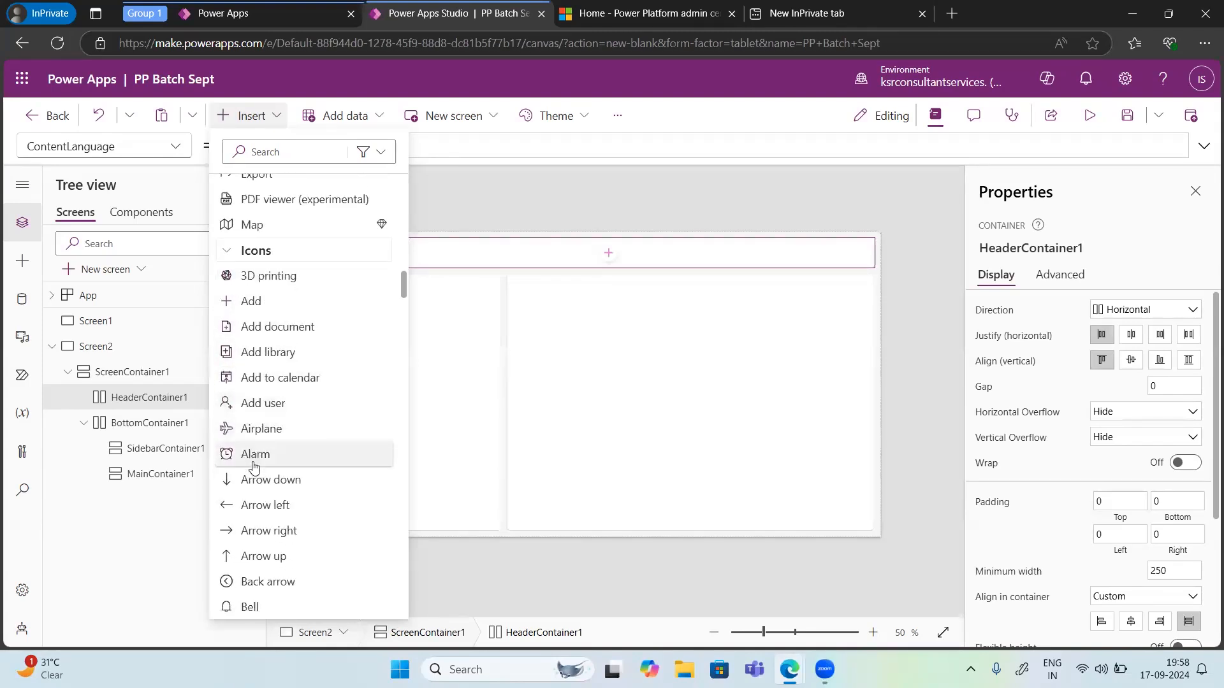
{"action": "scroll", "coordinate": [255, 469], "scroll_direction": "down", "scroll_amount": 8}
{"action": "scroll", "coordinate": [255, 469], "scroll_direction": "down", "scroll_amount": 9}
{"action": "scroll", "coordinate": [254, 468], "scroll_direction": "down", "scroll_amount": 8}
{"action": "scroll", "coordinate": [254, 469], "scroll_direction": "down", "scroll_amount": 16}
{"action": "scroll", "coordinate": [254, 468], "scroll_direction": "up", "scroll_amount": 20}
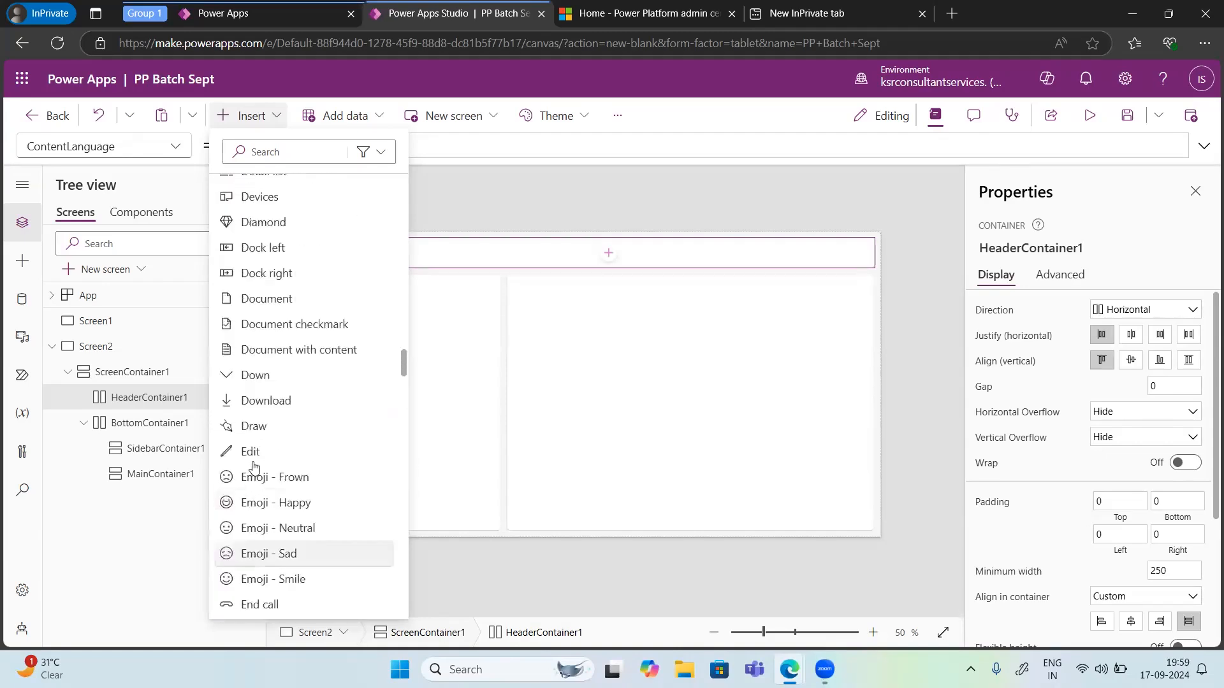
{"action": "scroll", "coordinate": [254, 469], "scroll_direction": "up", "scroll_amount": 20}
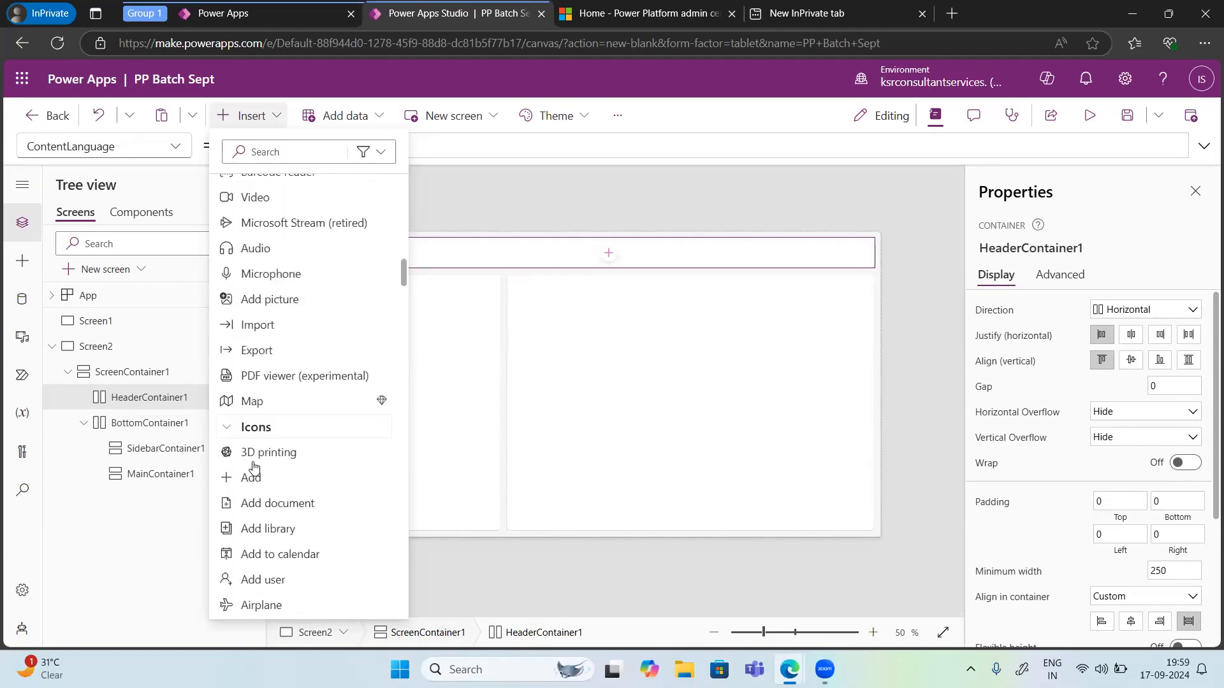
{"action": "scroll", "coordinate": [255, 469], "scroll_direction": "up", "scroll_amount": 1}
{"action": "left_click", "coordinate": [274, 495]}
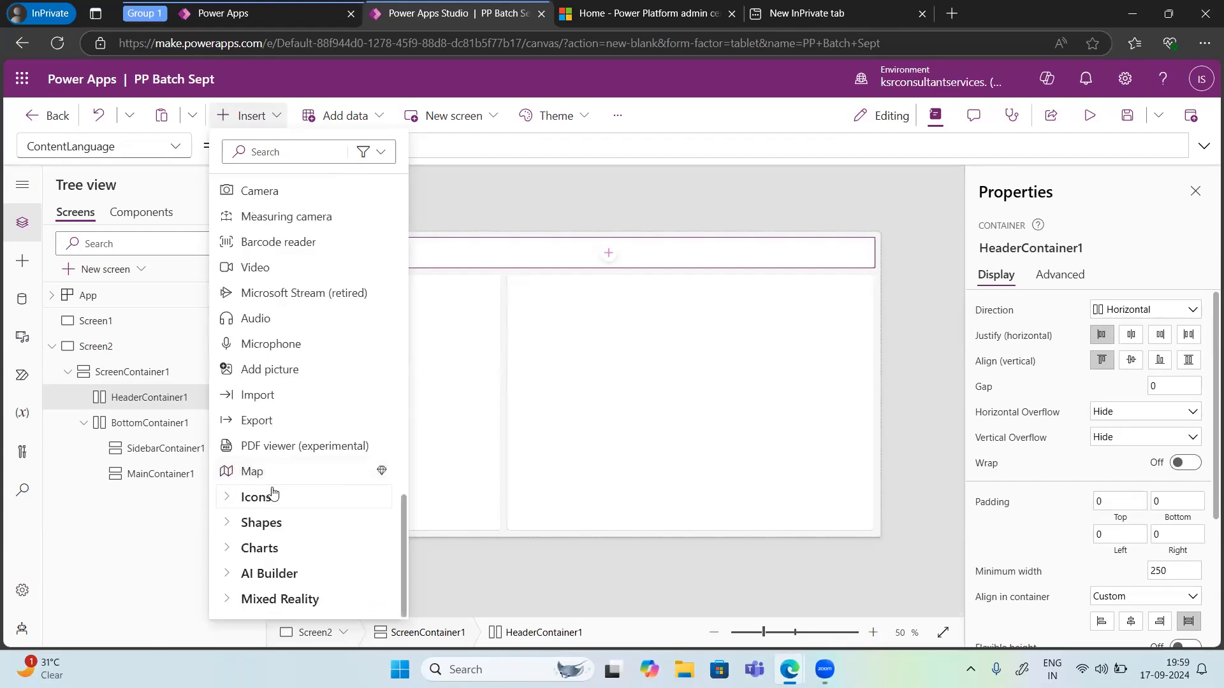
Step: Browse the Shapes, Charts, AI Builder and Mixed Reality categories of insertable controls
{"action": "left_click", "coordinate": [228, 524]}
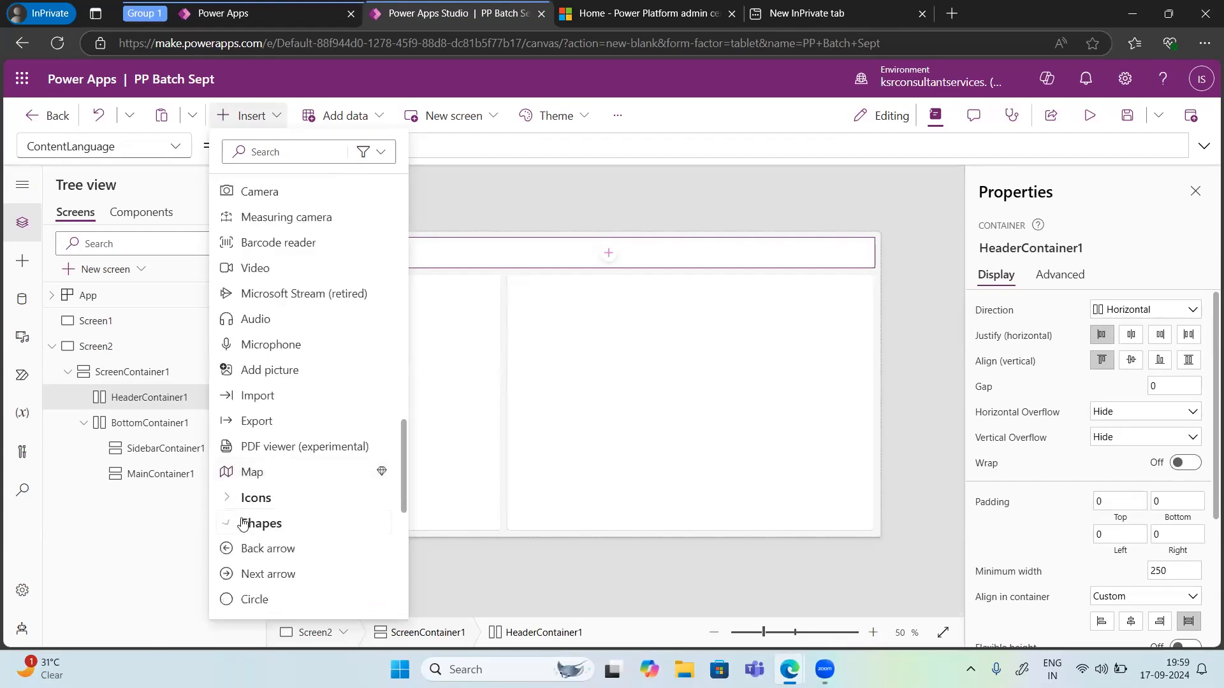
{"action": "scroll", "coordinate": [242, 522], "scroll_direction": "down", "scroll_amount": 3}
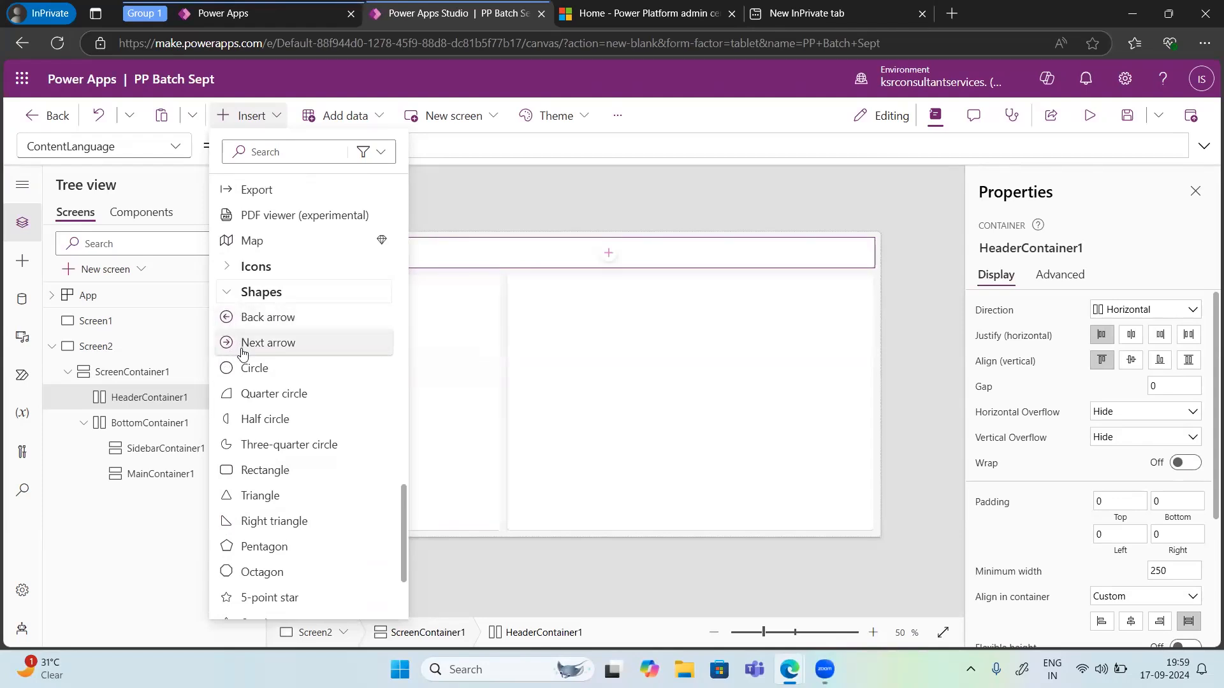
{"action": "scroll", "coordinate": [282, 546], "scroll_direction": "down", "scroll_amount": 3}
{"action": "scroll", "coordinate": [283, 548], "scroll_direction": "down", "scroll_amount": 2}
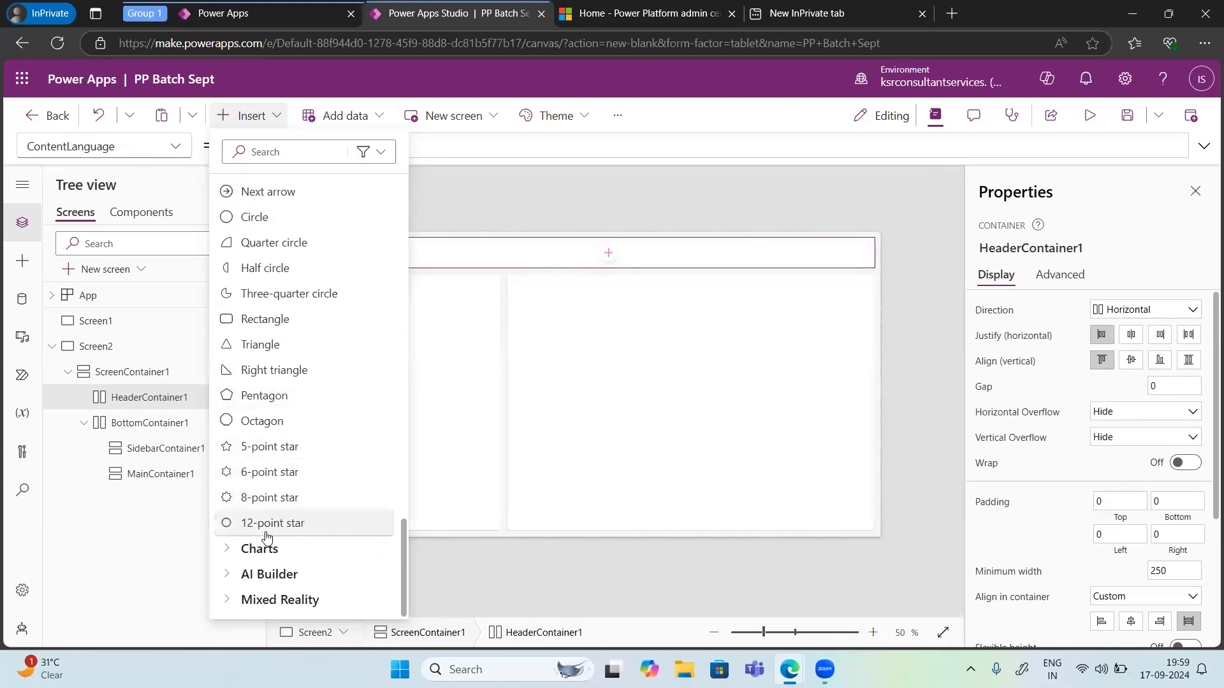
{"action": "left_click", "coordinate": [231, 549]}
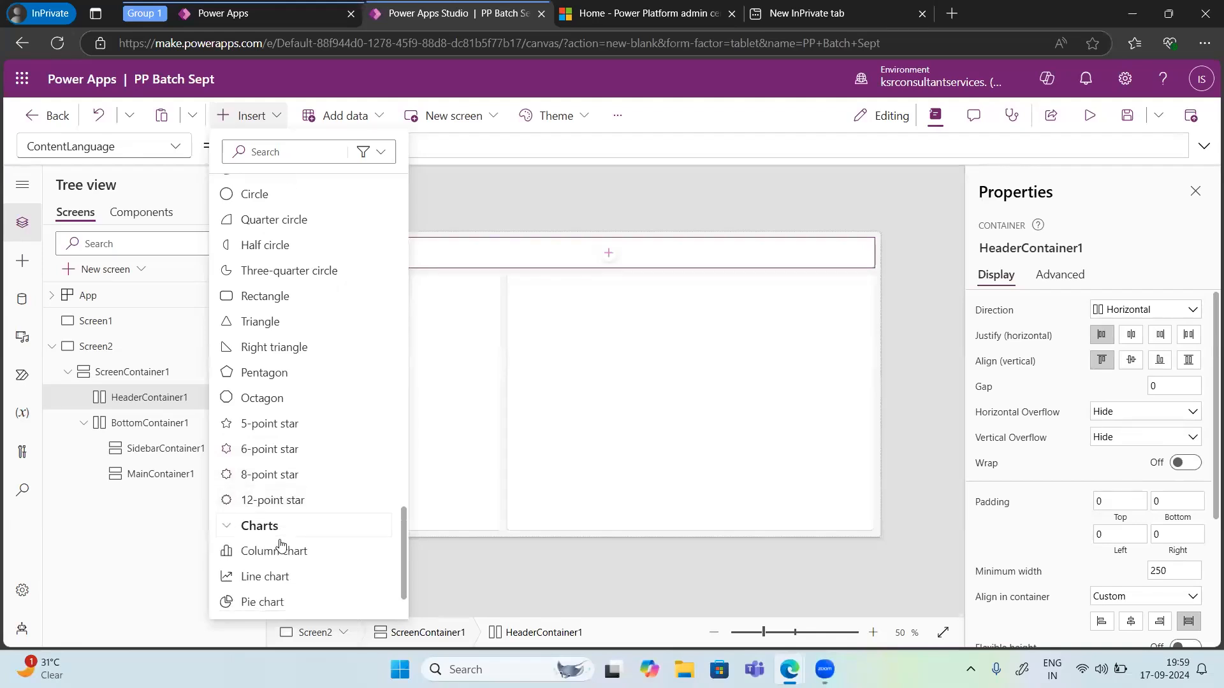
{"action": "scroll", "coordinate": [282, 544], "scroll_direction": "down", "scroll_amount": 3}
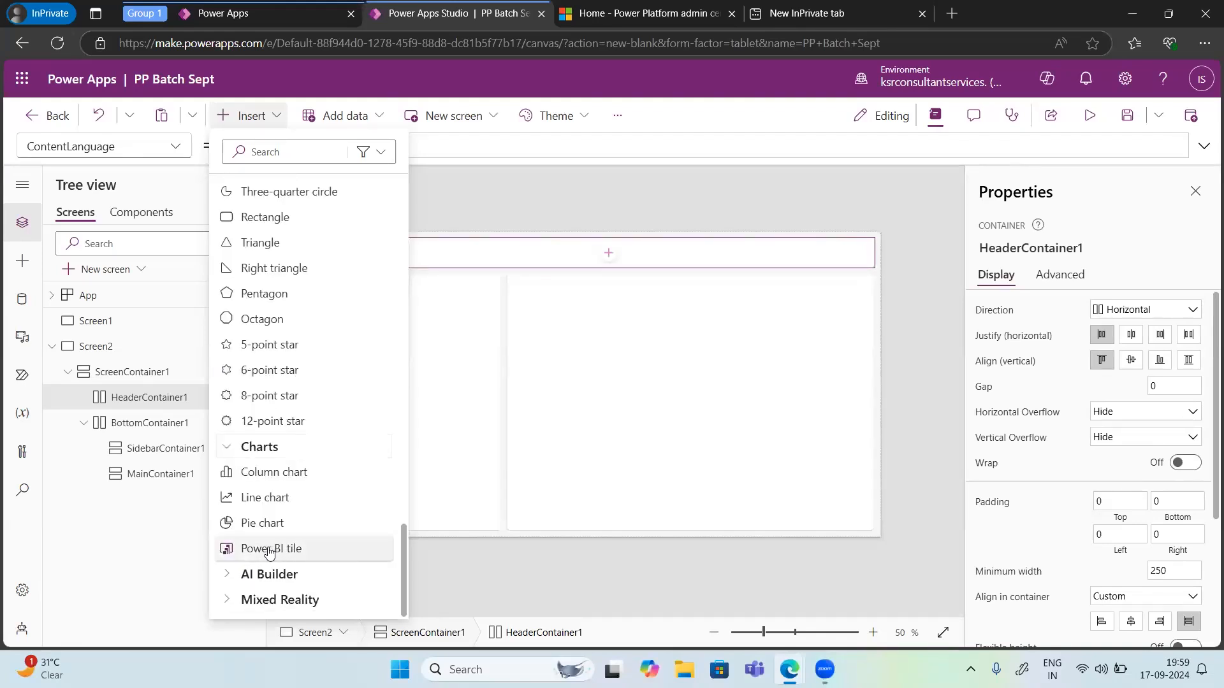
{"action": "left_click", "coordinate": [228, 575]}
{"action": "scroll", "coordinate": [285, 564], "scroll_direction": "down", "scroll_amount": 2}
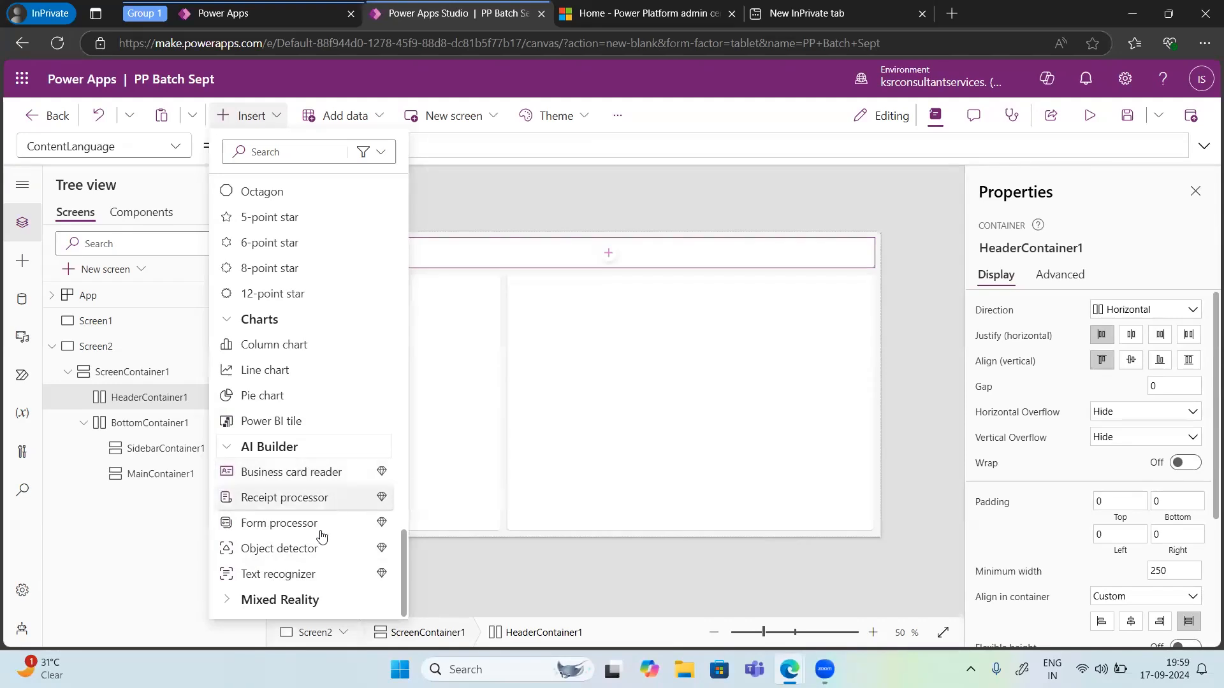
{"action": "left_click", "coordinate": [231, 602]}
{"action": "scroll", "coordinate": [242, 561], "scroll_direction": "down", "scroll_amount": 2}
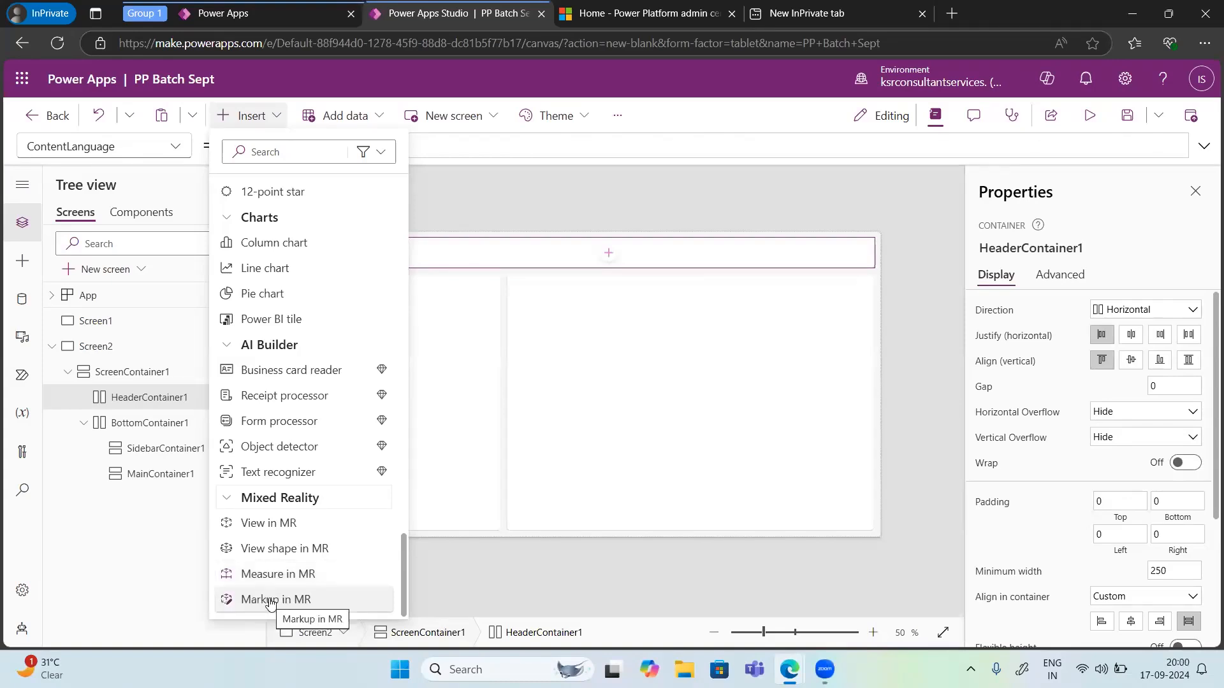
{"action": "scroll", "coordinate": [270, 604], "scroll_direction": "up", "scroll_amount": 20}
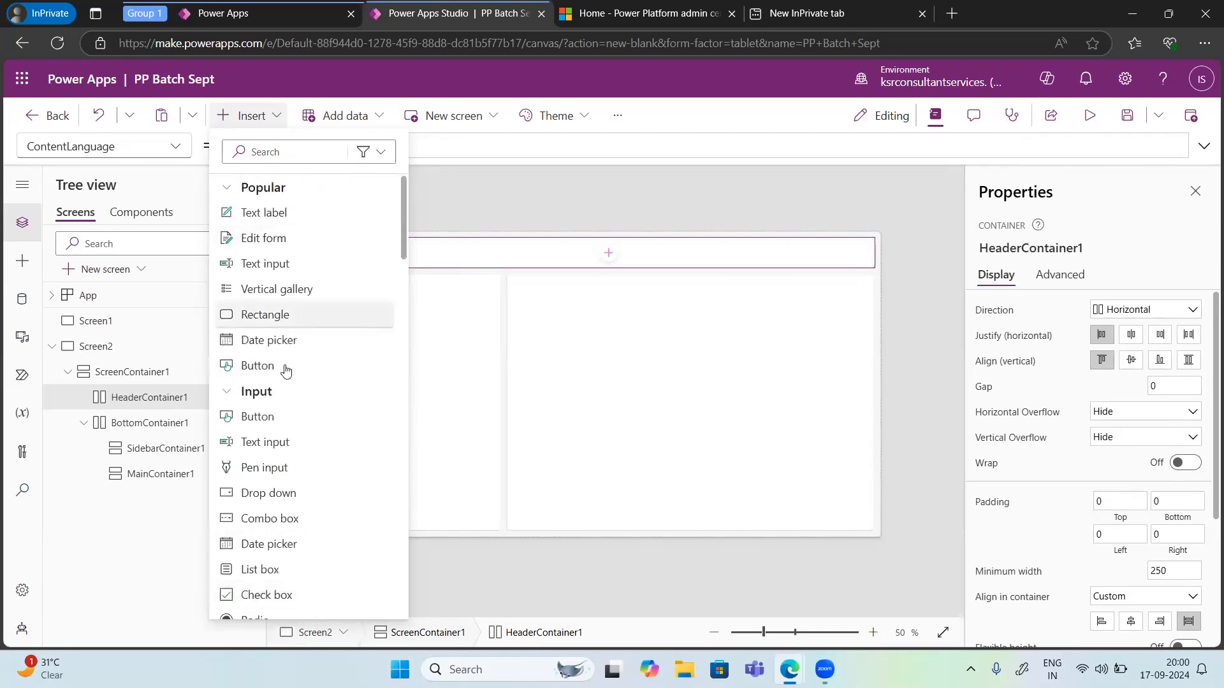
{"action": "scroll", "coordinate": [283, 394], "scroll_direction": "down", "scroll_amount": 15}
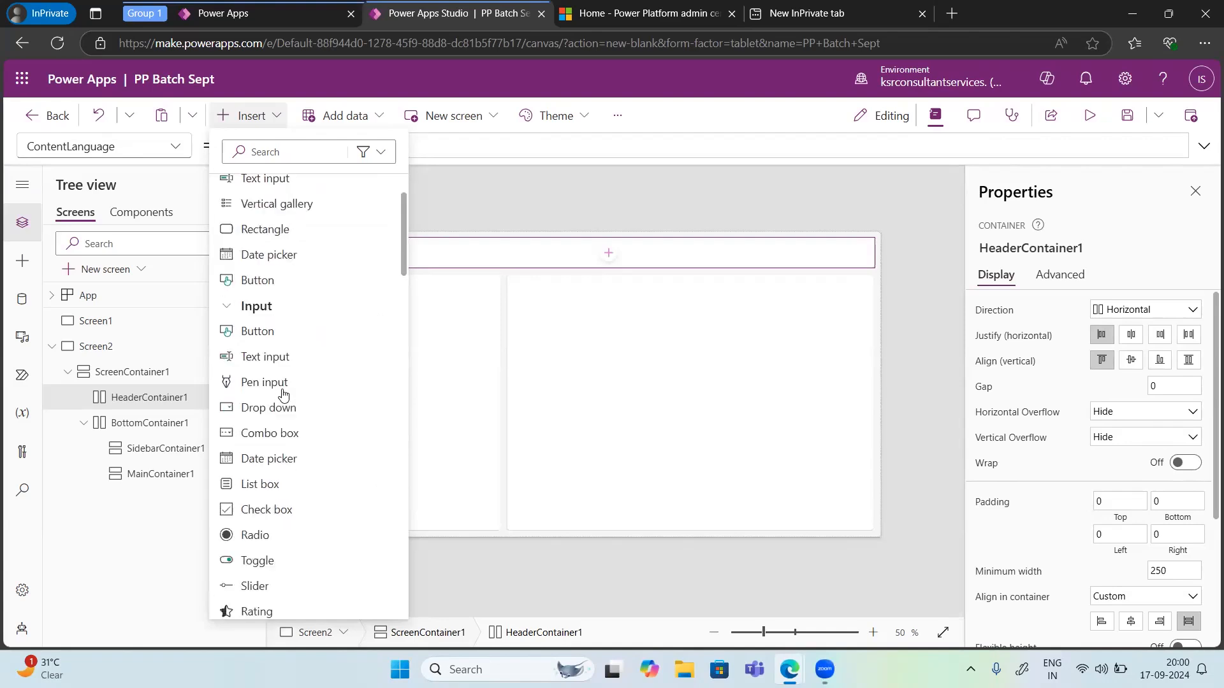
{"action": "scroll", "coordinate": [284, 394], "scroll_direction": "down", "scroll_amount": 5}
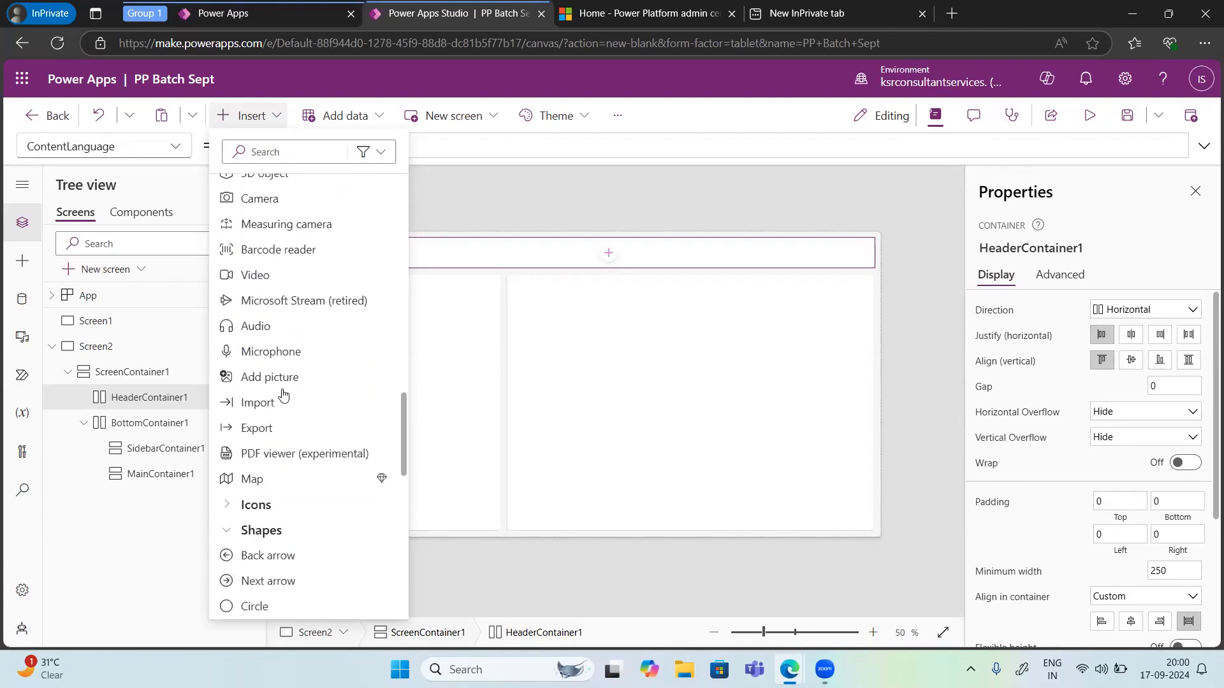
{"action": "scroll", "coordinate": [284, 394], "scroll_direction": "up", "scroll_amount": 3}
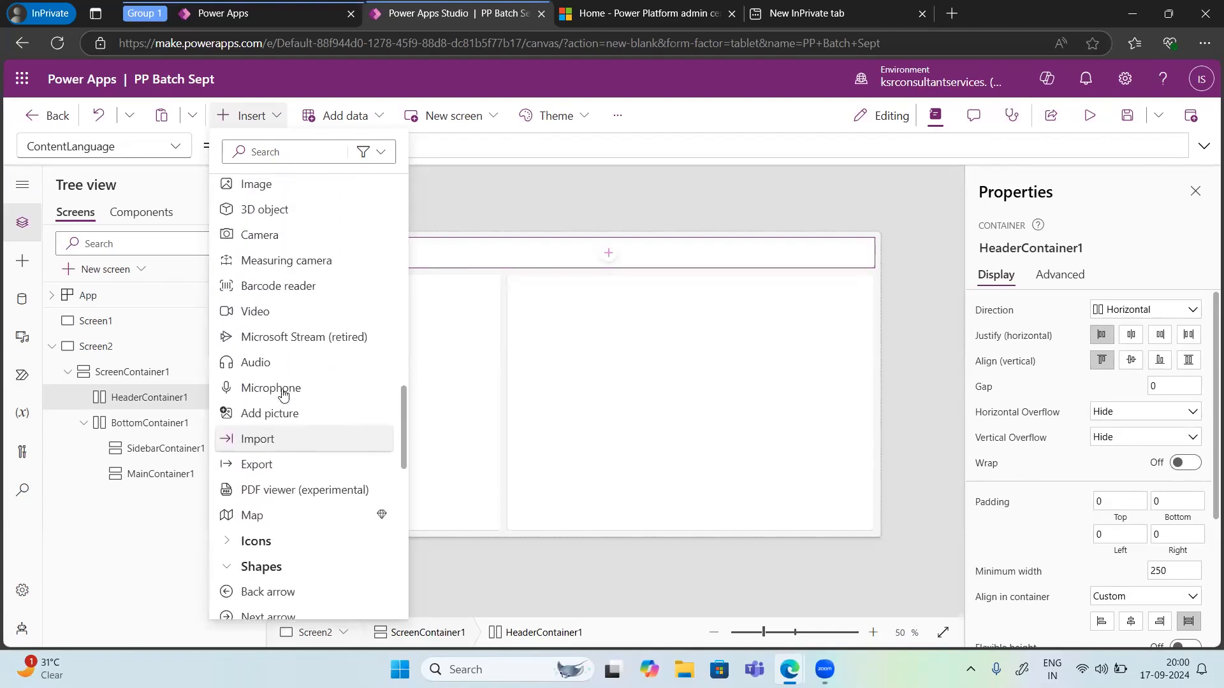
{"action": "scroll", "coordinate": [284, 394], "scroll_direction": "down", "scroll_amount": 3}
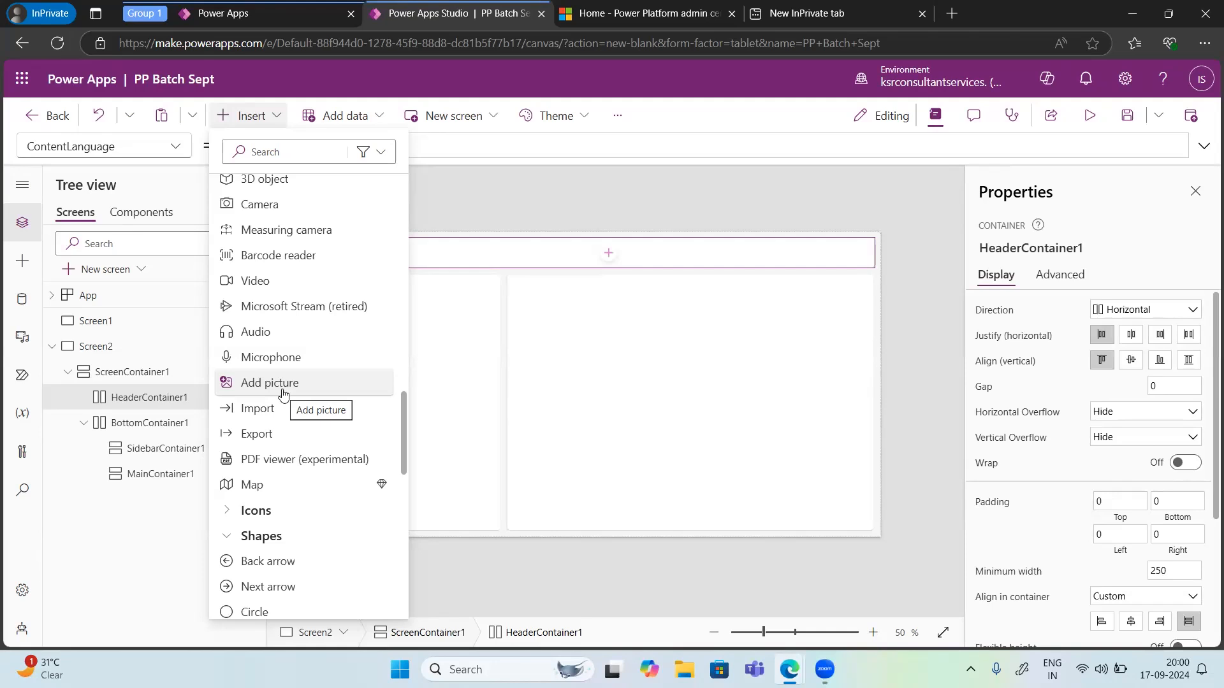
Step: Insert a text label into the header container of the new screen
{"action": "scroll", "coordinate": [252, 242], "scroll_direction": "up", "scroll_amount": 10}
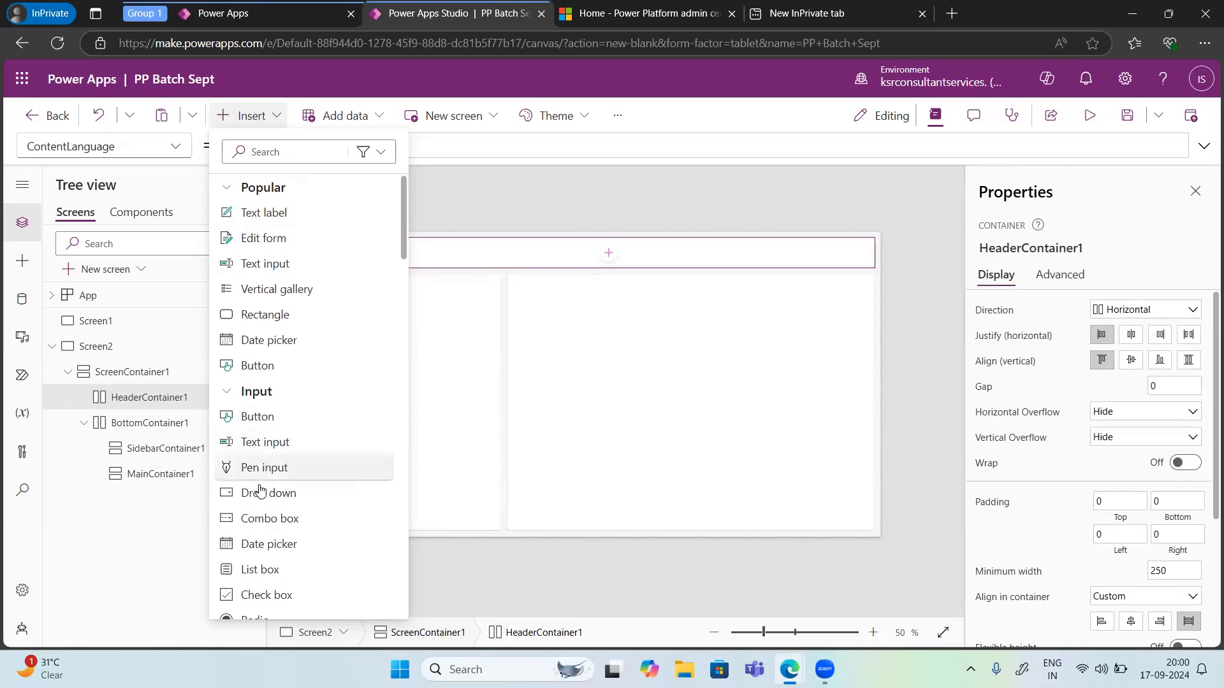
{"action": "left_click", "coordinate": [268, 219]}
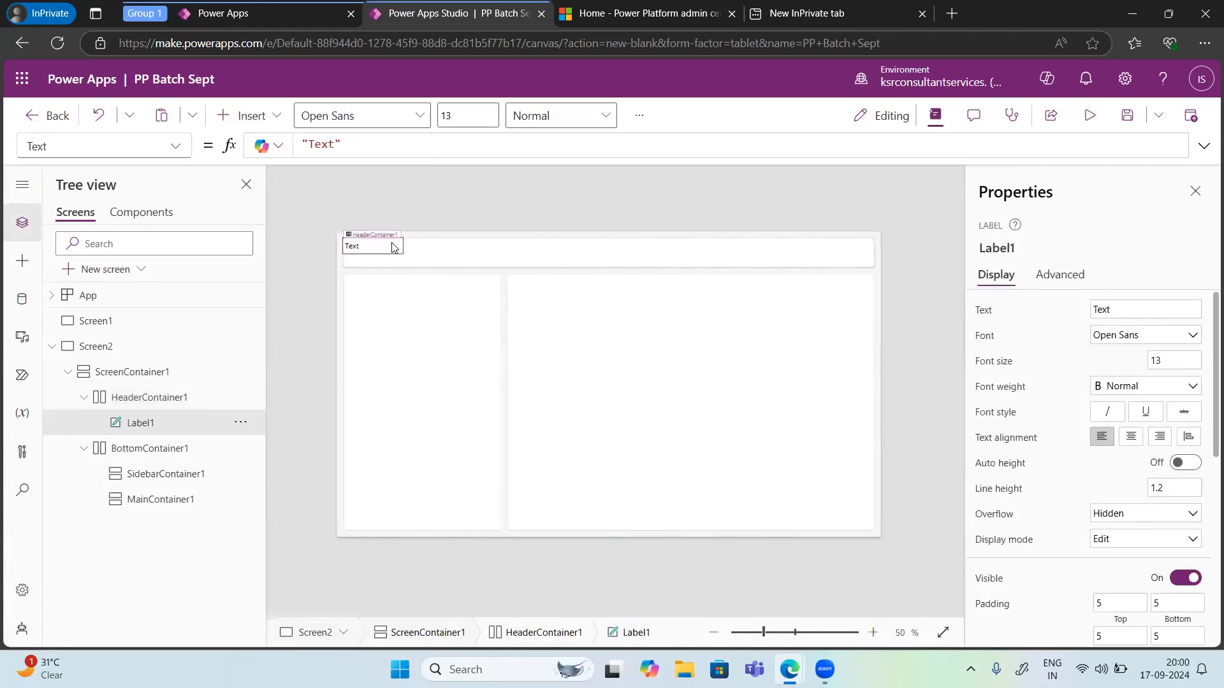
{"action": "left_click_drag", "start_coordinate": [389, 247], "coordinate": [541, 249]}
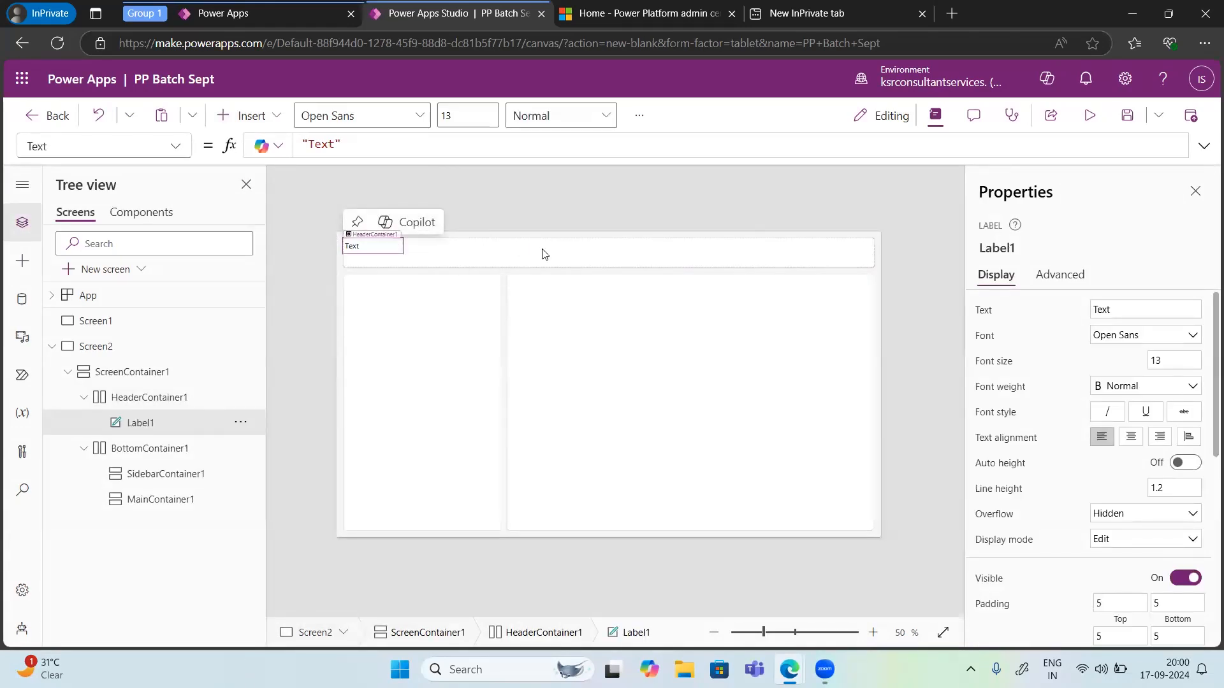
{"action": "mouse_move", "coordinate": [401, 252]}
Step: Set the label's Text formula to Concatenate("Welcome ",User().FullName) to greet the signed-in user
{"action": "left_click", "coordinate": [351, 143]}
{"action": "key", "text": "BackSpace"}
{"action": "key", "text": "BackSpace"}
{"action": "key", "text": "BackSpace"}
{"action": "key", "text": "BackSpace"}
{"action": "key", "text": "BackSpace"}
{"action": "key", "text": "BackSpace"}
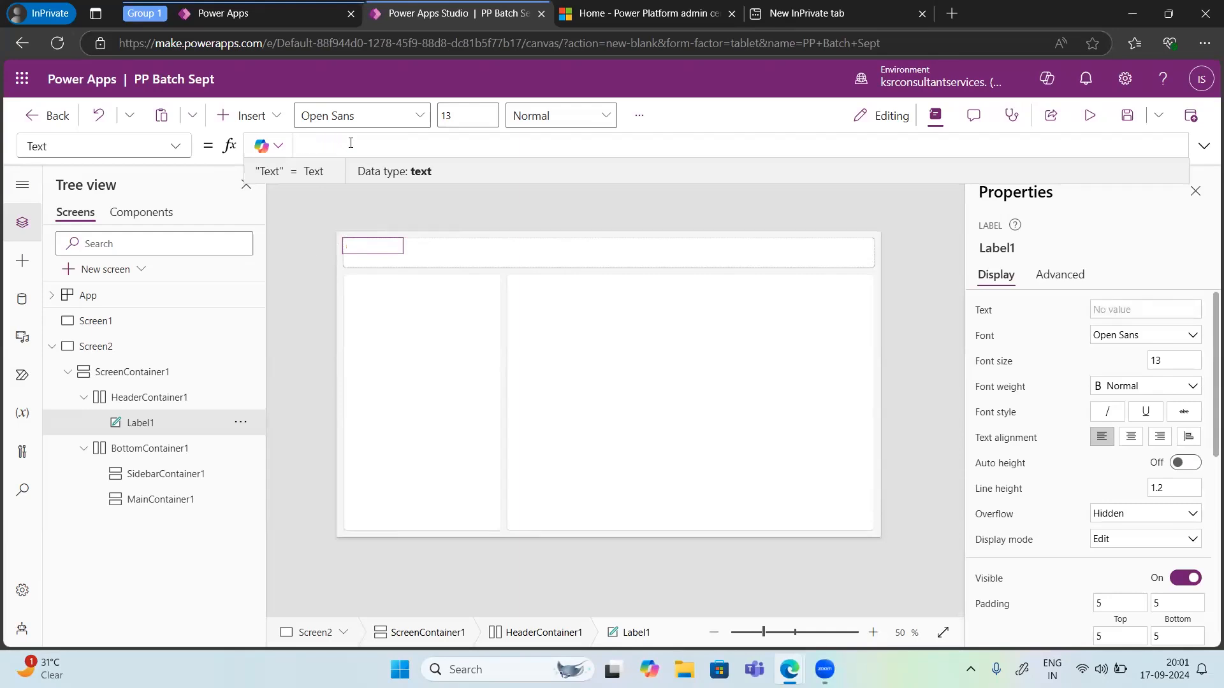
{"action": "type", "text": "We"}
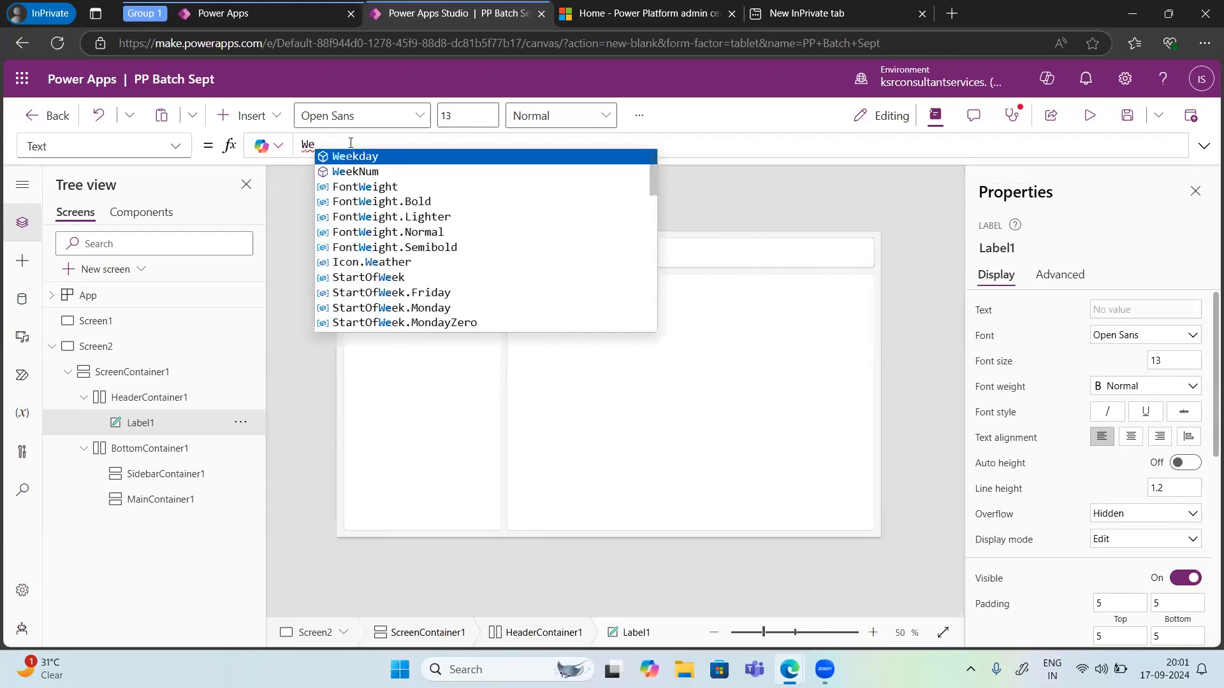
{"action": "key", "text": "BackSpace"}
{"action": "key", "text": "BackSpace"}
{"action": "type", "text": "Con"}
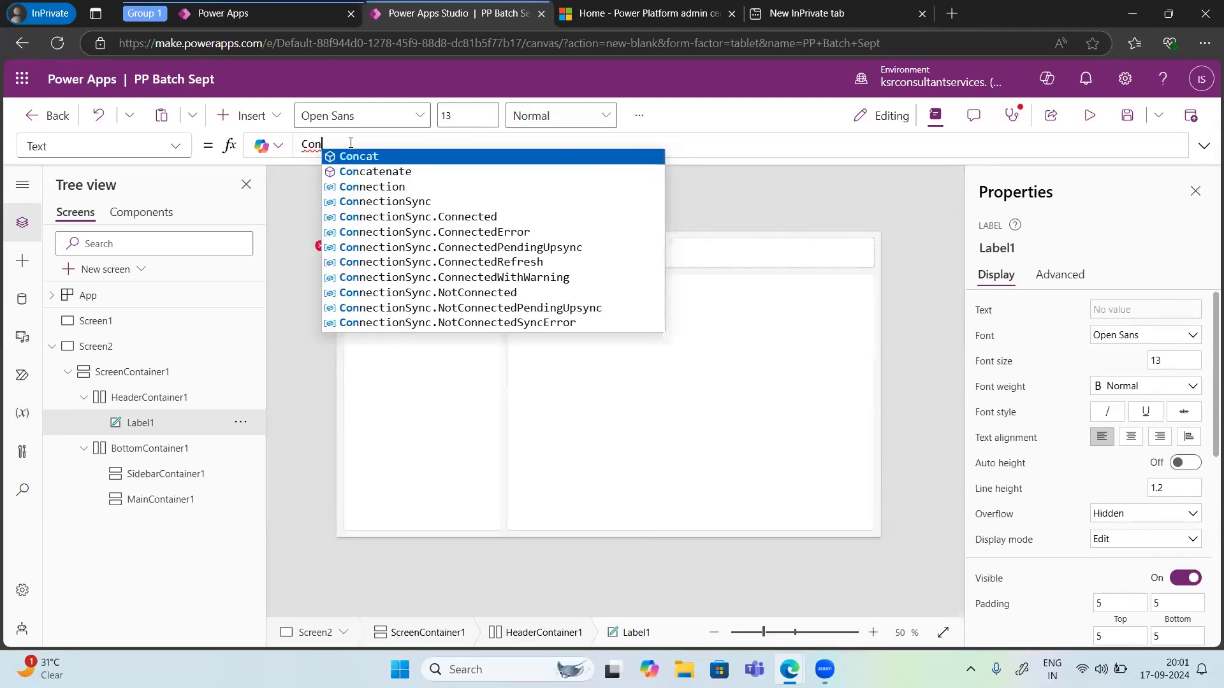
{"action": "key", "text": "Down"}
{"action": "key", "text": "Tab"}
{"action": "type", "text": "(\"\""}
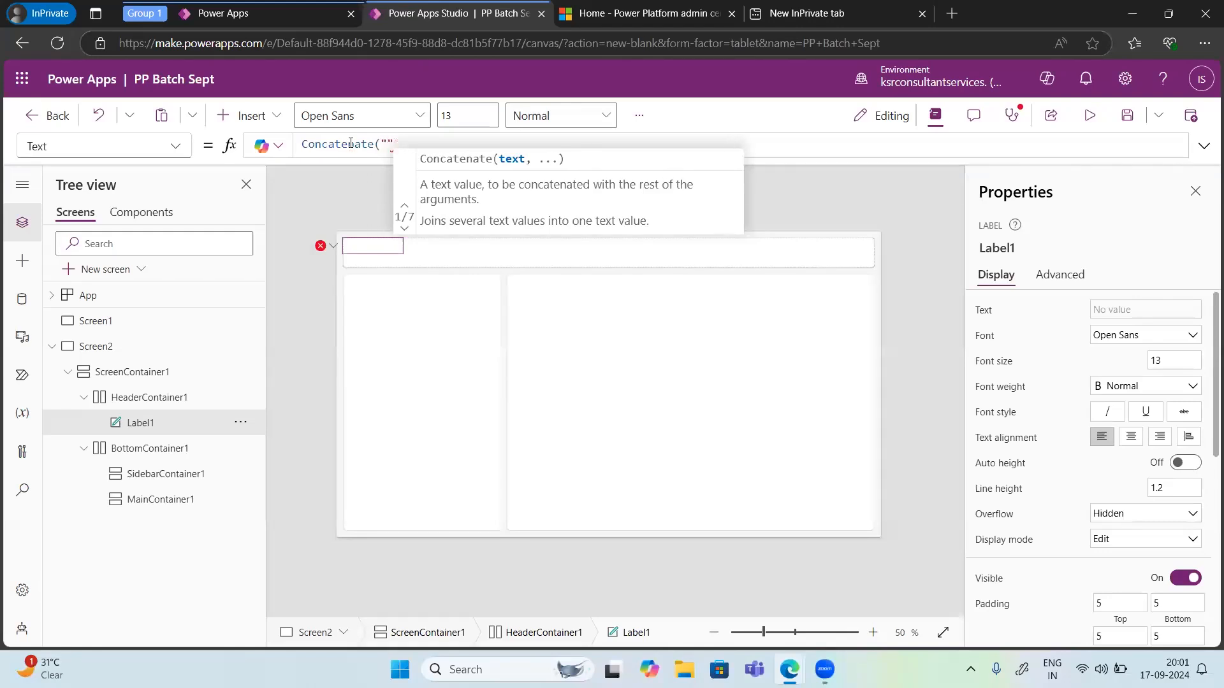
{"action": "key", "text": "Left"}
{"action": "type", "text": "Welcome"}
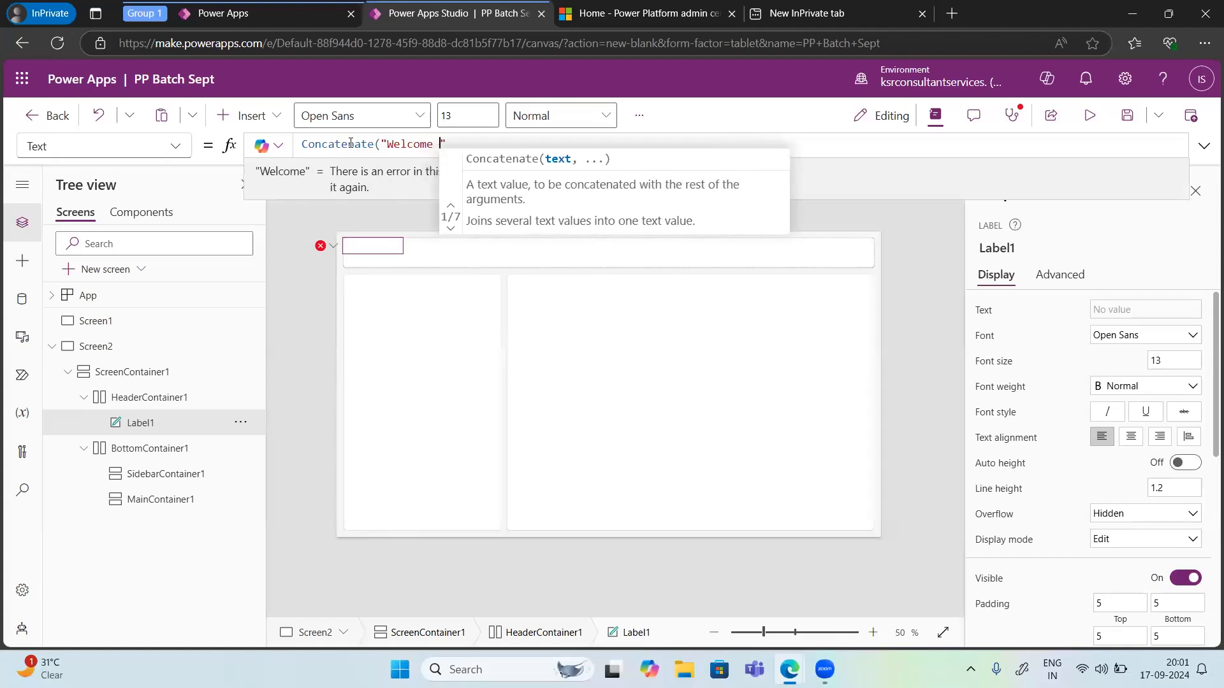
{"action": "key", "text": "Right"}
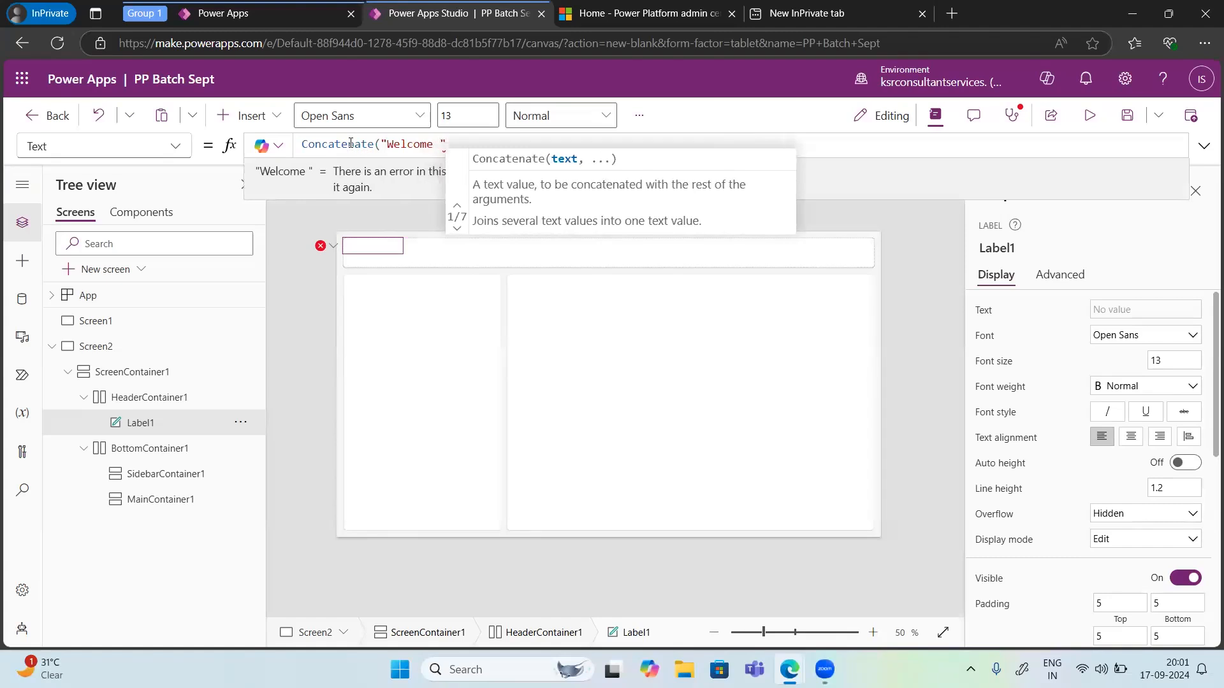
{"action": "type", "text": ",\""}
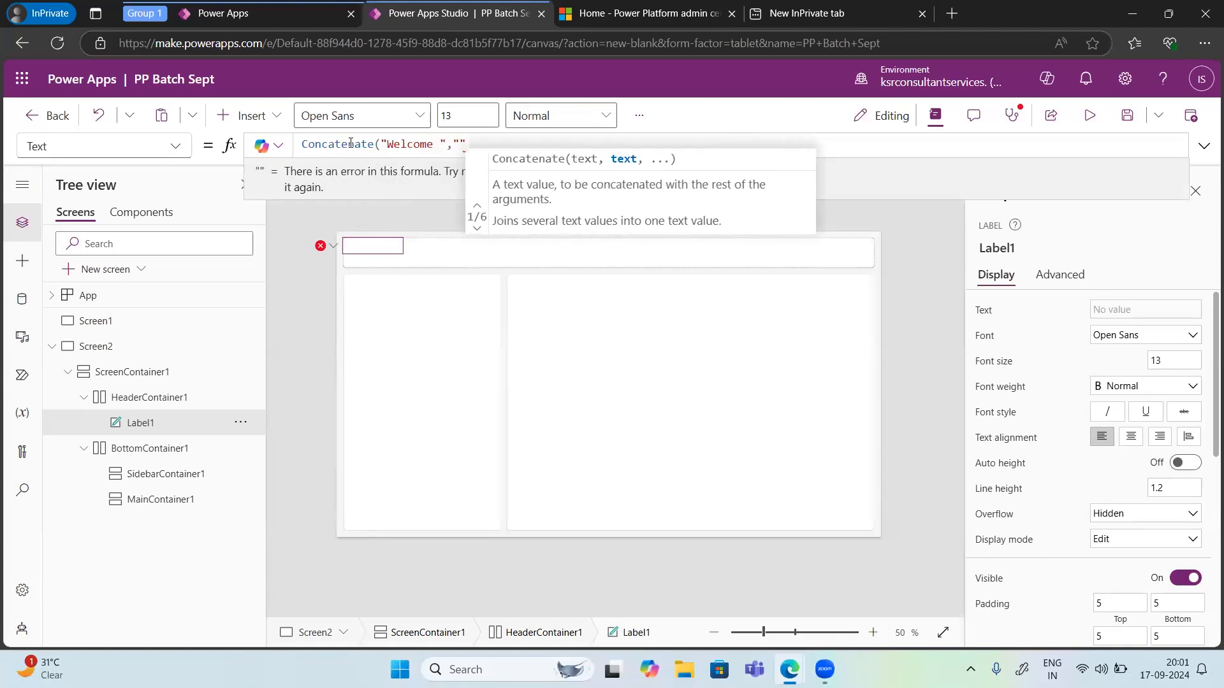
{"action": "key", "text": "BackSpace"}
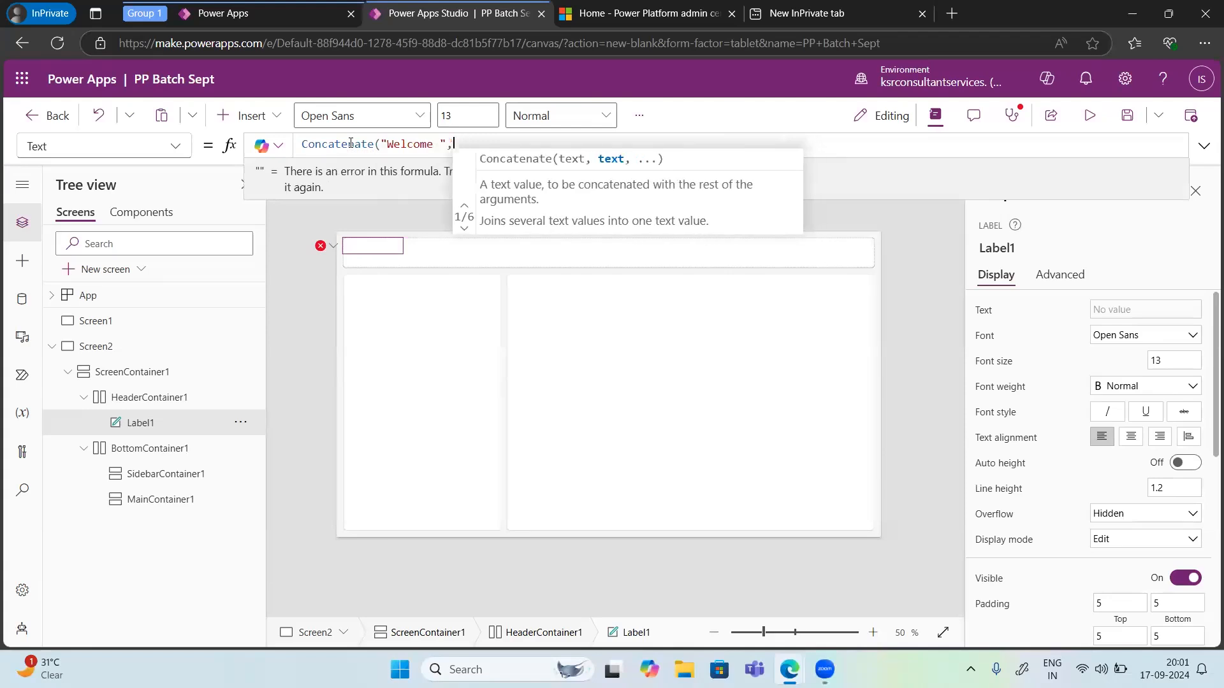
{"action": "type", "text": "user"}
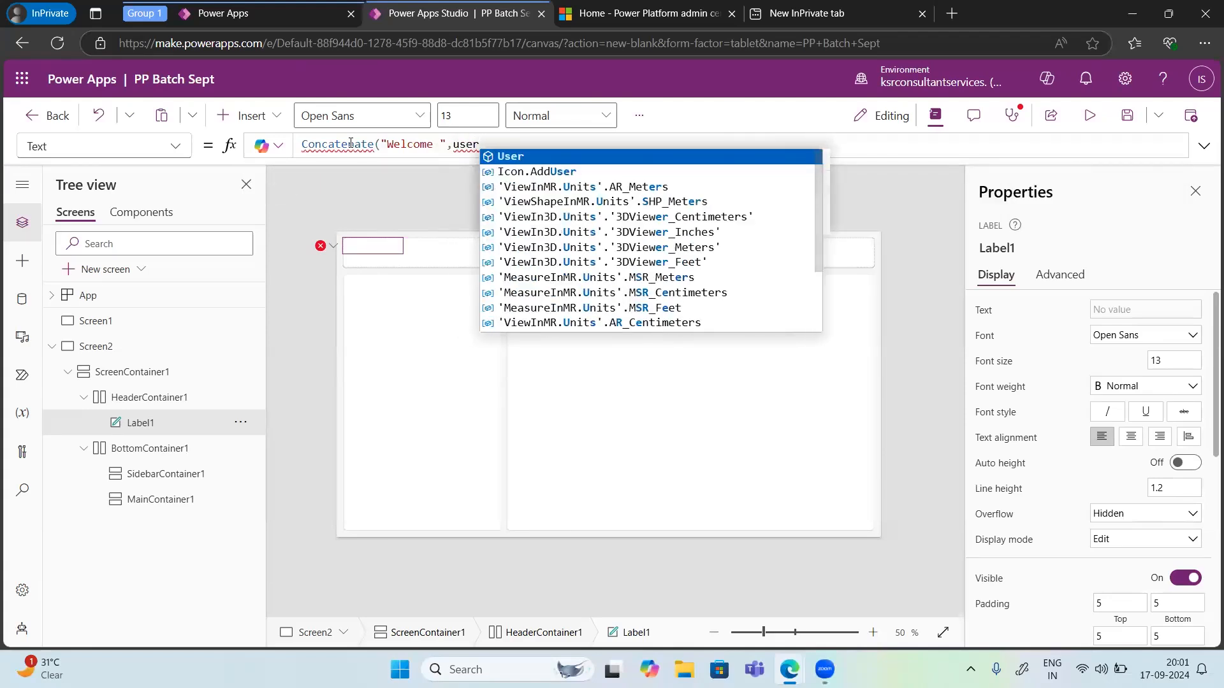
{"action": "key", "text": "Tab"}
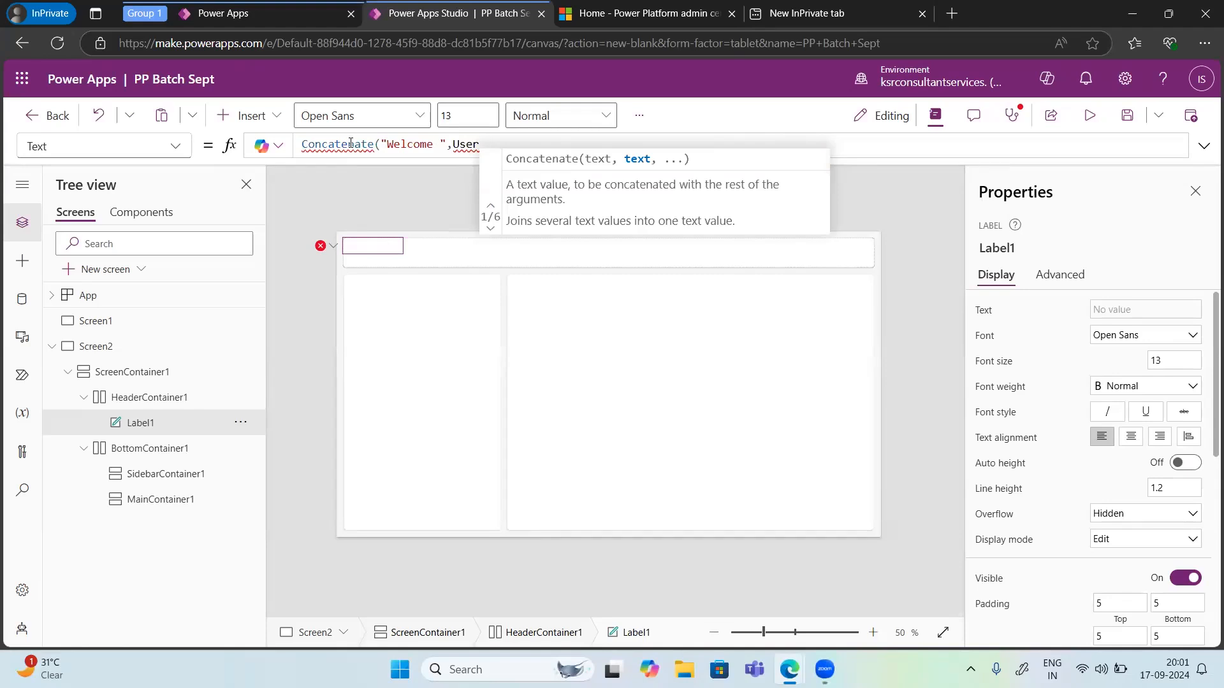
{"action": "type", "text": "."}
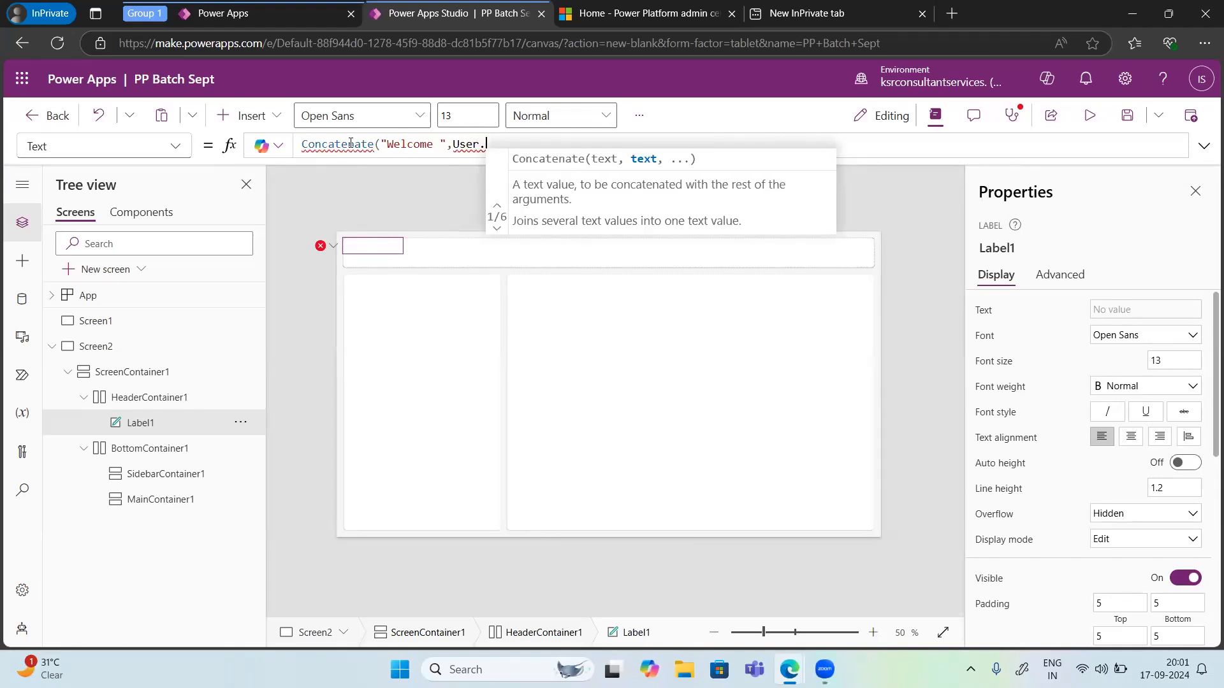
{"action": "key", "text": "BackSpace"}
{"action": "key", "text": "BackSpace"}
{"action": "key", "text": "BackSpace"}
{"action": "key", "text": "BackSpace"}
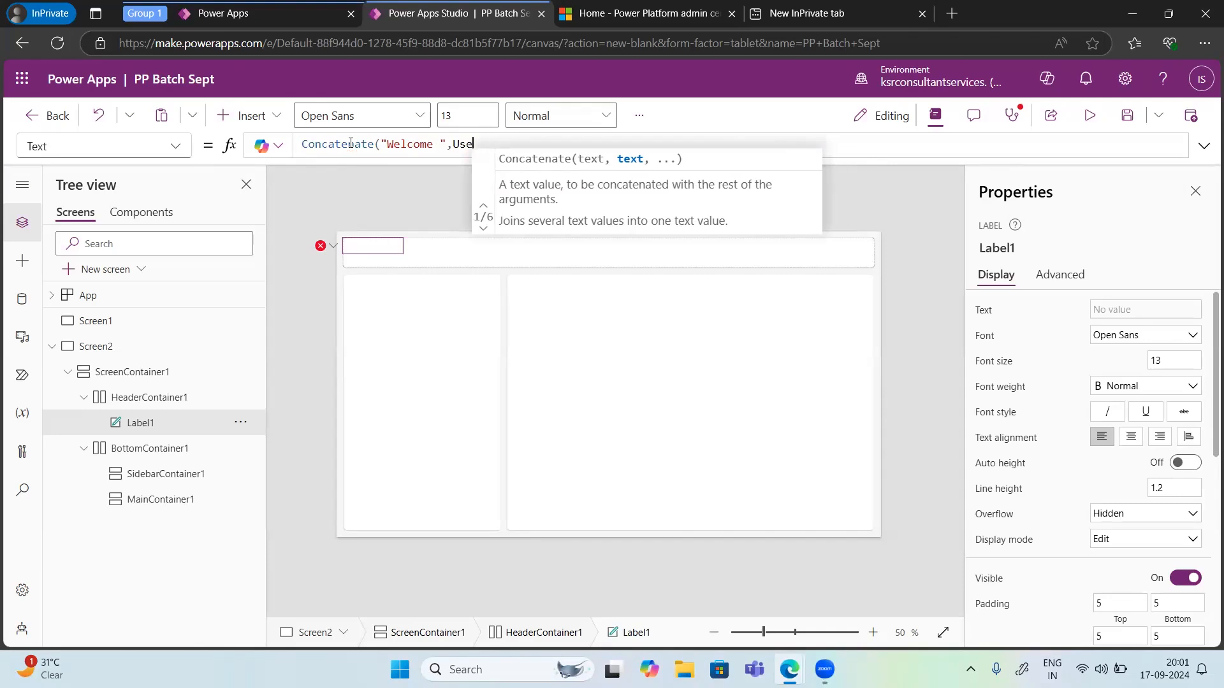
{"action": "type", "text": "ser"}
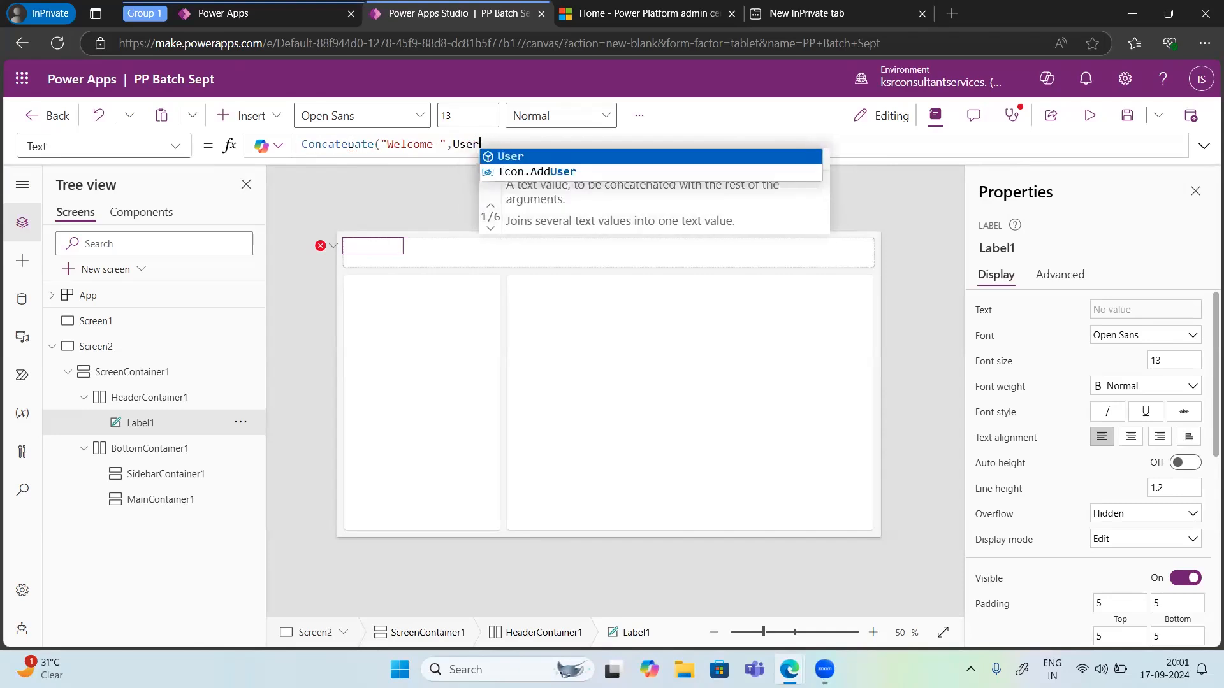
{"action": "type", "text": "()"}
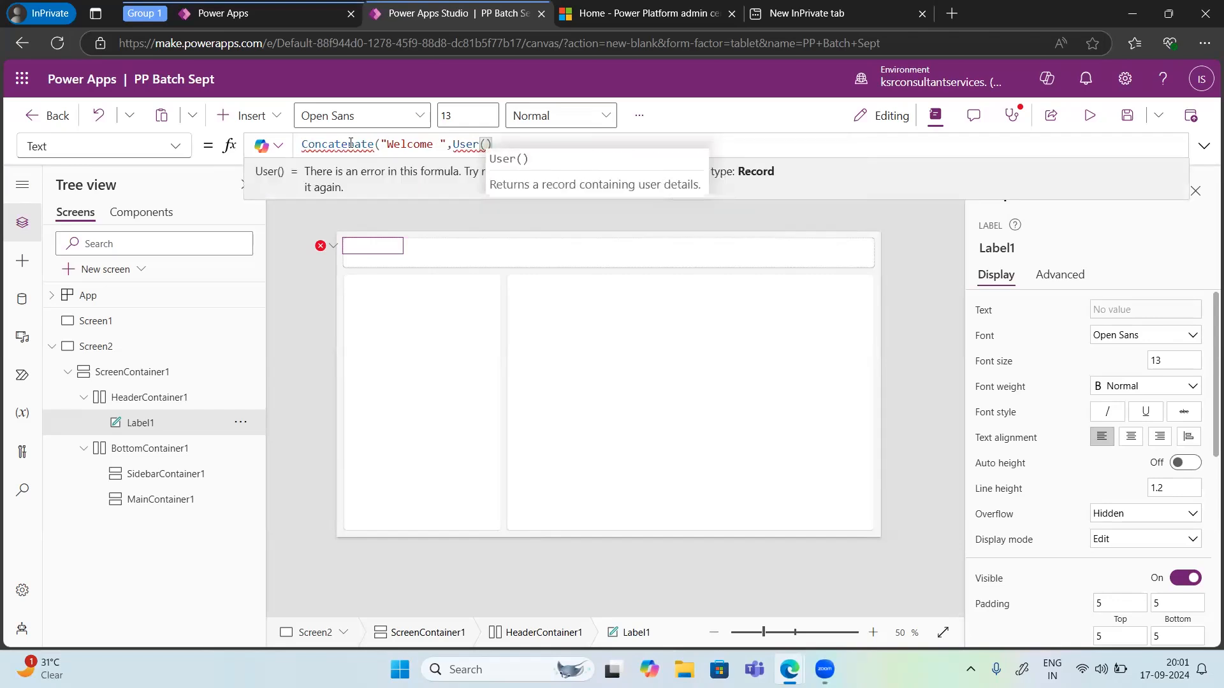
{"action": "type", "text": "."}
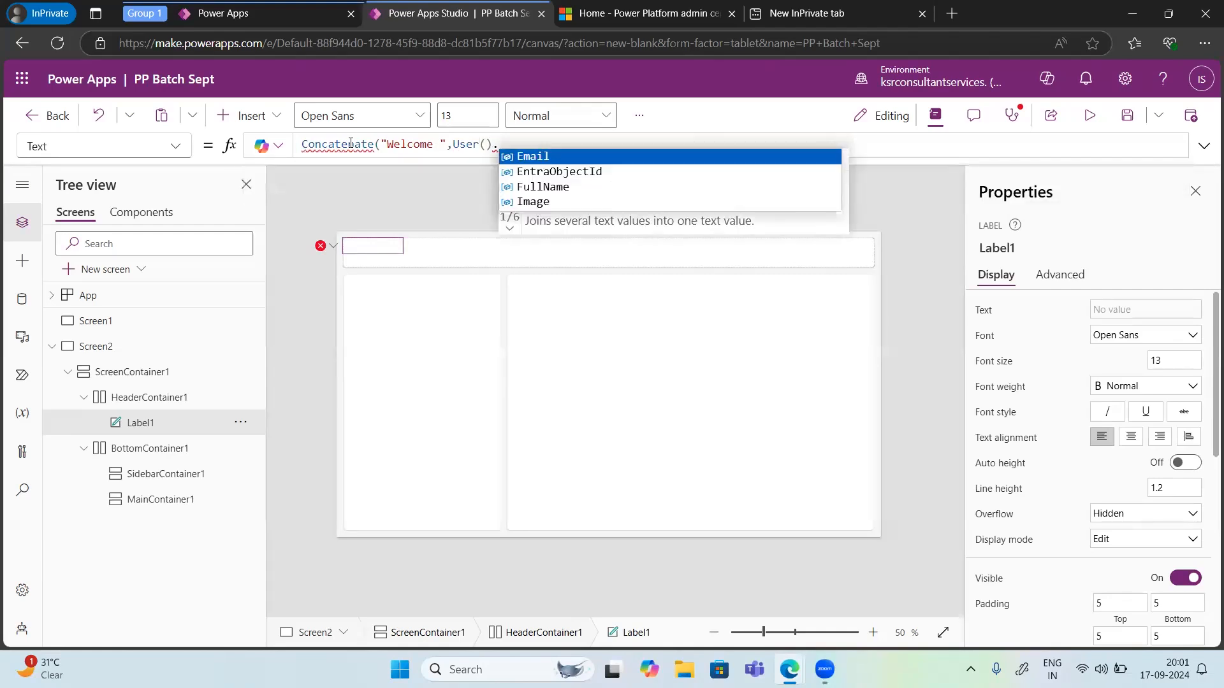
{"action": "key", "text": "Down"}
{"action": "key", "text": "Down"}
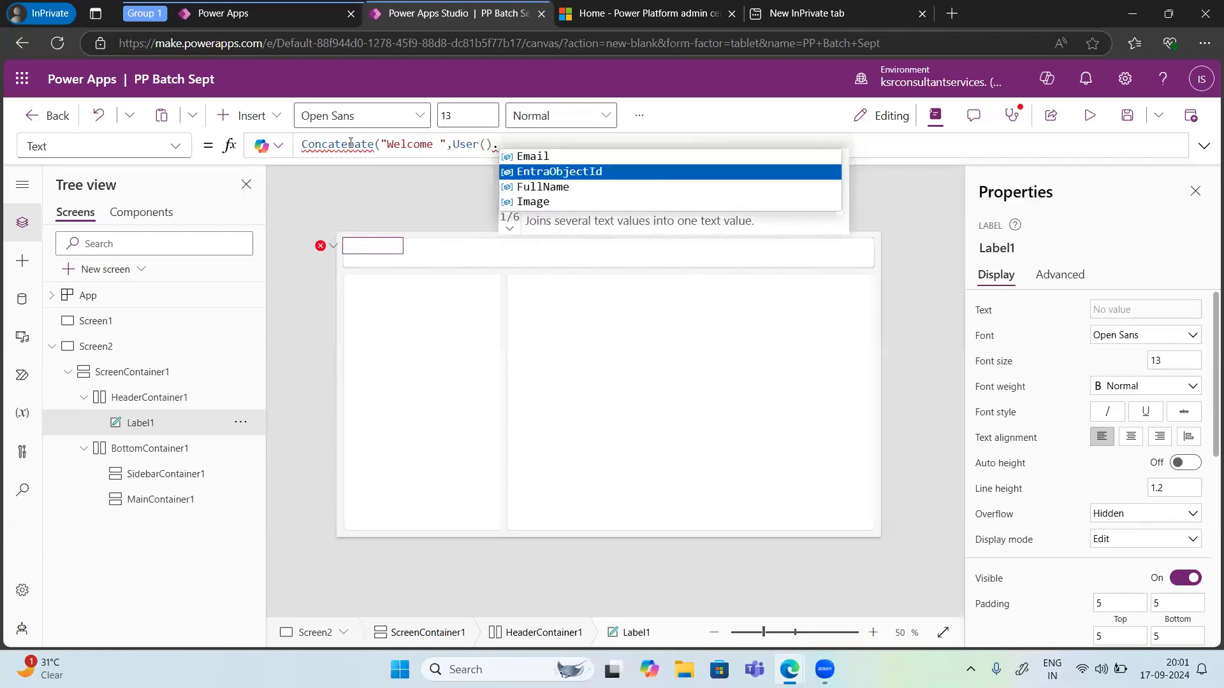
{"action": "key", "text": "Tab"}
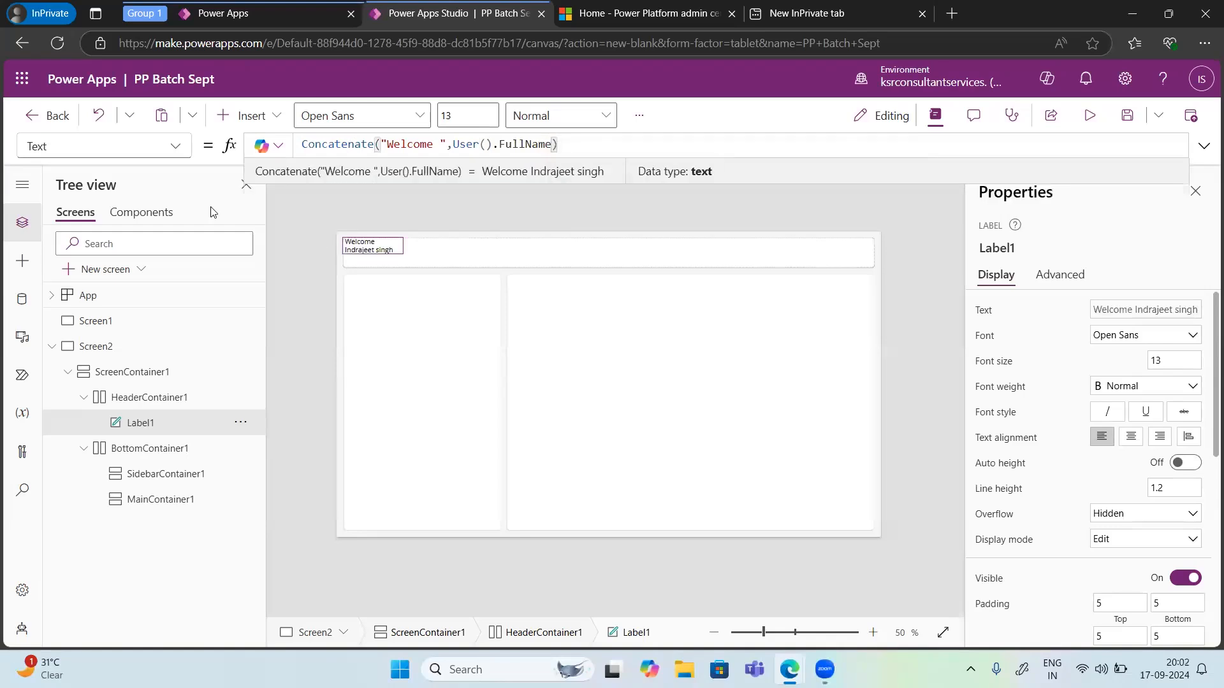
Step: Examine the label's Display and Advanced properties
{"action": "left_click", "coordinate": [372, 251]}
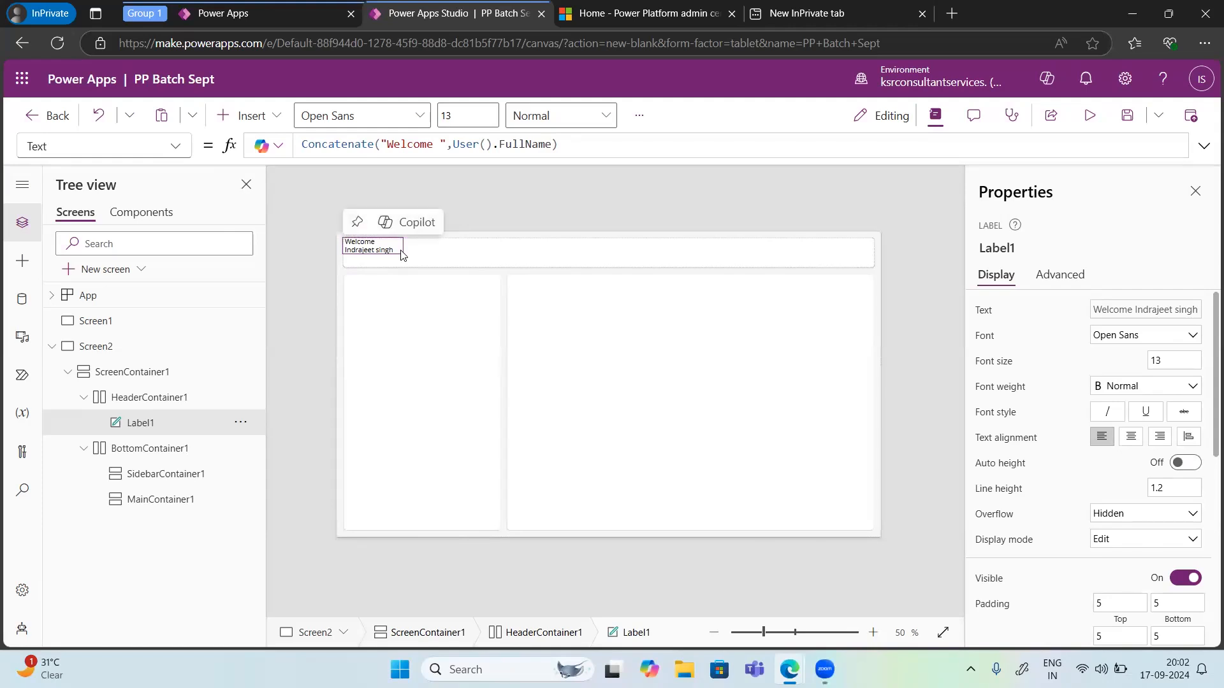
{"action": "left_click", "coordinate": [511, 309]}
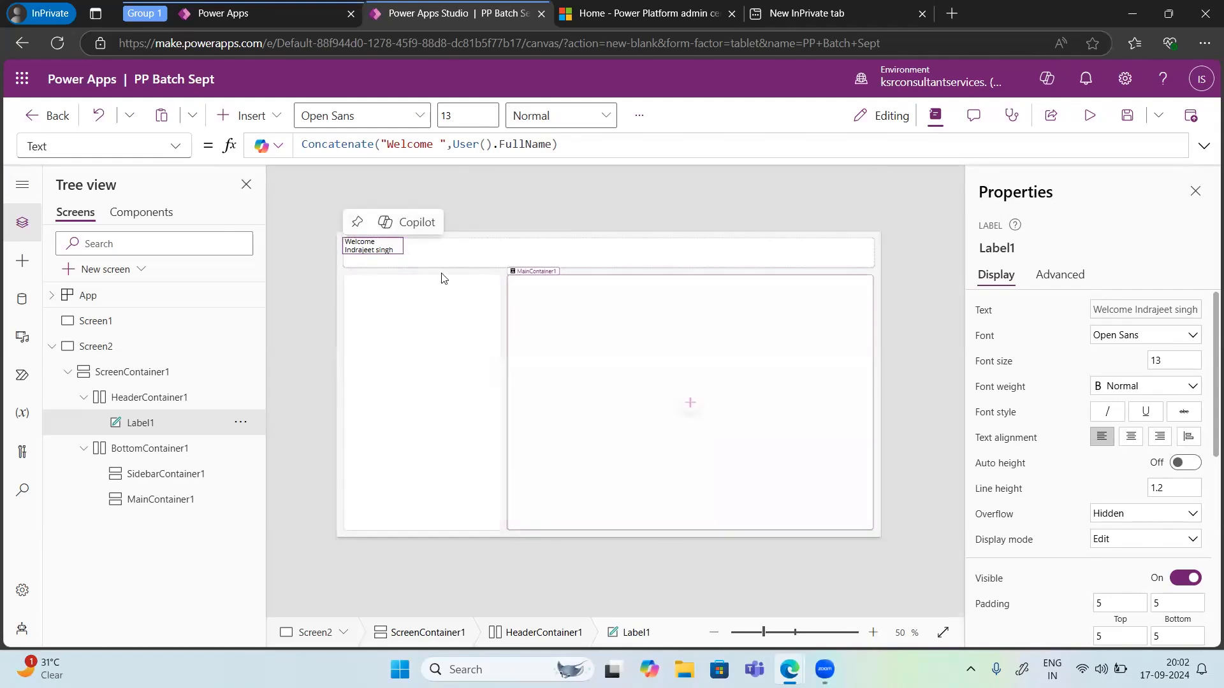
{"action": "left_click", "coordinate": [384, 253]}
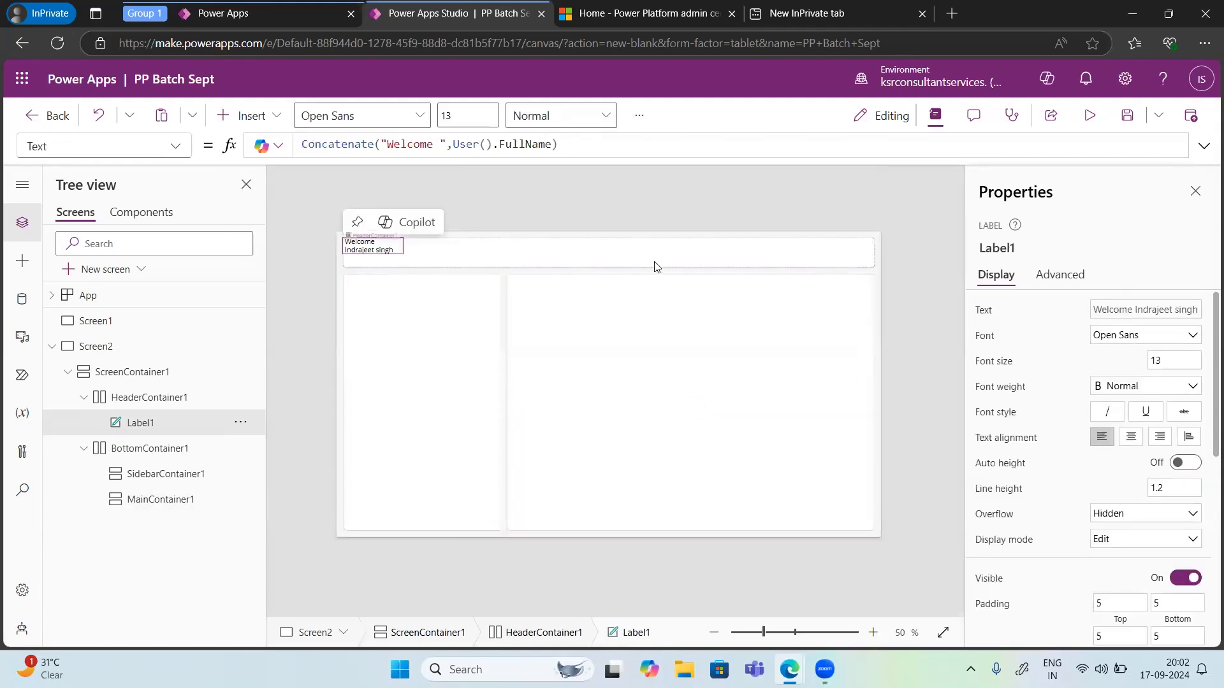
{"action": "scroll", "coordinate": [1139, 521], "scroll_direction": "down", "scroll_amount": 5}
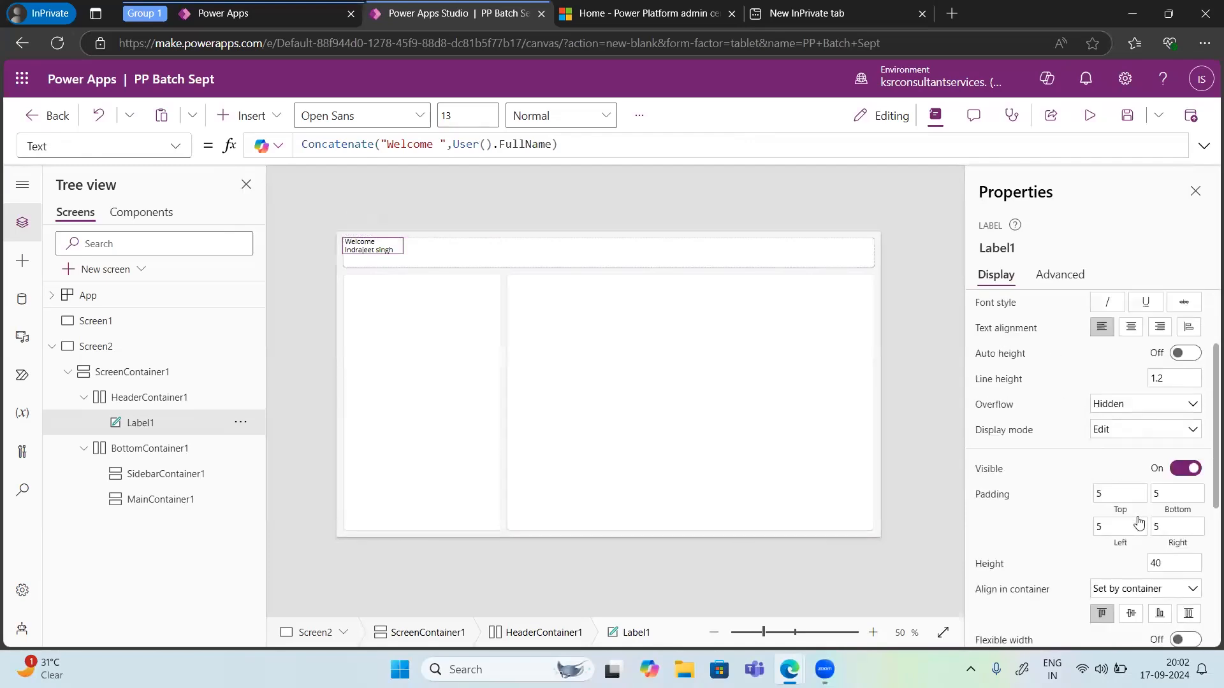
{"action": "scroll", "coordinate": [1139, 520], "scroll_direction": "down", "scroll_amount": 3}
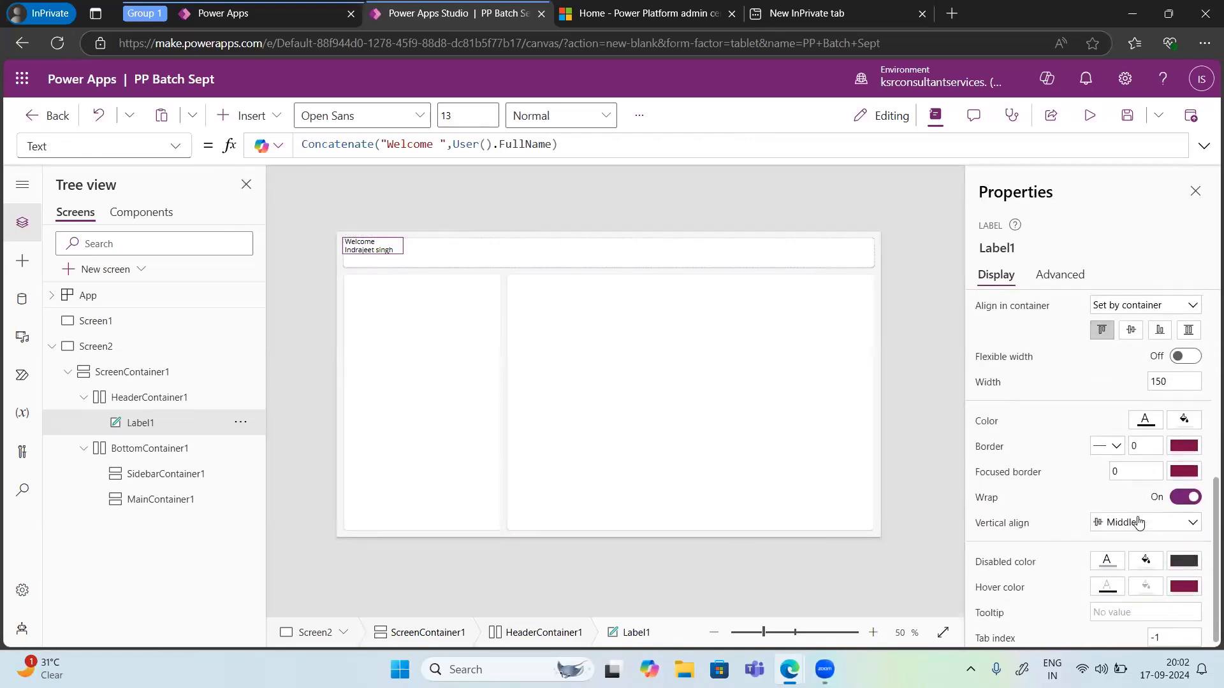
{"action": "left_click", "coordinate": [1054, 282]}
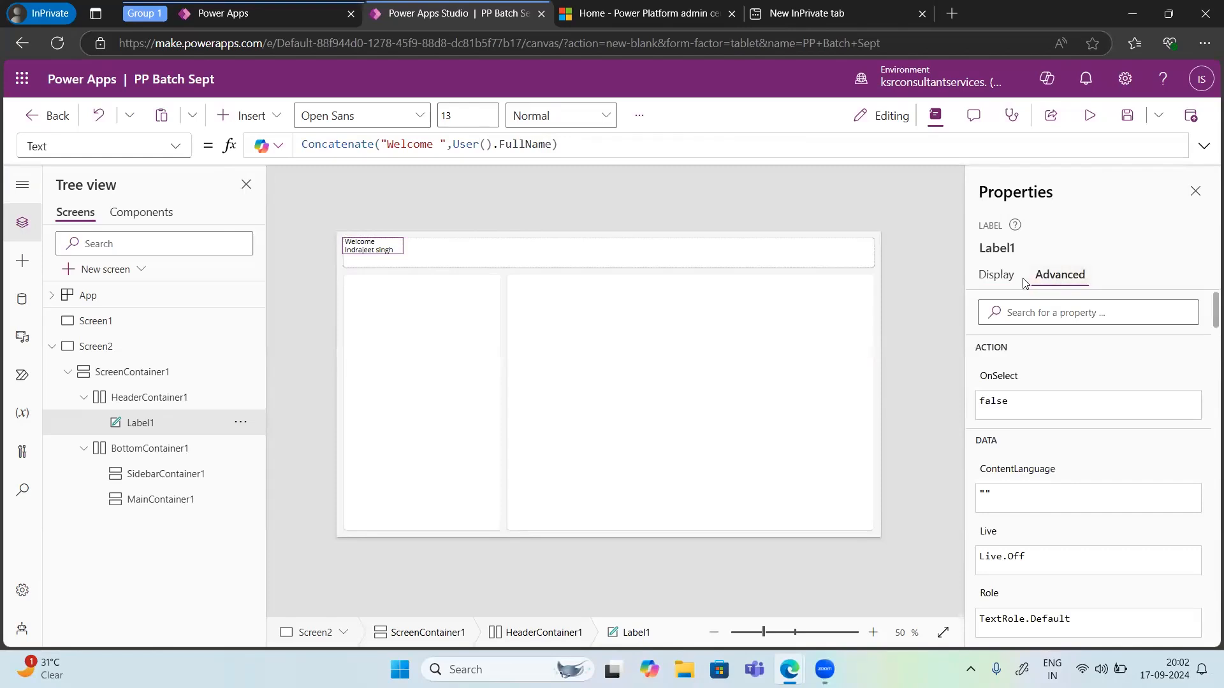
{"action": "left_click", "coordinate": [993, 276]}
{"action": "scroll", "coordinate": [1033, 350], "scroll_direction": "up", "scroll_amount": 6}
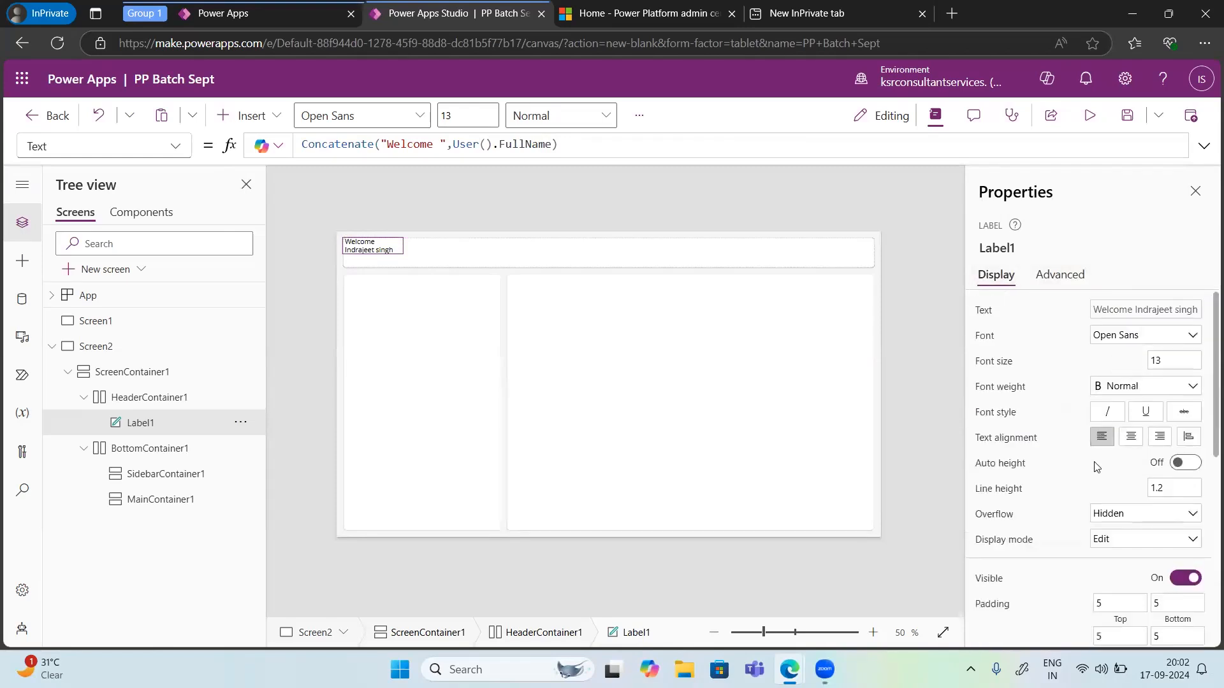
{"action": "scroll", "coordinate": [1097, 478], "scroll_direction": "down", "scroll_amount": 2}
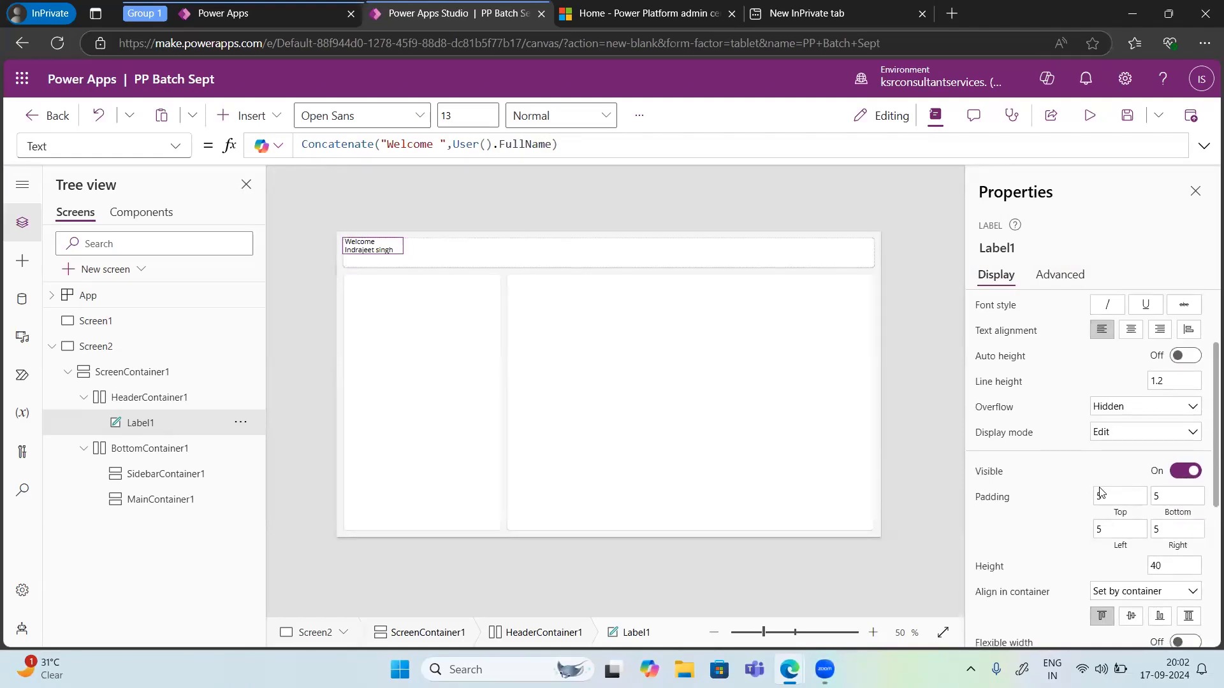
{"action": "scroll", "coordinate": [1100, 492], "scroll_direction": "down", "scroll_amount": 1}
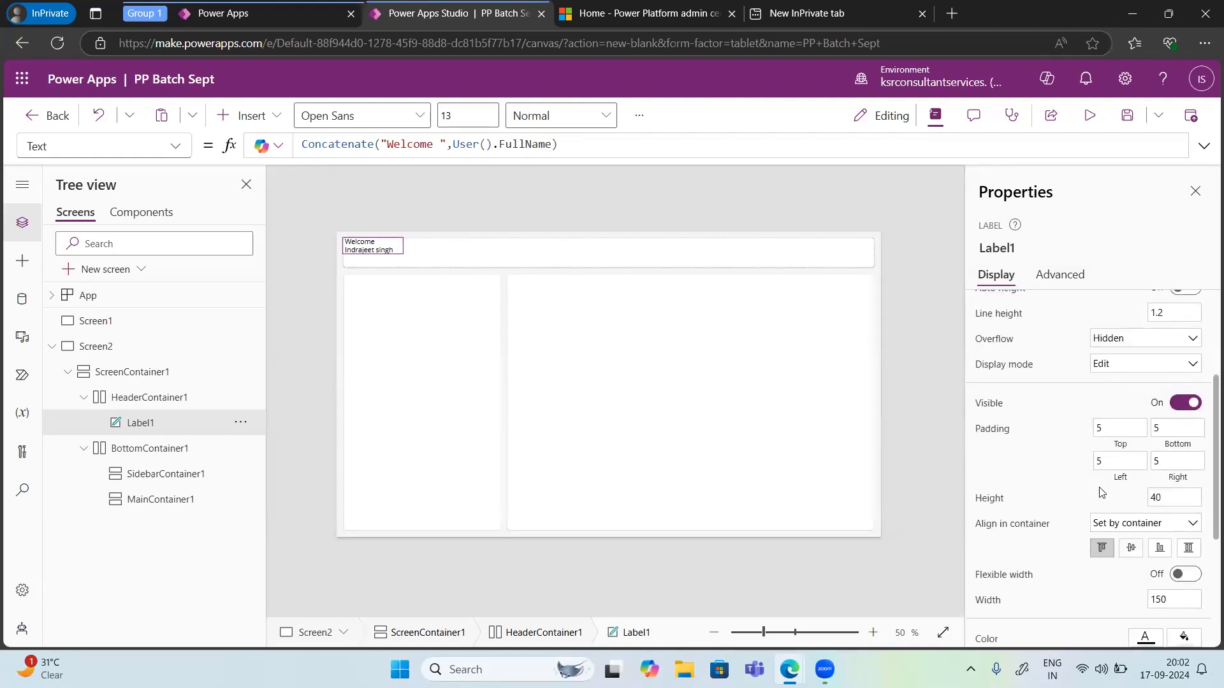
{"action": "scroll", "coordinate": [1101, 492], "scroll_direction": "down", "scroll_amount": 1}
Step: Set the label's Align in container to Custom and try the alignment options, ending with stretch
{"action": "left_click", "coordinate": [1117, 495]}
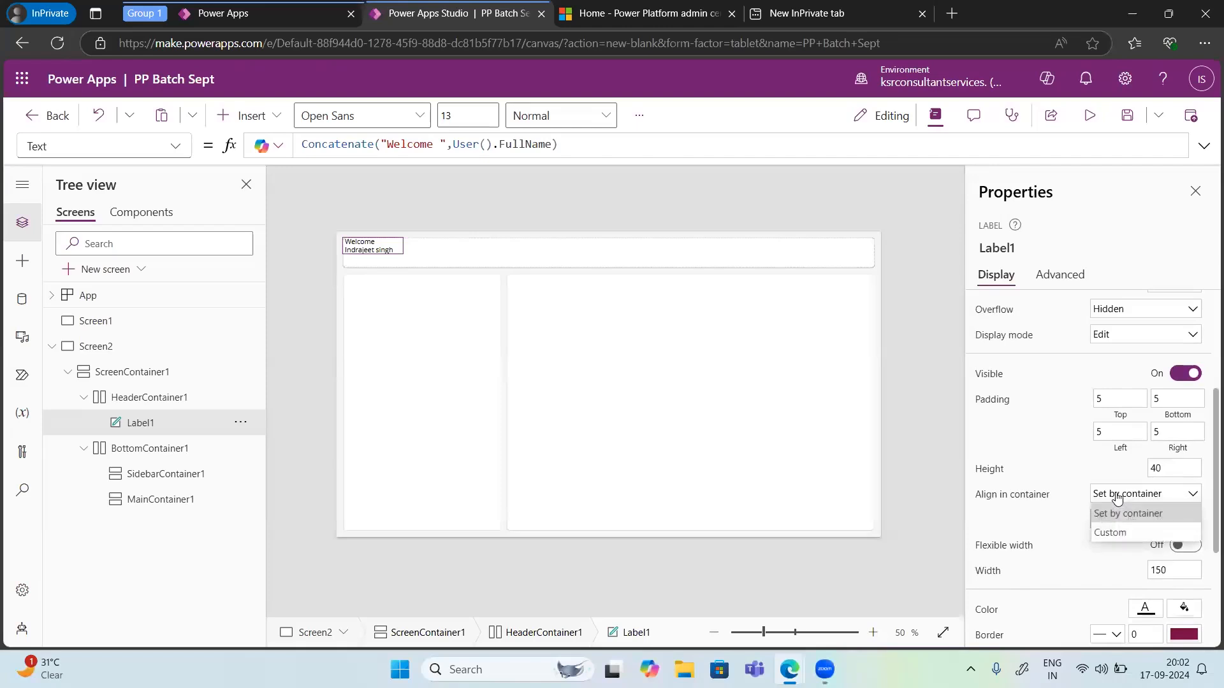
{"action": "left_click", "coordinate": [1110, 532]}
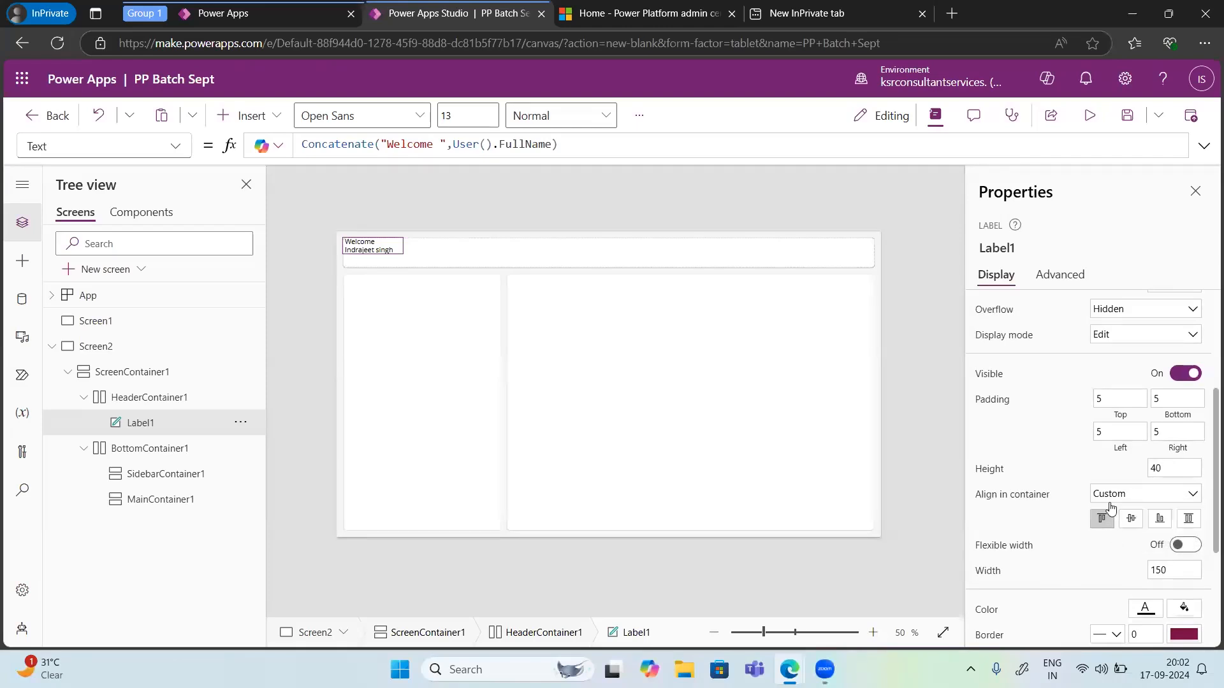
{"action": "left_click", "coordinate": [1110, 507]}
{"action": "left_click", "coordinate": [1108, 531]}
{"action": "left_click", "coordinate": [1138, 521]}
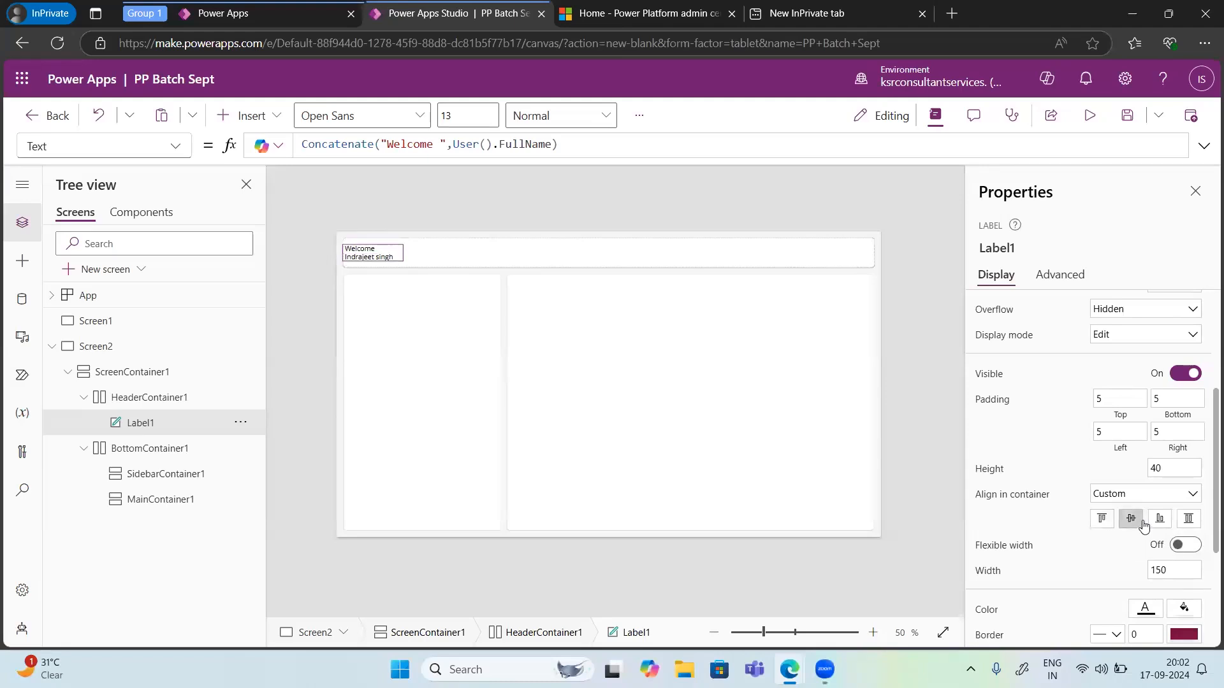
{"action": "left_click", "coordinate": [1162, 522]}
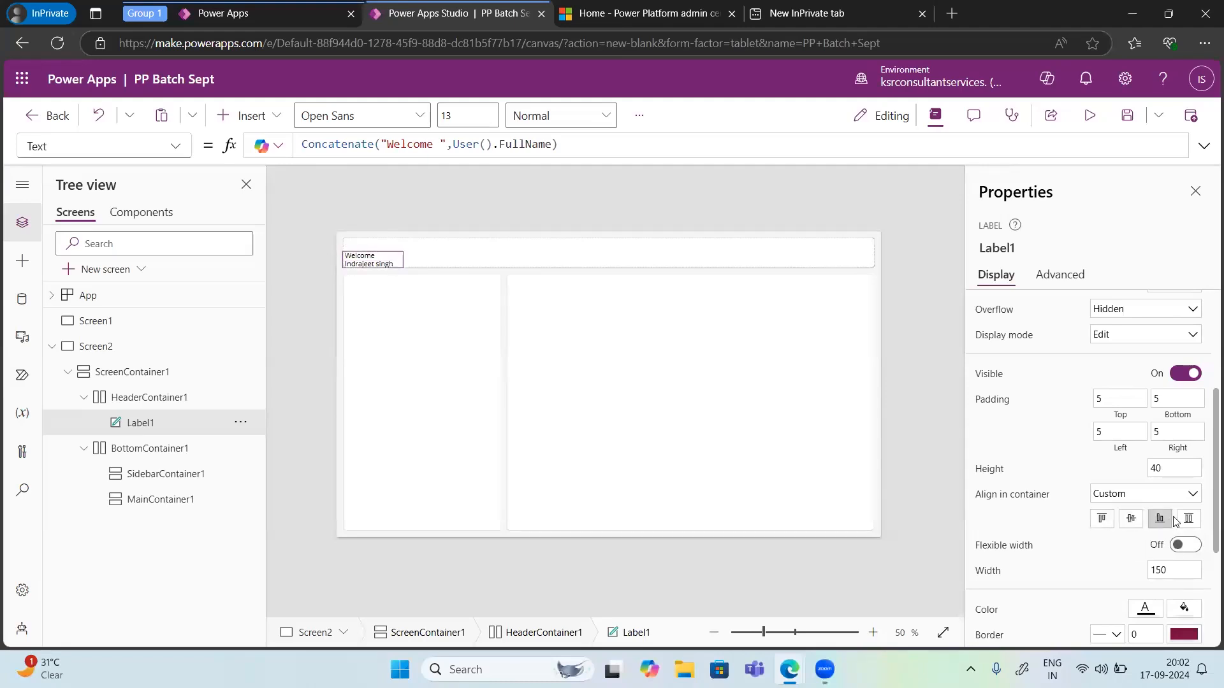
{"action": "left_click", "coordinate": [1189, 522]}
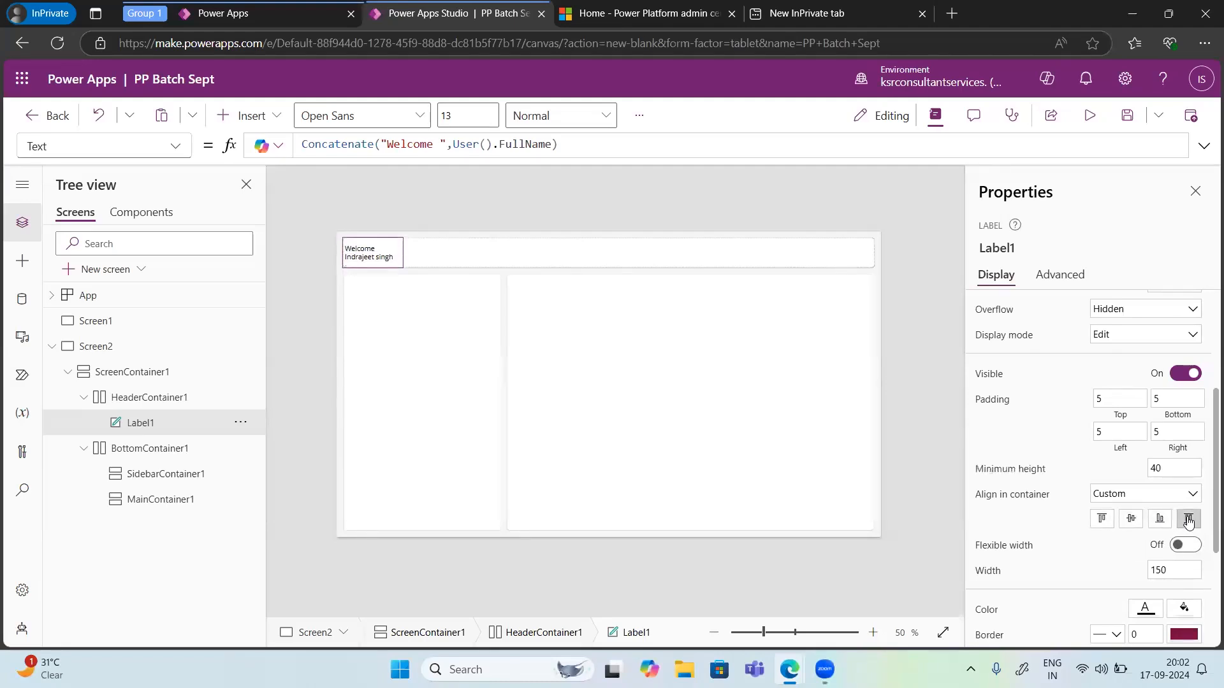
{"action": "double_click", "coordinate": [402, 257]}
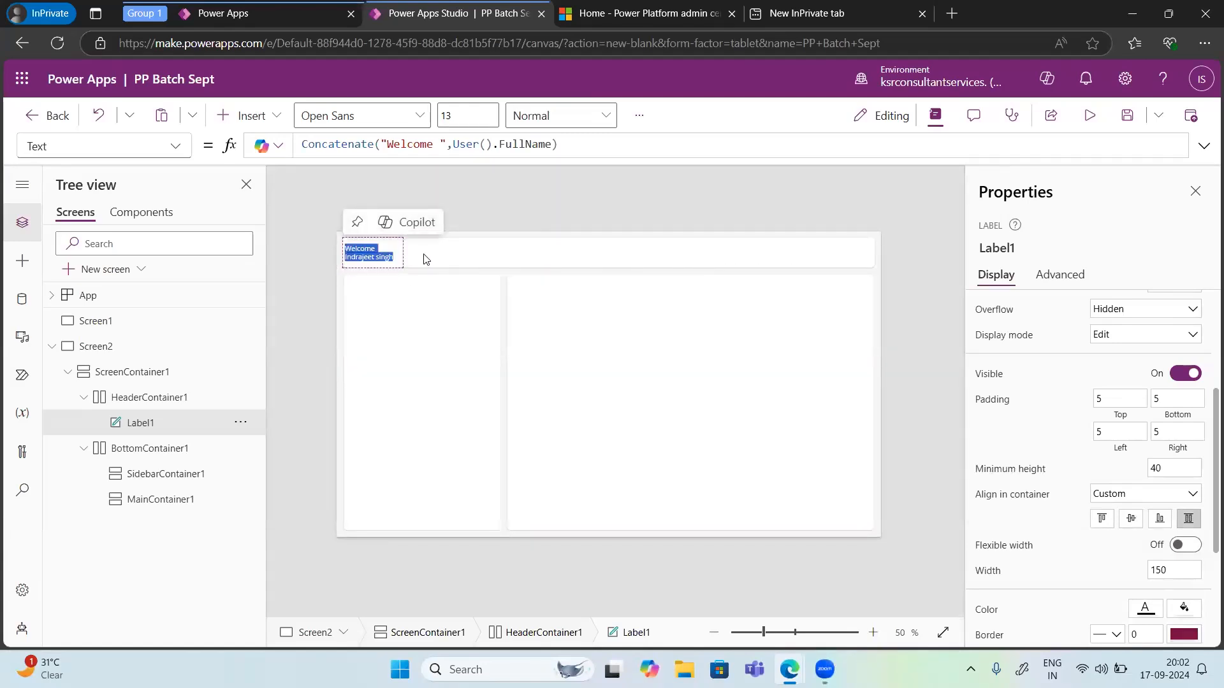
Step: Set the welcome label's width to 600
{"action": "scroll", "coordinate": [1055, 604], "scroll_direction": "down", "scroll_amount": 1}
{"action": "scroll", "coordinate": [1055, 603], "scroll_direction": "down", "scroll_amount": 3}
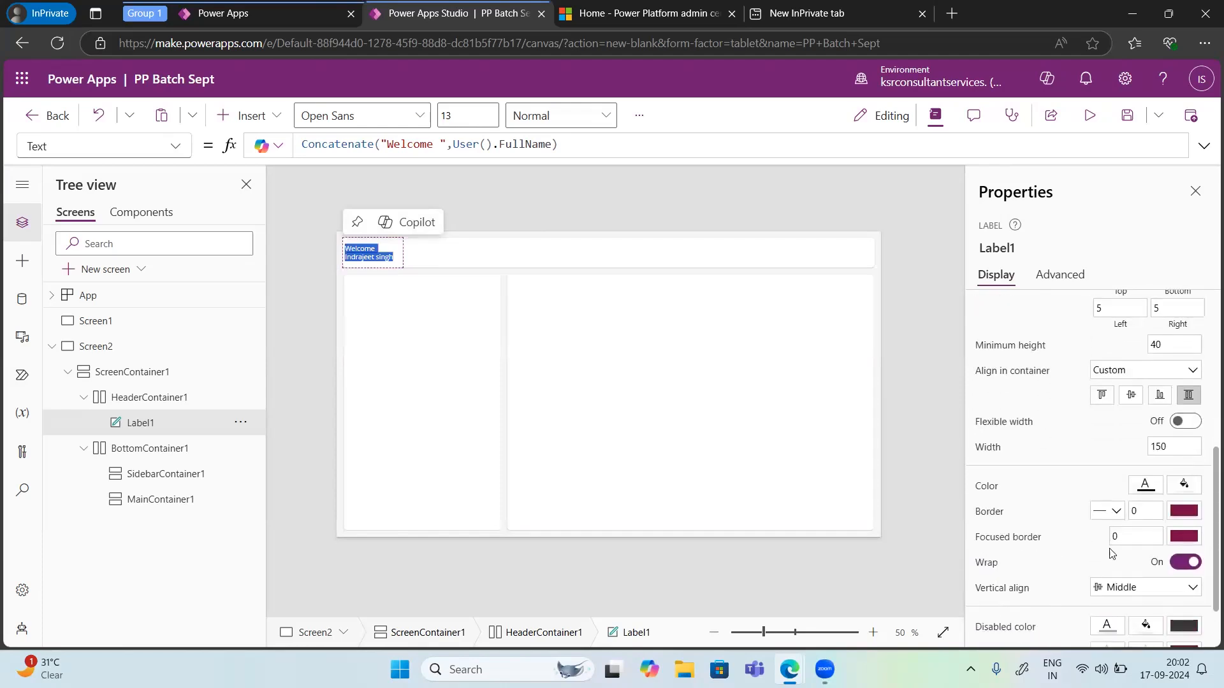
{"action": "left_click", "coordinate": [1173, 450]}
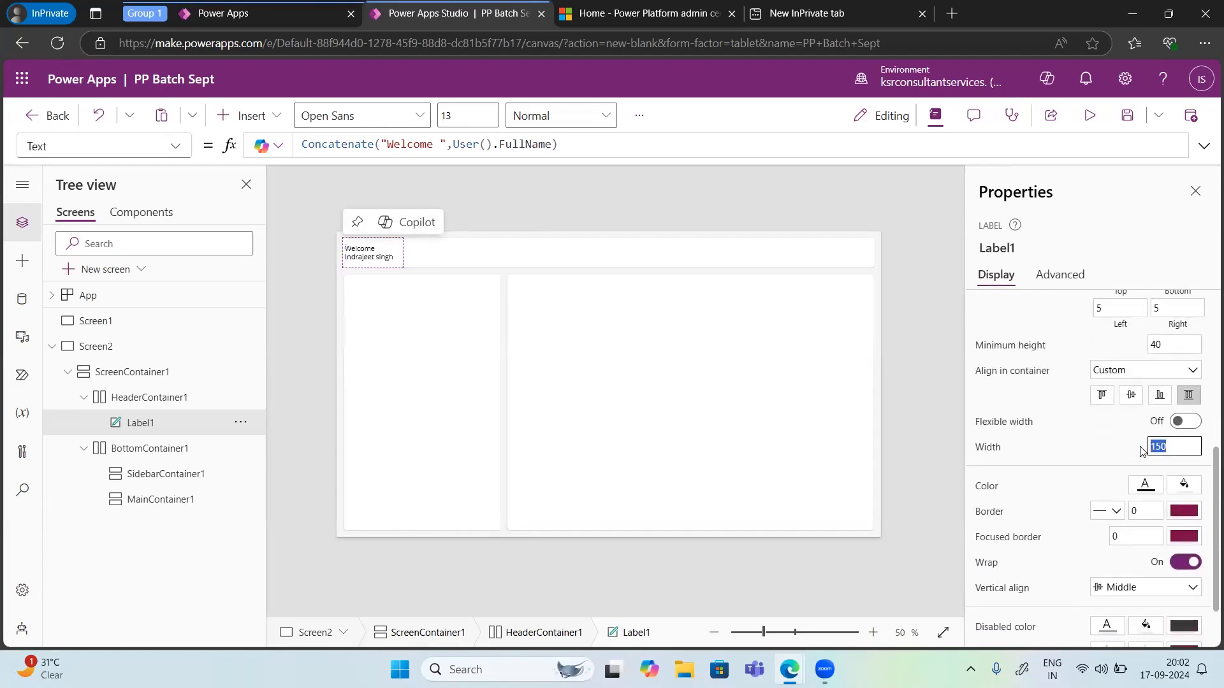
{"action": "type", "text": "600"}
{"action": "left_click", "coordinate": [1106, 446]}
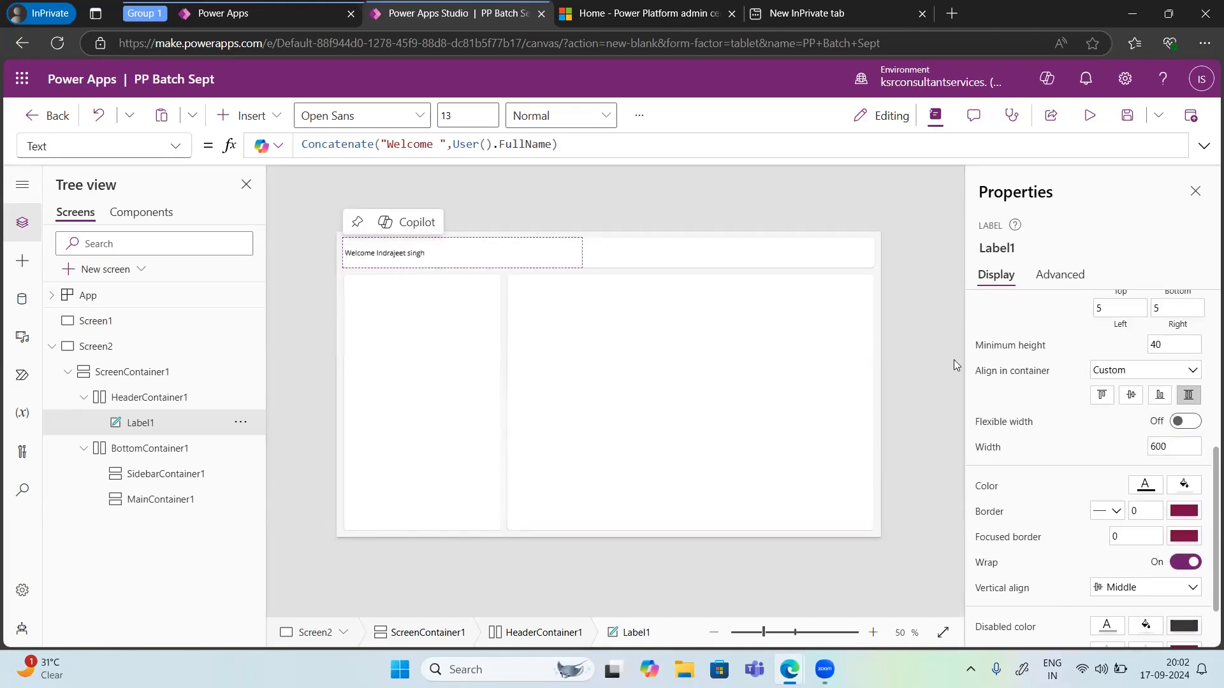
Step: Set the label's text alignment to right
{"action": "scroll", "coordinate": [1119, 466], "scroll_direction": "up", "scroll_amount": 5}
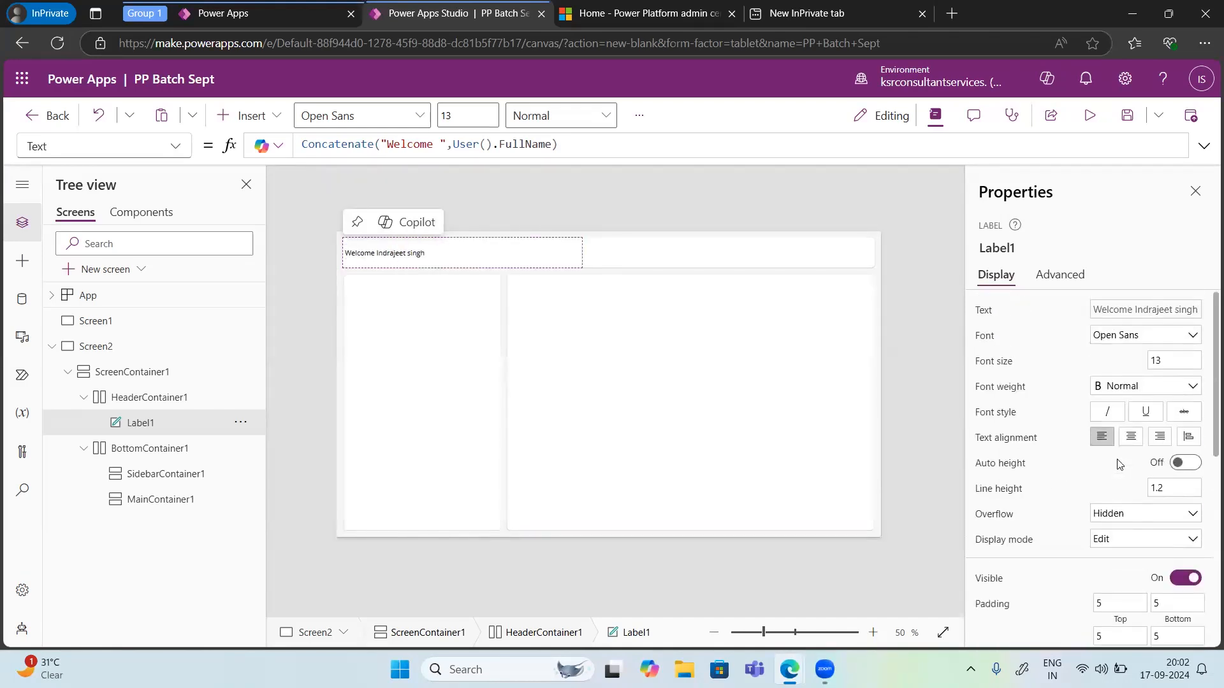
{"action": "left_click", "coordinate": [1131, 437]}
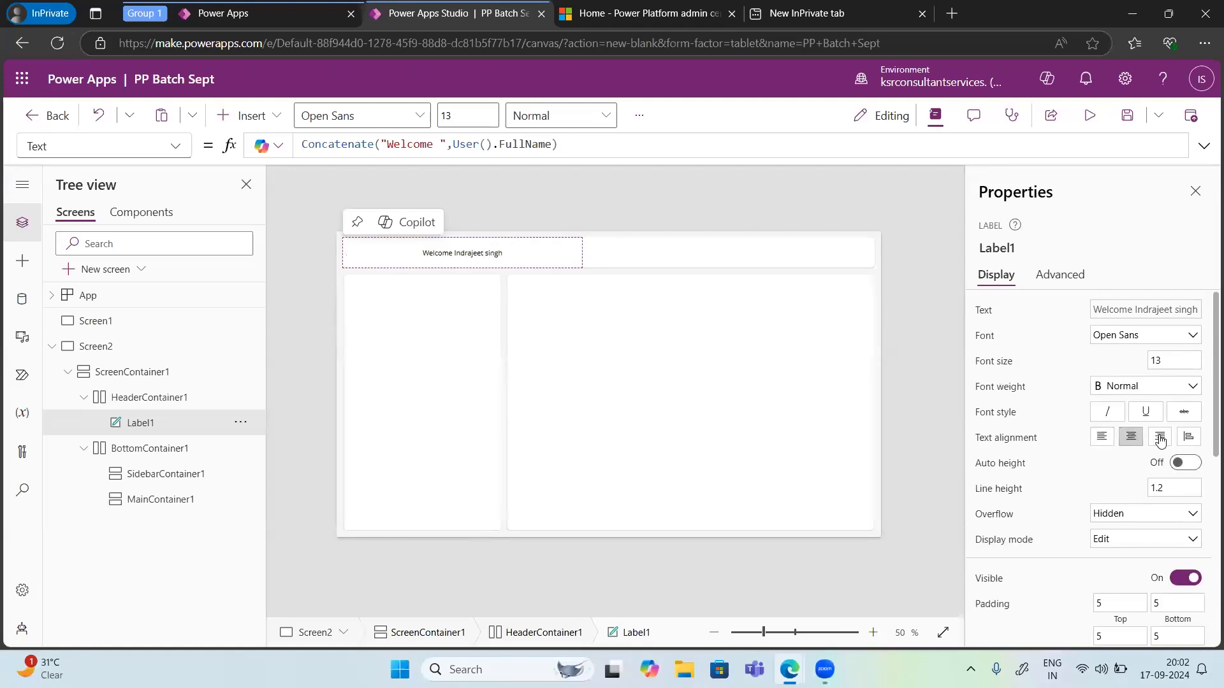
{"action": "left_click", "coordinate": [1160, 438]}
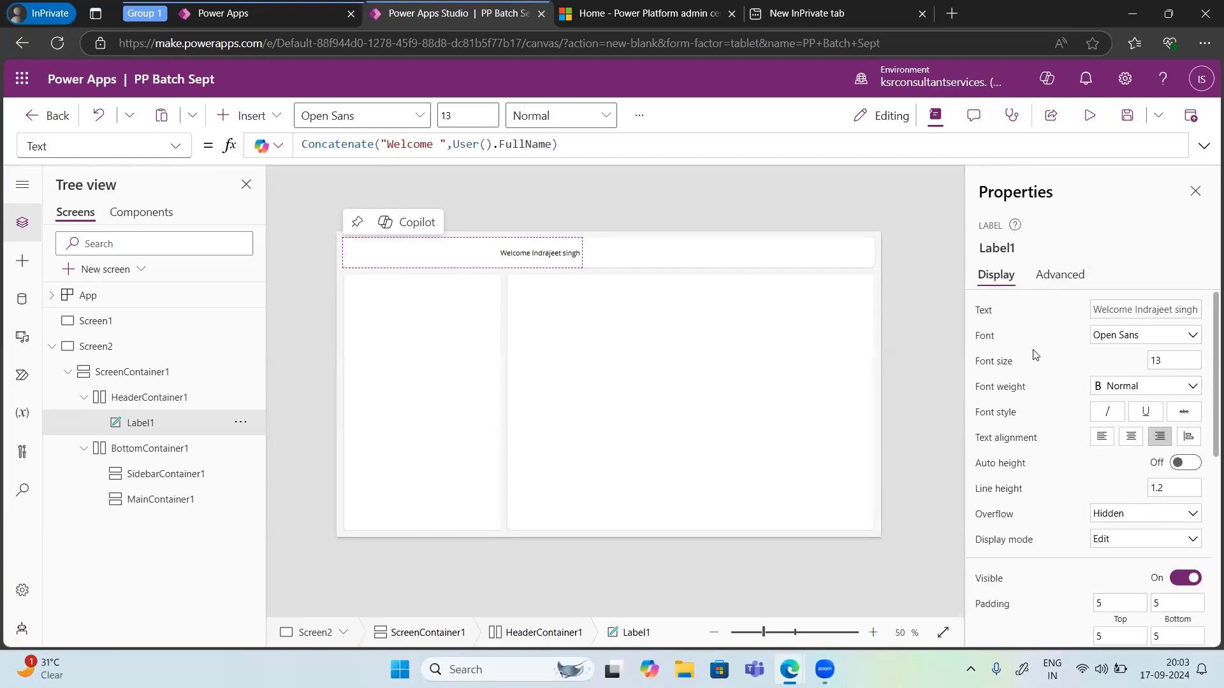
Step: Change the label's font to Segoe UI and its font size to 24
{"action": "left_click", "coordinate": [1120, 343]}
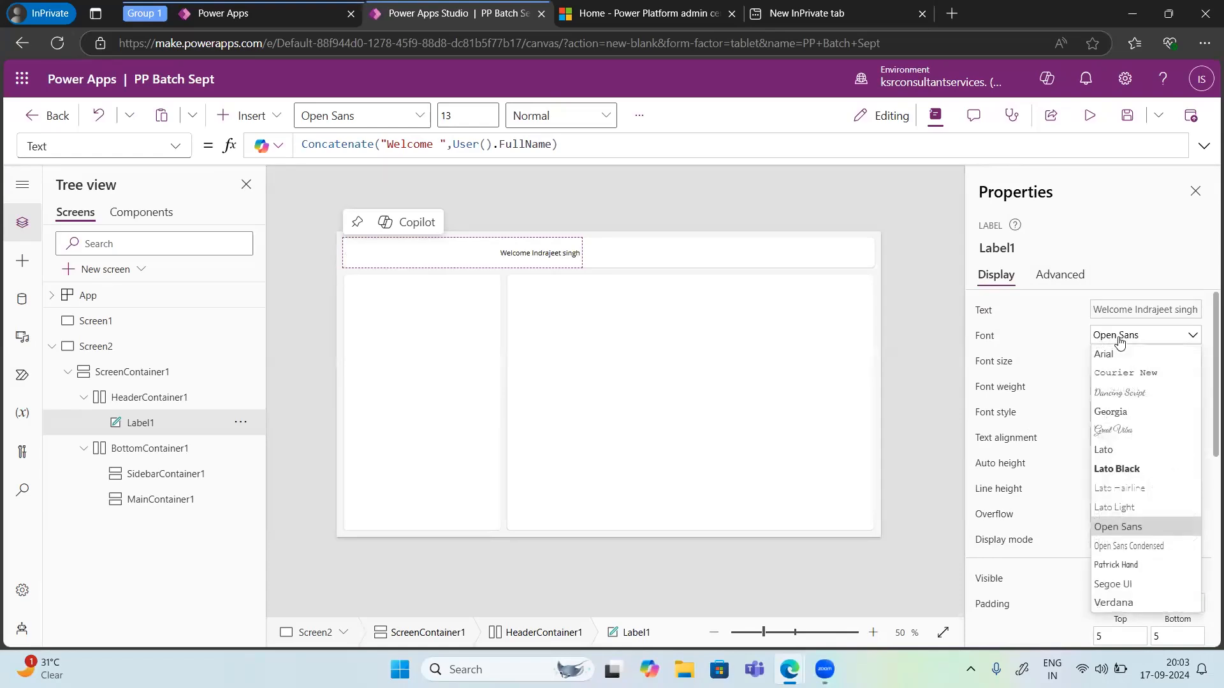
{"action": "left_click", "coordinate": [1109, 586]}
{"action": "left_click", "coordinate": [1164, 359]}
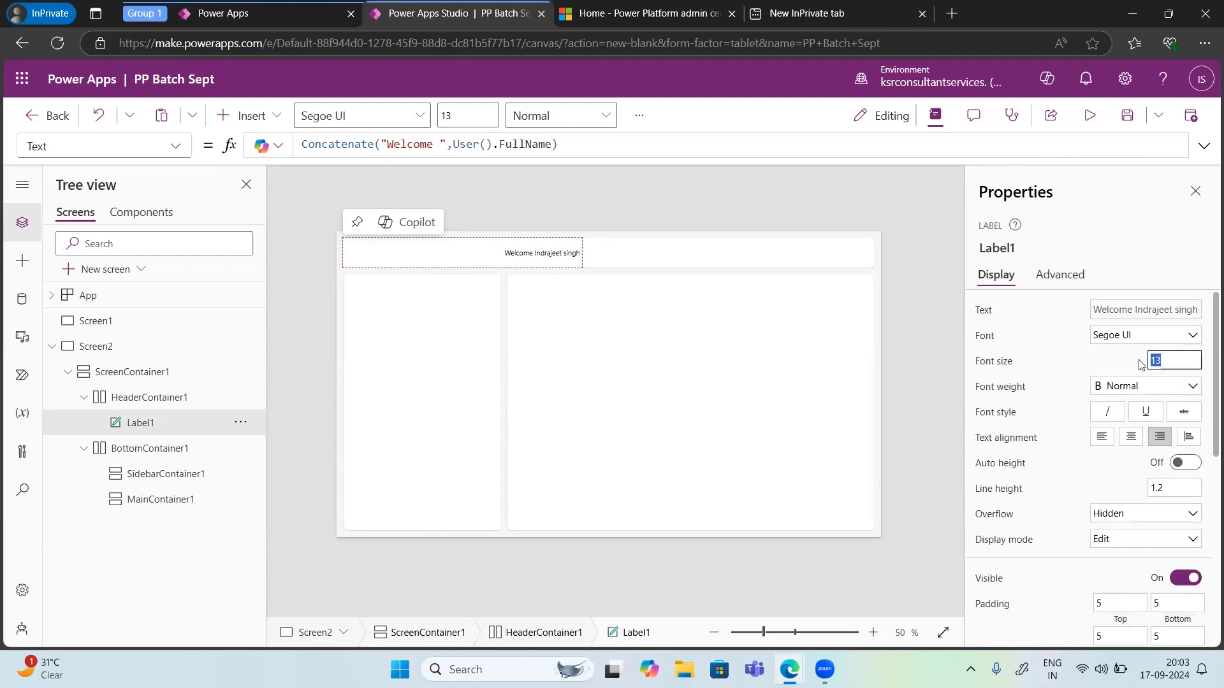
{"action": "type", "text": "24"}
Step: Make the label's text bold and italic
{"action": "left_click", "coordinate": [1122, 387]}
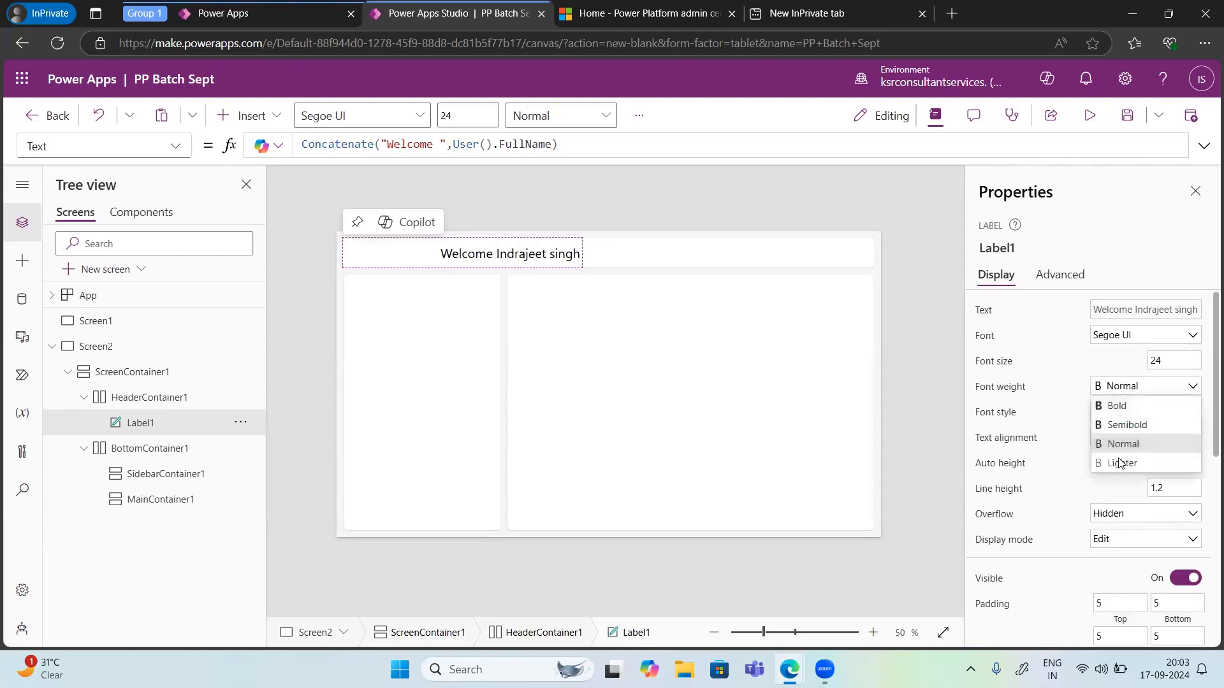
{"action": "left_click", "coordinate": [1116, 407]}
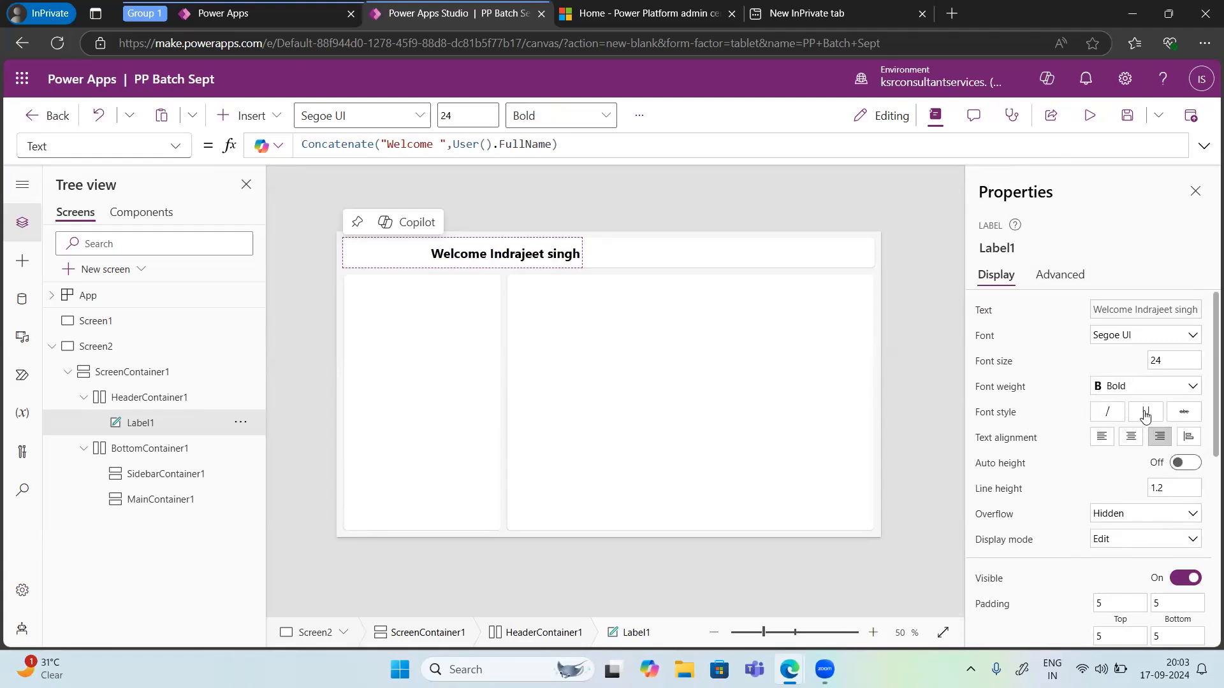
{"action": "left_click", "coordinate": [1109, 417]}
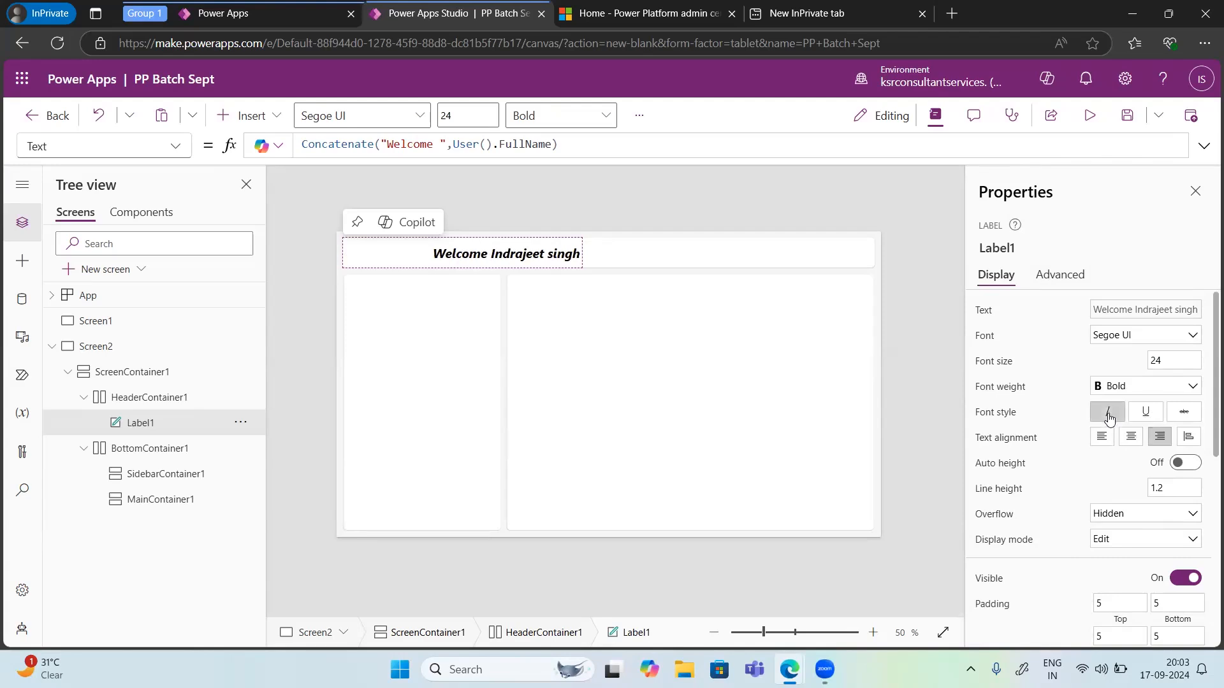
{"action": "left_click", "coordinate": [1146, 416]}
{"action": "left_click", "coordinate": [1148, 418]}
{"action": "left_click", "coordinate": [1184, 464]}
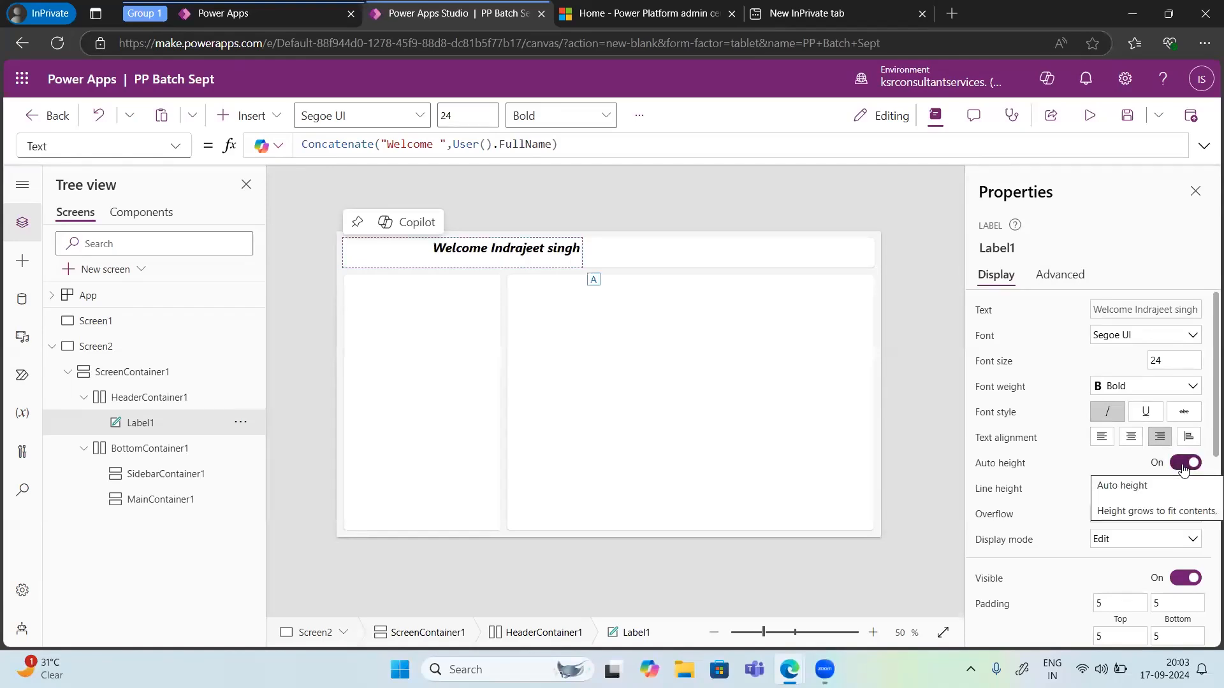
{"action": "left_click", "coordinate": [1183, 467]}
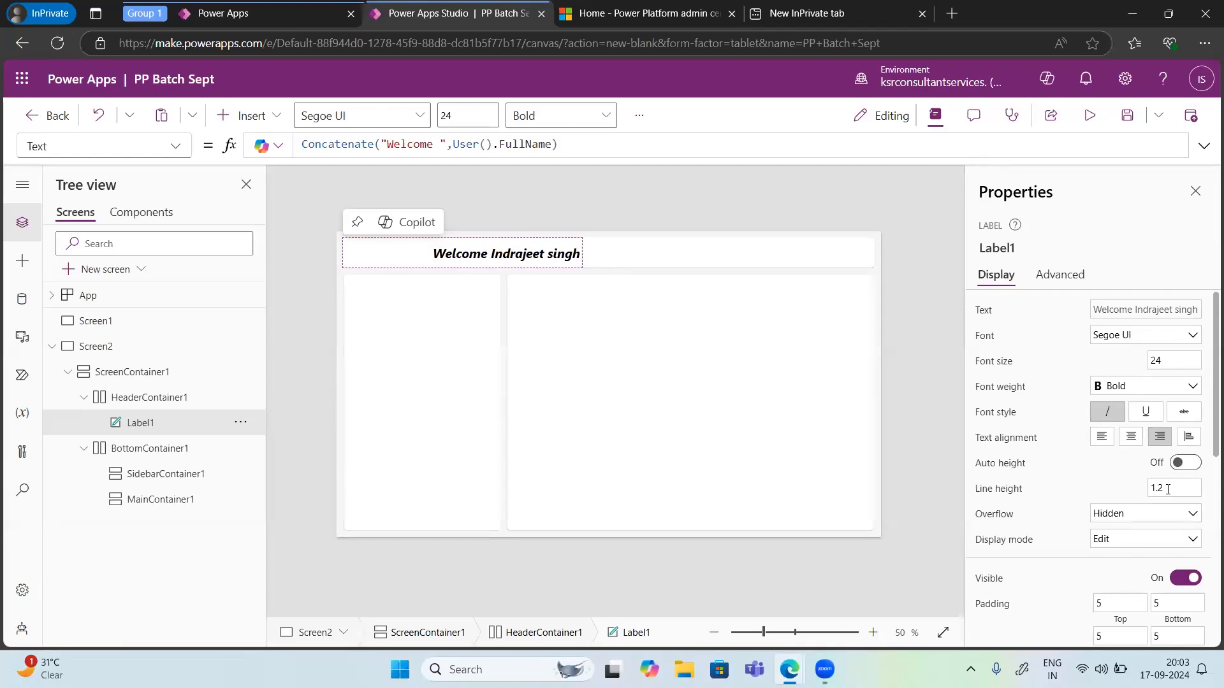
{"action": "left_click", "coordinate": [1169, 489]}
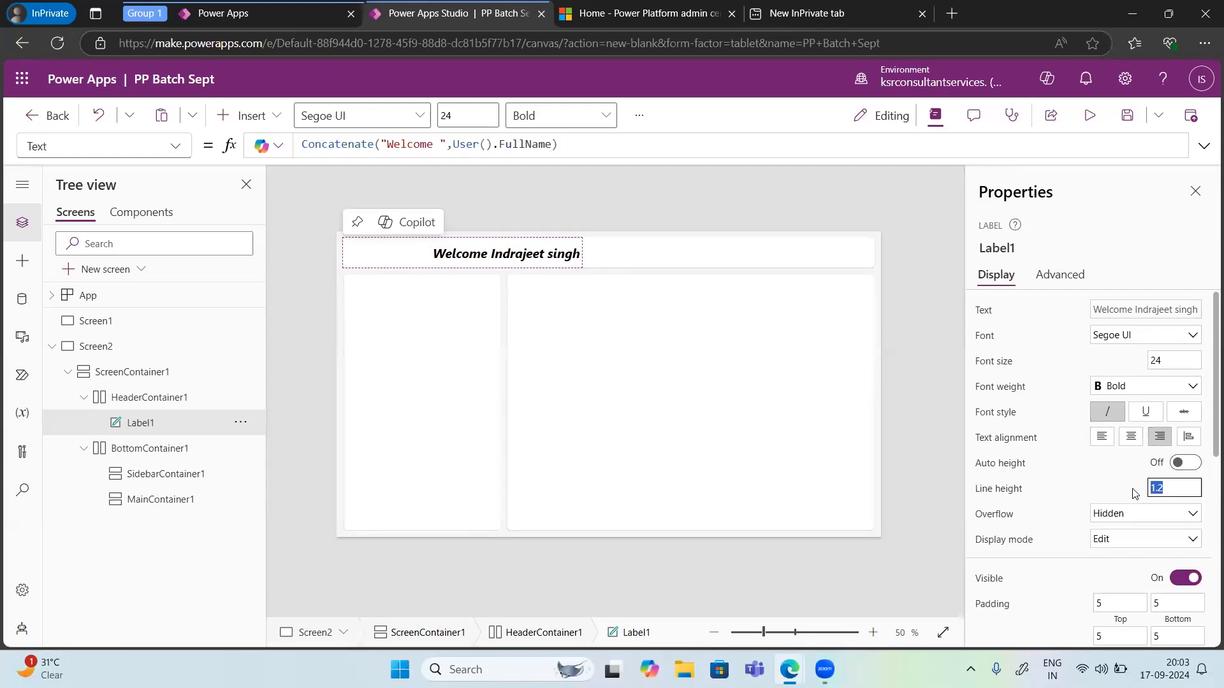
{"action": "left_click", "coordinate": [1106, 518]}
{"action": "left_click", "coordinate": [1106, 521]}
Step: Review the label's remaining Display properties and its full Advanced property list
{"action": "scroll", "coordinate": [1106, 522], "scroll_direction": "down", "scroll_amount": 3}
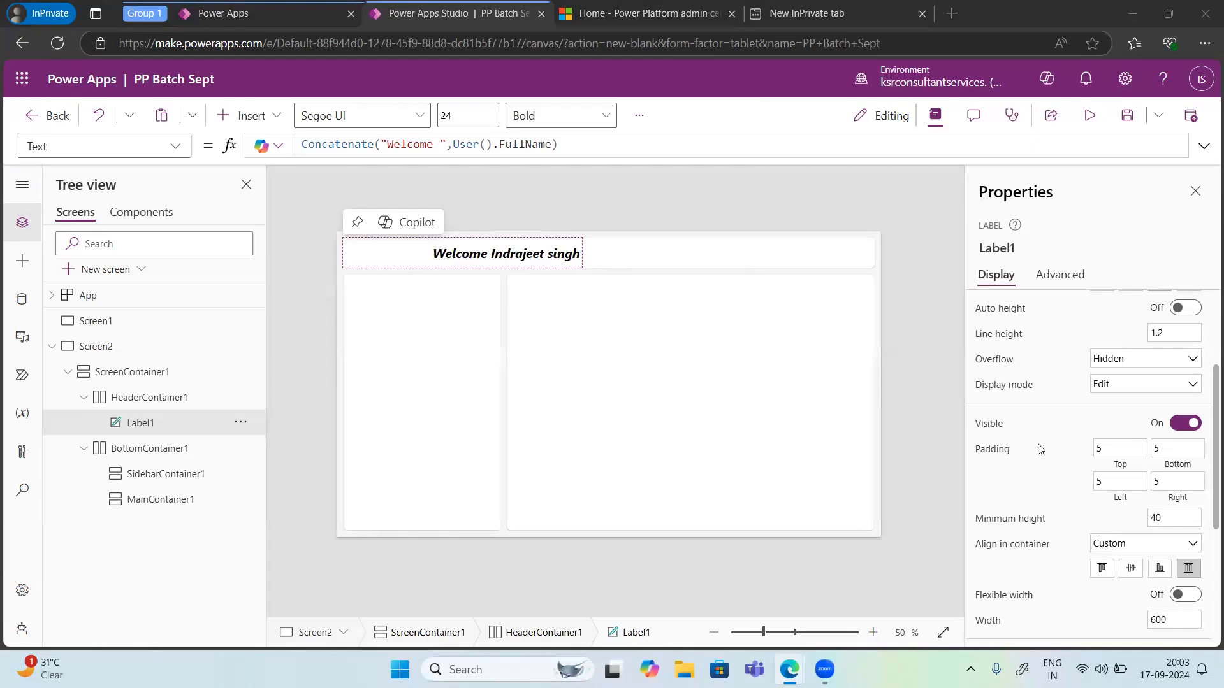
{"action": "scroll", "coordinate": [1044, 504], "scroll_direction": "down", "scroll_amount": 3}
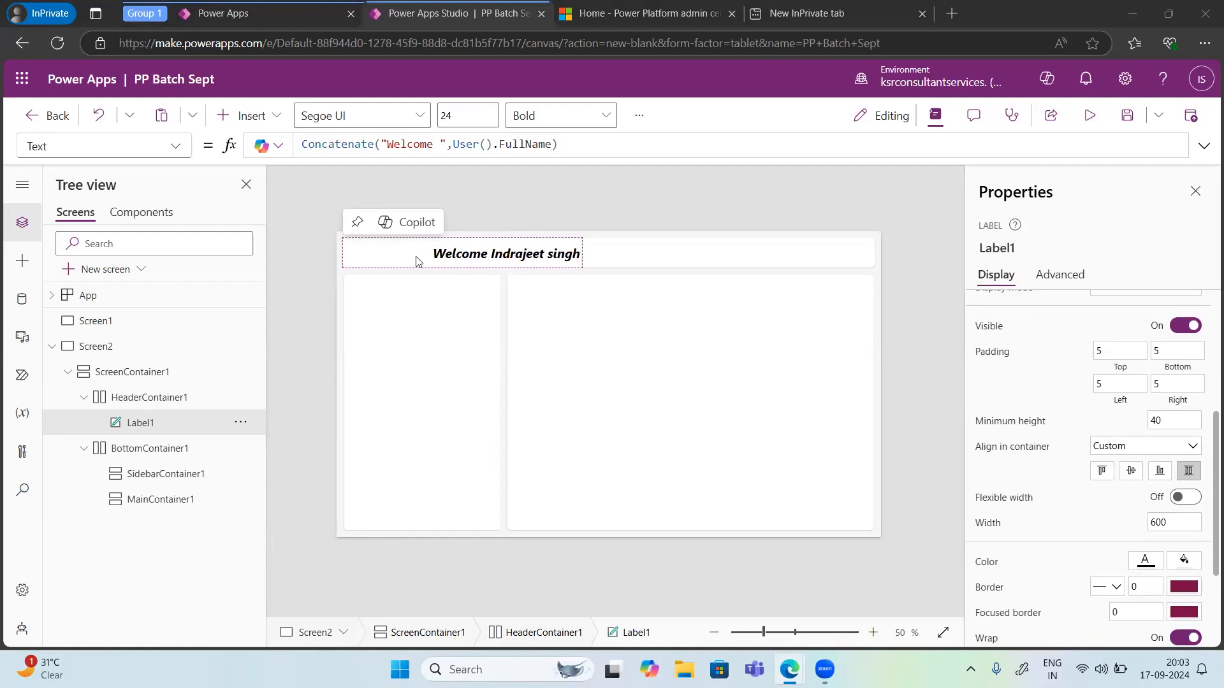
{"action": "scroll", "coordinate": [1065, 390], "scroll_direction": "down", "scroll_amount": 1}
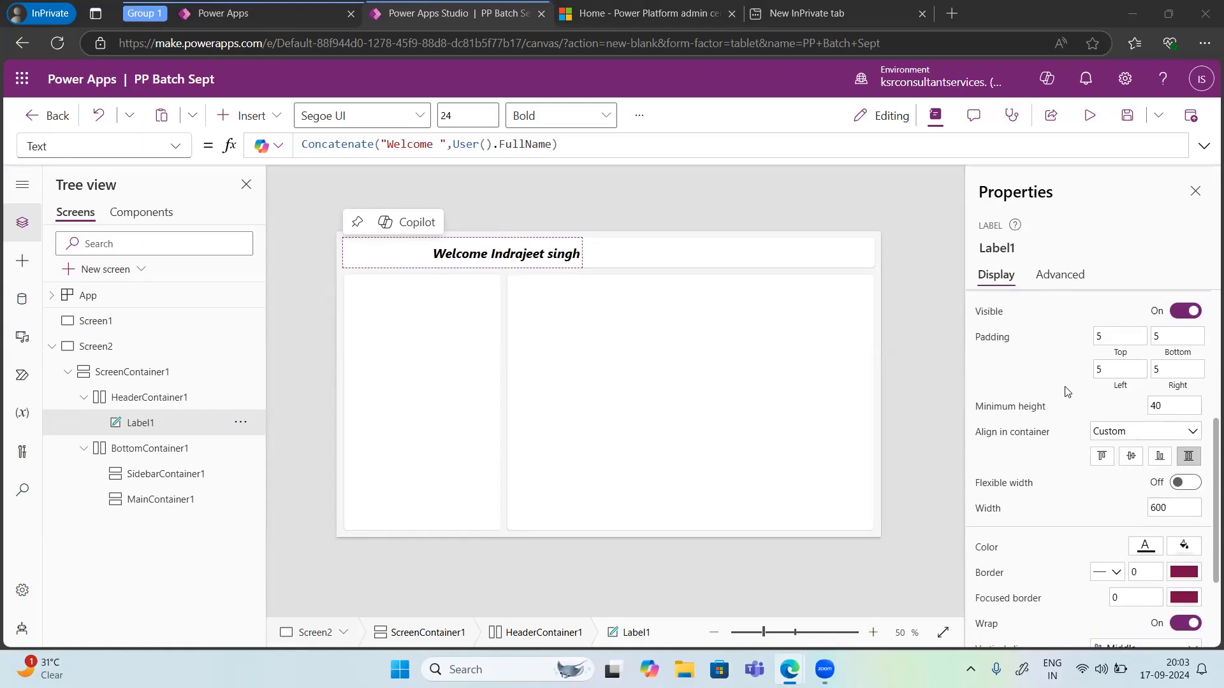
{"action": "scroll", "coordinate": [1054, 448], "scroll_direction": "down", "scroll_amount": 3}
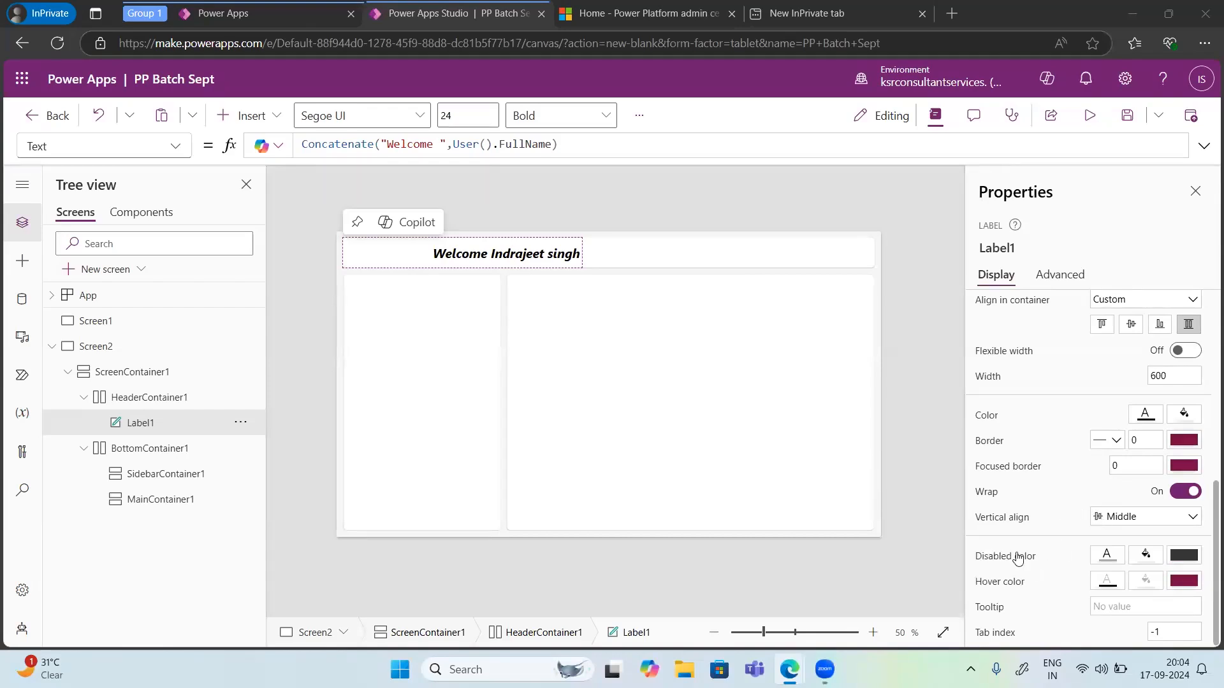
{"action": "left_click", "coordinate": [1060, 274]}
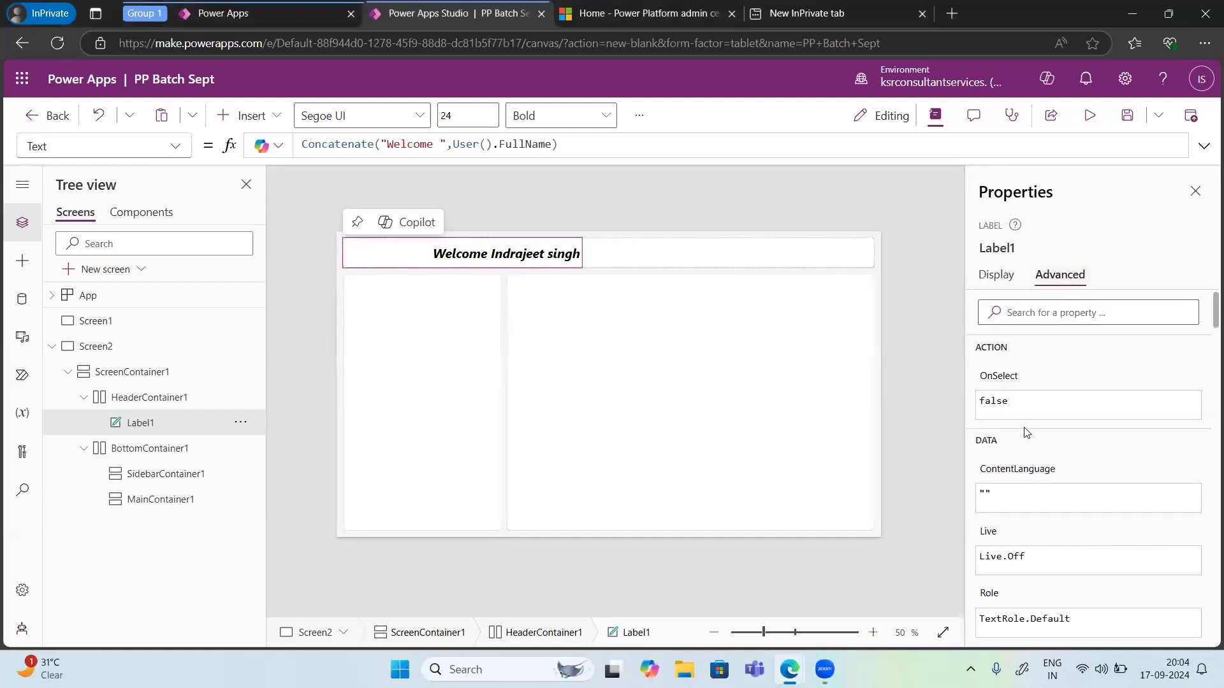
{"action": "scroll", "coordinate": [1027, 433], "scroll_direction": "down", "scroll_amount": 4}
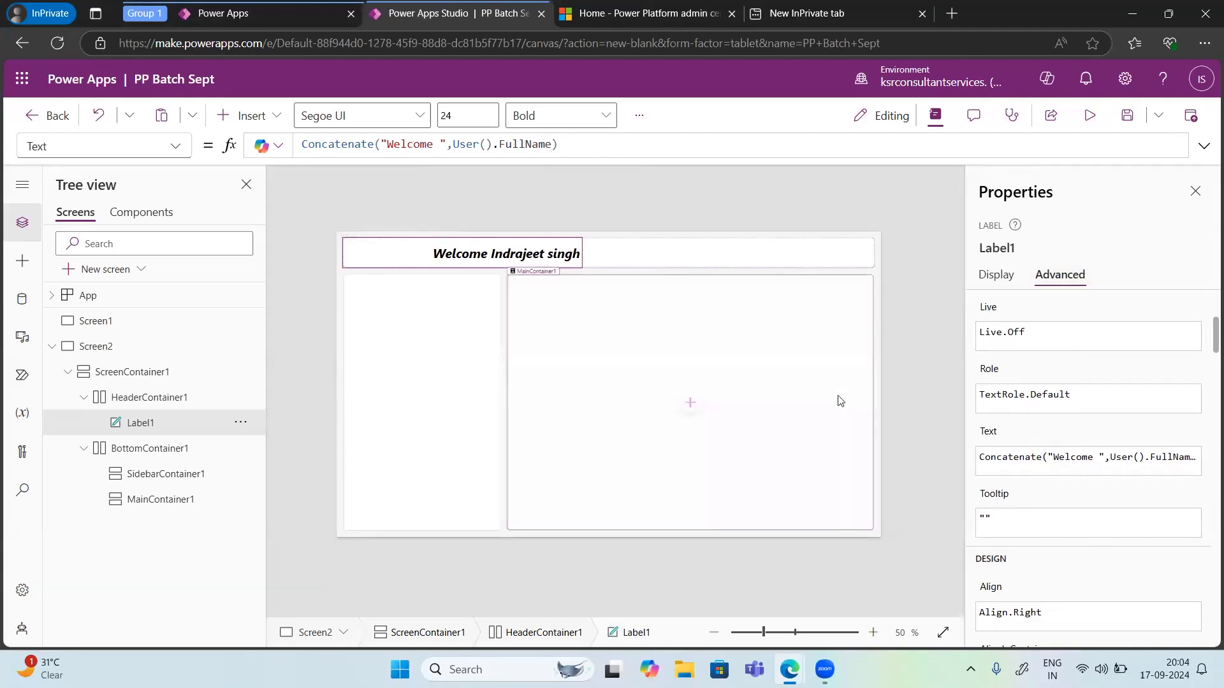
{"action": "scroll", "coordinate": [1114, 567], "scroll_direction": "down", "scroll_amount": 6}
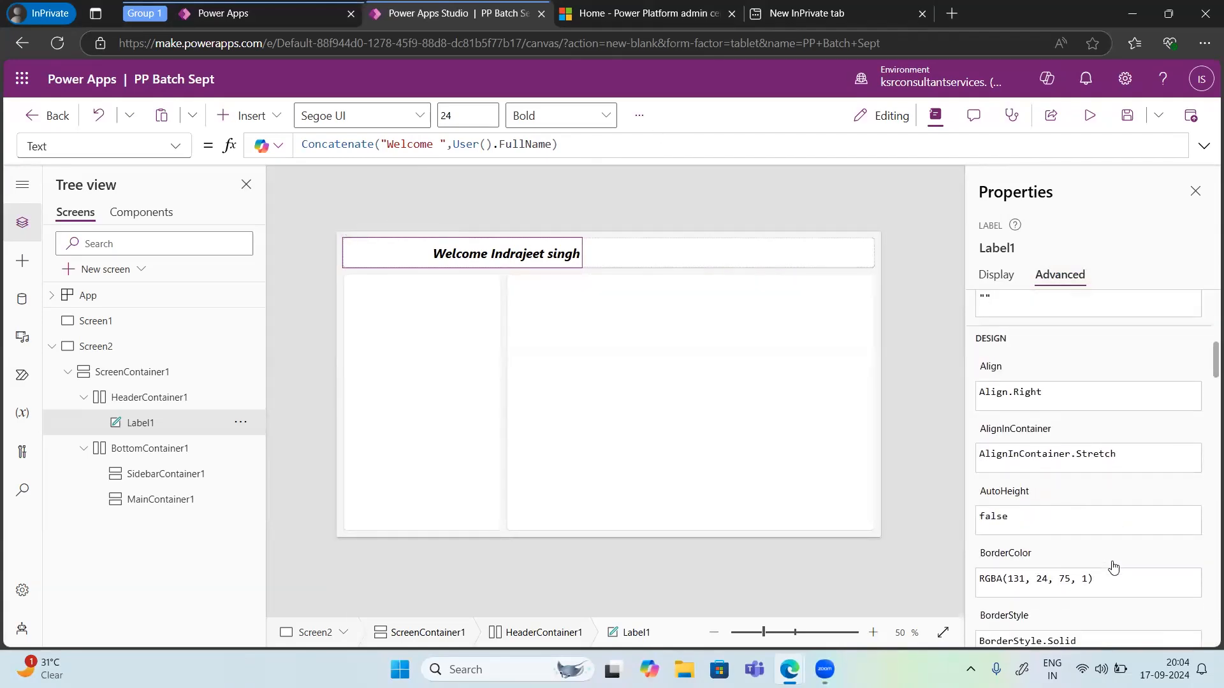
{"action": "scroll", "coordinate": [1115, 567], "scroll_direction": "down", "scroll_amount": 10}
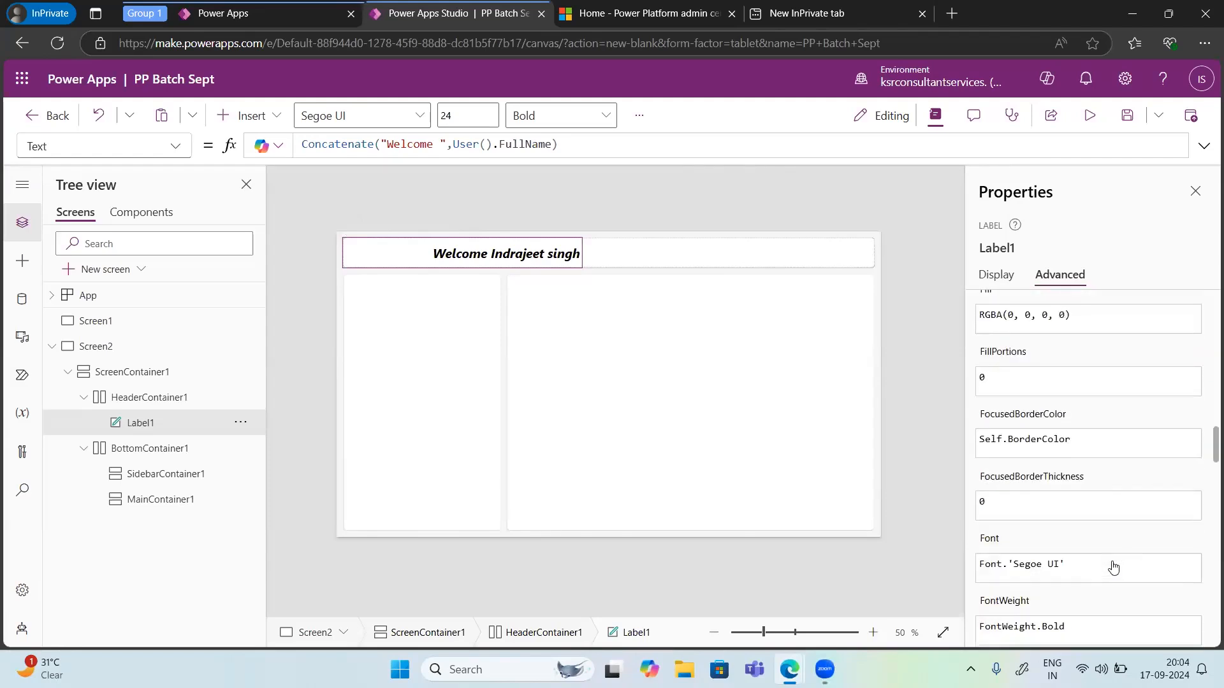
{"action": "scroll", "coordinate": [1115, 566], "scroll_direction": "down", "scroll_amount": 10}
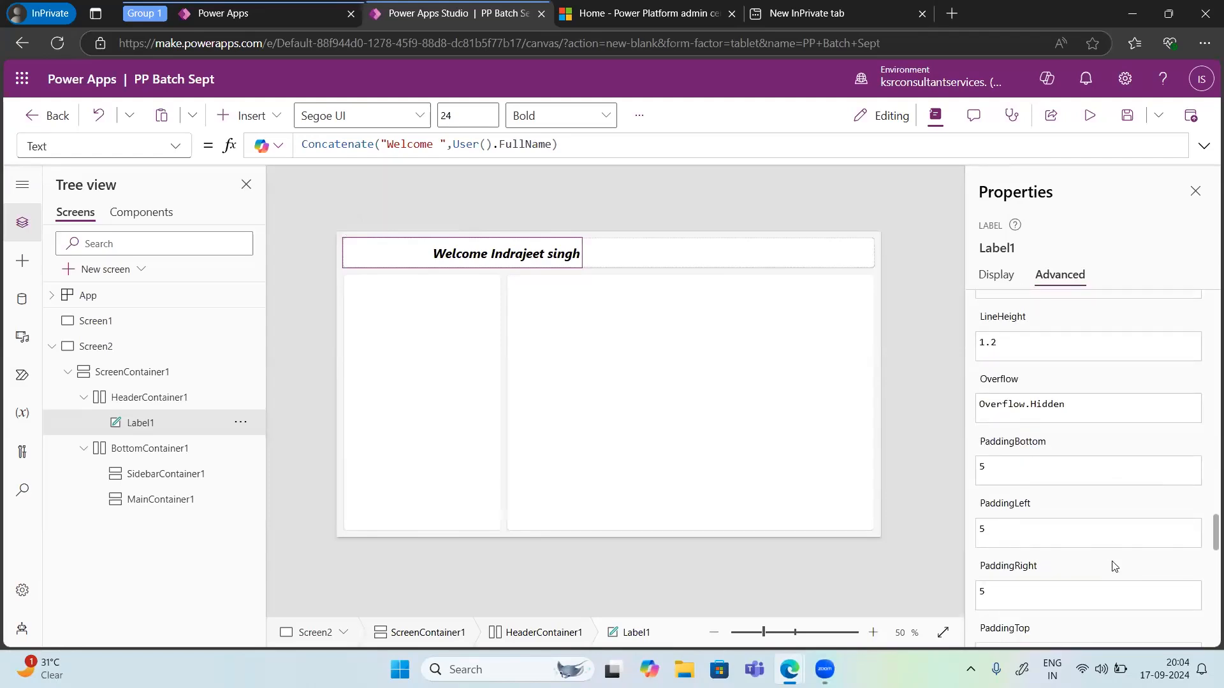
{"action": "scroll", "coordinate": [1114, 567], "scroll_direction": "down", "scroll_amount": 10}
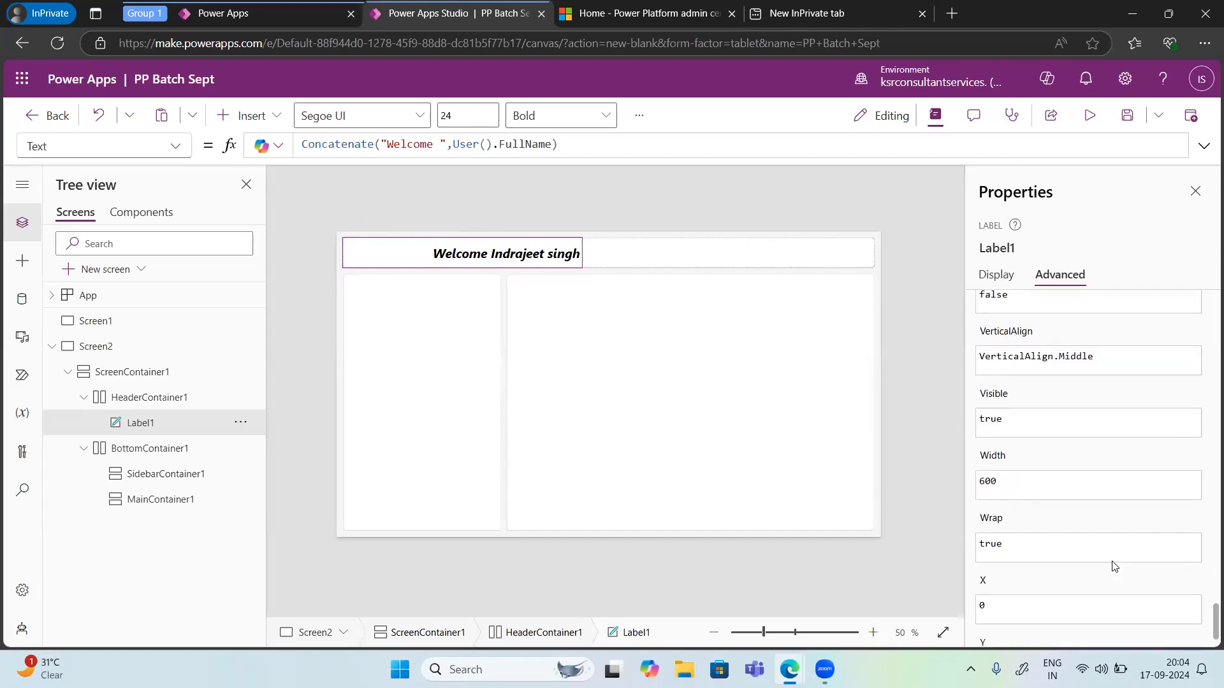
{"action": "scroll", "coordinate": [1115, 567], "scroll_direction": "down", "scroll_amount": 1}
{"action": "scroll", "coordinate": [1115, 567], "scroll_direction": "up", "scroll_amount": 15}
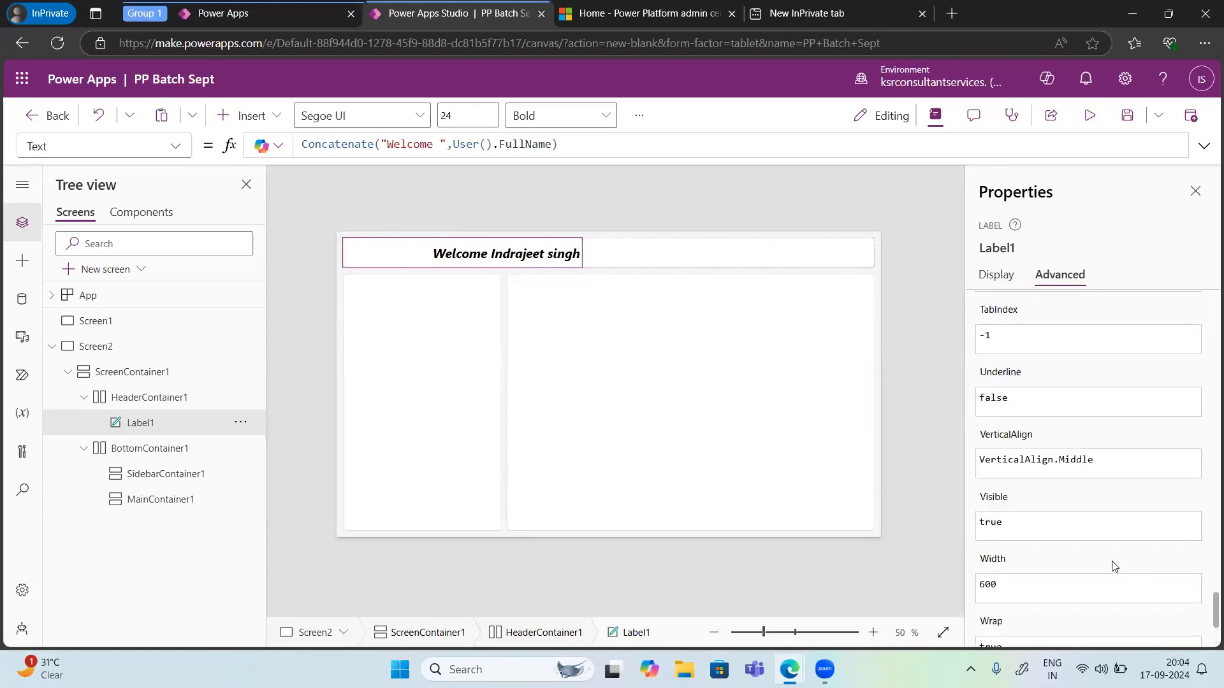
{"action": "scroll", "coordinate": [1115, 567], "scroll_direction": "down", "scroll_amount": 15}
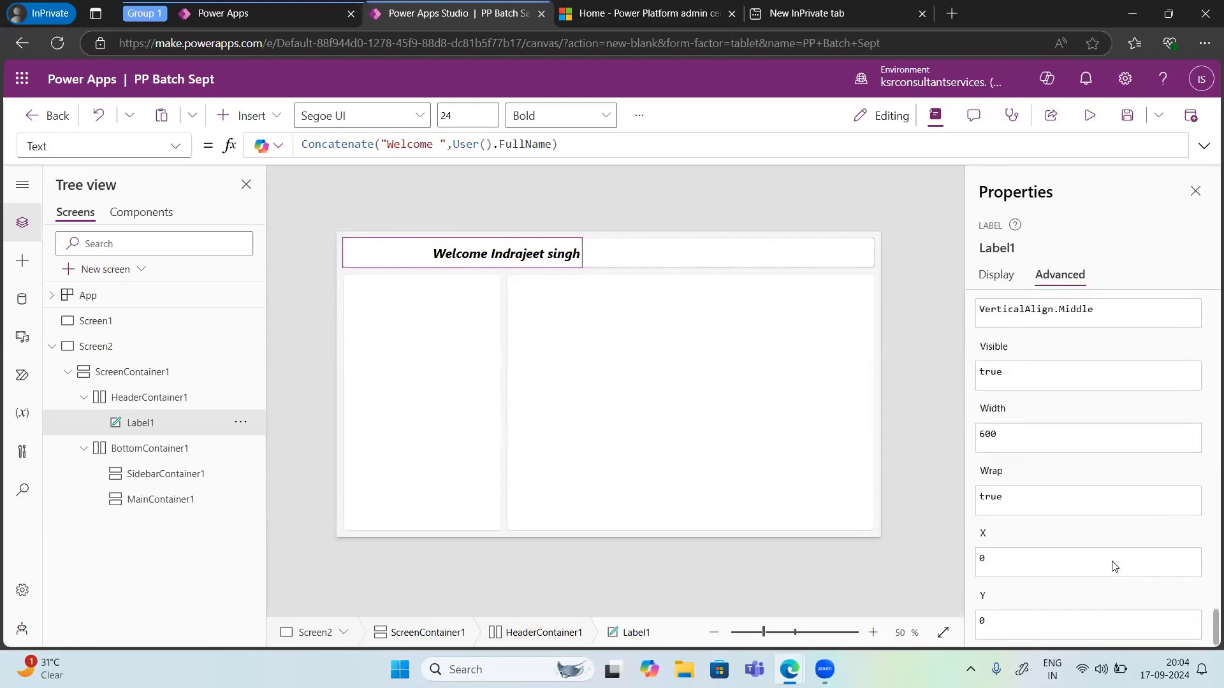
{"action": "scroll", "coordinate": [1115, 567], "scroll_direction": "up", "scroll_amount": 1}
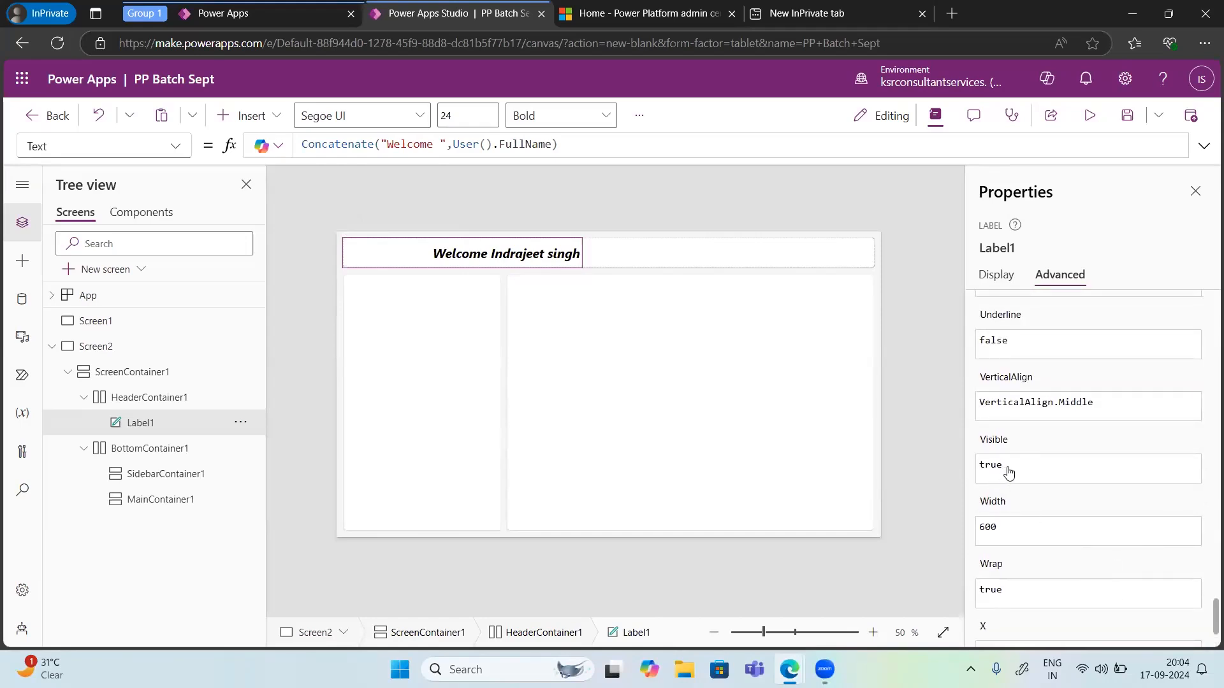
Step: Set the label's Visible property to false, then back to true
{"action": "left_click", "coordinate": [1008, 470]}
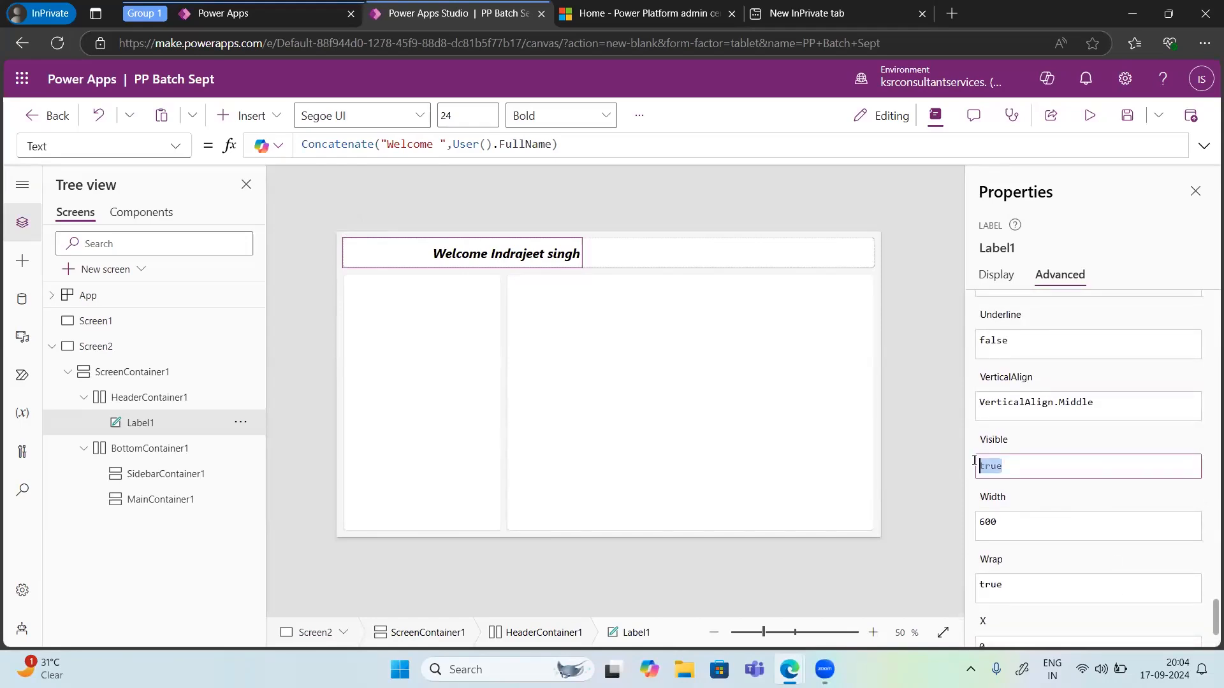
{"action": "type", "text": "false"}
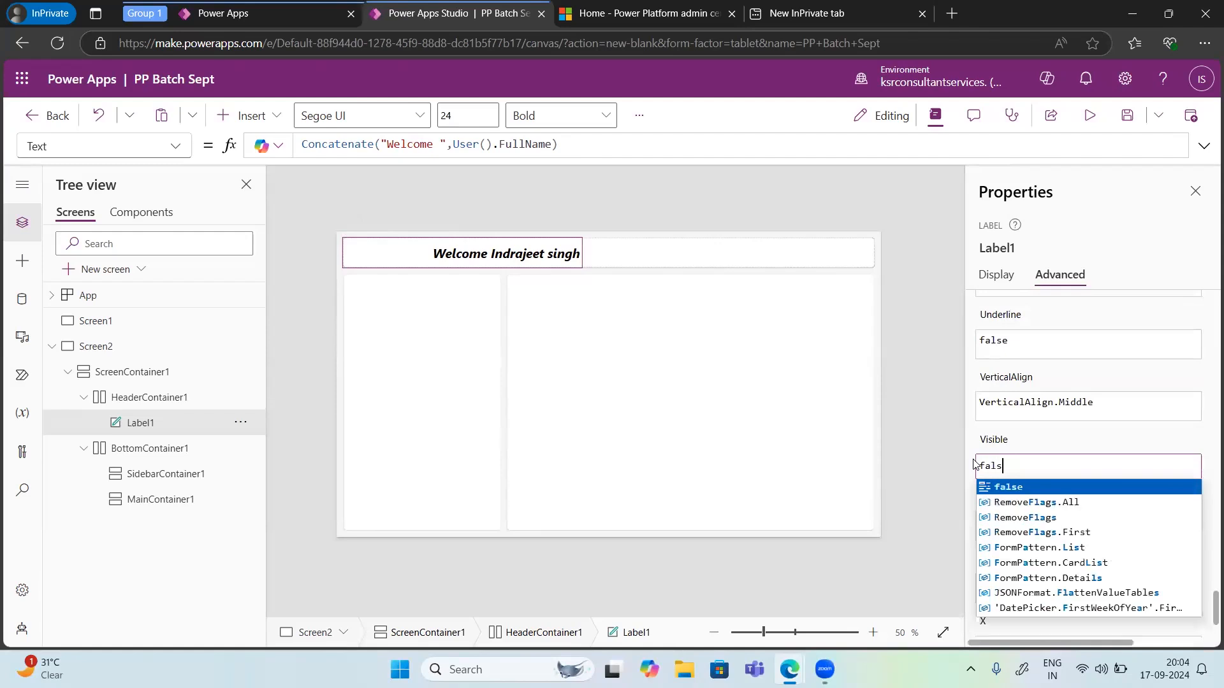
{"action": "left_click", "coordinate": [1023, 444]}
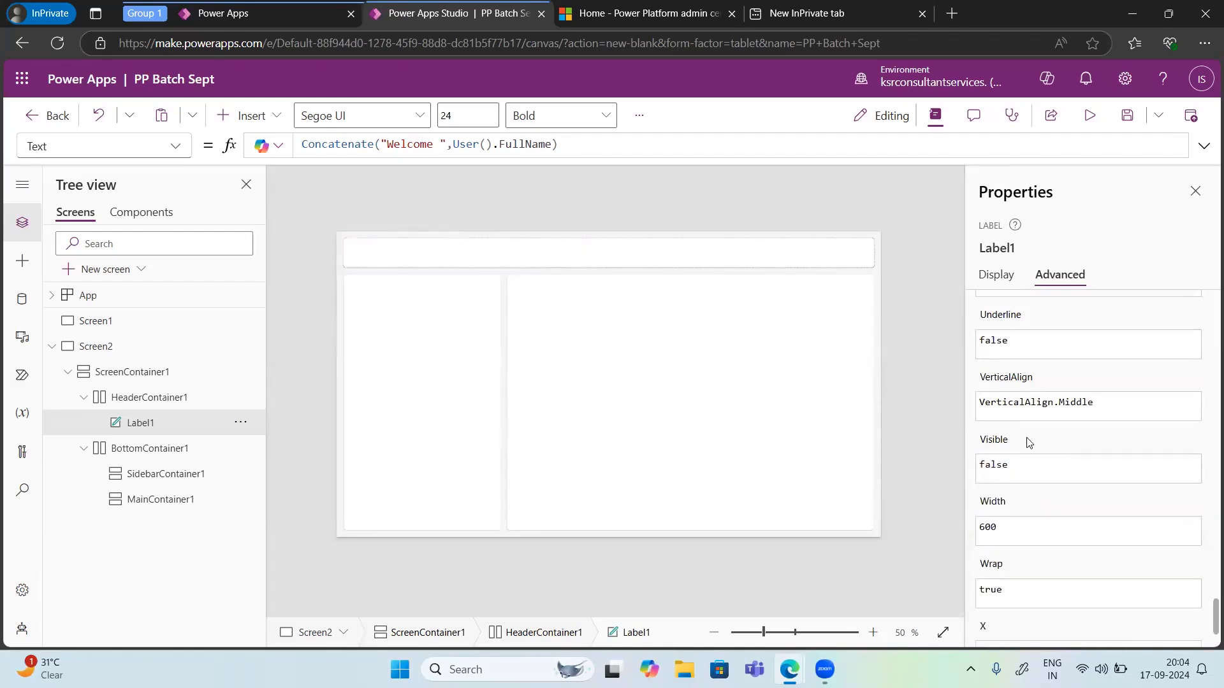
{"action": "left_click", "coordinate": [1022, 465]}
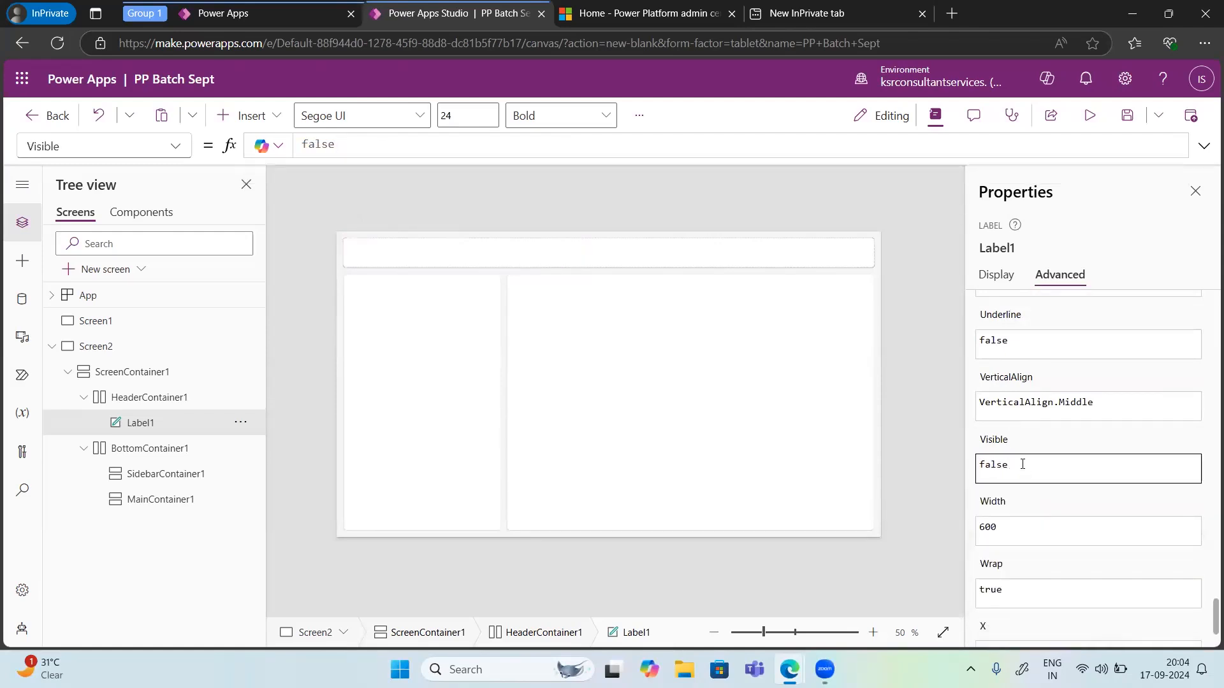
{"action": "key", "text": "BackSpace"}
{"action": "key", "text": "BackSpace"}
{"action": "key", "text": "BackSpace"}
{"action": "key", "text": "BackSpace"}
{"action": "key", "text": "BackSpace"}
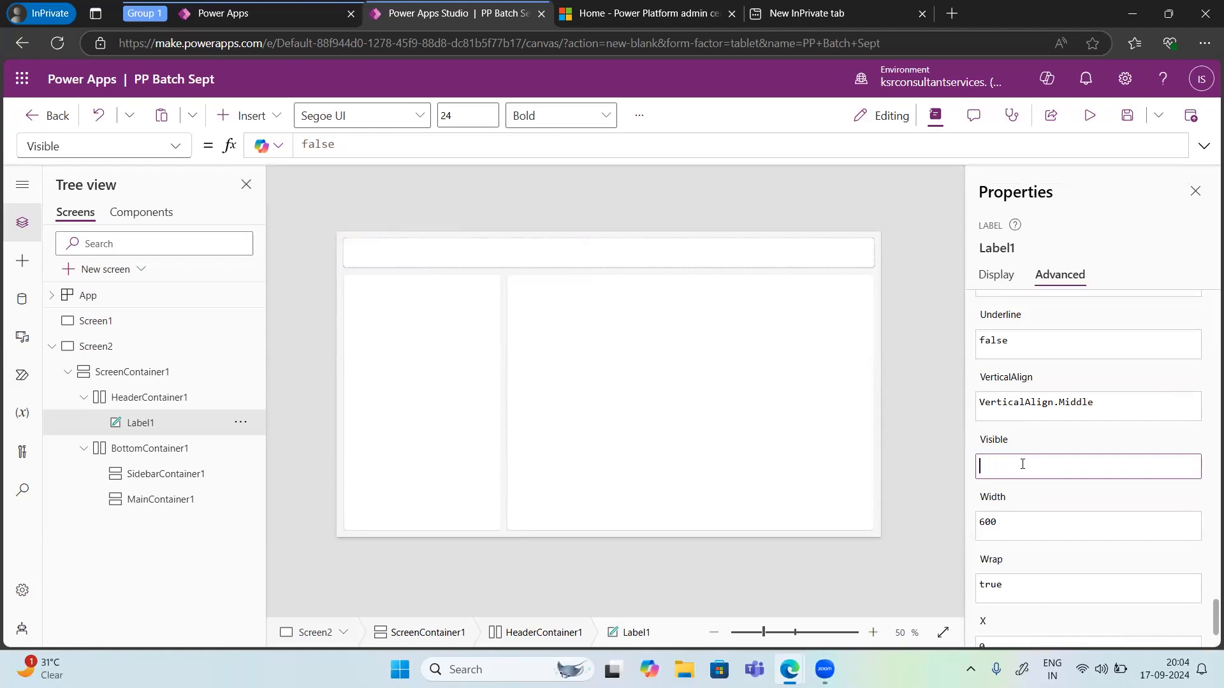
{"action": "type", "text": "true"}
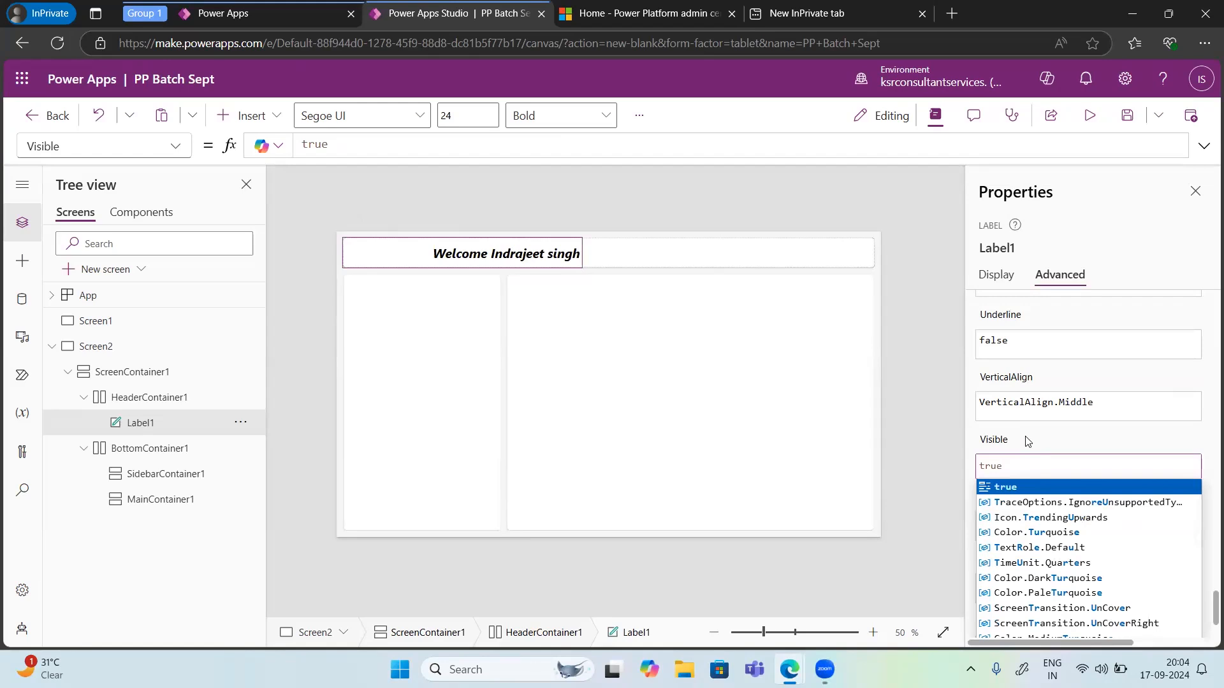
{"action": "key", "text": "Return"}
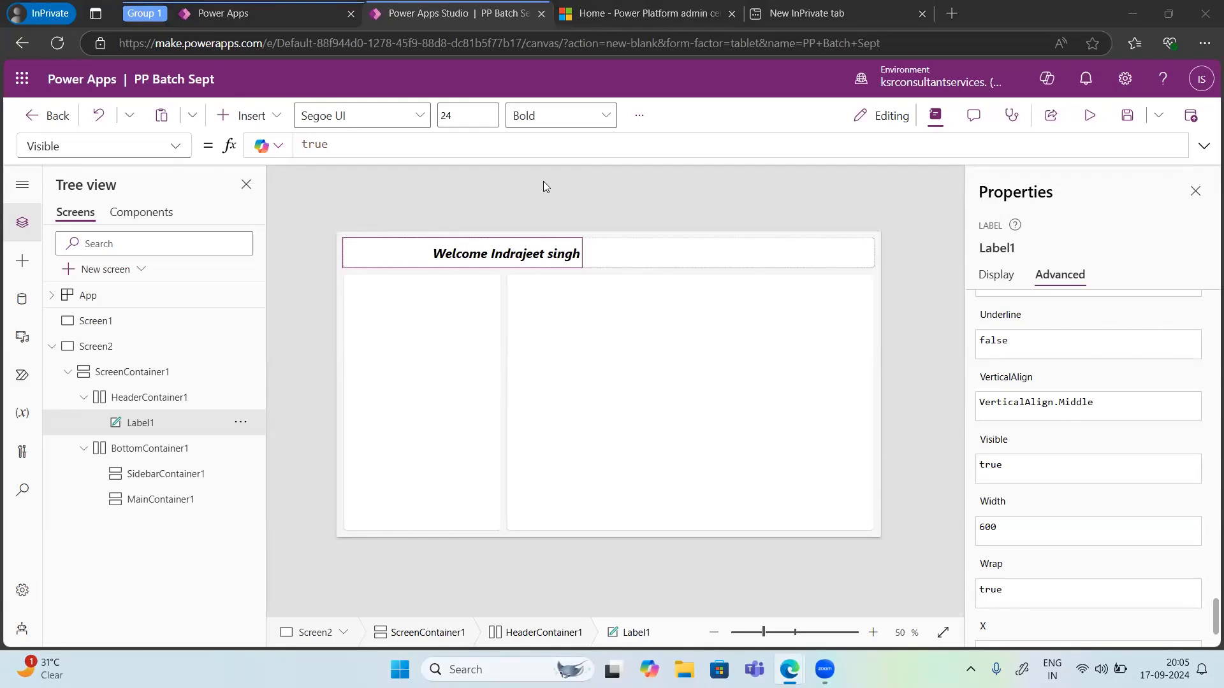
Step: Show the Copilot formula explanation for the label's Visible property, then deselect the label
{"action": "left_click", "coordinate": [263, 149]}
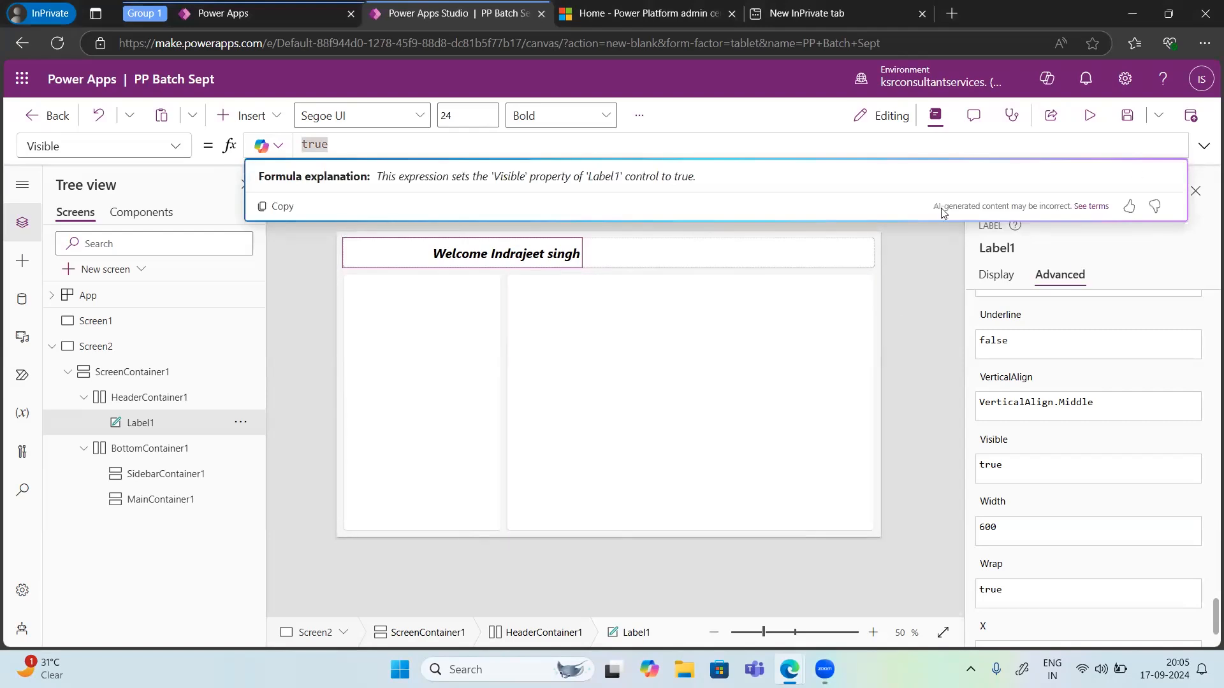
{"action": "left_click", "coordinate": [909, 292]}
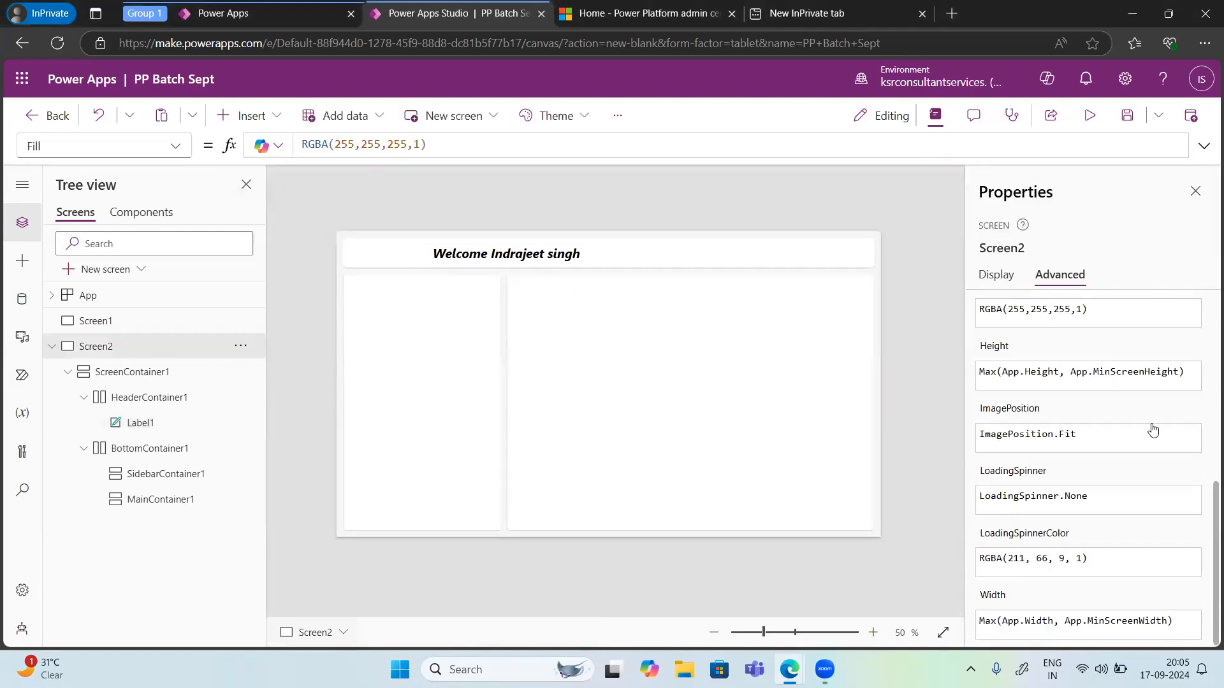
Step: Review the screen's Display and Advanced properties
{"action": "scroll", "coordinate": [1153, 430], "scroll_direction": "up", "scroll_amount": 10}
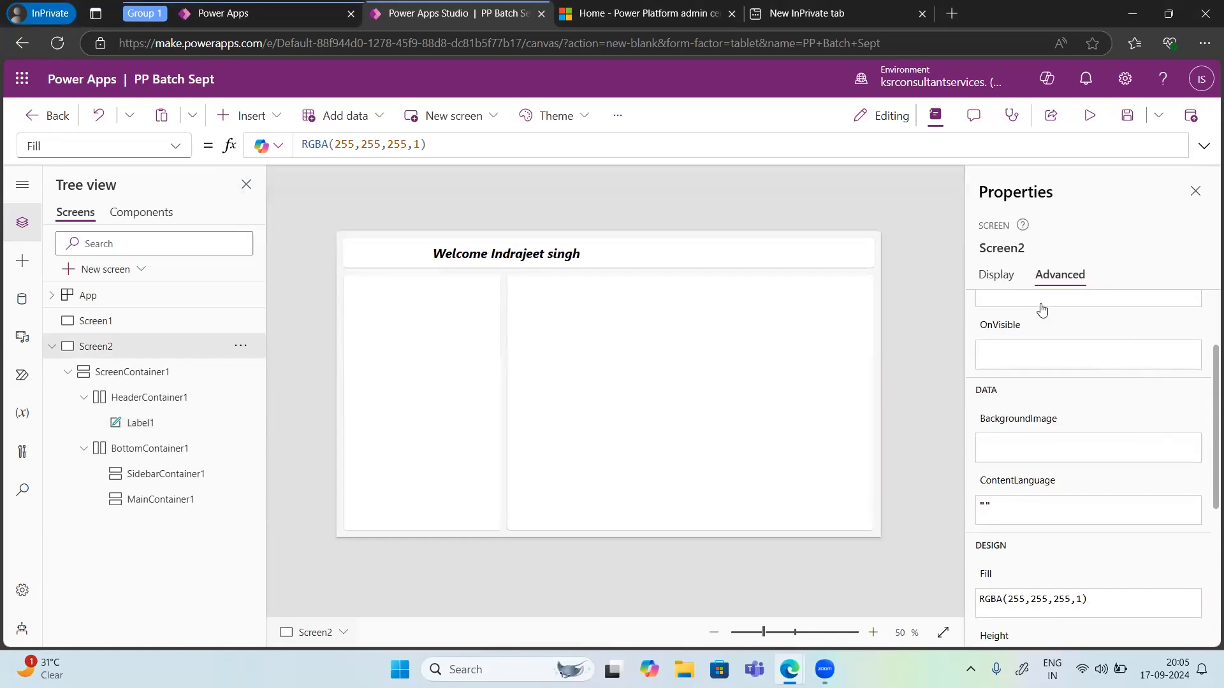
{"action": "left_click", "coordinate": [997, 278]}
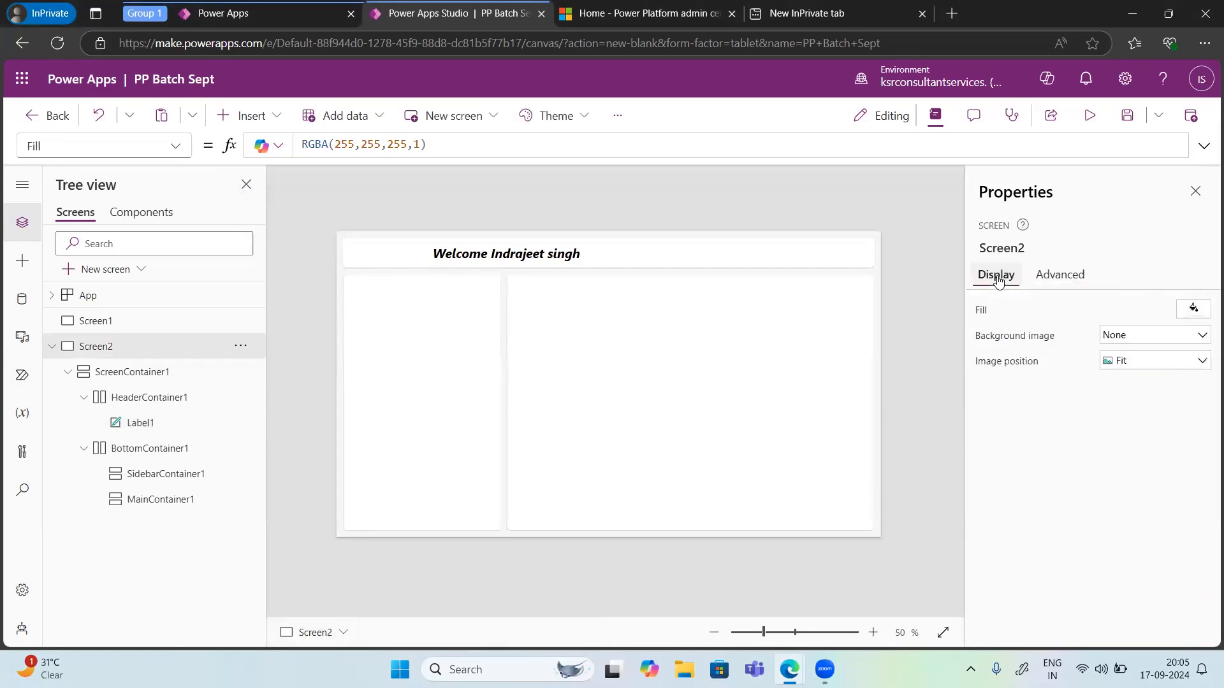
{"action": "left_click", "coordinate": [1044, 283]}
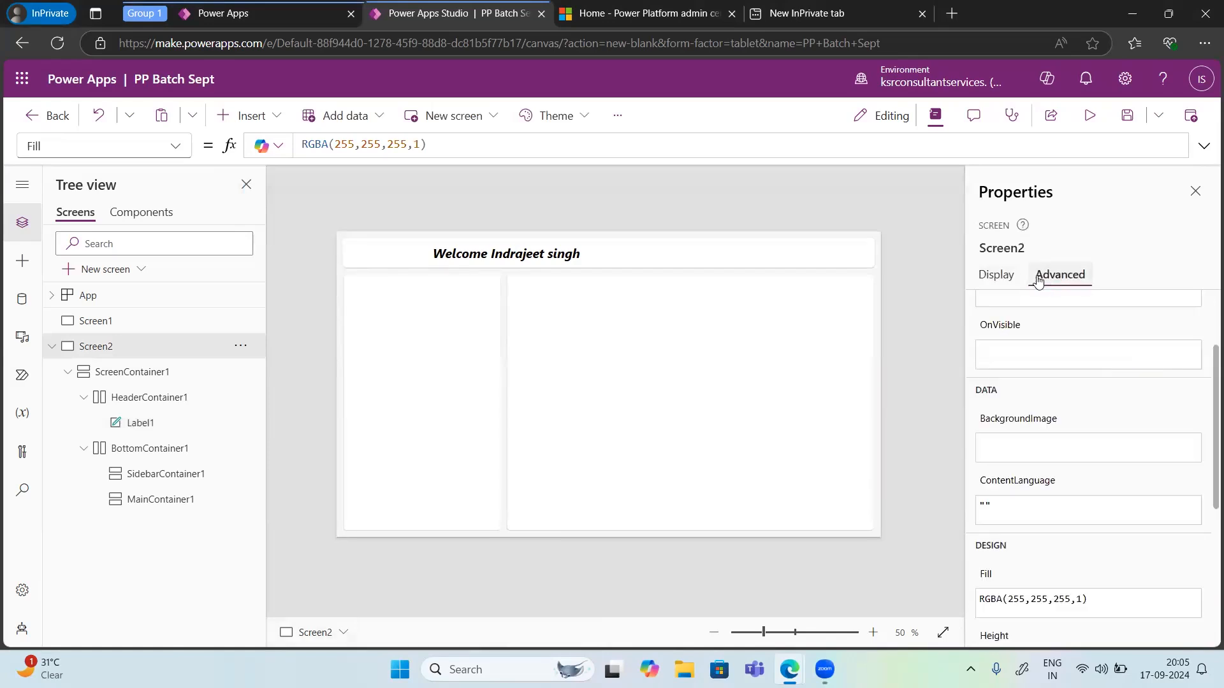
Step: Select the welcome label and open its Text property in the formula bar
{"action": "left_click", "coordinate": [499, 262]}
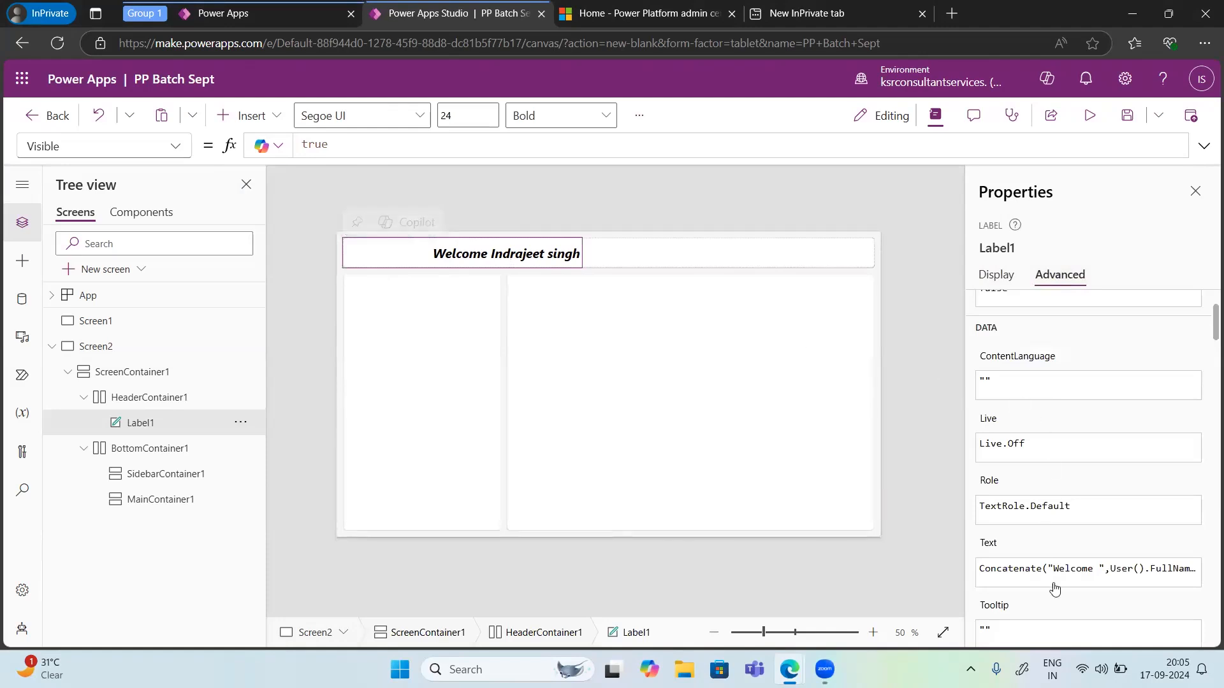
{"action": "left_click", "coordinate": [1099, 569]}
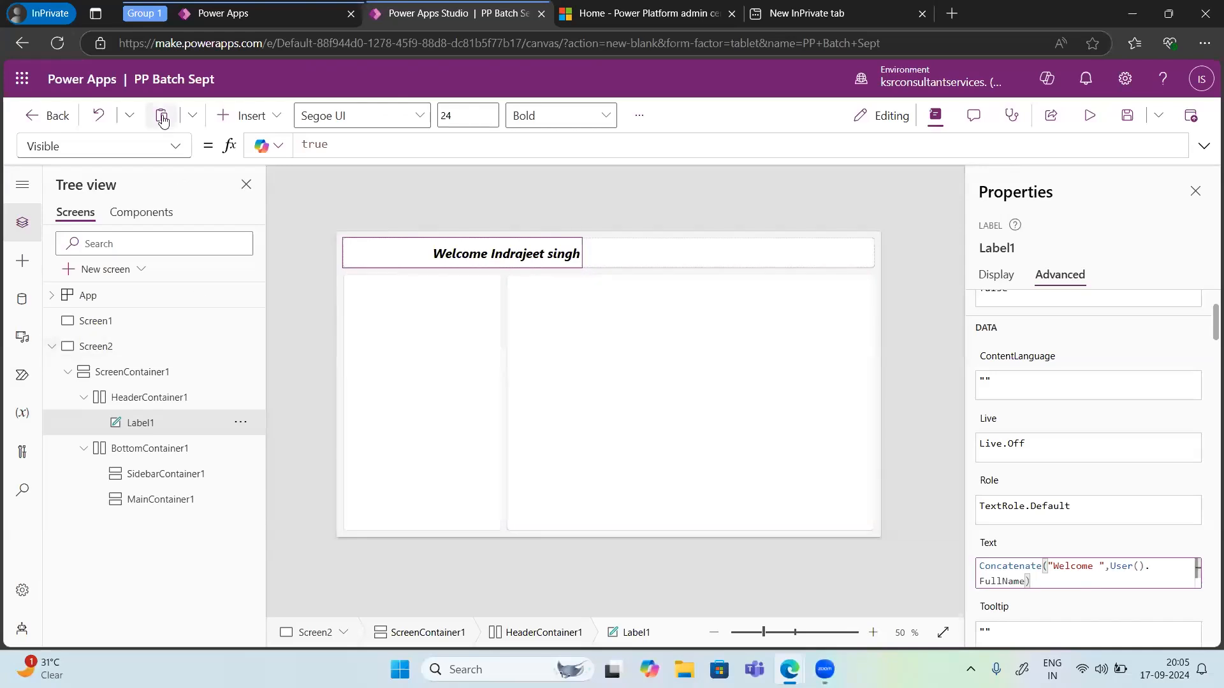
{"action": "left_click", "coordinate": [171, 145]}
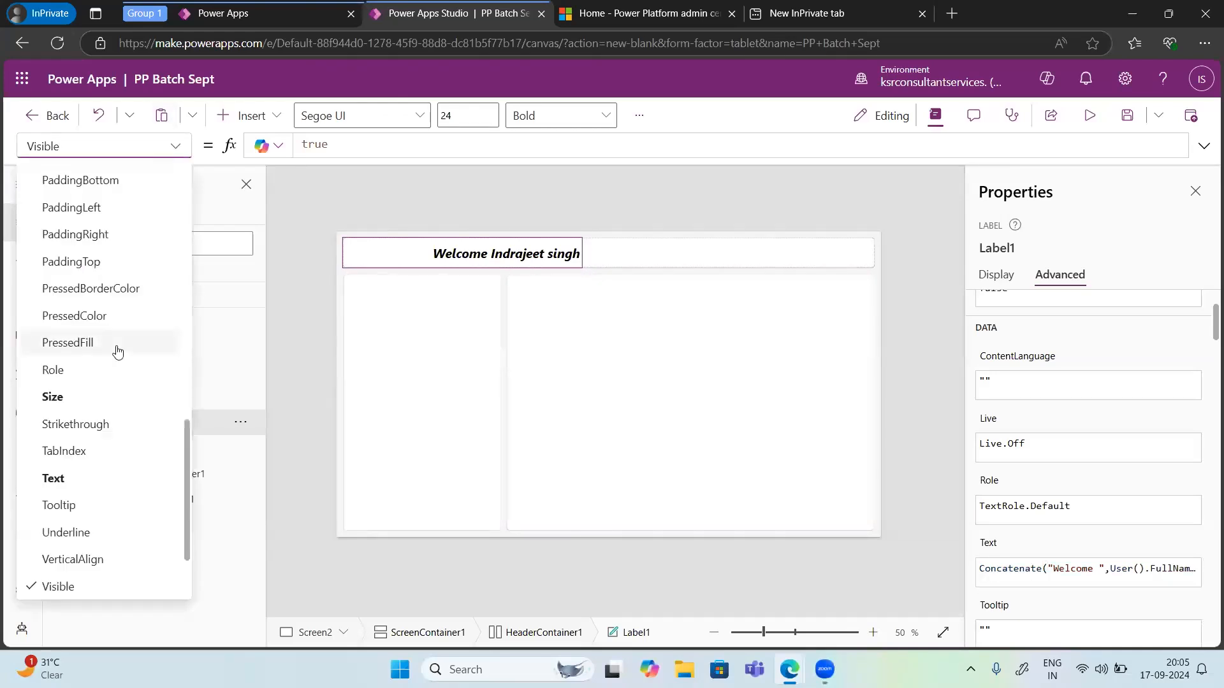
{"action": "scroll", "coordinate": [118, 351], "scroll_direction": "up", "scroll_amount": 12}
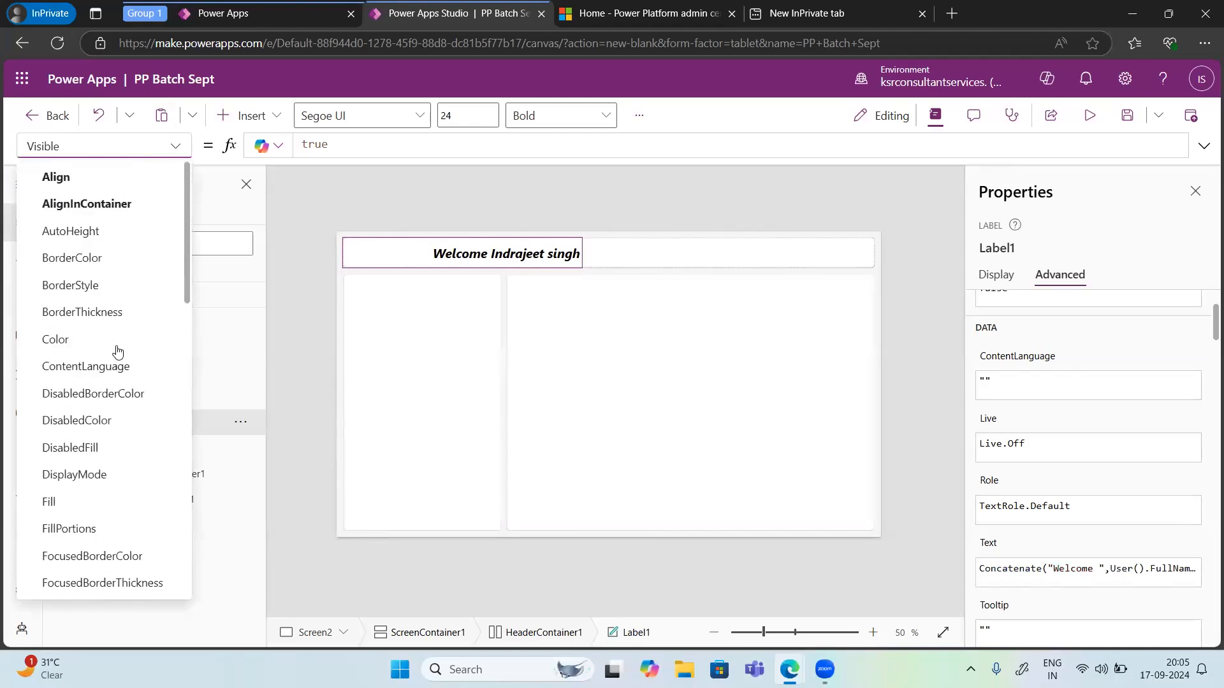
{"action": "scroll", "coordinate": [118, 352], "scroll_direction": "down", "scroll_amount": 3}
{"action": "scroll", "coordinate": [118, 351], "scroll_direction": "up", "scroll_amount": 3}
{"action": "scroll", "coordinate": [96, 395], "scroll_direction": "down", "scroll_amount": 7}
{"action": "scroll", "coordinate": [95, 421], "scroll_direction": "down", "scroll_amount": 6}
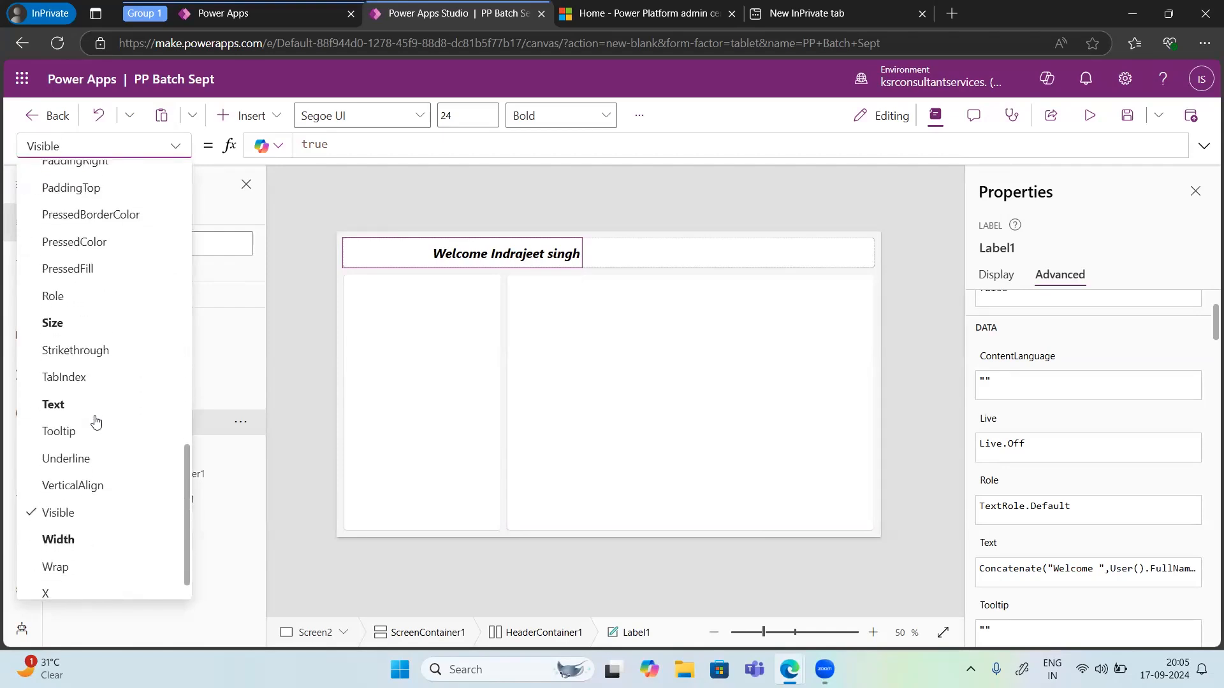
{"action": "left_click", "coordinate": [74, 406]}
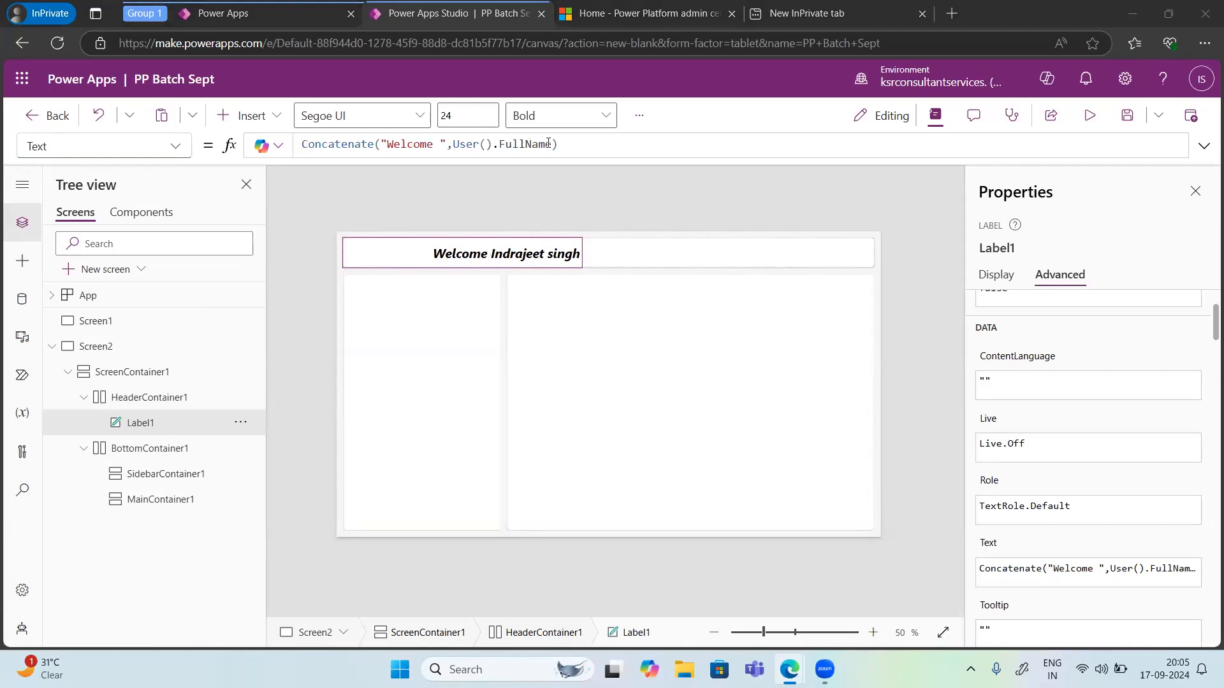
Step: Delete FullName from the label's Text formula and reinsert it from the suggestion list
{"action": "left_click_drag", "start_coordinate": [553, 145], "coordinate": [499, 142]}
{"action": "key", "text": "BackSpace"}
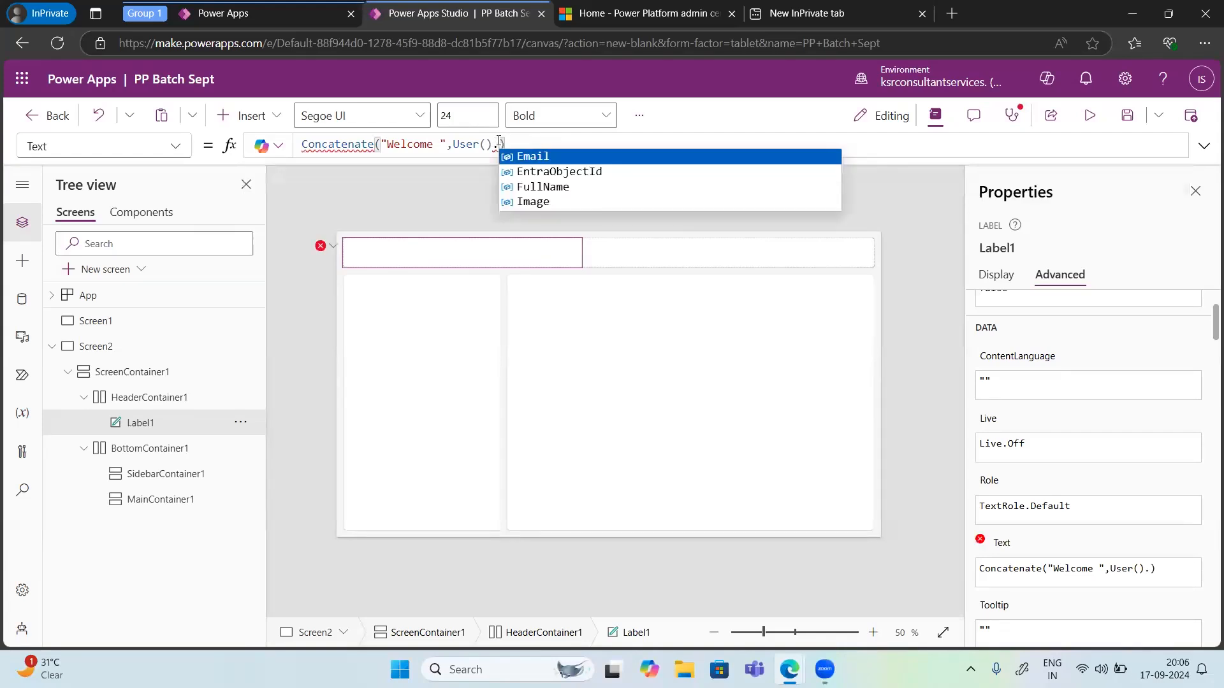
{"action": "left_click", "coordinate": [543, 187]}
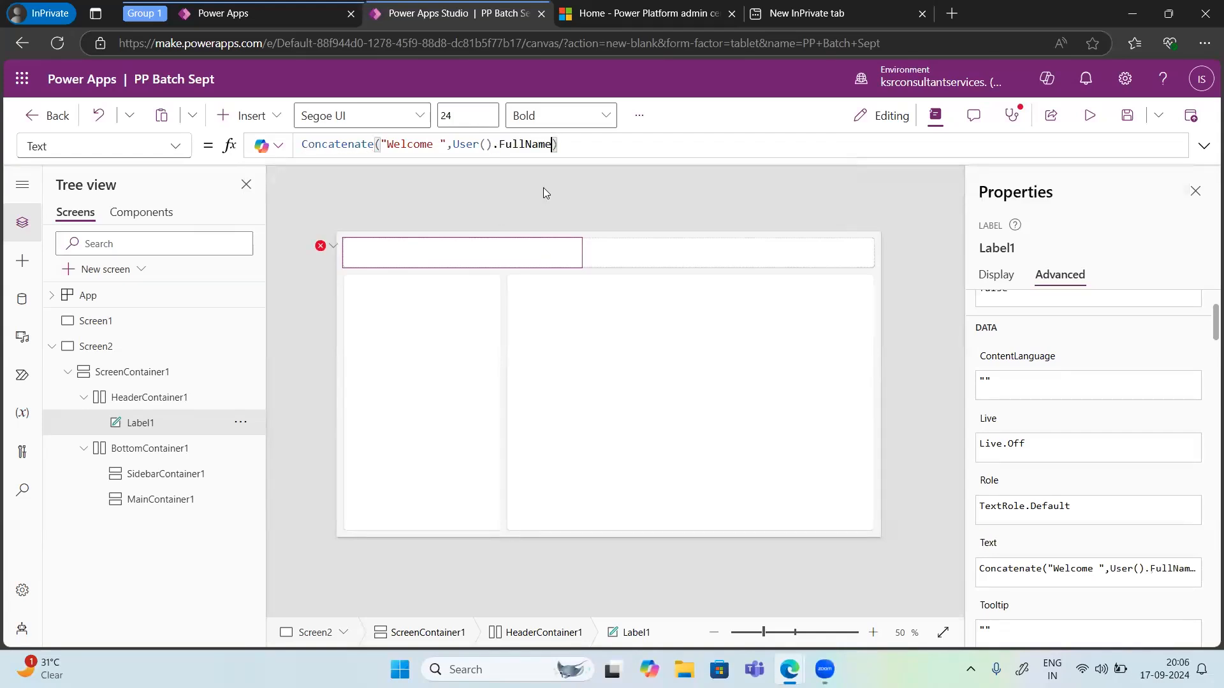
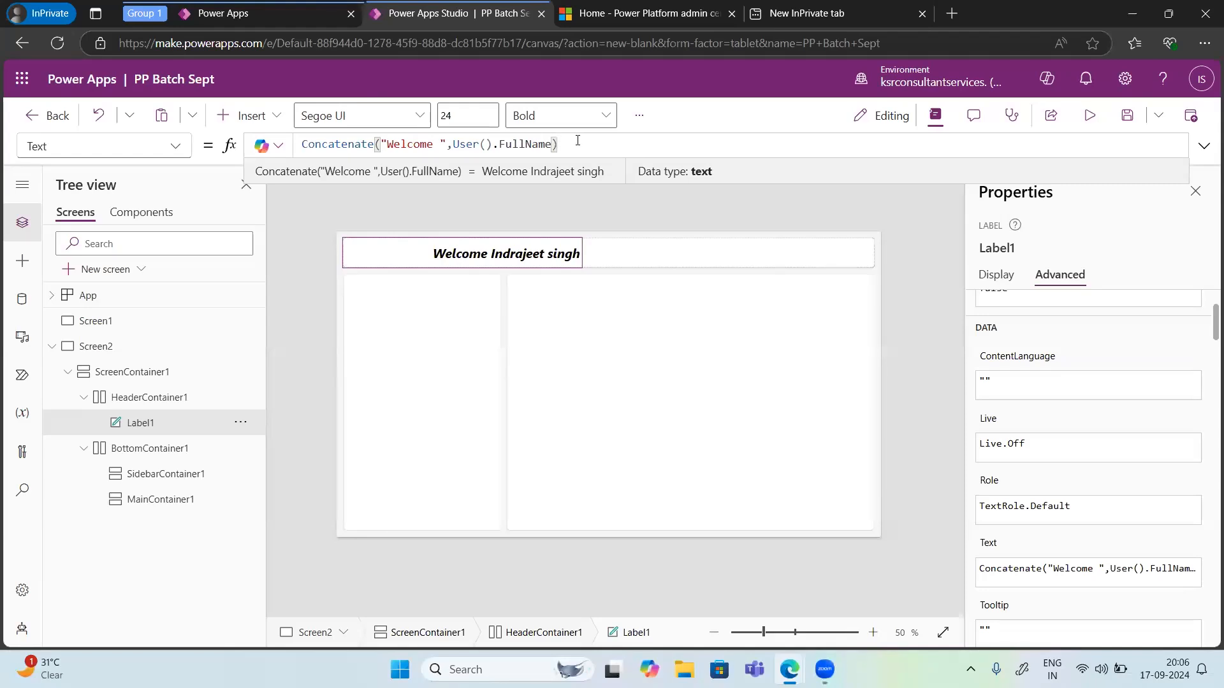
Step: Show the Copilot explanation of the welcome label's Text formula, then deselect the label
{"action": "left_click", "coordinate": [267, 151]}
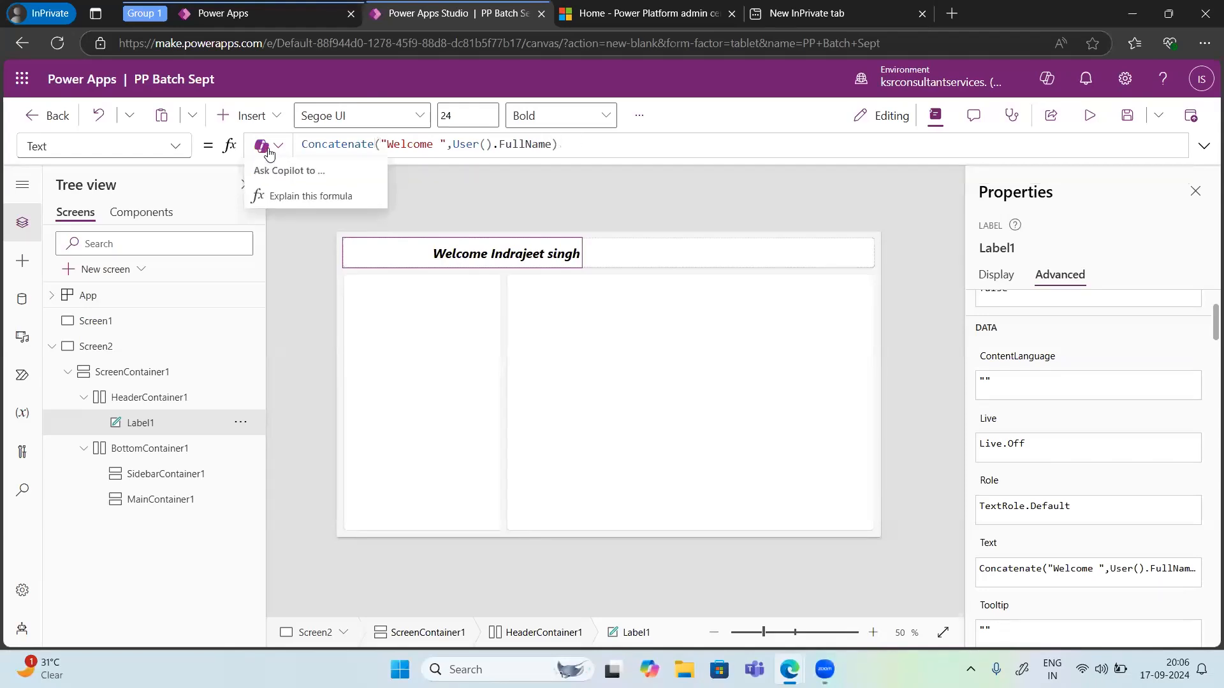
{"action": "left_click", "coordinate": [284, 197]}
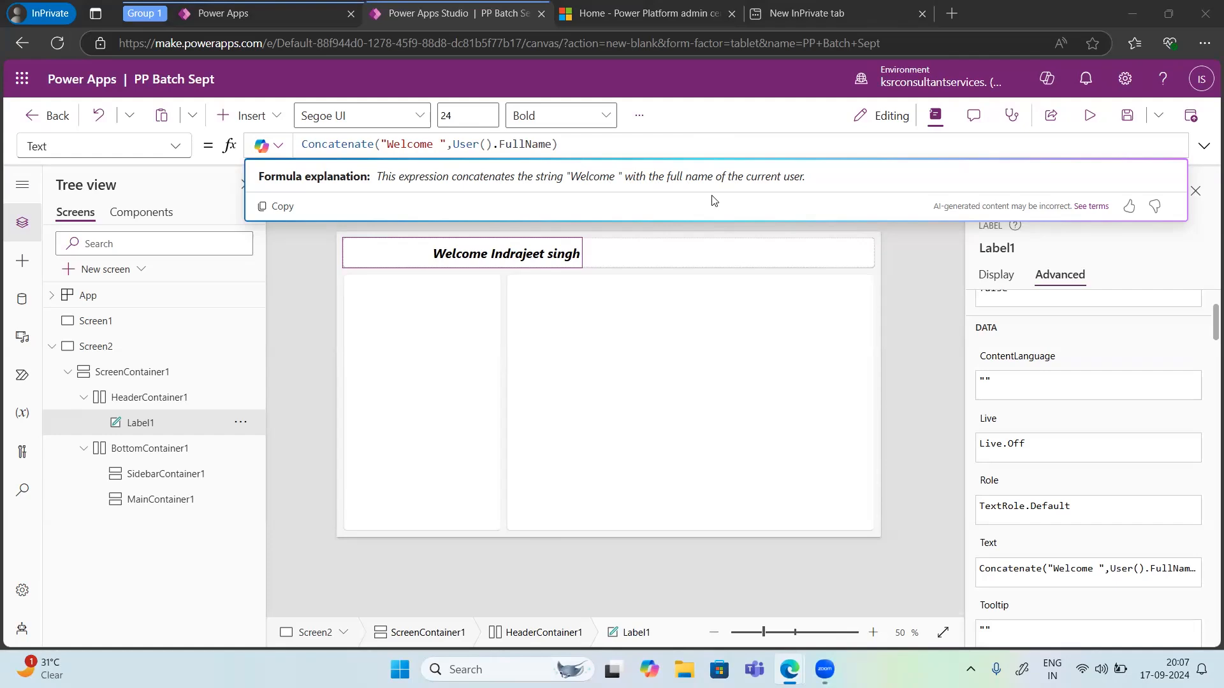
{"action": "left_click", "coordinate": [911, 275]}
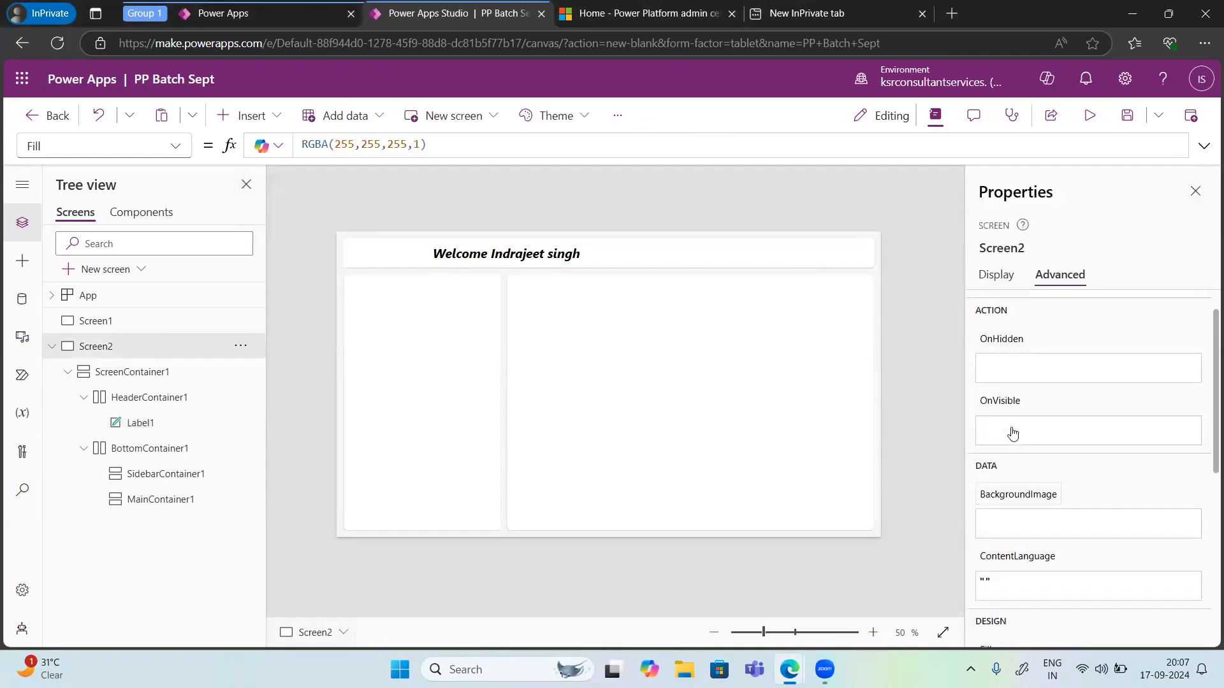
Step: Browse the screen's Fill, OnVisible, ImagePosition and BackgroundImage properties in the formula bar
{"action": "left_click", "coordinate": [172, 148]}
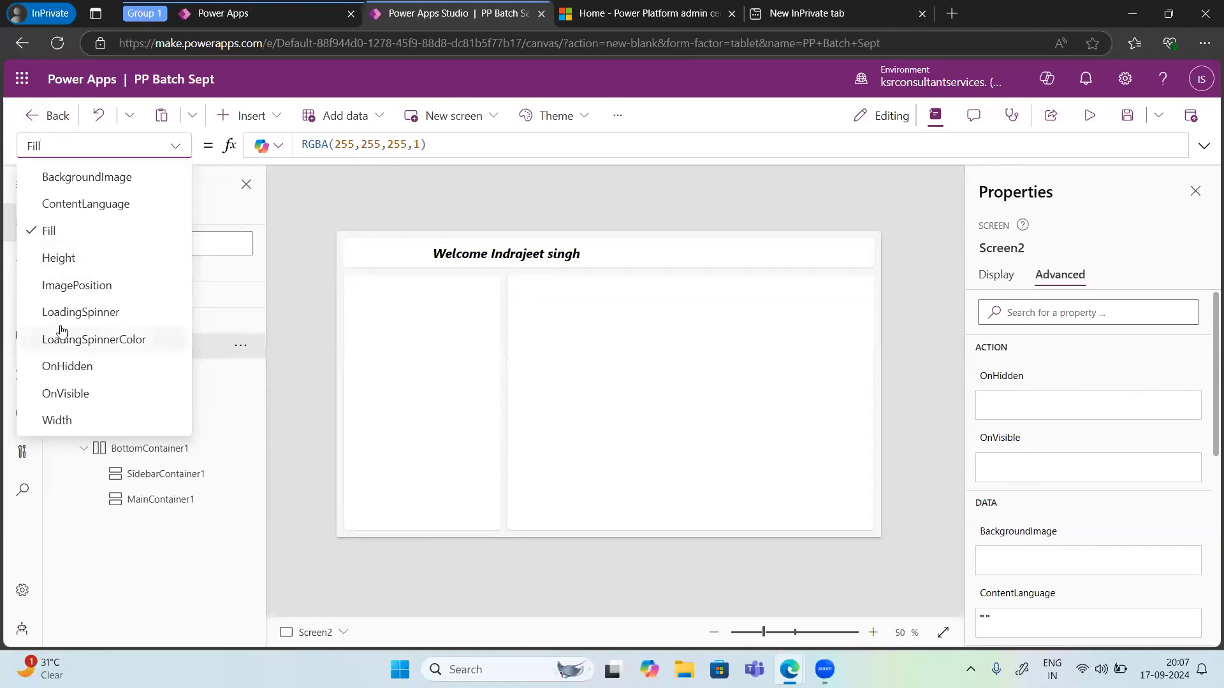
{"action": "left_click", "coordinate": [75, 394]}
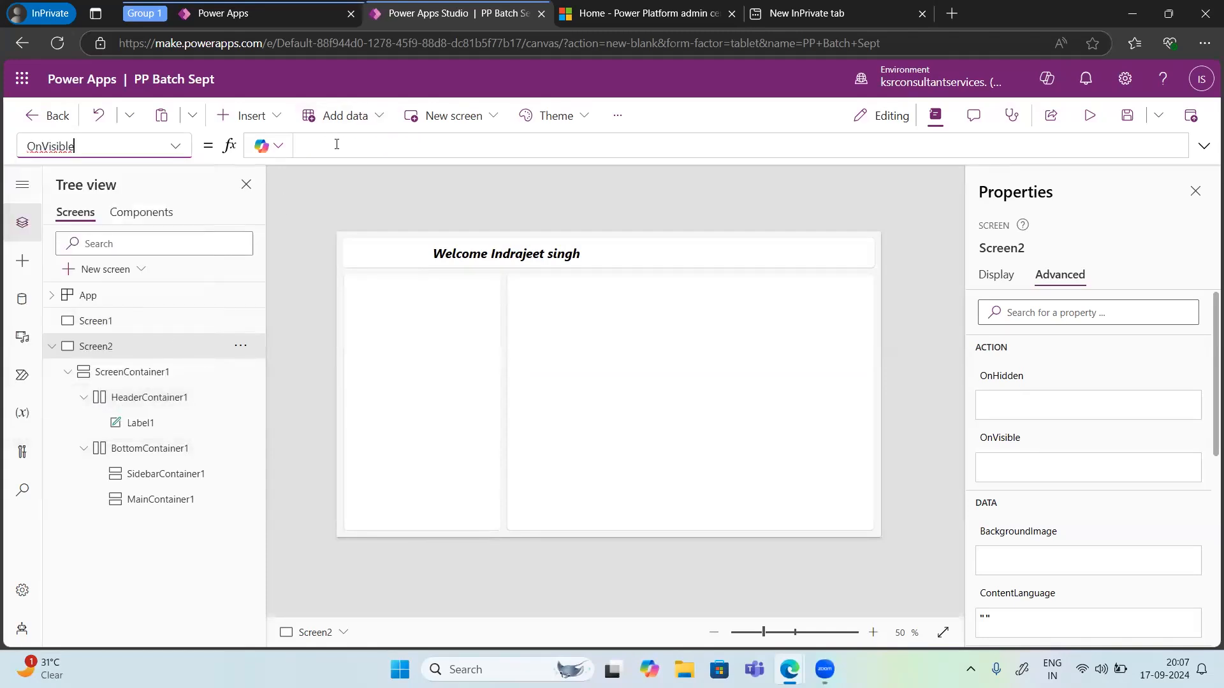
{"action": "left_click", "coordinate": [171, 148]}
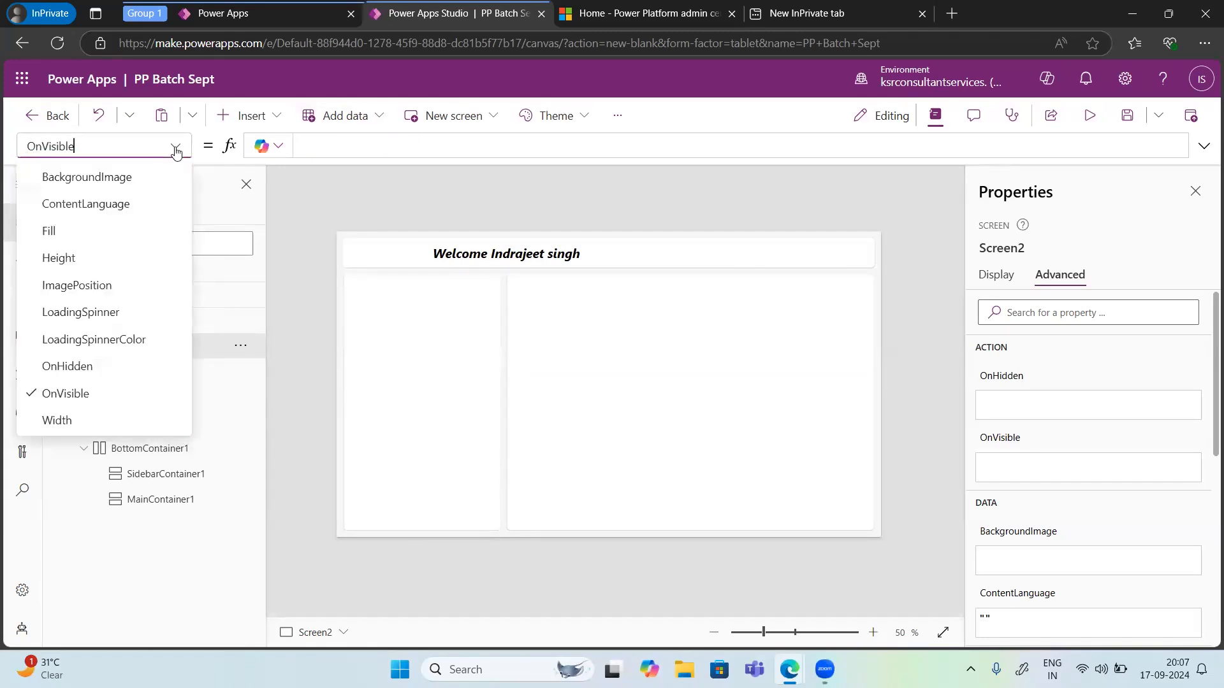
{"action": "left_click", "coordinate": [112, 285]}
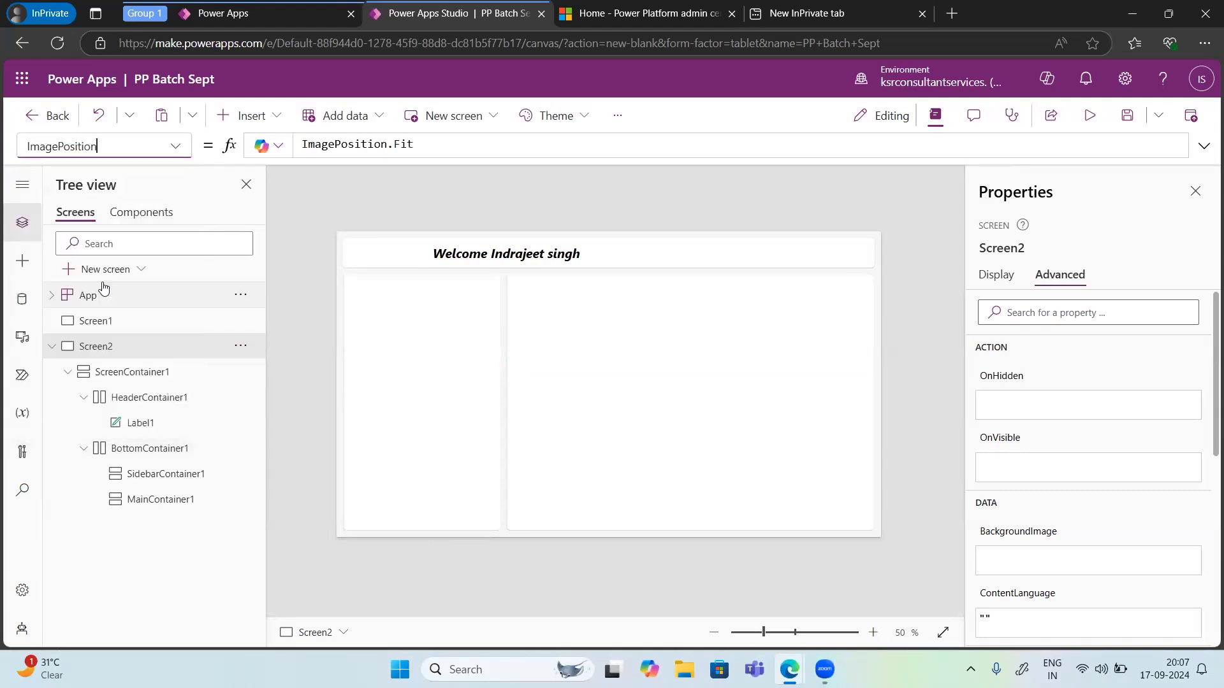
{"action": "left_click", "coordinate": [439, 144]}
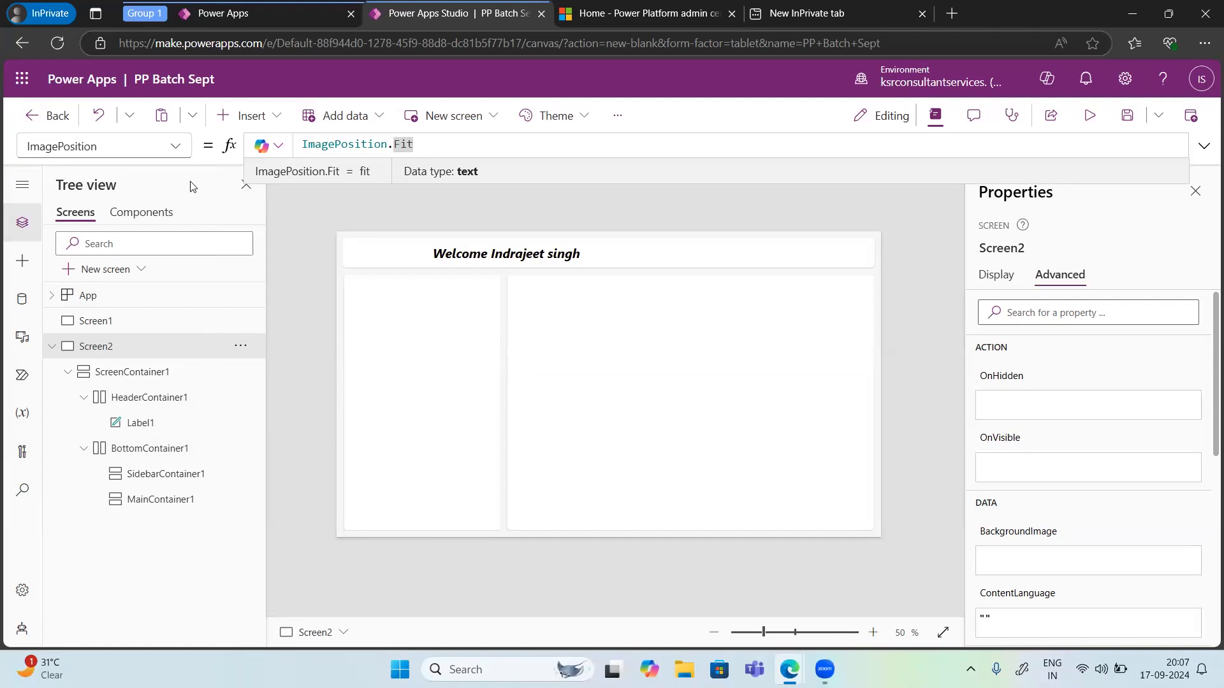
{"action": "left_click", "coordinate": [175, 146]}
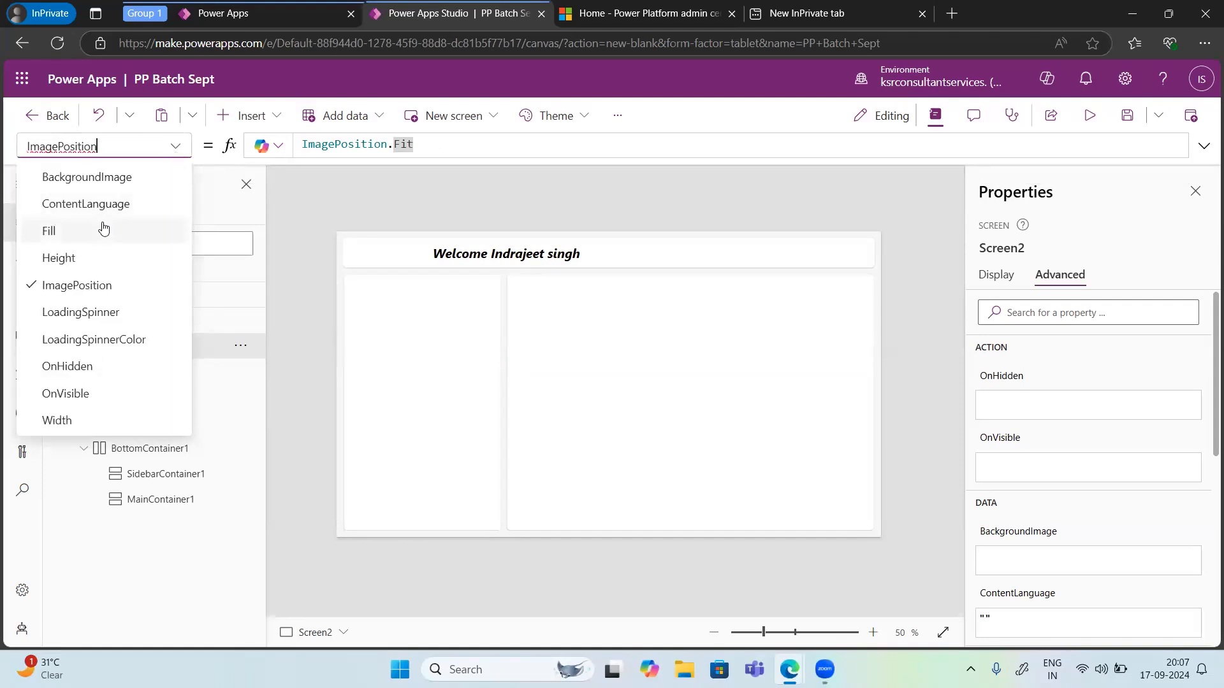
{"action": "left_click", "coordinate": [82, 178]}
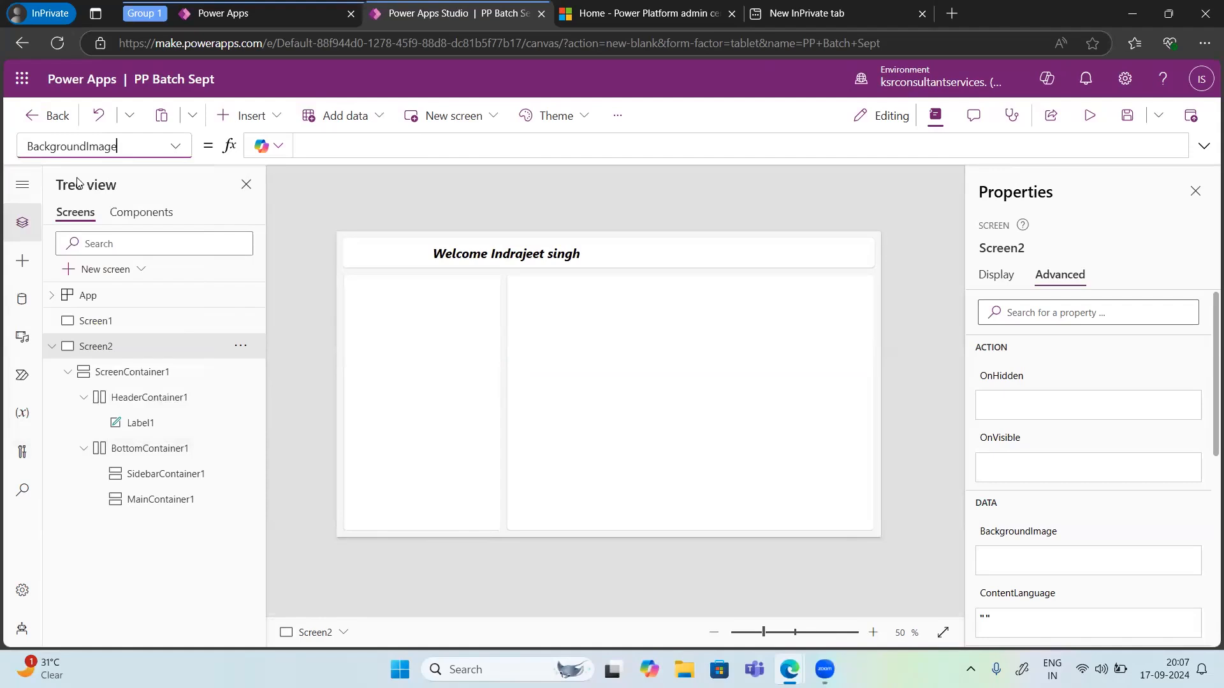
{"action": "left_click", "coordinate": [303, 146]}
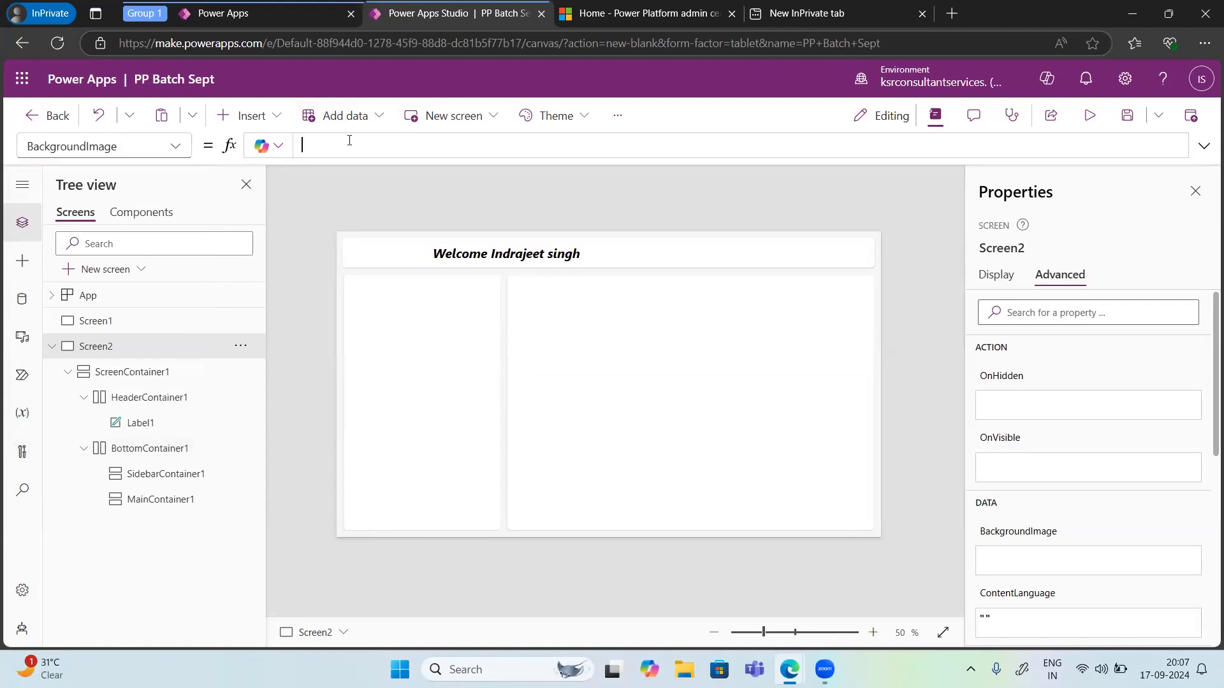
{"action": "left_click", "coordinate": [176, 151]}
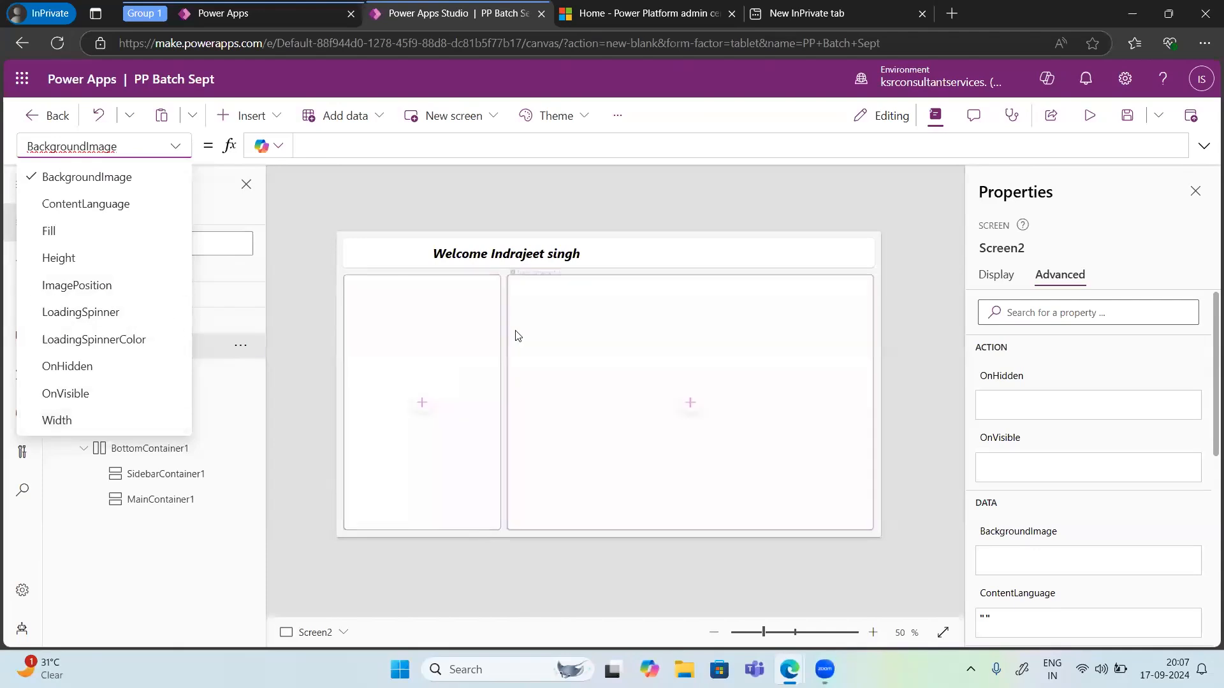
Step: Set the welcome label's PaddingBottom property to 15
{"action": "left_click", "coordinate": [484, 255]}
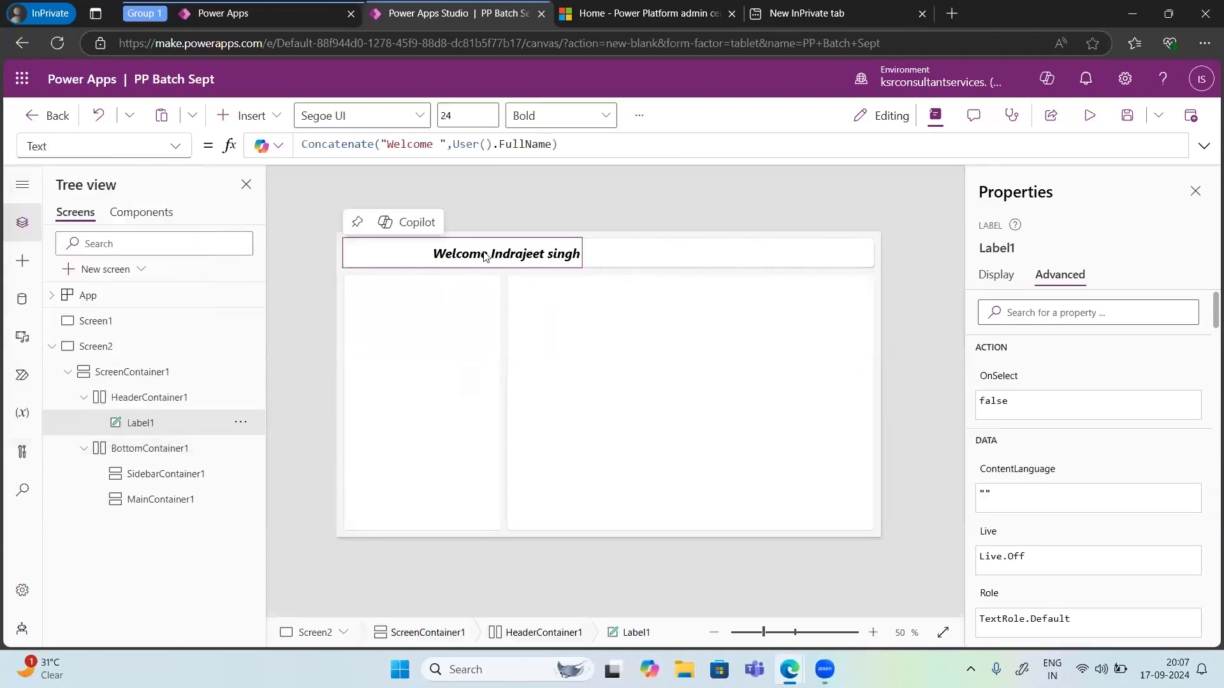
{"action": "left_click", "coordinate": [173, 148]}
{"action": "scroll", "coordinate": [104, 250], "scroll_direction": "up", "scroll_amount": 3}
{"action": "scroll", "coordinate": [104, 251], "scroll_direction": "up", "scroll_amount": 1}
{"action": "scroll", "coordinate": [89, 259], "scroll_direction": "down", "scroll_amount": 2}
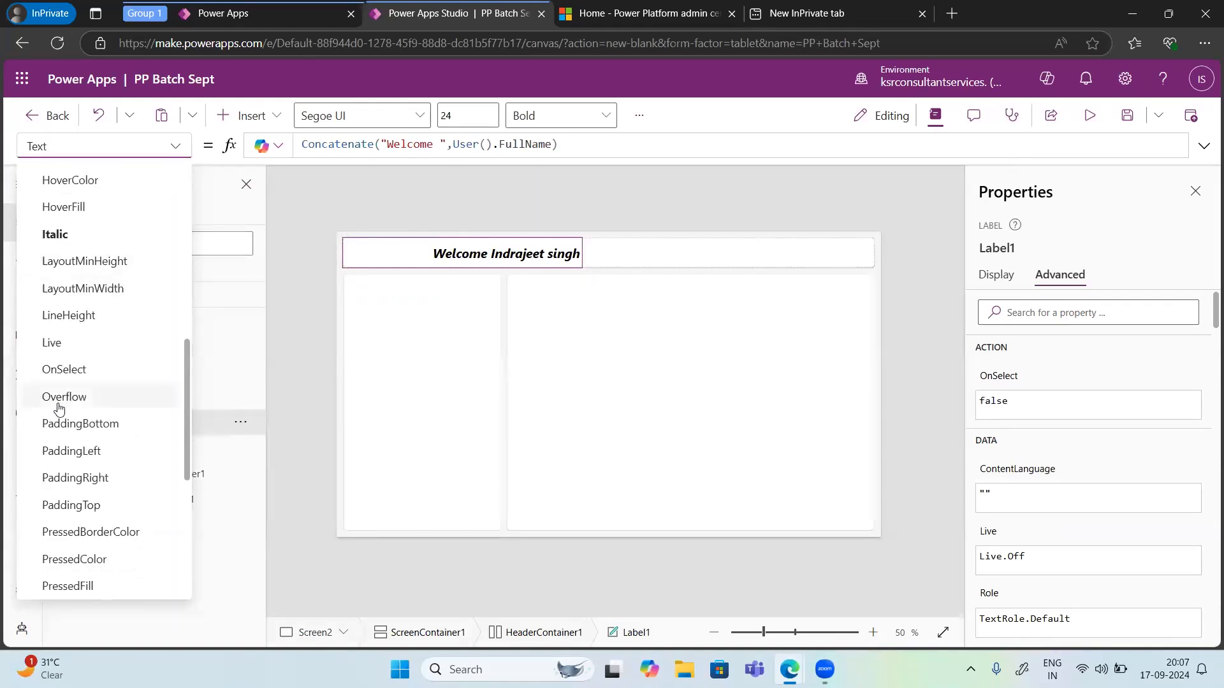
{"action": "left_click", "coordinate": [69, 425]}
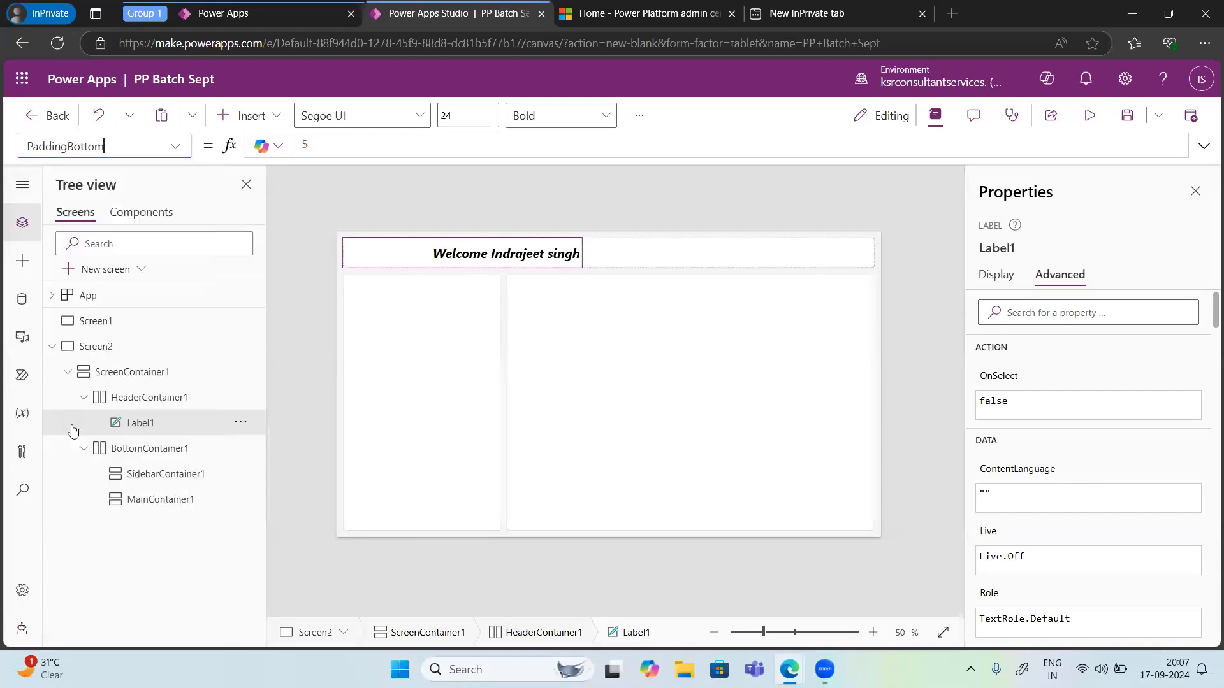
{"action": "double_click", "coordinate": [304, 145]}
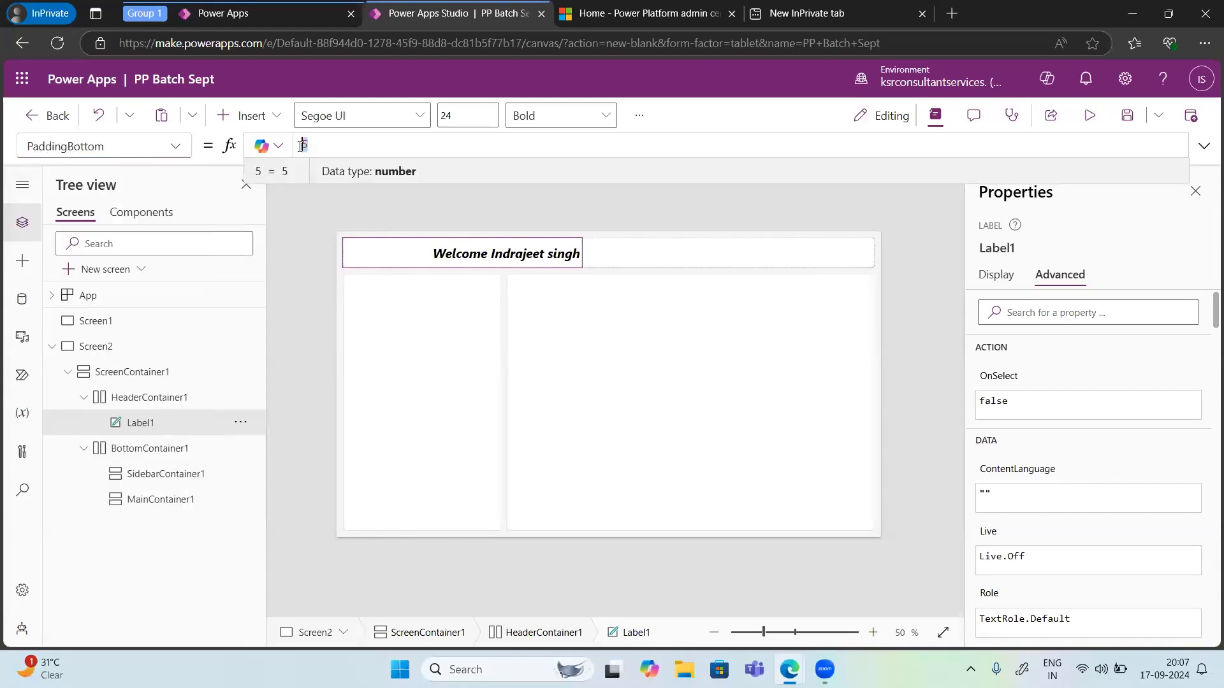
{"action": "type", "text": "15"}
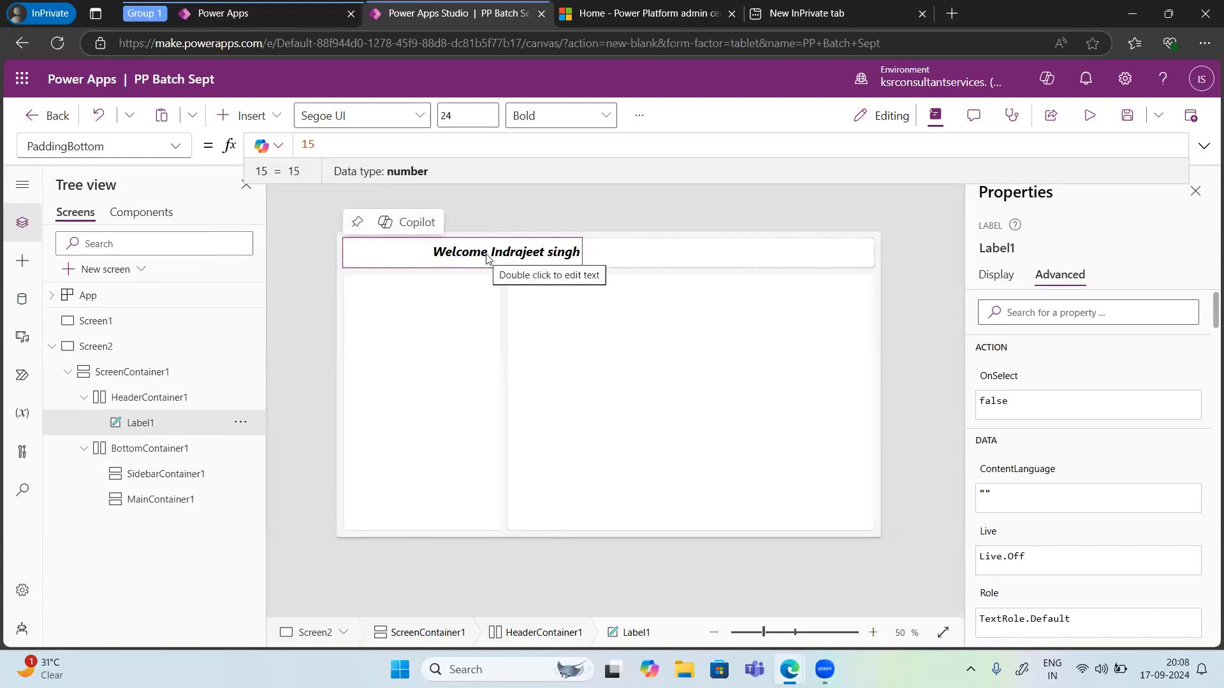
Step: Show the Copilot explanation of the label's PaddingBottom formula, then deselect the label
{"action": "left_click", "coordinate": [279, 148]}
{"action": "left_click", "coordinate": [267, 197]}
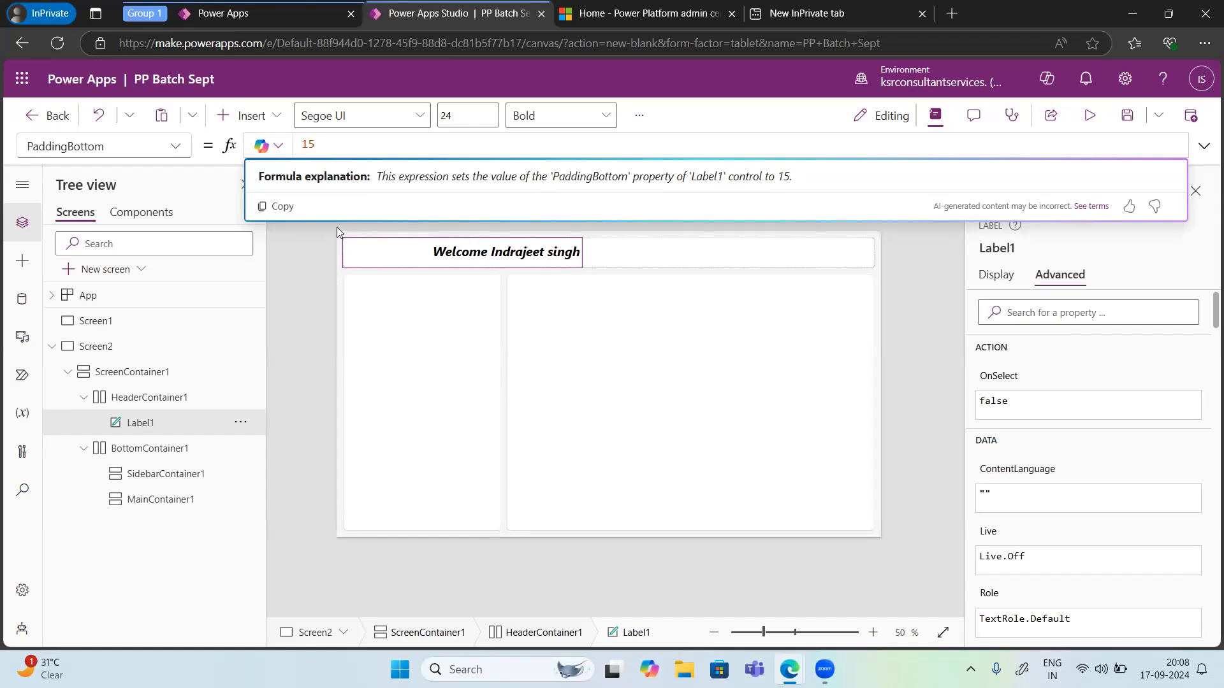
{"action": "left_click", "coordinate": [283, 228]}
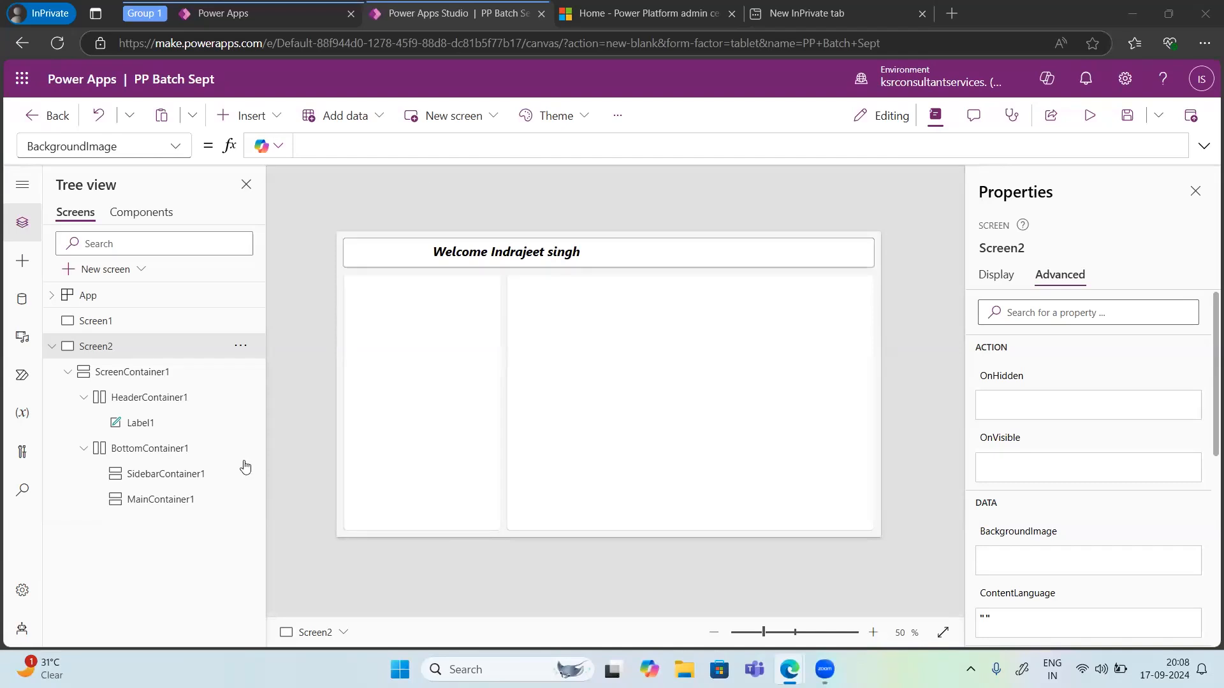
Step: Switch to Screen1 and back to Screen2 using the screen selector
{"action": "left_click", "coordinate": [315, 632]}
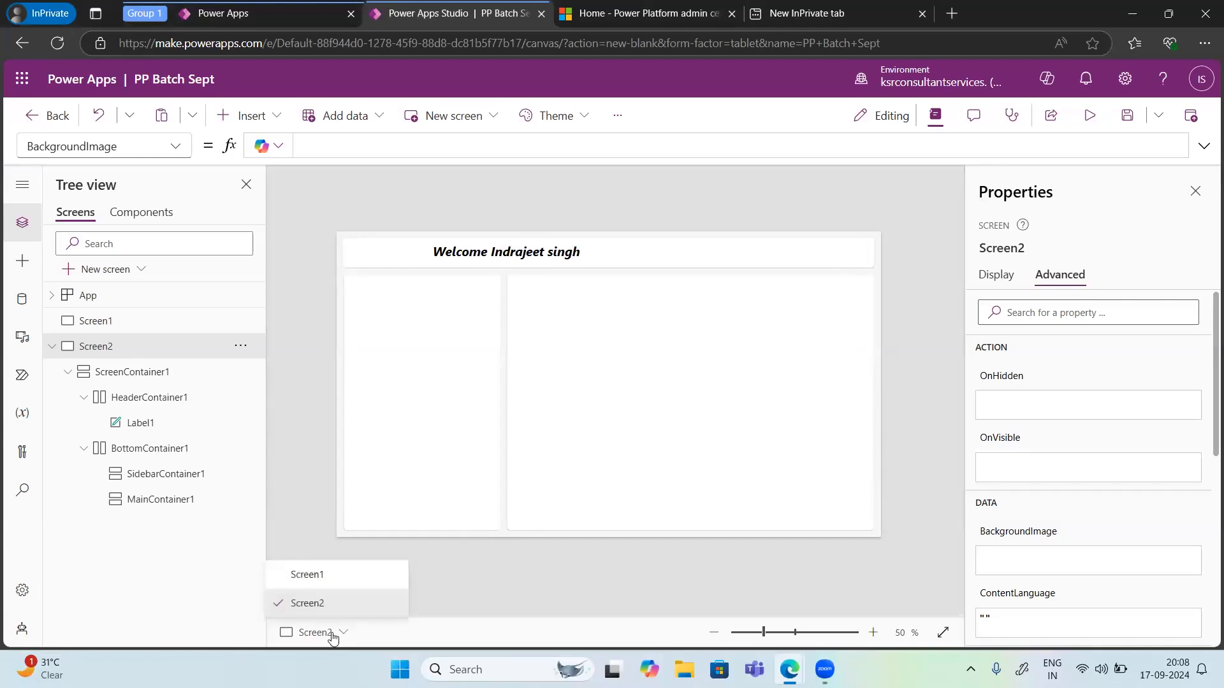
{"action": "left_click", "coordinate": [304, 576]}
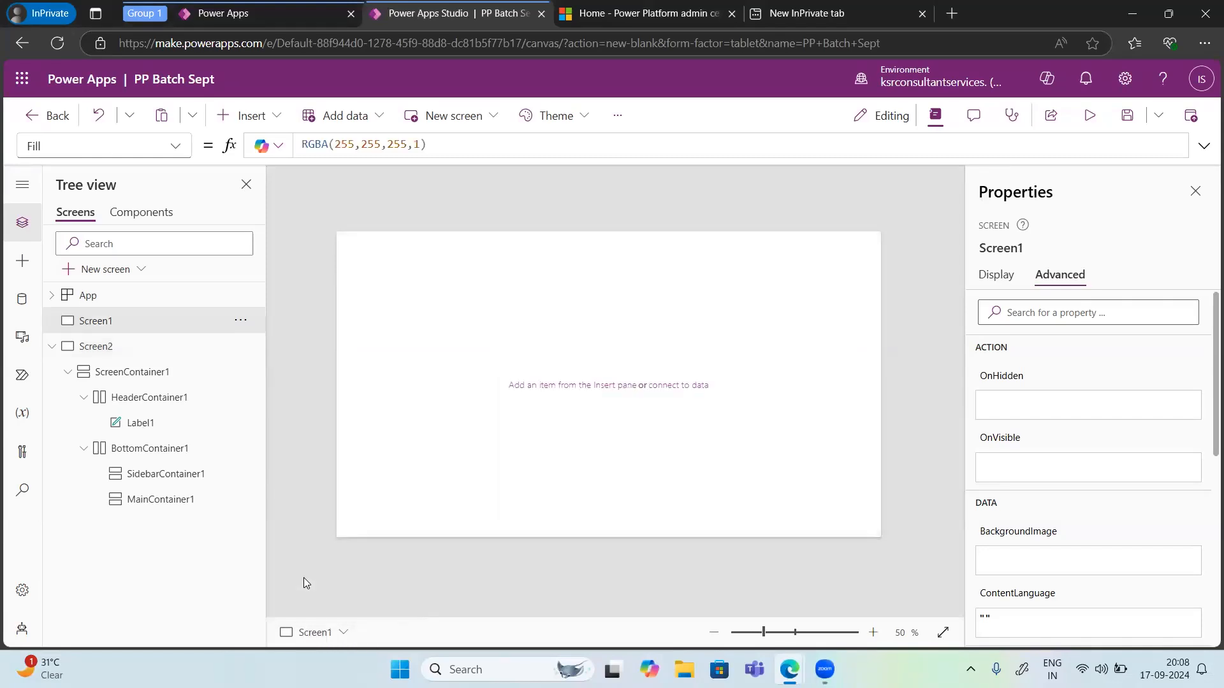
{"action": "left_click", "coordinate": [322, 632]}
{"action": "left_click", "coordinate": [319, 606]}
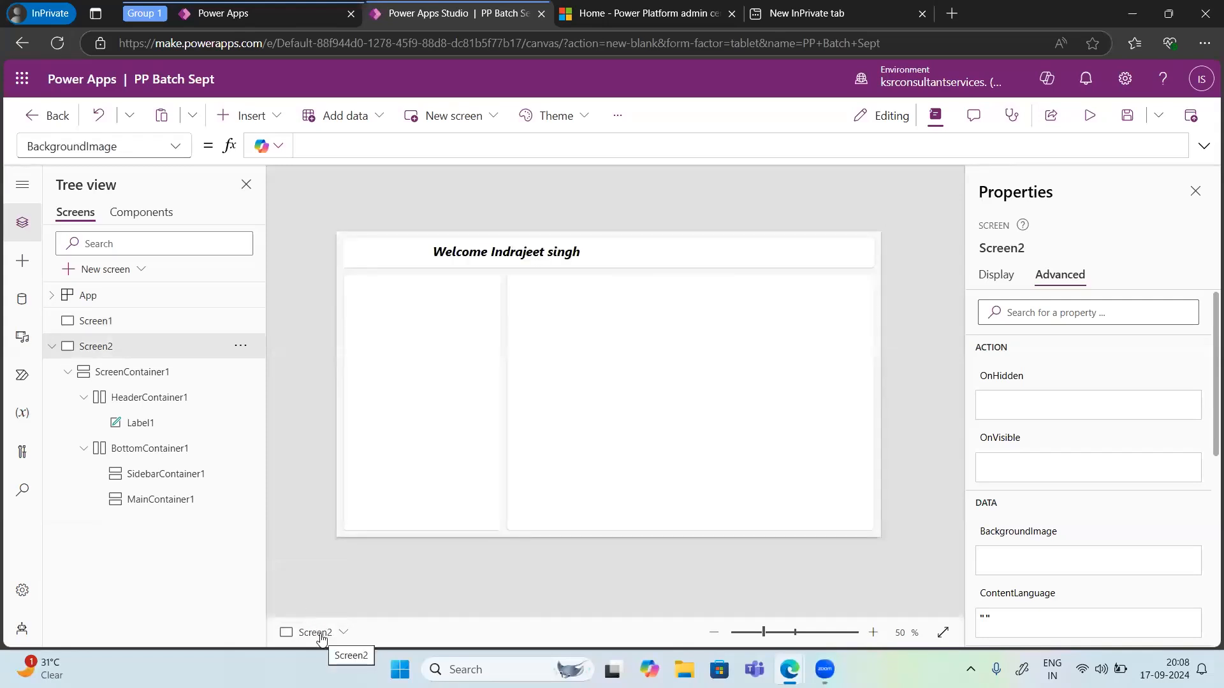
{"action": "left_click", "coordinate": [322, 635]}
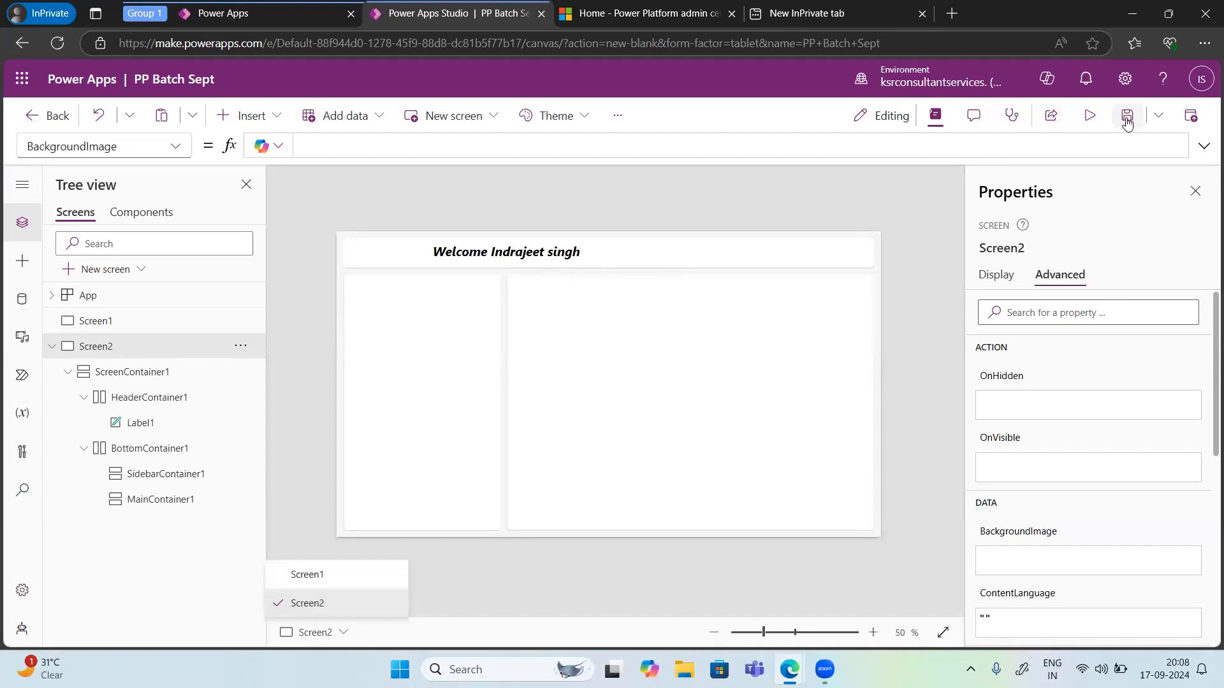
Step: Preview the app, then close the preview and dismiss the tip dialog
{"action": "left_click", "coordinate": [1090, 117]}
{"action": "left_click", "coordinate": [1091, 116]}
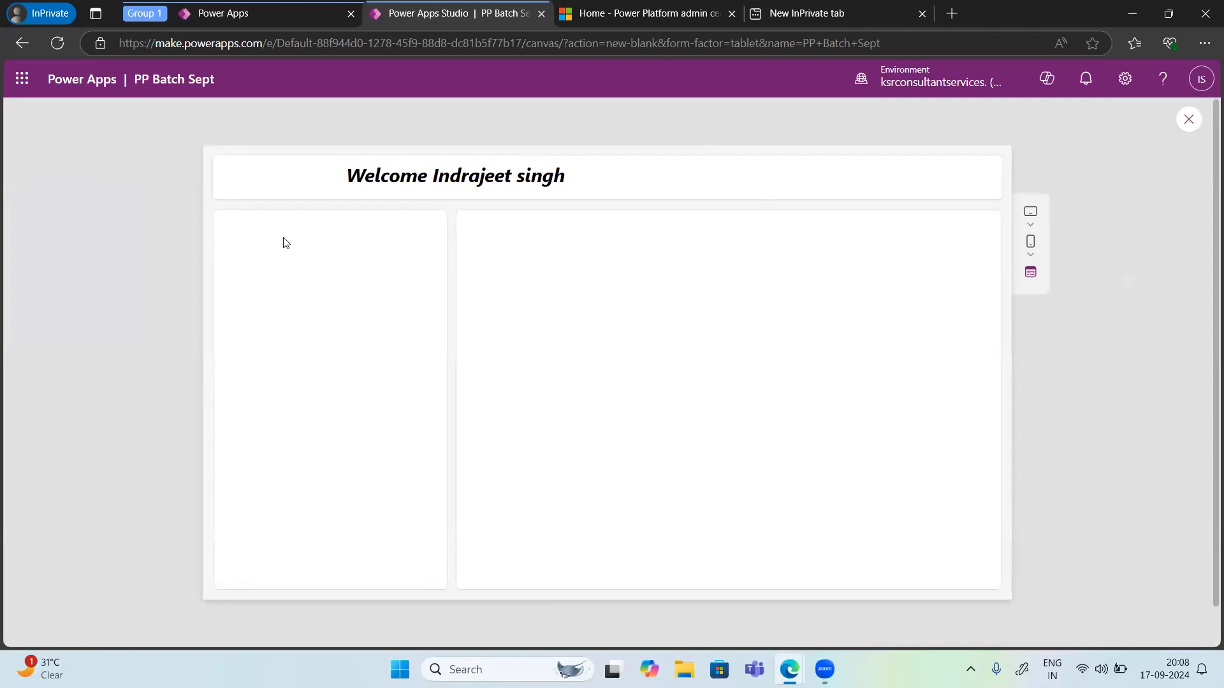
{"action": "left_click", "coordinate": [1189, 120]}
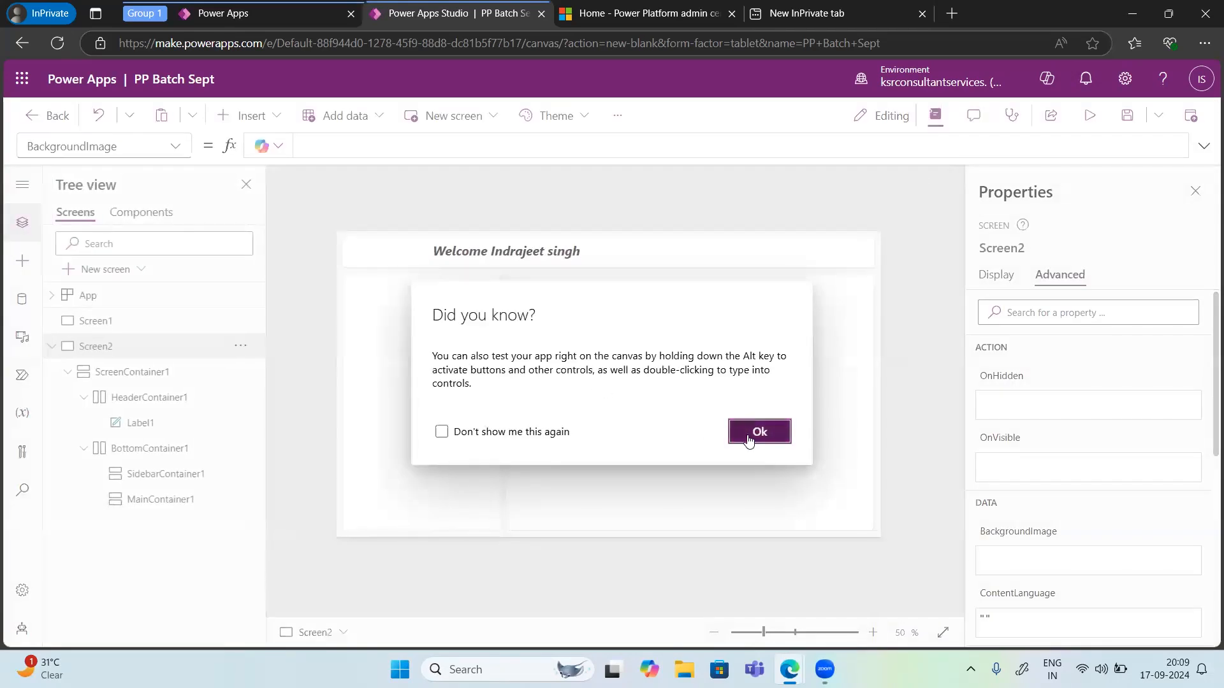
{"action": "left_click", "coordinate": [749, 440]}
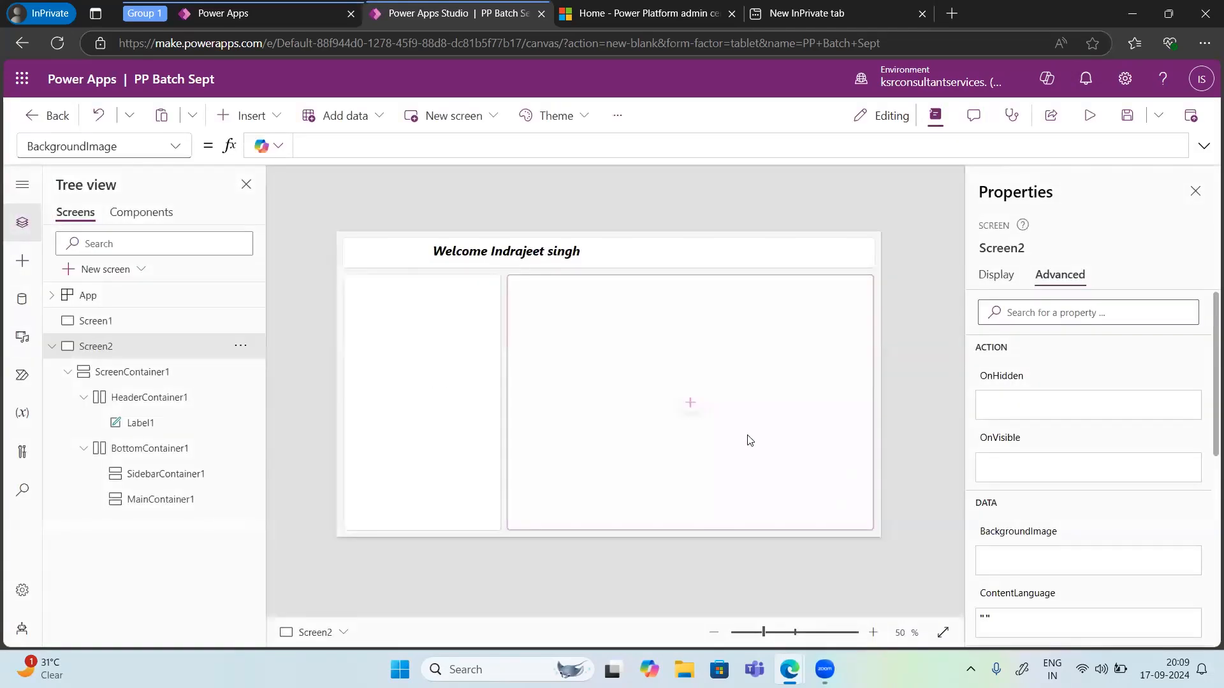
Step: Insert a Back arrow shape and position it at the left end of the header
{"action": "left_click", "coordinate": [258, 121]}
{"action": "scroll", "coordinate": [280, 464], "scroll_direction": "down", "scroll_amount": 5}
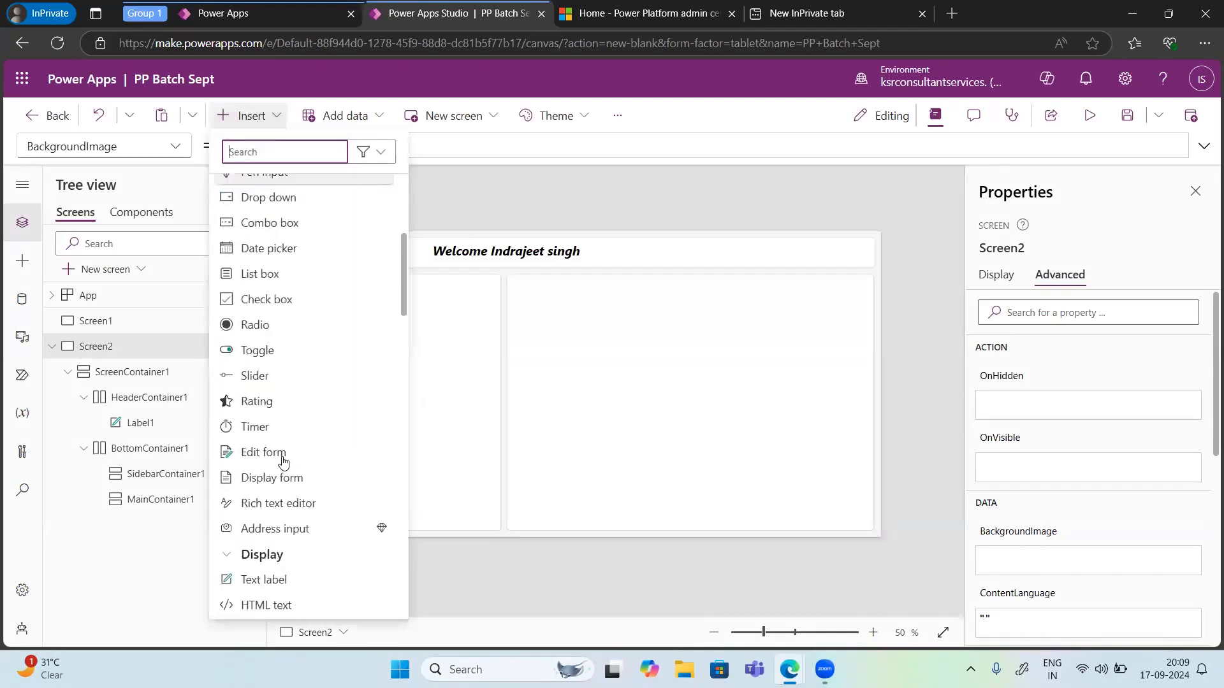
{"action": "scroll", "coordinate": [284, 460], "scroll_direction": "down", "scroll_amount": 18}
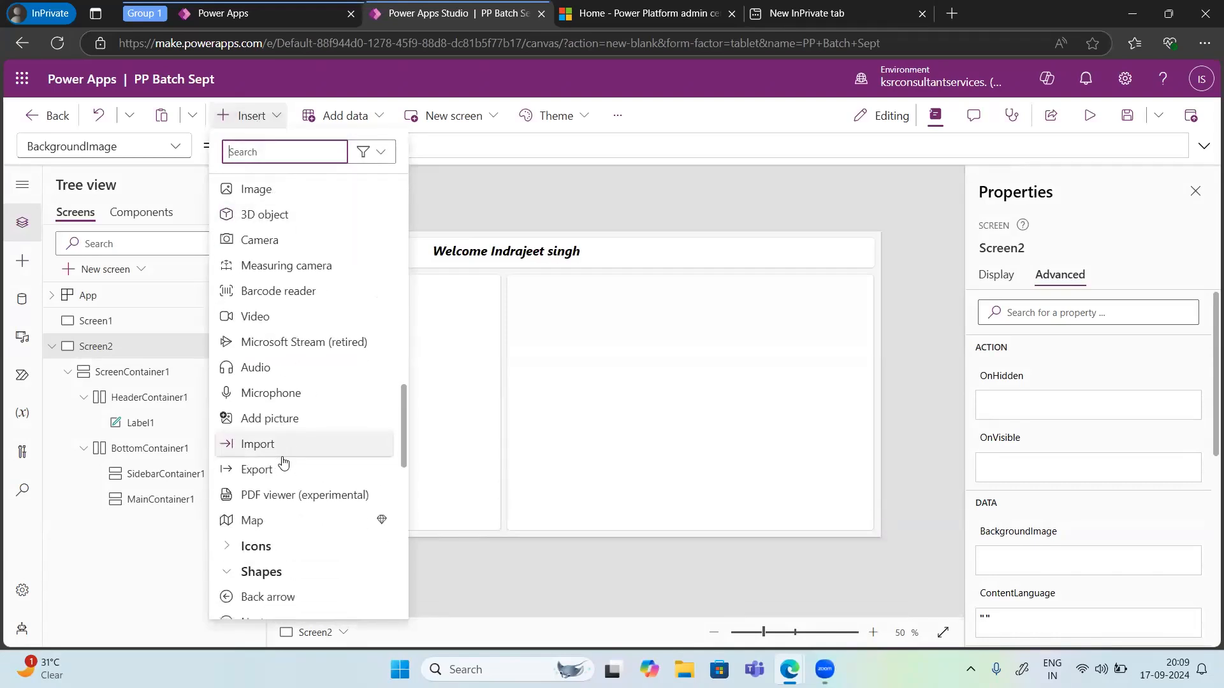
{"action": "scroll", "coordinate": [283, 462], "scroll_direction": "down", "scroll_amount": 3}
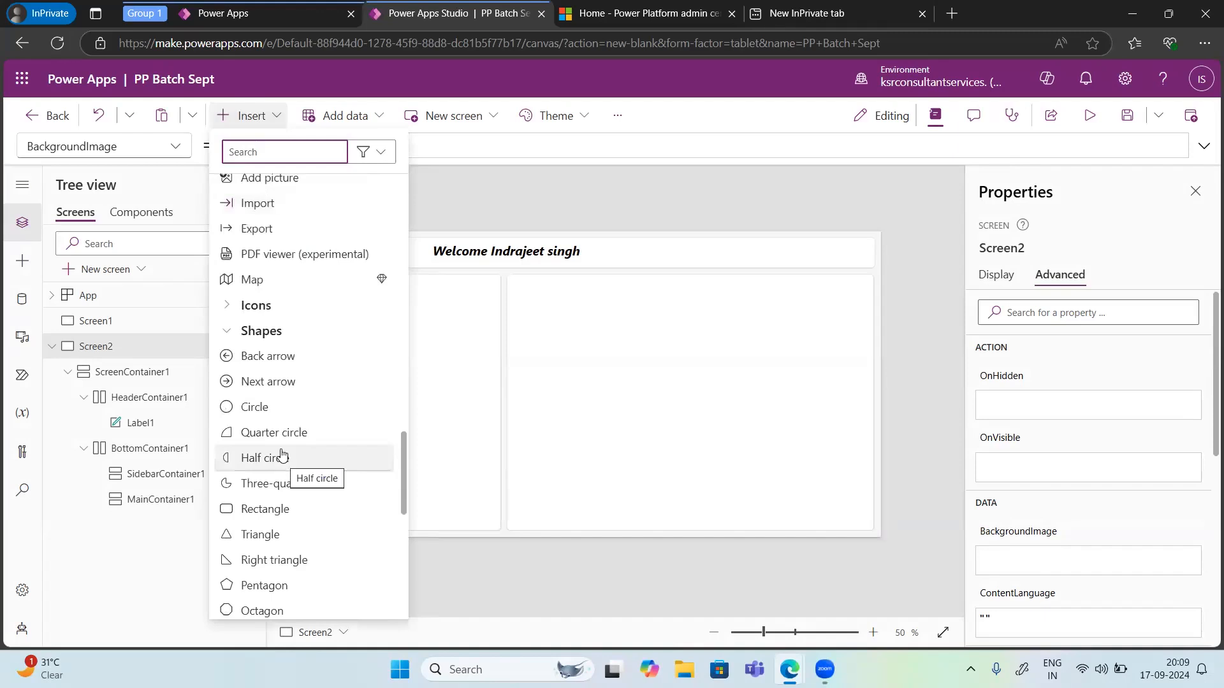
{"action": "left_click", "coordinate": [228, 369]}
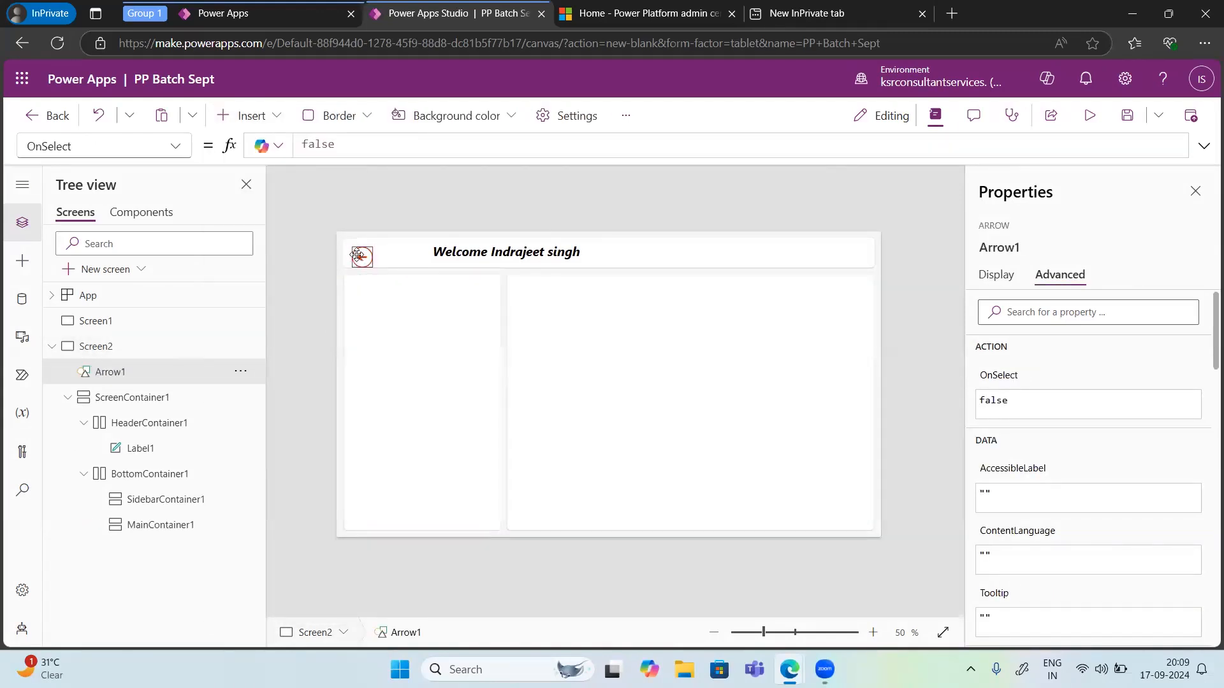
{"action": "left_click_drag", "start_coordinate": [354, 255], "coordinate": [349, 250]}
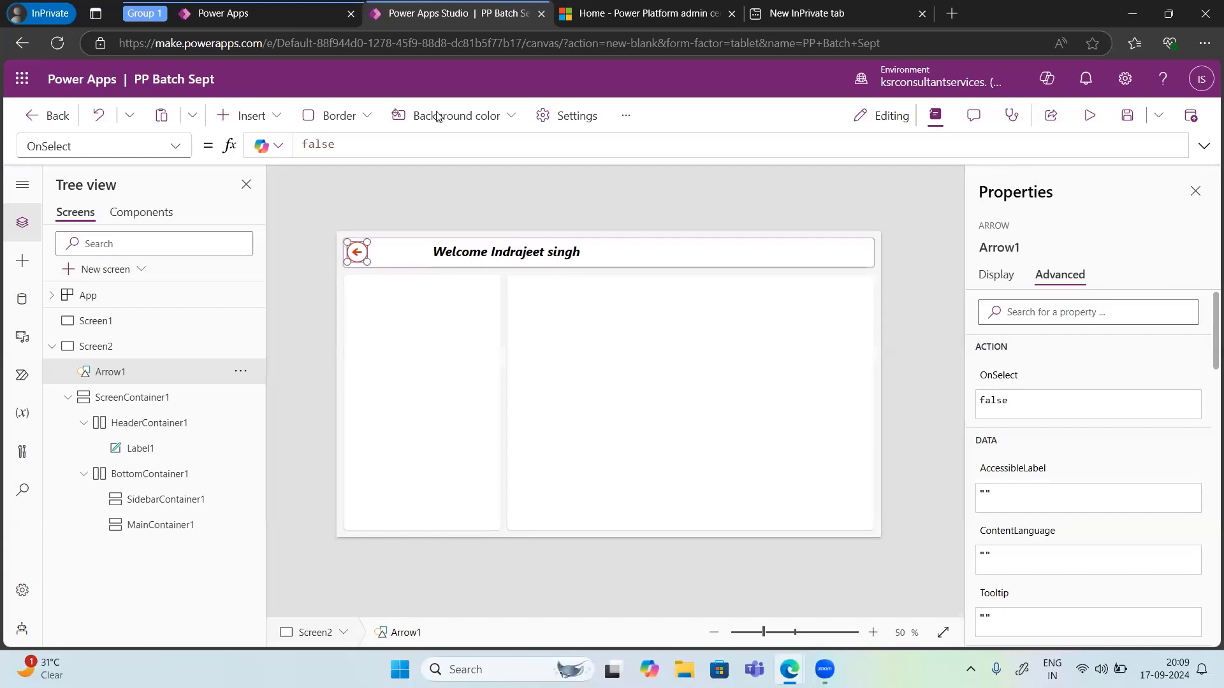
Step: Set the back arrow's OnSelect formula to Navigate(Screen1)
{"action": "left_click", "coordinate": [178, 147]}
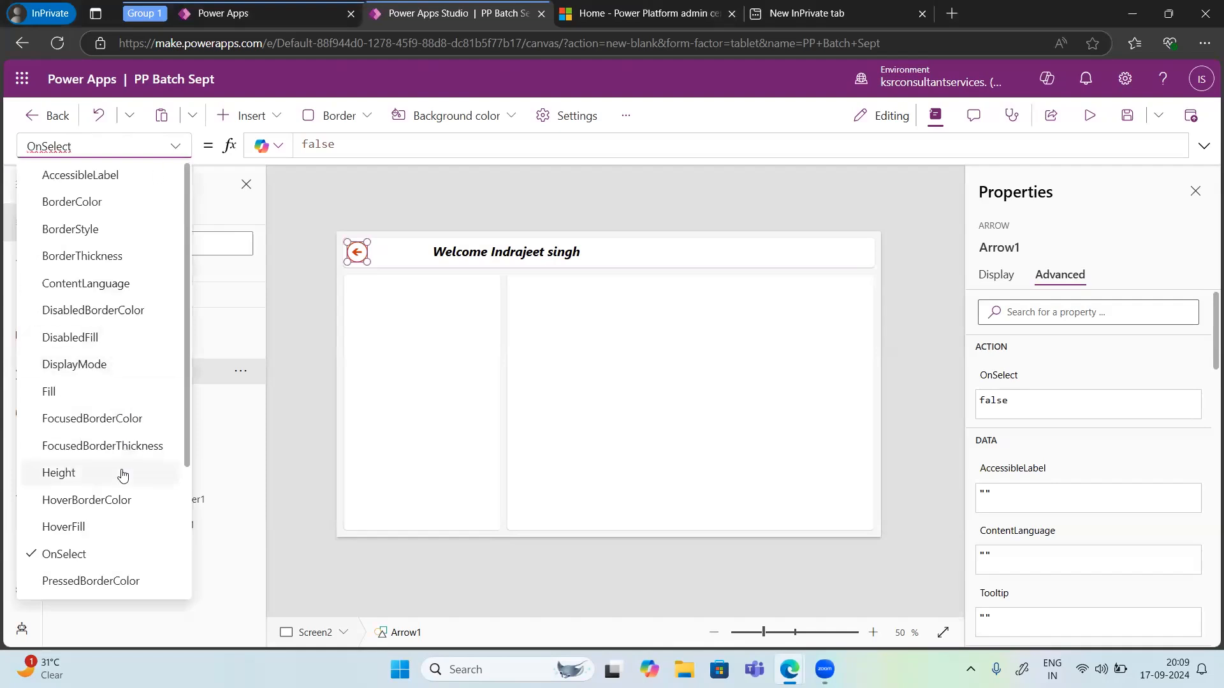
{"action": "scroll", "coordinate": [122, 476], "scroll_direction": "down", "scroll_amount": 3}
{"action": "scroll", "coordinate": [122, 476], "scroll_direction": "up", "scroll_amount": 3}
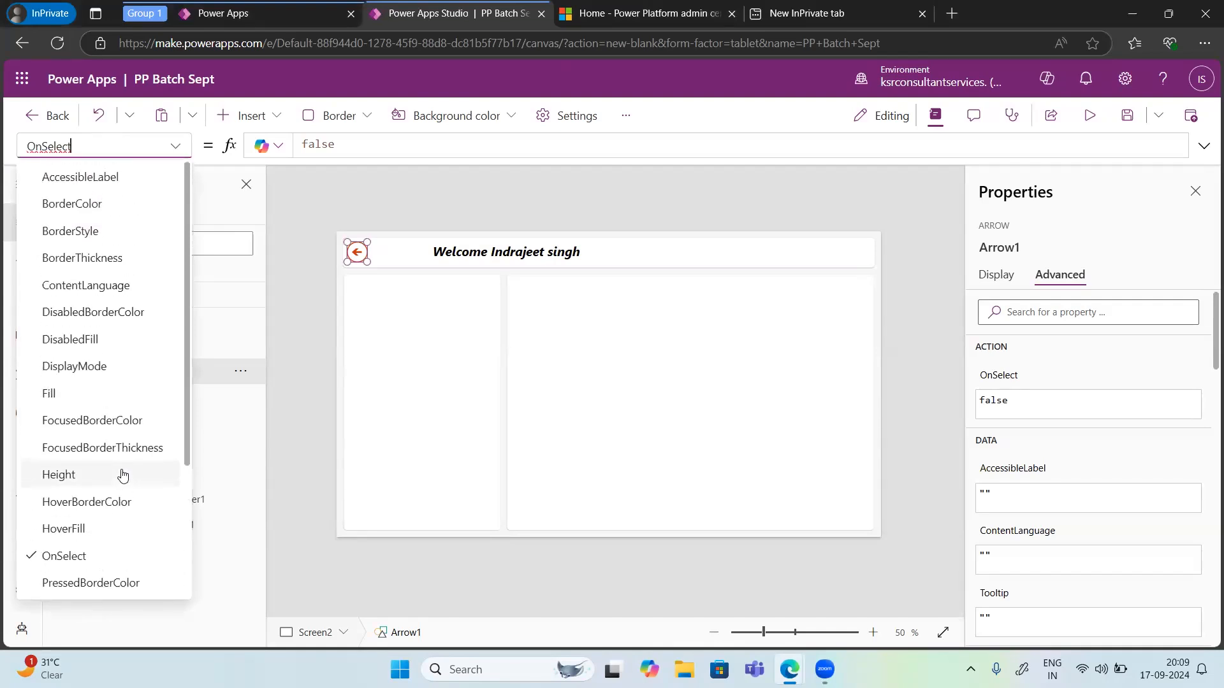
{"action": "scroll", "coordinate": [122, 476], "scroll_direction": "down", "scroll_amount": 2}
{"action": "left_click", "coordinate": [76, 433]}
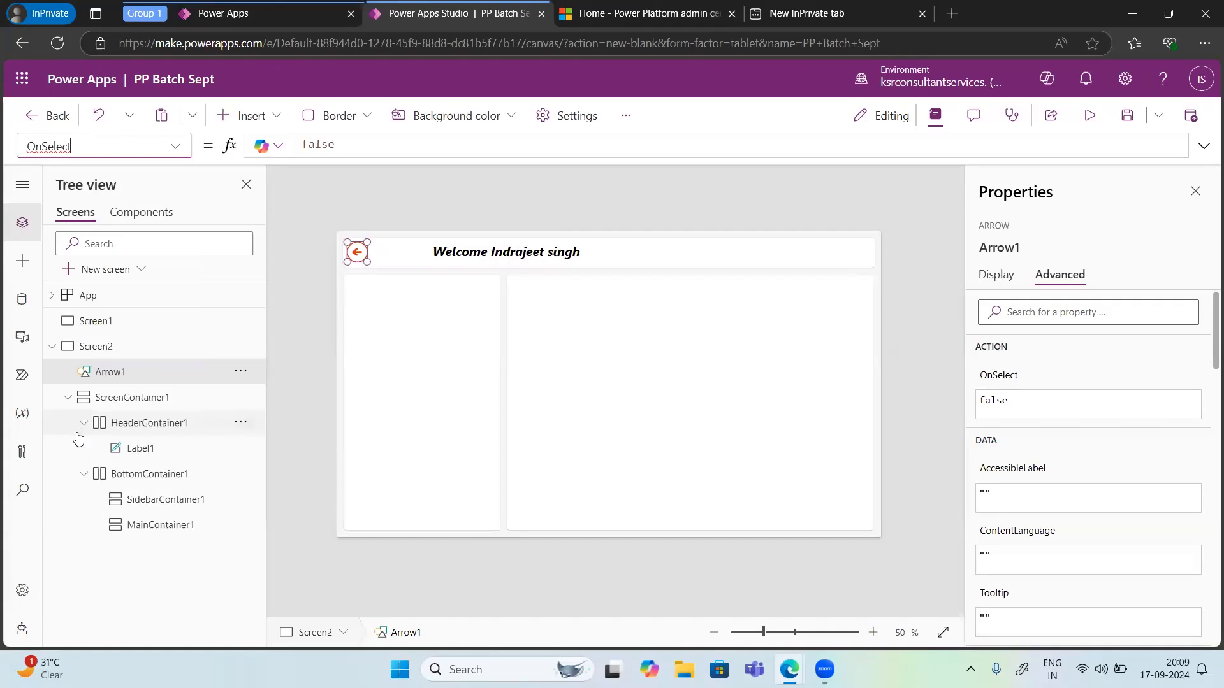
{"action": "left_click", "coordinate": [356, 148]}
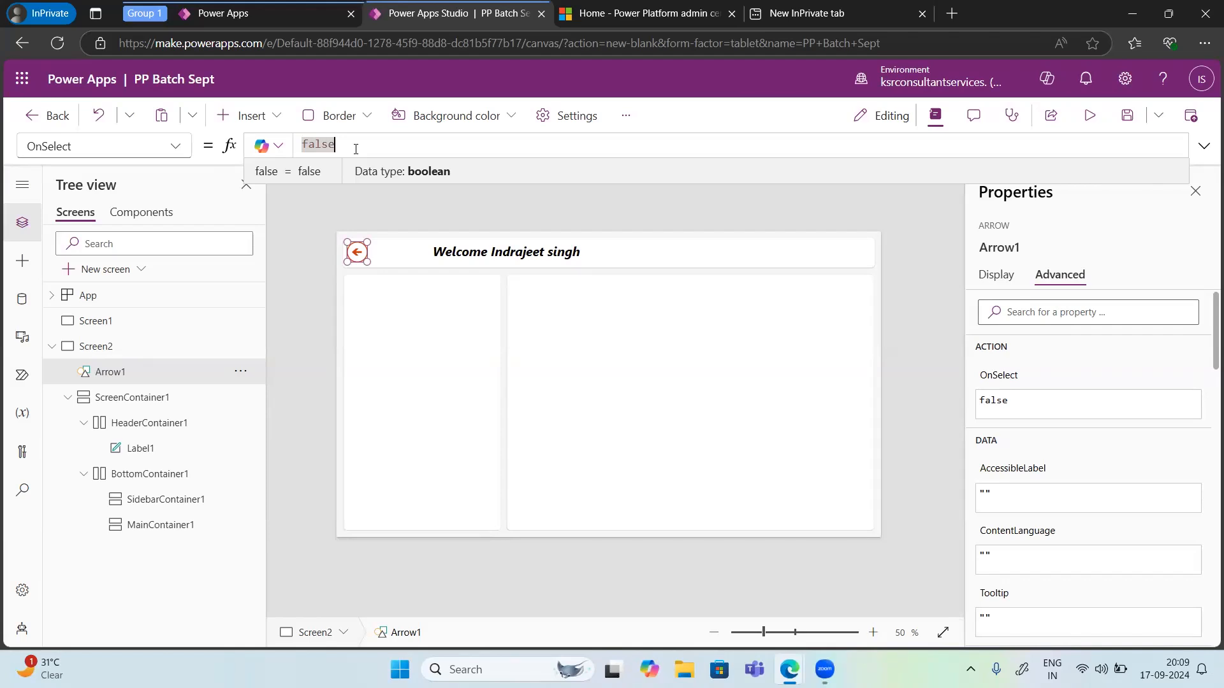
{"action": "key", "text": "BackSpace"}
{"action": "key", "text": "BackSpace"}
{"action": "key", "text": "BackSpace"}
{"action": "key", "text": "BackSpace"}
{"action": "key", "text": "BackSpace"}
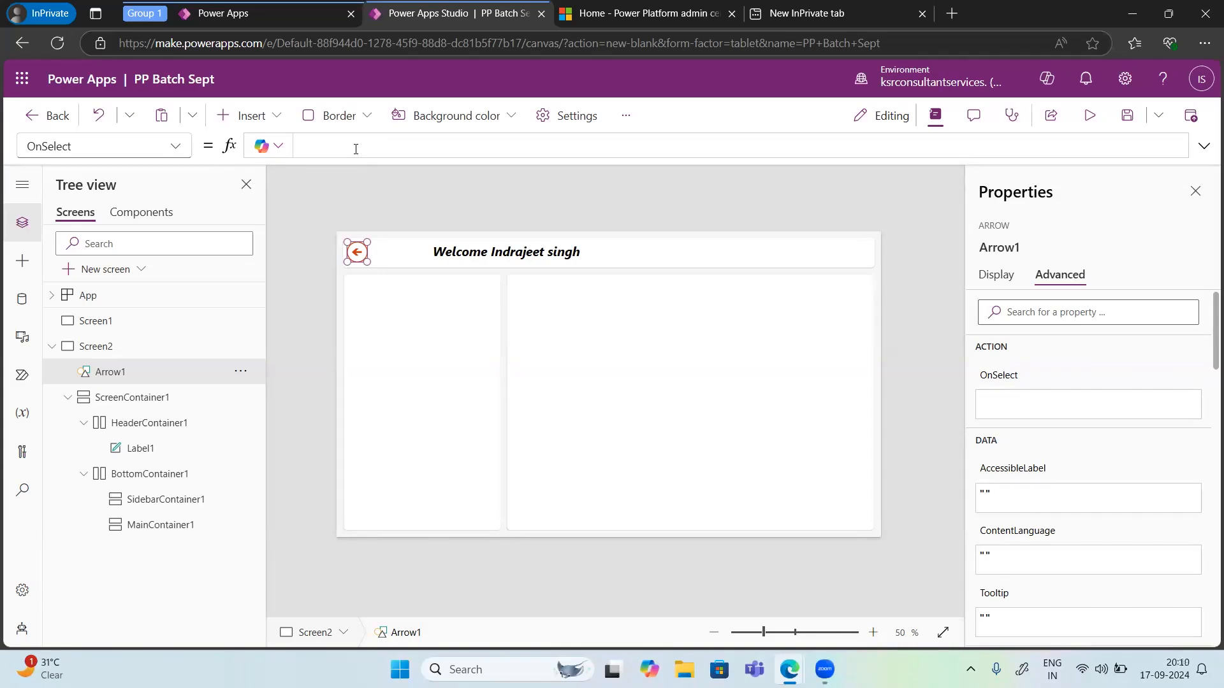
{"action": "type", "text": "Naviage"}
{"action": "left_click", "coordinate": [355, 156]}
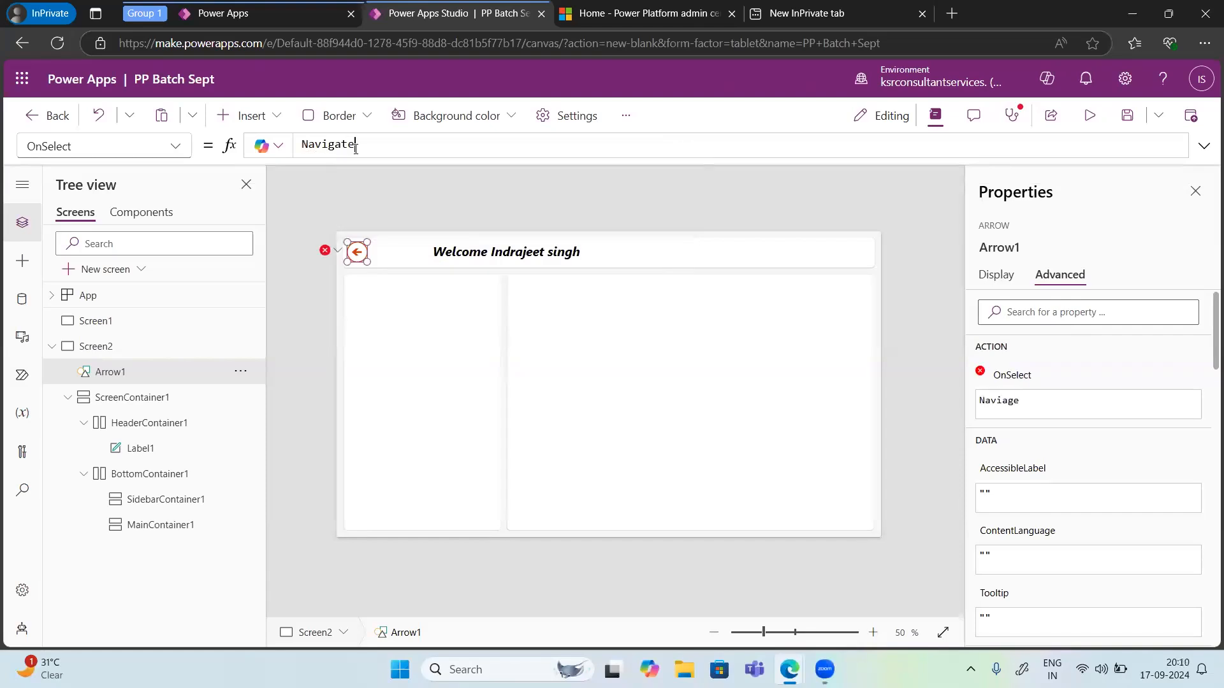
{"action": "type", "text": "("}
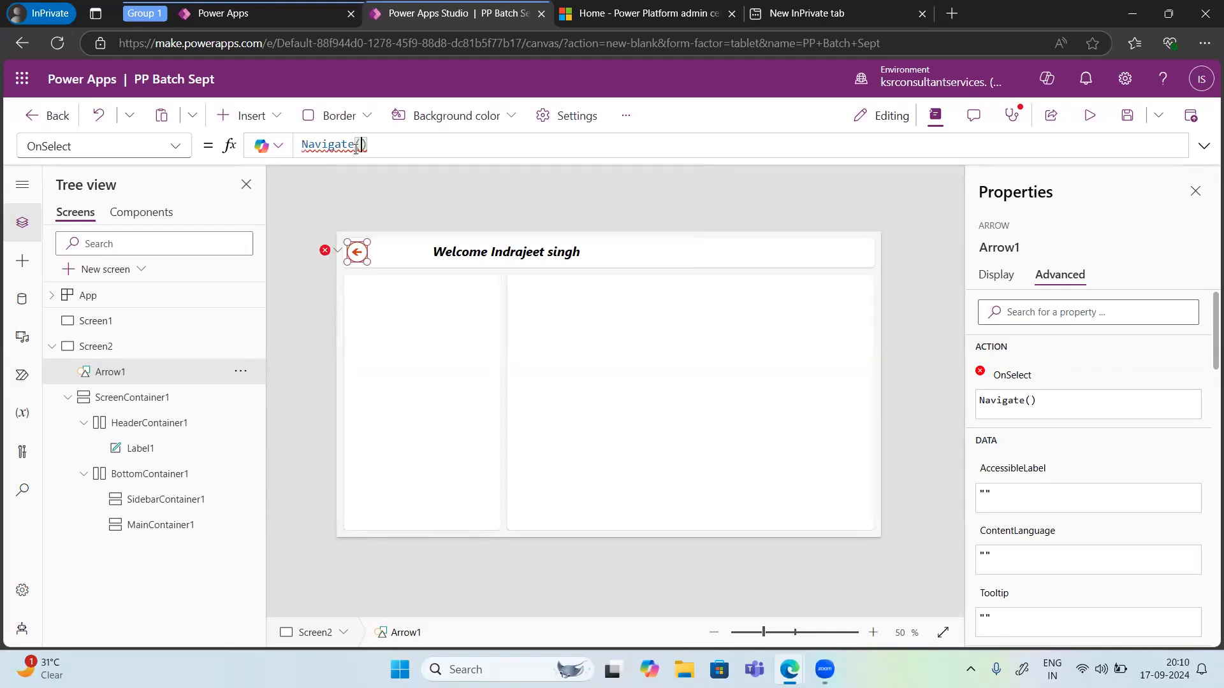
{"action": "type", "text": "Scre"}
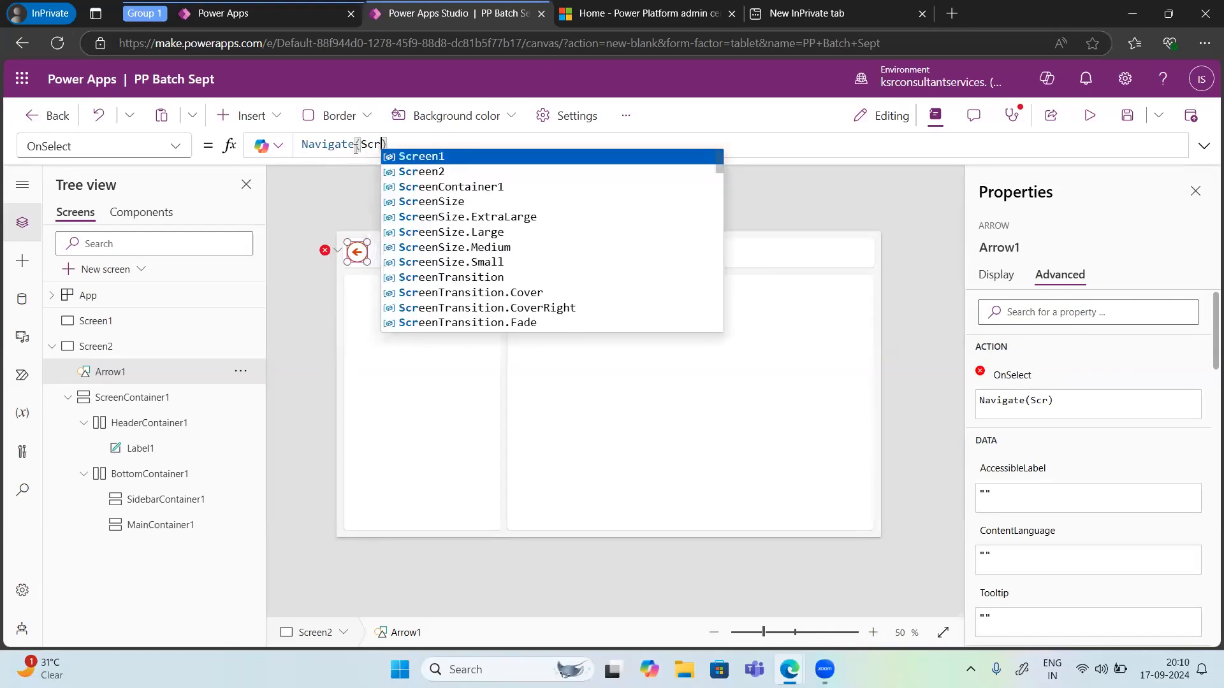
{"action": "key", "text": "Tab"}
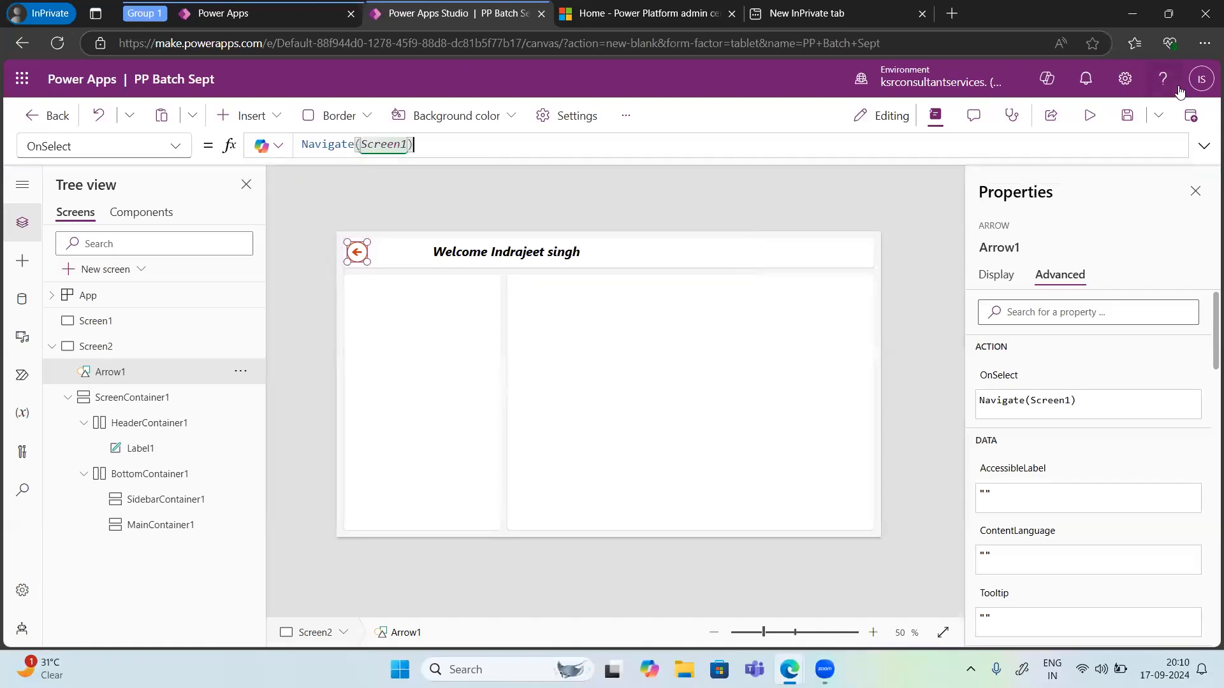
Step: Preview the app and test the back arrow's navigation, then close the preview and dismiss the tip dialog
{"action": "left_click", "coordinate": [1087, 121]}
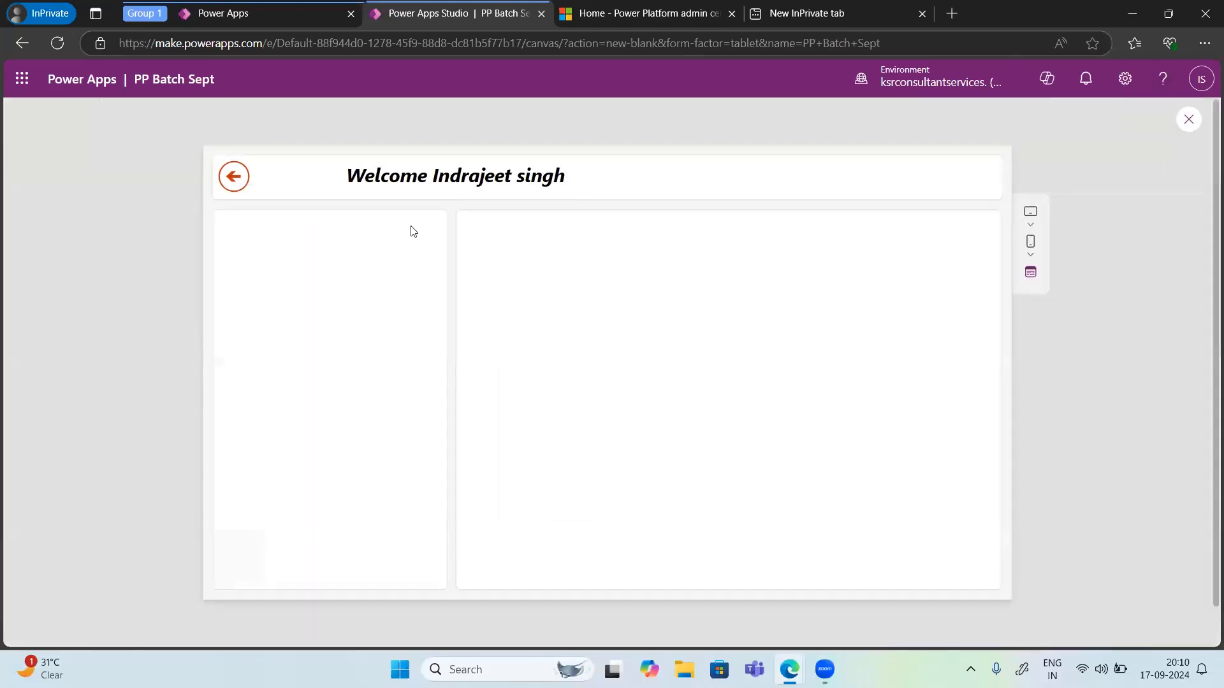
{"action": "left_click", "coordinate": [234, 178]}
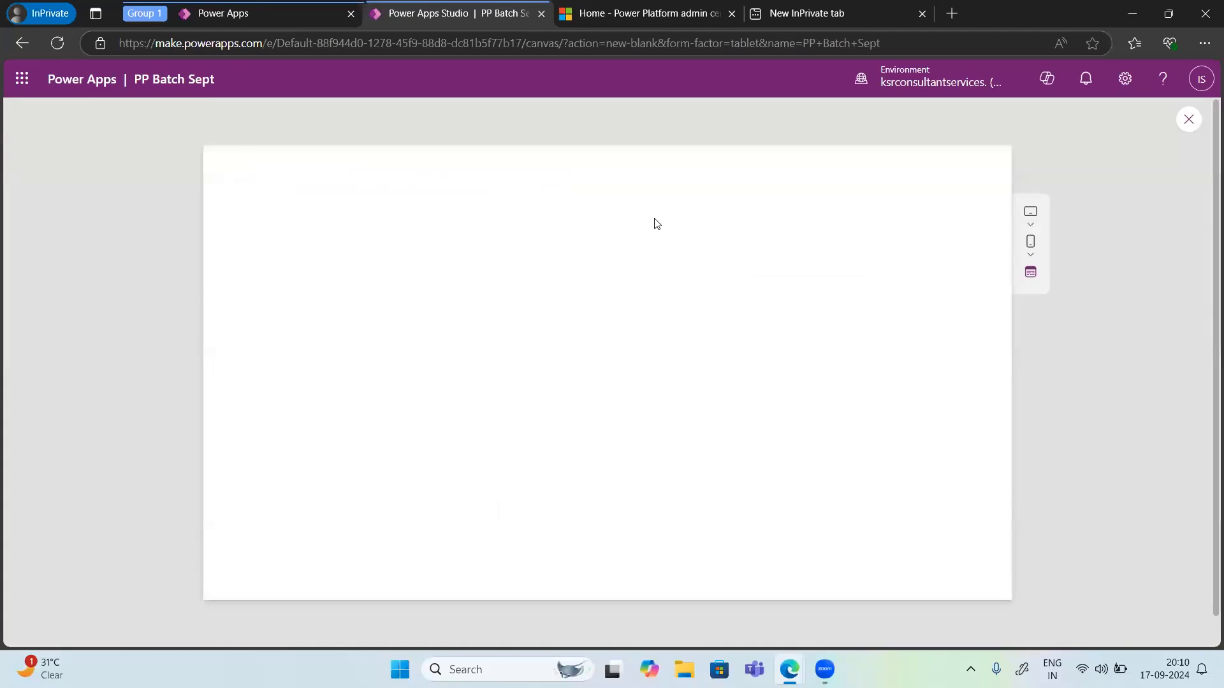
{"action": "left_click", "coordinate": [1189, 122]}
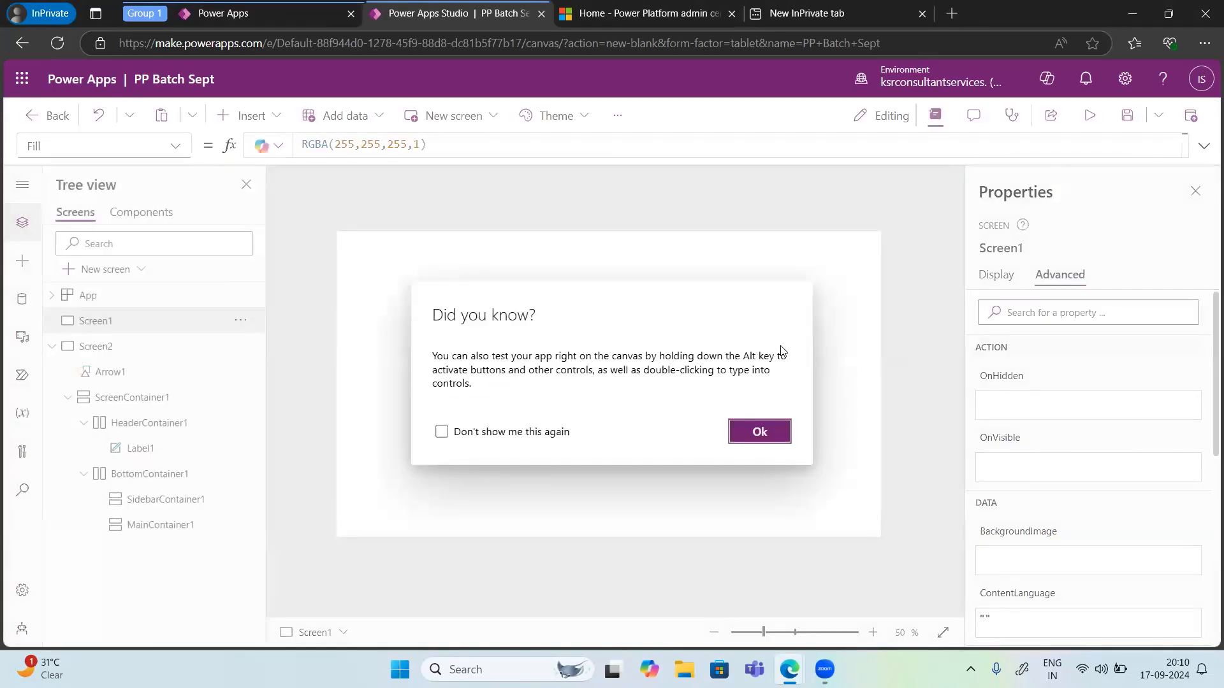
{"action": "left_click", "coordinate": [759, 432]}
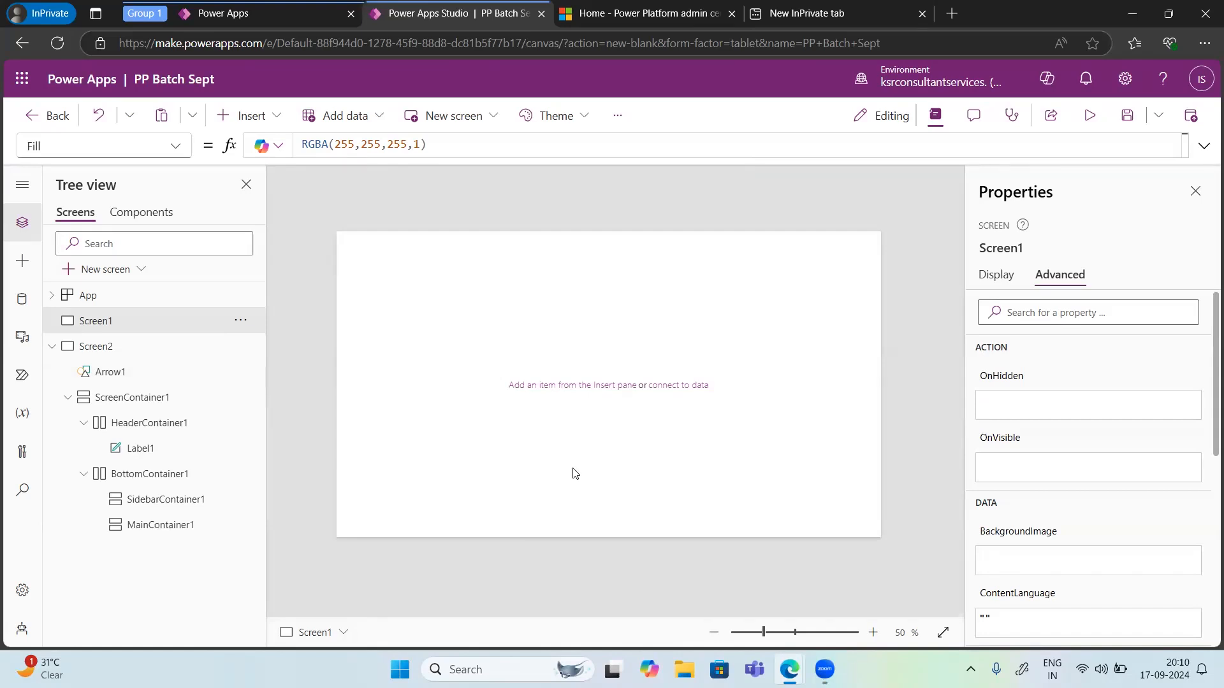
Step: Insert a button on Screen1 and move it to the screen's lower-right corner
{"action": "left_click", "coordinate": [256, 126]}
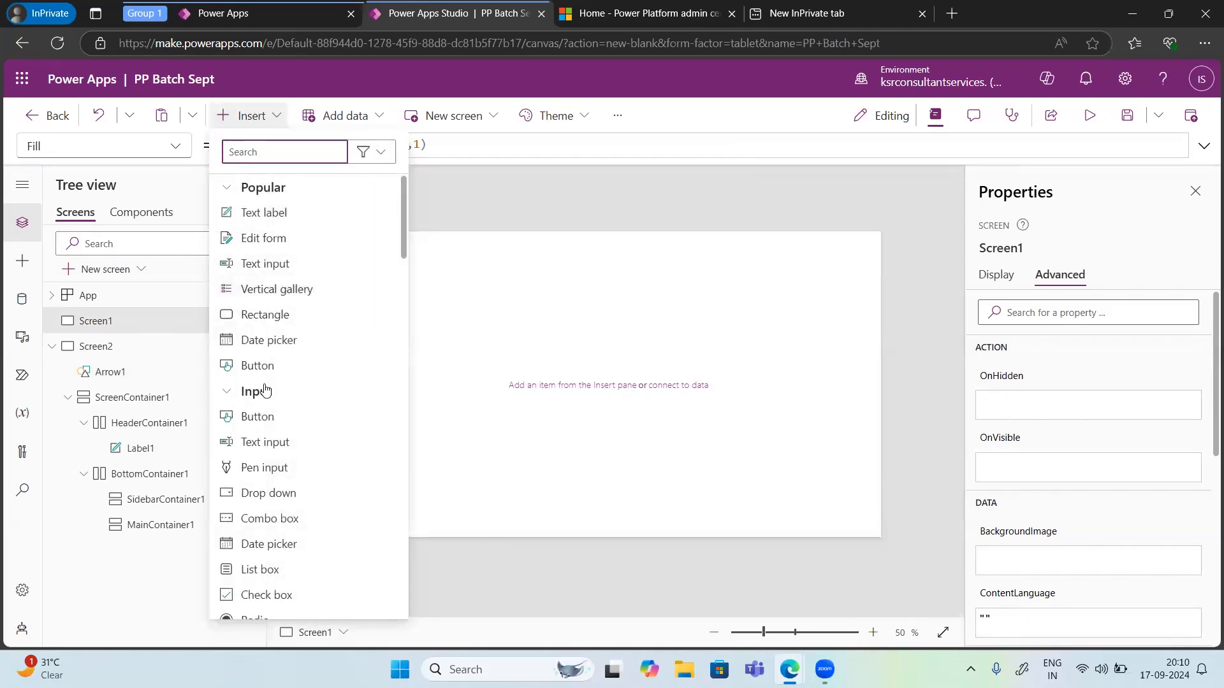
{"action": "left_click", "coordinate": [247, 415]}
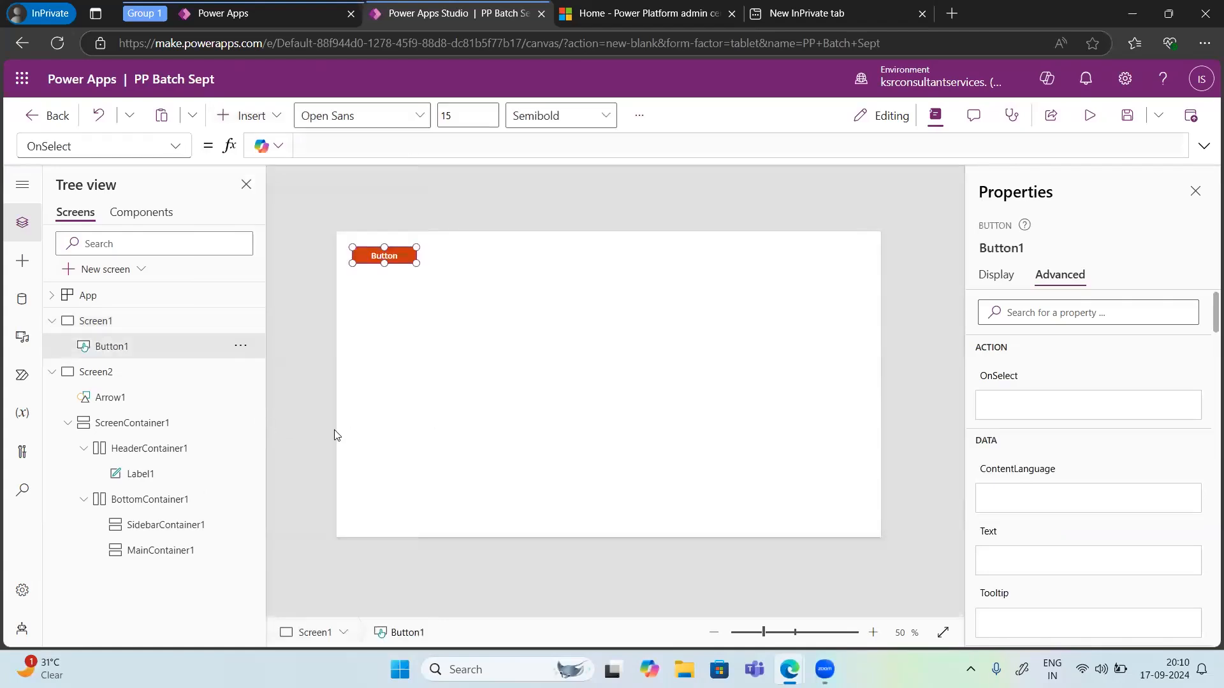
{"action": "left_click_drag", "start_coordinate": [386, 258], "coordinate": [842, 511]}
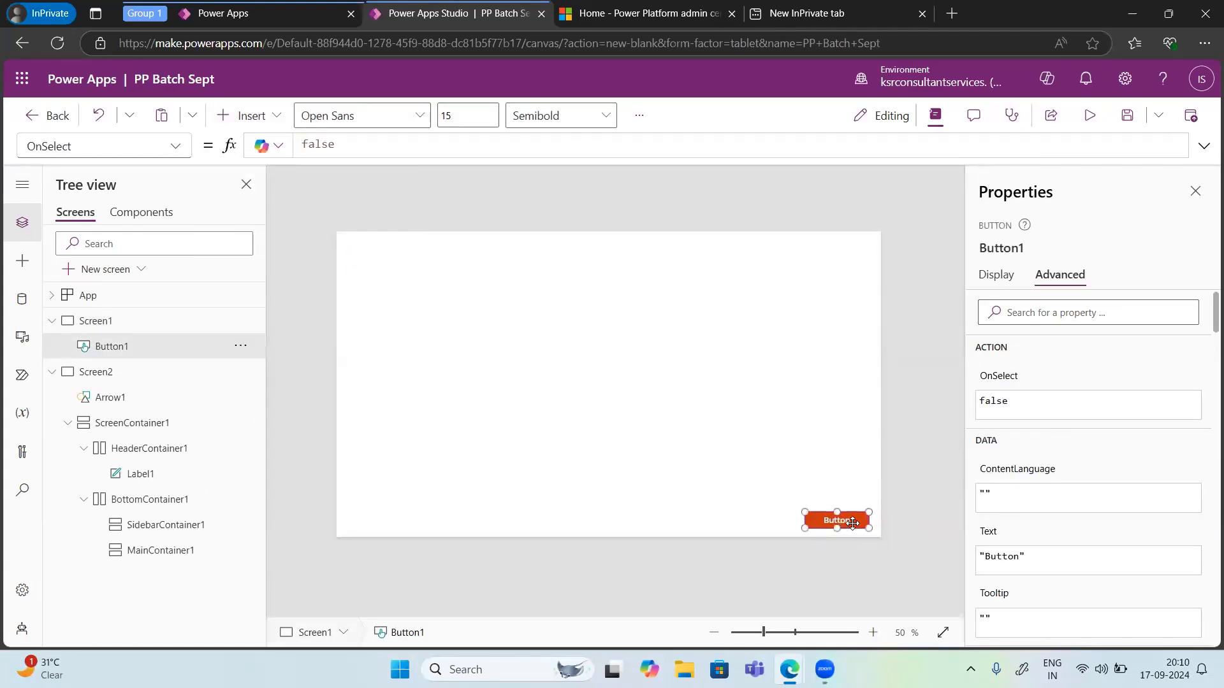
{"action": "left_click", "coordinate": [173, 148]}
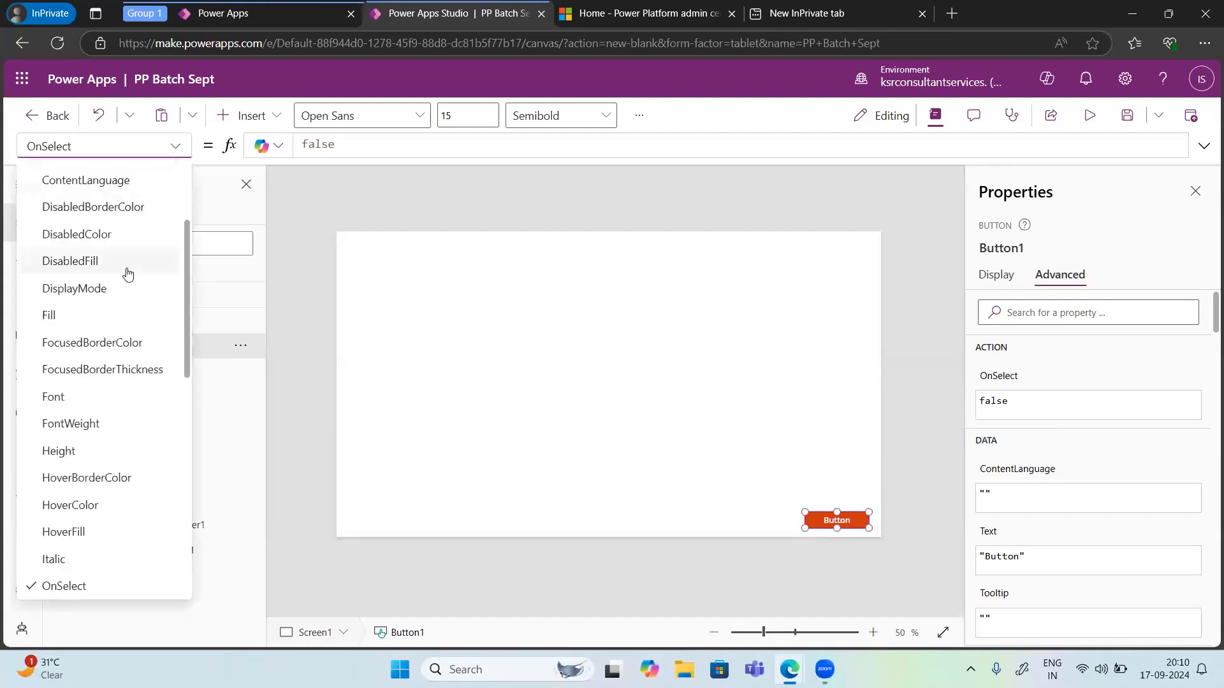
{"action": "scroll", "coordinate": [125, 270], "scroll_direction": "up", "scroll_amount": 3}
{"action": "scroll", "coordinate": [89, 280], "scroll_direction": "down", "scroll_amount": 3}
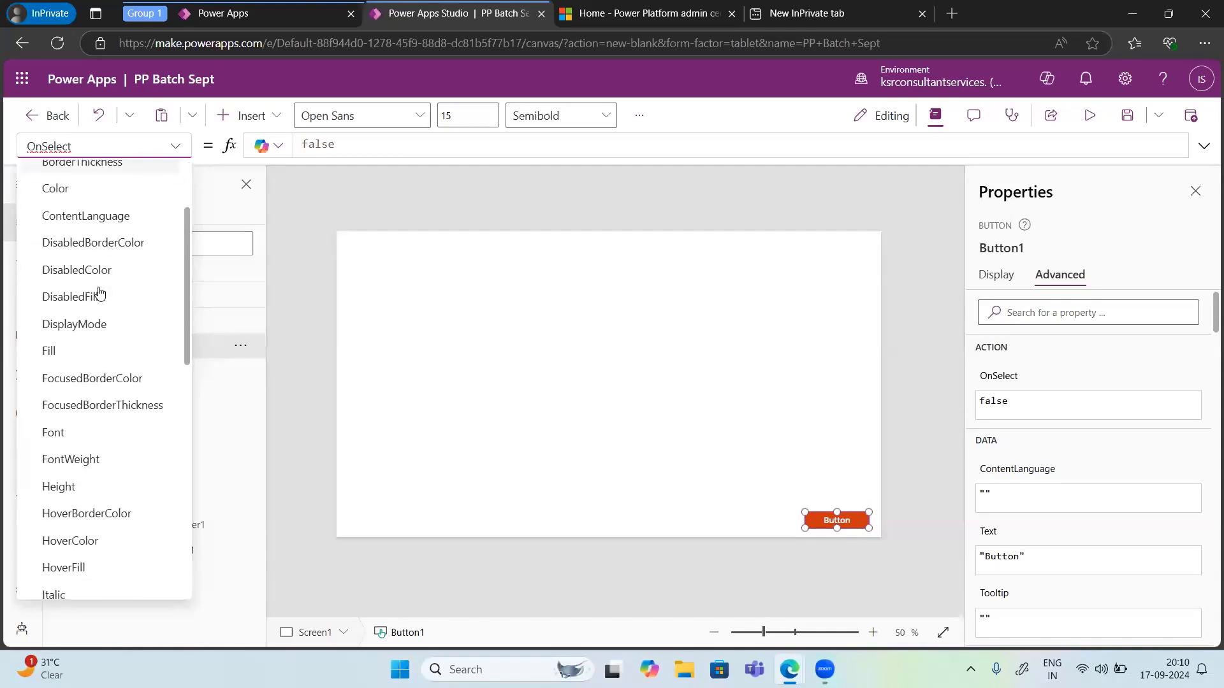
{"action": "left_click", "coordinate": [51, 320]}
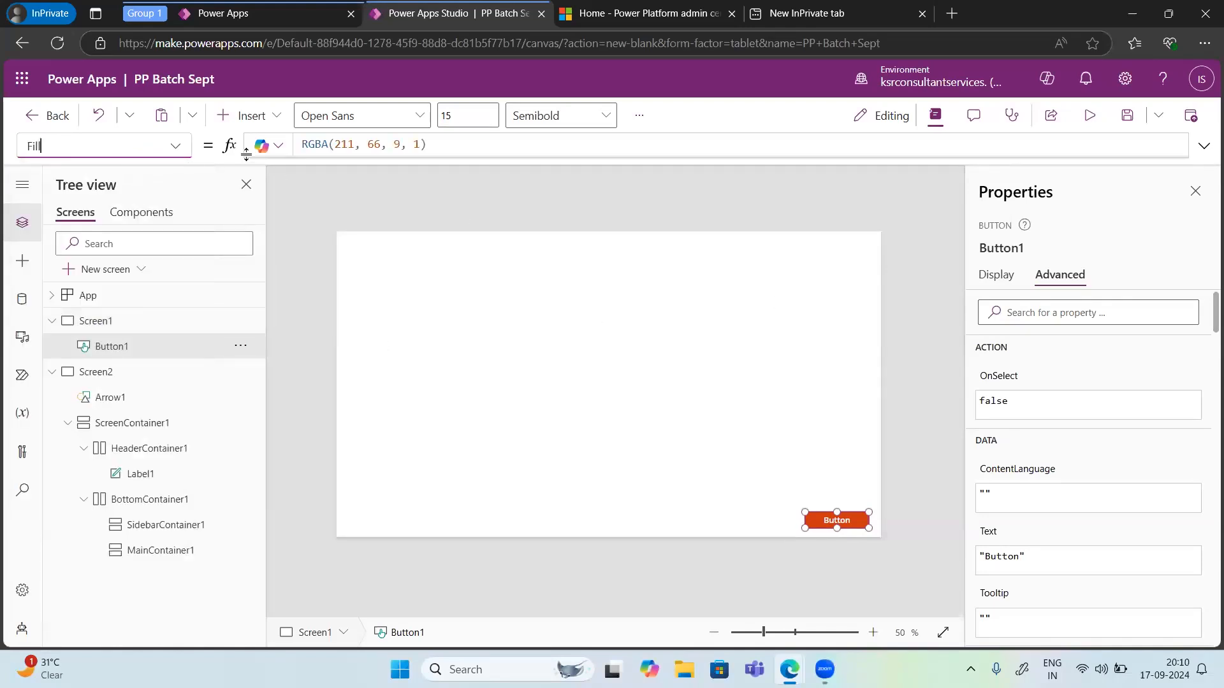
Step: Set the button's Text property to "More Details"
{"action": "left_click", "coordinate": [176, 147]}
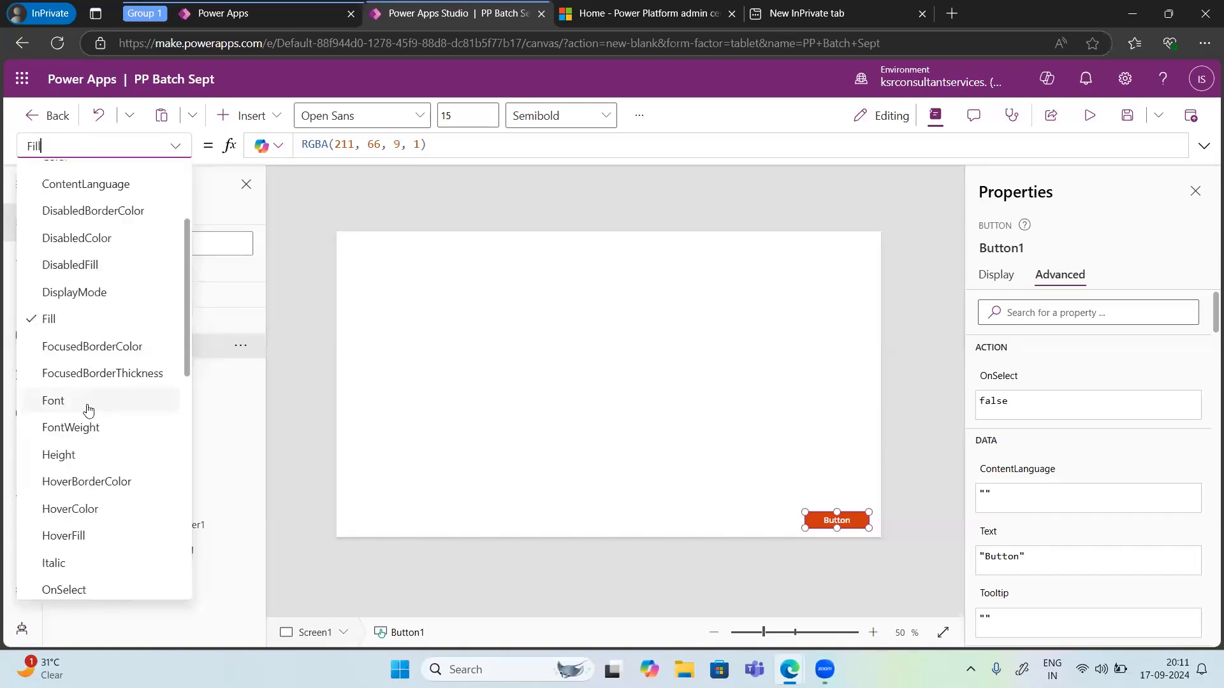
{"action": "scroll", "coordinate": [93, 402], "scroll_direction": "down", "scroll_amount": 3}
{"action": "scroll", "coordinate": [88, 410], "scroll_direction": "down", "scroll_amount": 5}
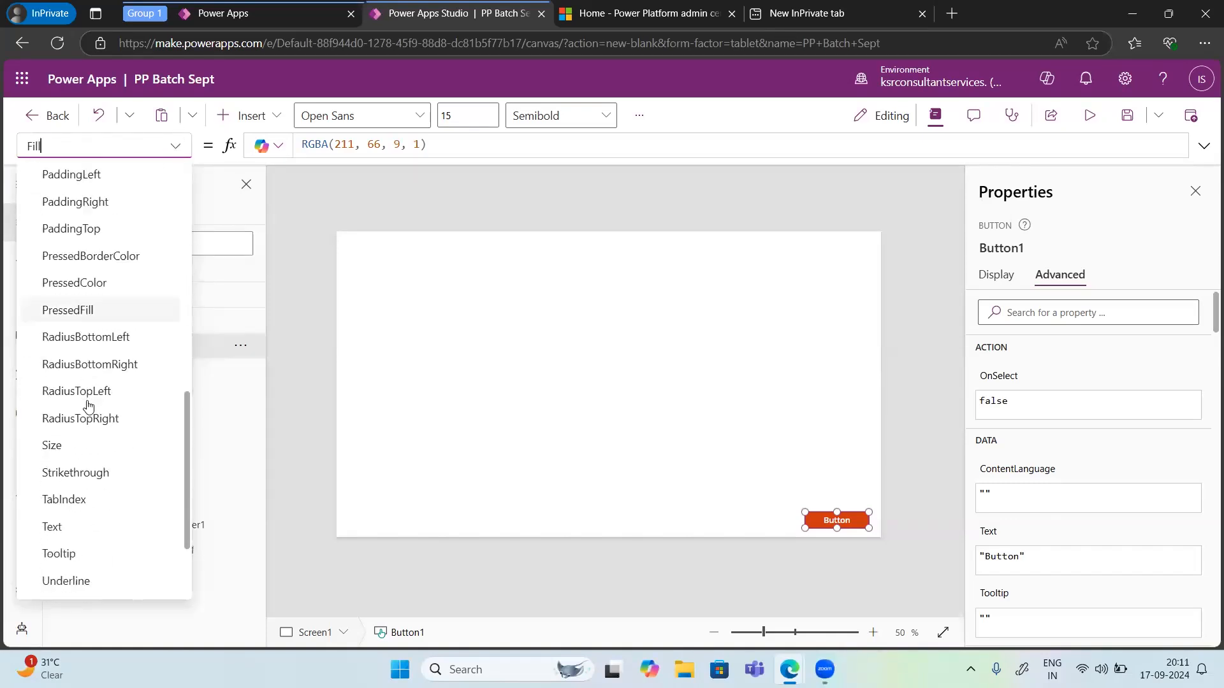
{"action": "left_click", "coordinate": [67, 450]}
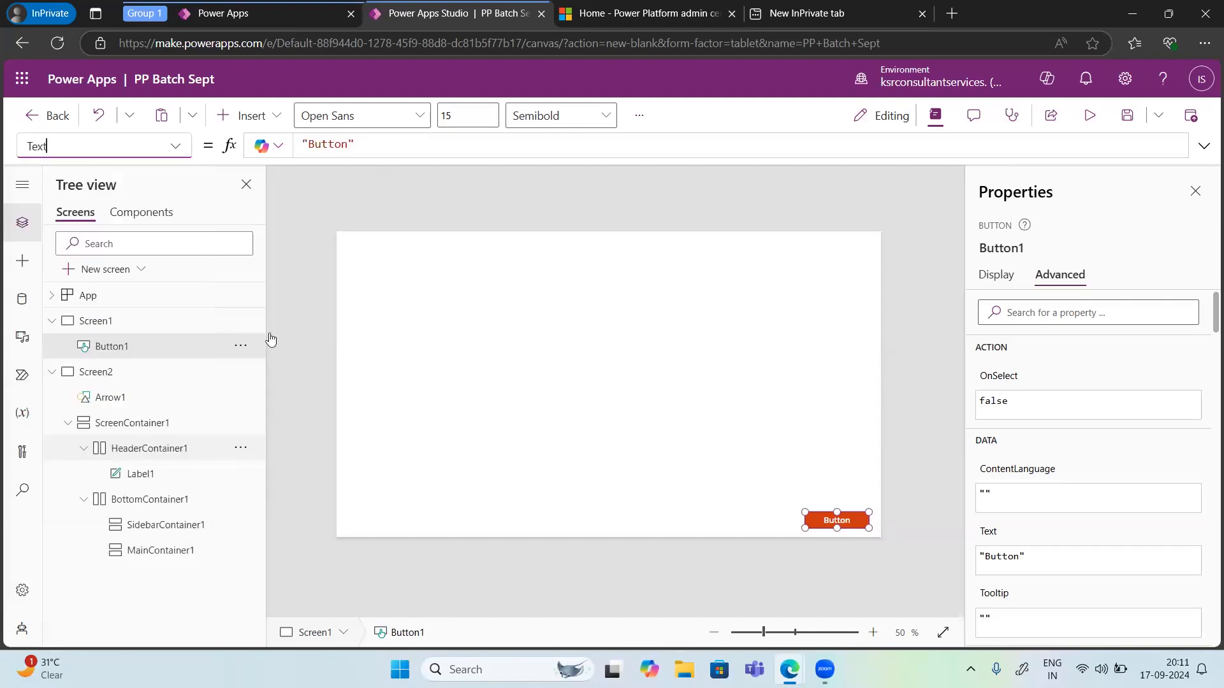
{"action": "double_click", "coordinate": [334, 143]}
{"action": "type", "text": "Next"}
{"action": "key", "text": "BackSpace"}
{"action": "key", "text": "BackSpace"}
{"action": "key", "text": "BackSpace"}
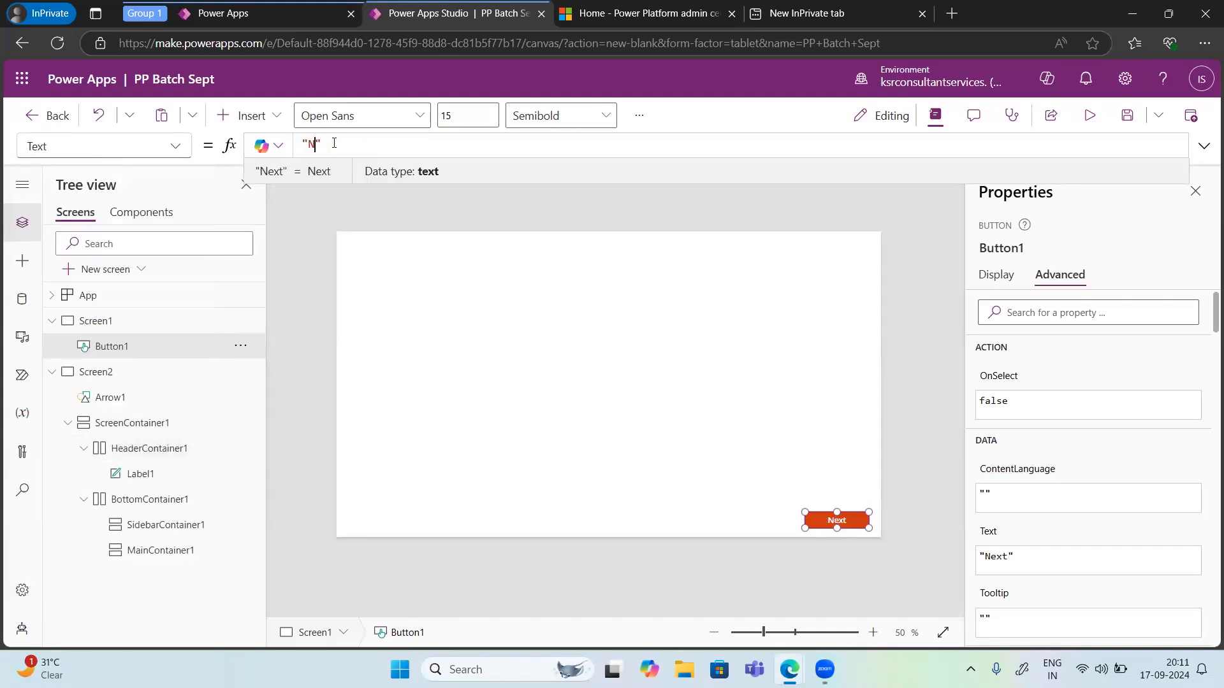
{"action": "key", "text": "BackSpace"}
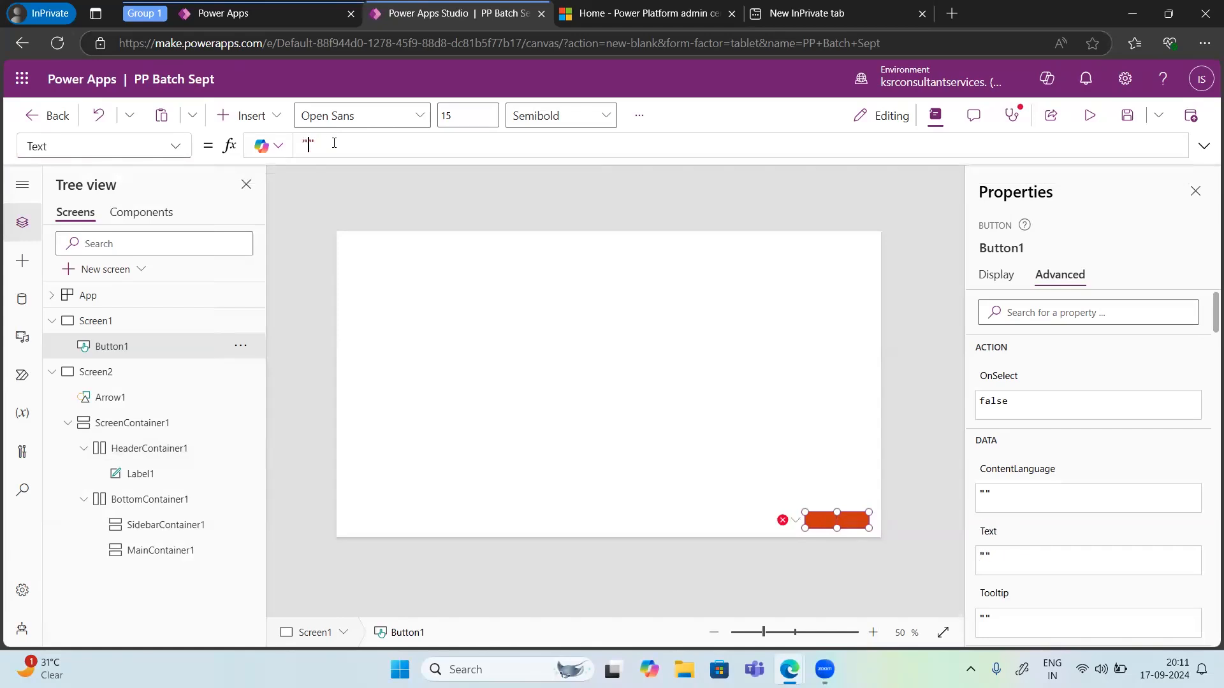
{"action": "type", "text": "Detail"}
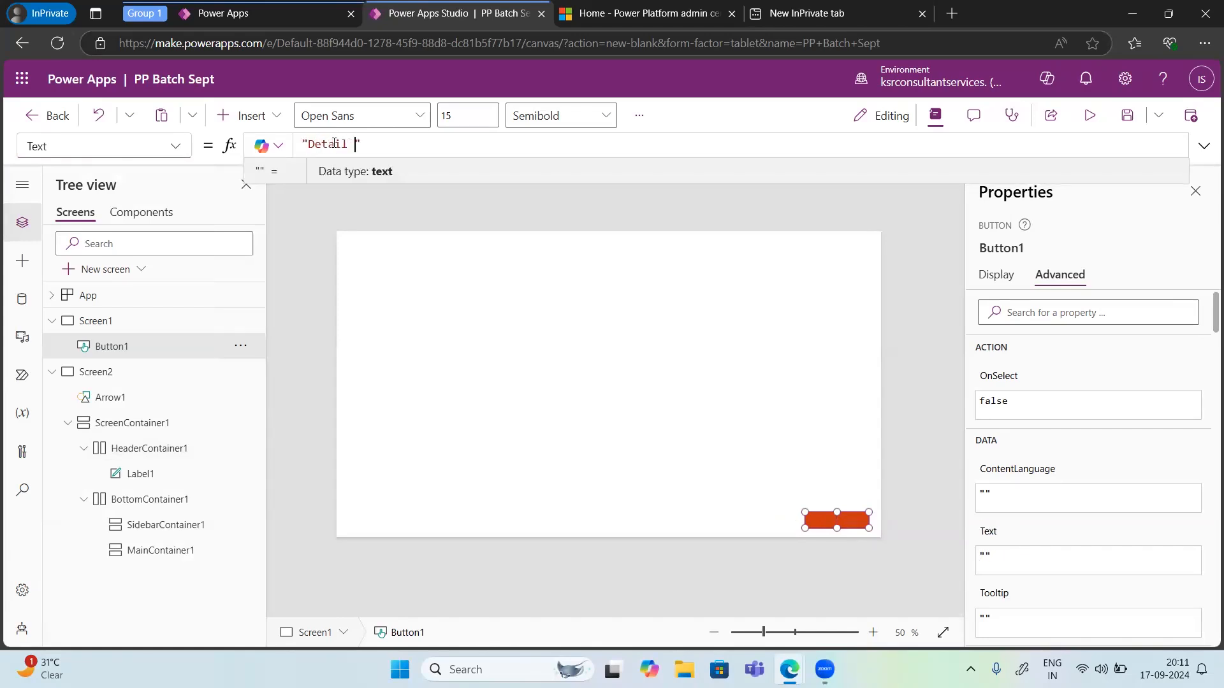
{"action": "key", "text": "BackSpace"}
{"action": "type", "text": "s"}
{"action": "key", "text": "BackSpace"}
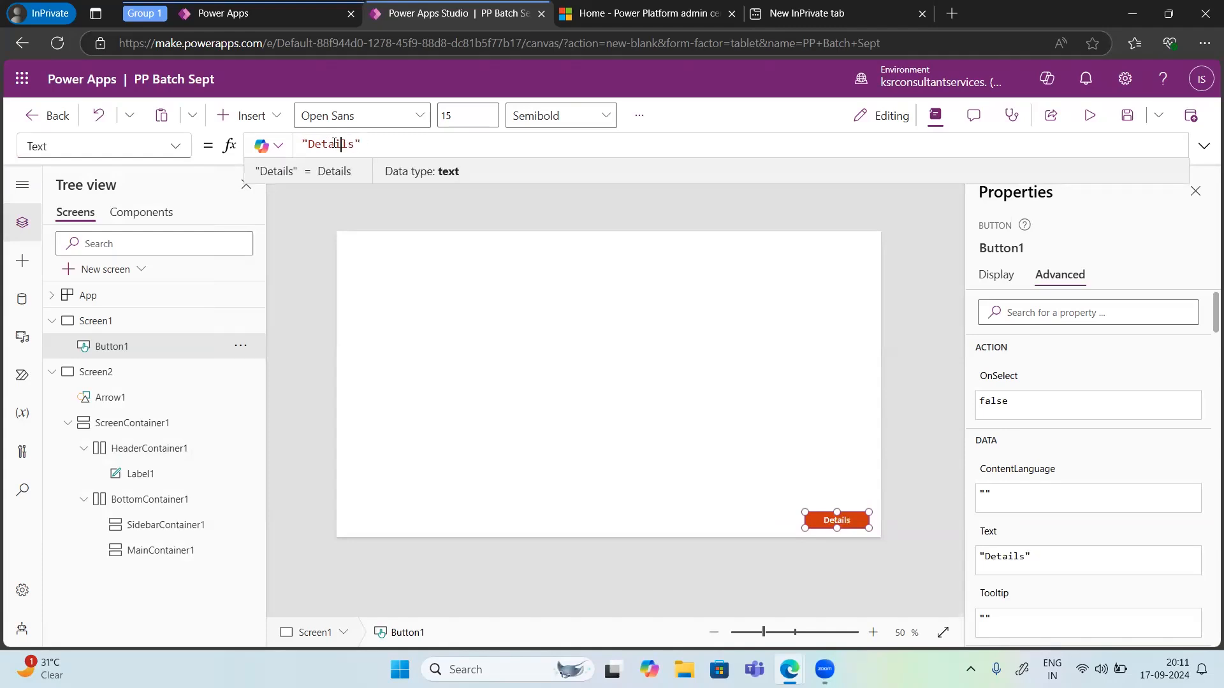
{"action": "double_click", "coordinate": [333, 144]}
{"action": "key", "text": "Left"}
{"action": "type", "text": "More"}
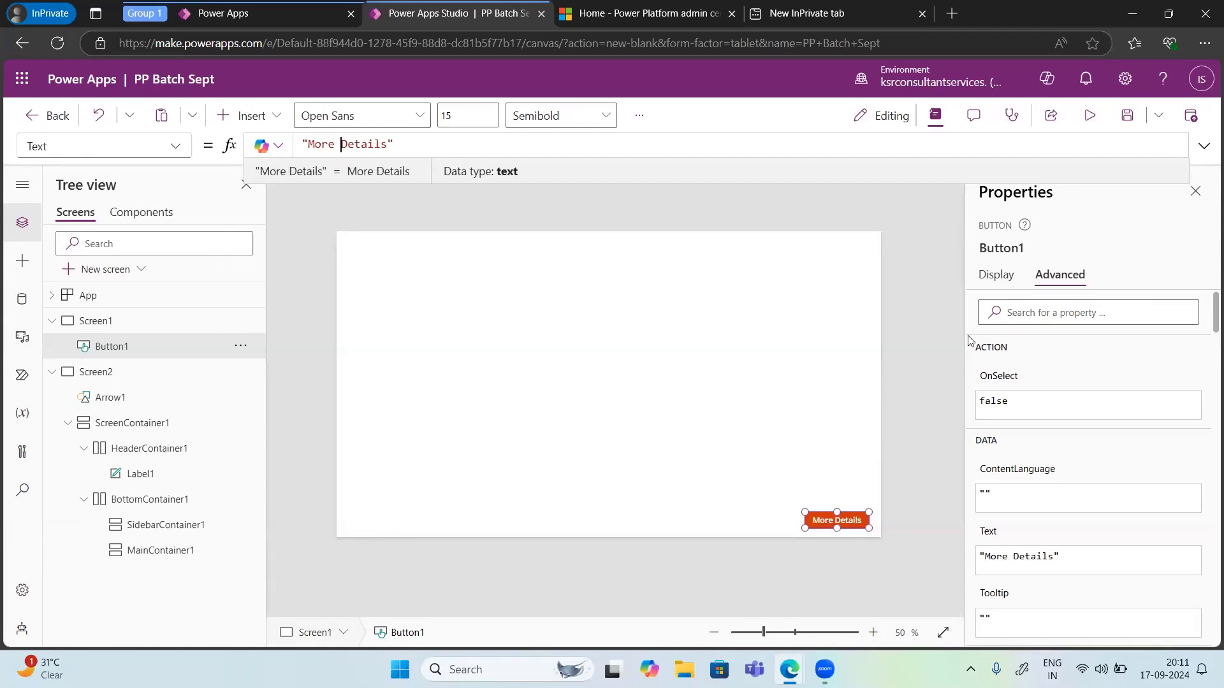
Step: Set the button's fill to a custom blue with hex 2737E8
{"action": "scroll", "coordinate": [1005, 479], "scroll_direction": "down", "scroll_amount": 5}
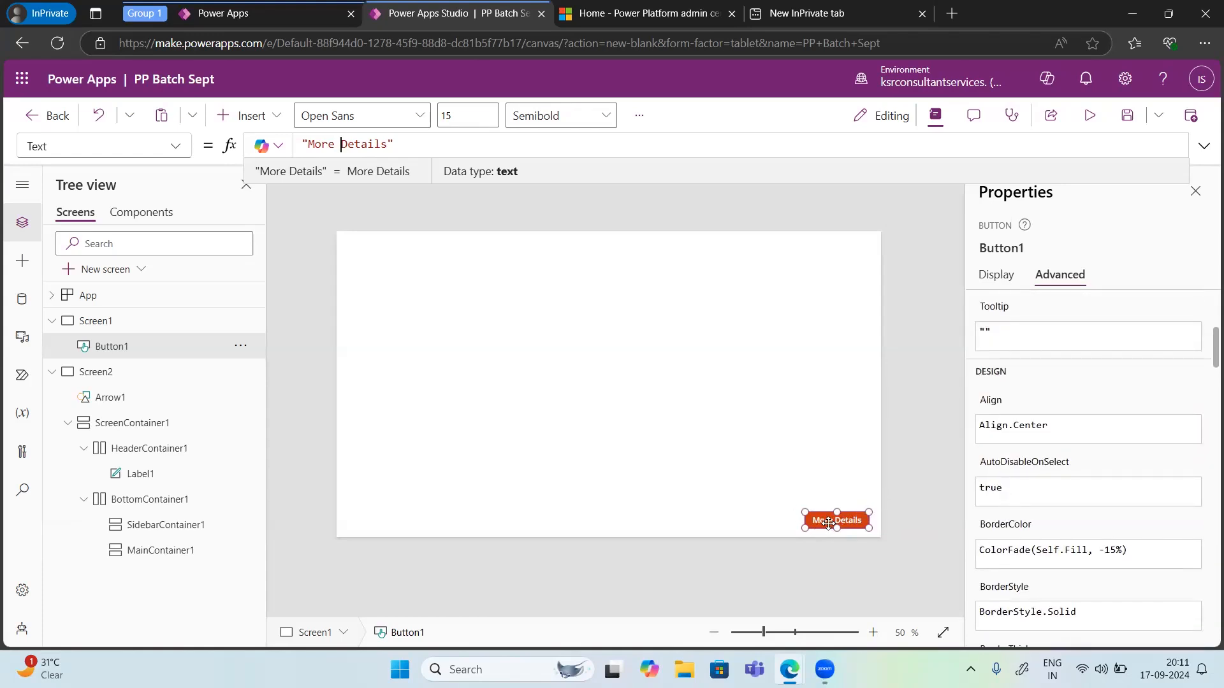
{"action": "left_click", "coordinate": [998, 275]}
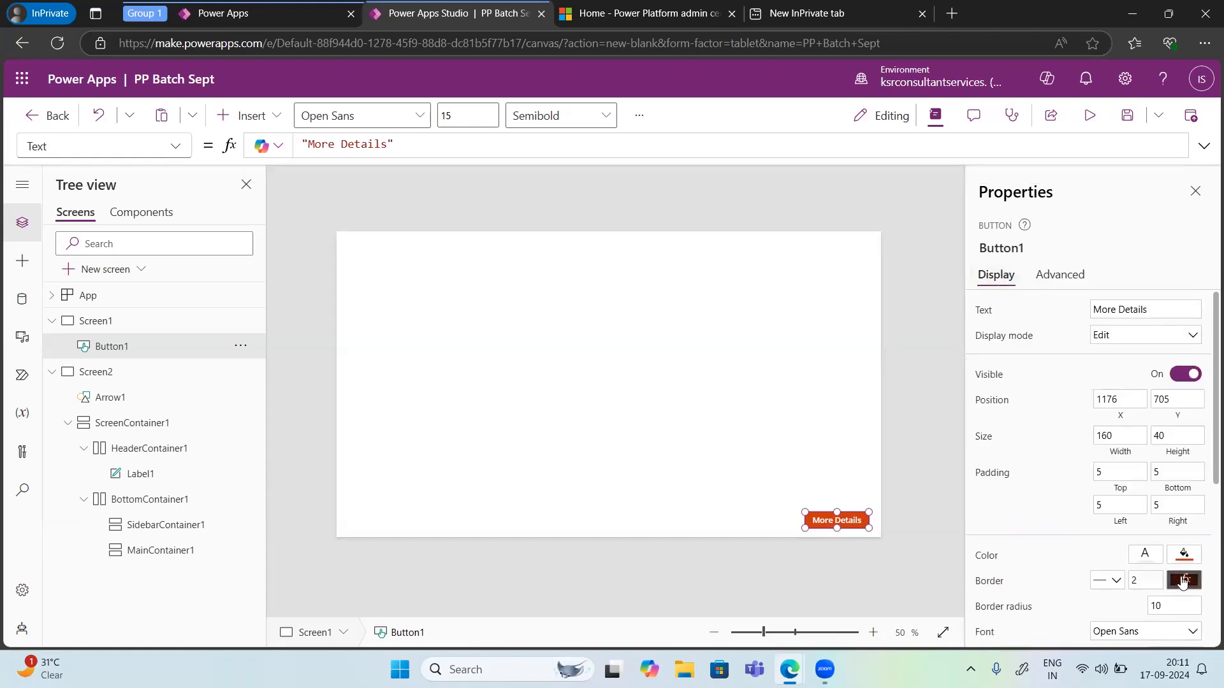
{"action": "left_click", "coordinate": [1184, 556]}
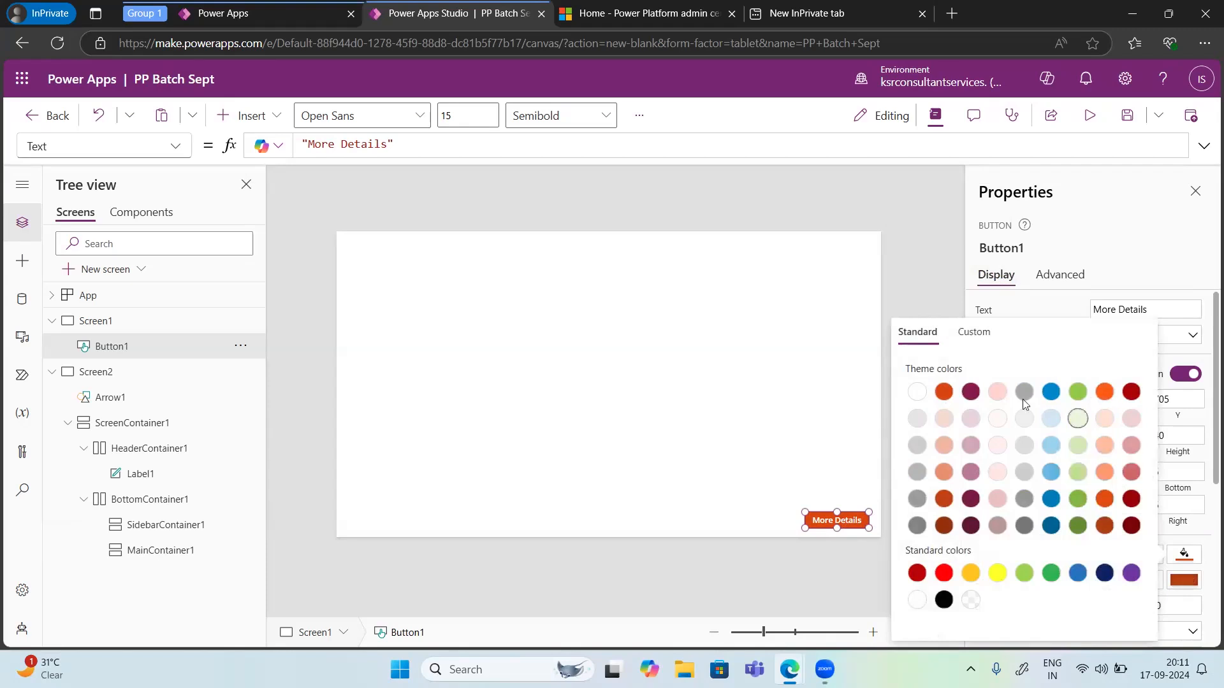
{"action": "left_click", "coordinate": [968, 396]}
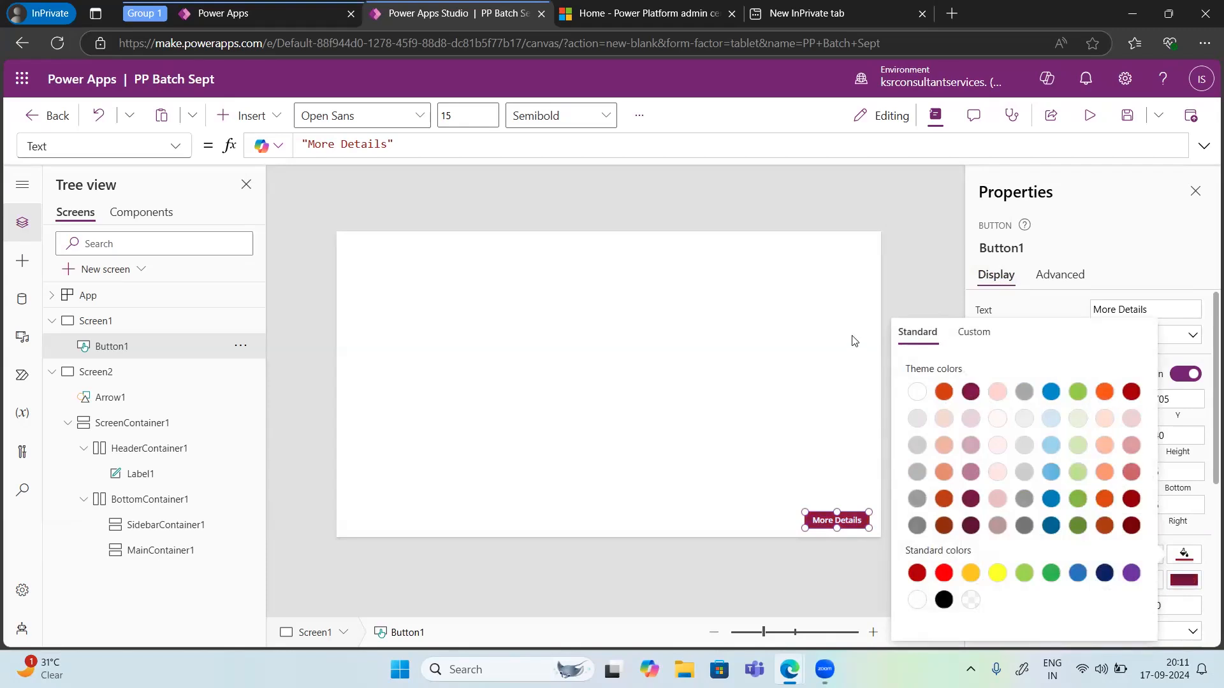
{"action": "left_click", "coordinate": [967, 343]}
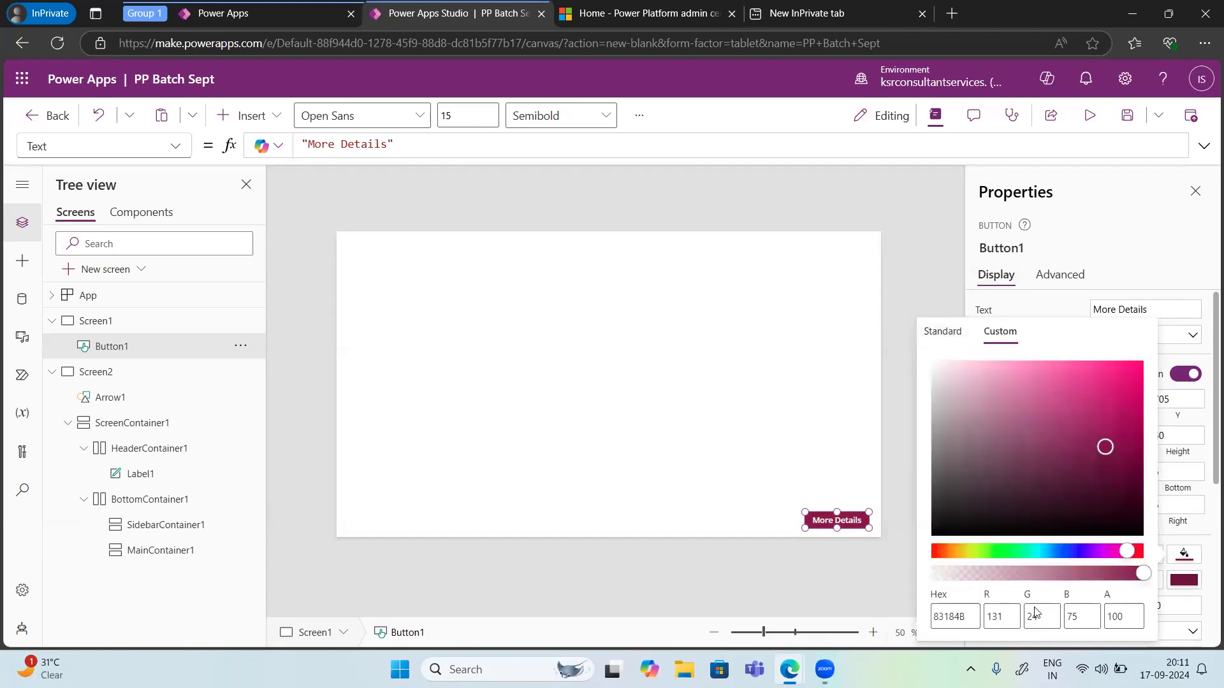
{"action": "left_click", "coordinate": [1070, 551]}
{"action": "left_click", "coordinate": [1108, 376]}
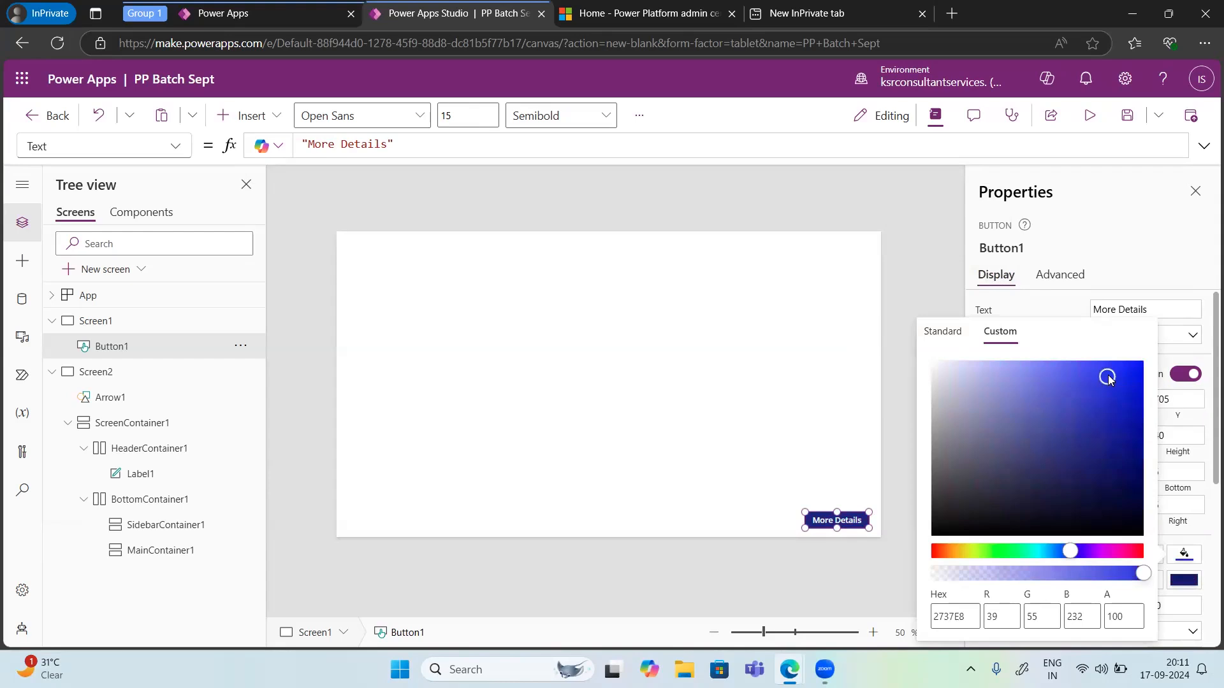
{"action": "left_click", "coordinate": [920, 238]}
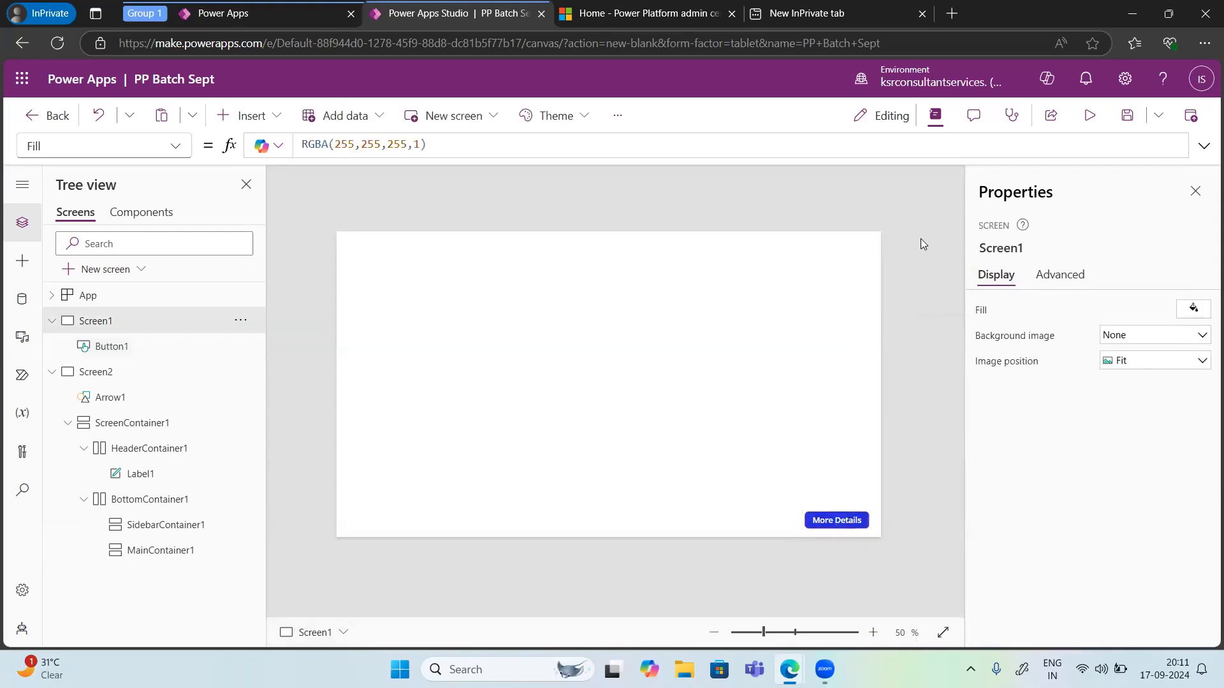
{"action": "left_click", "coordinate": [841, 524]}
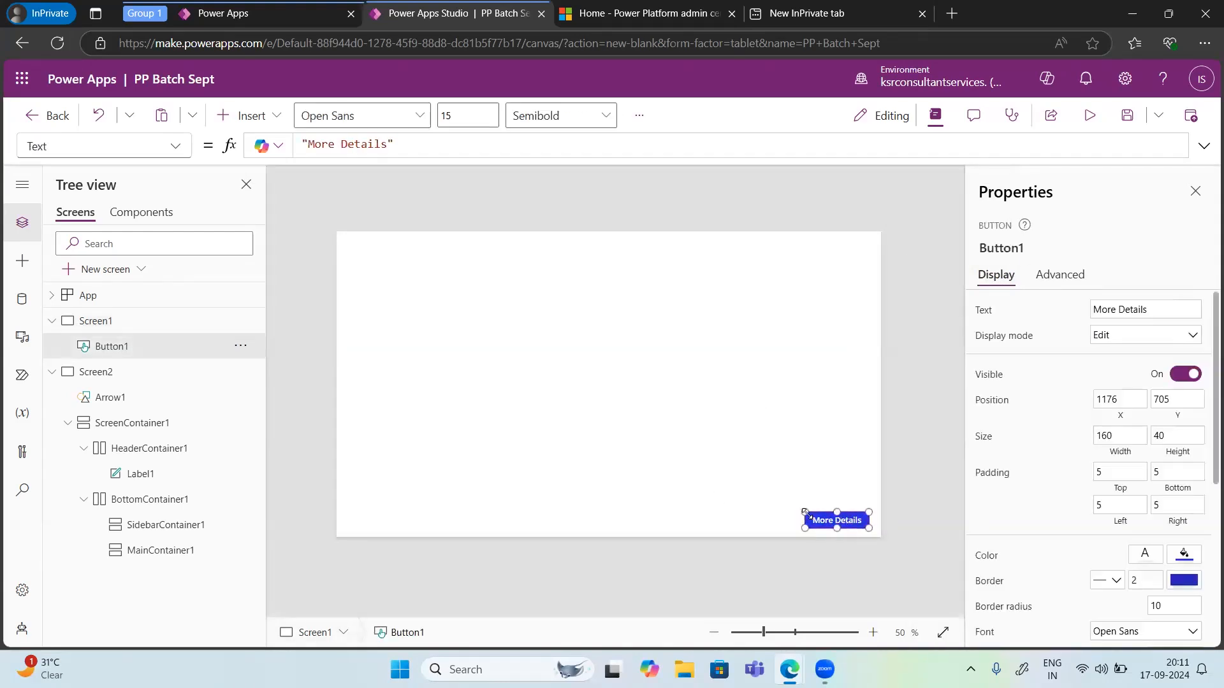
Step: Preview the app and try the More Details button, then close the preview
{"action": "left_click", "coordinate": [1087, 116]}
{"action": "left_click", "coordinate": [948, 576]}
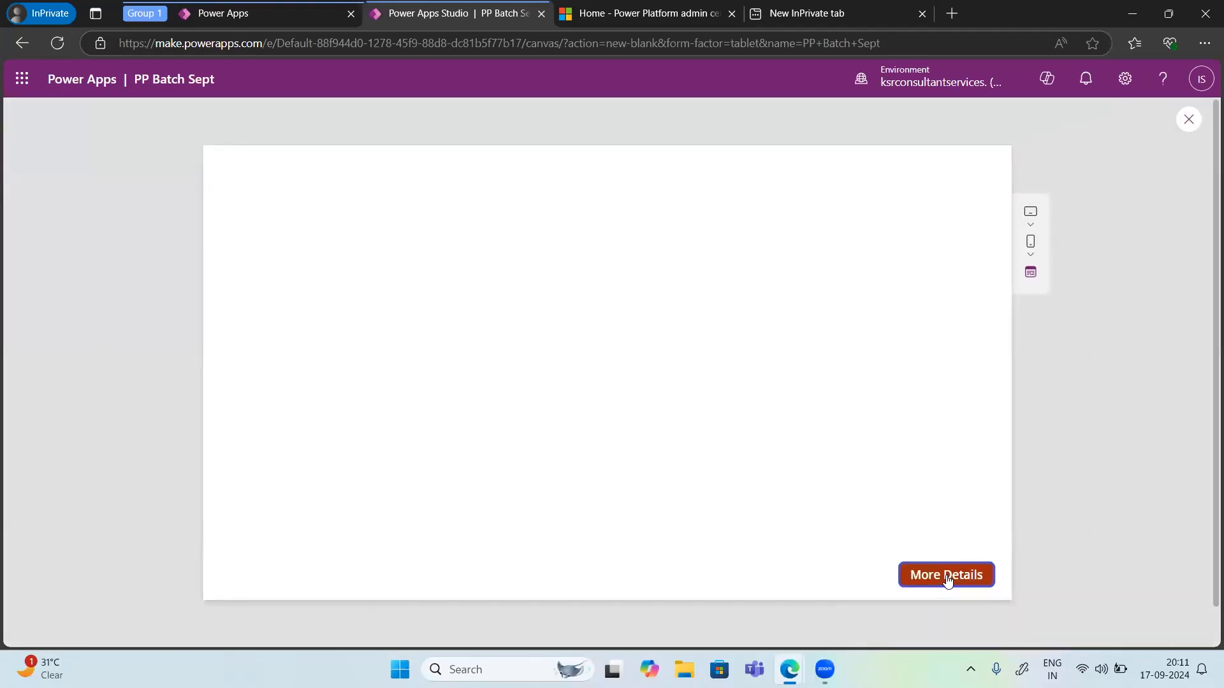
{"action": "left_click", "coordinate": [1189, 120]}
{"action": "left_click", "coordinate": [754, 429]}
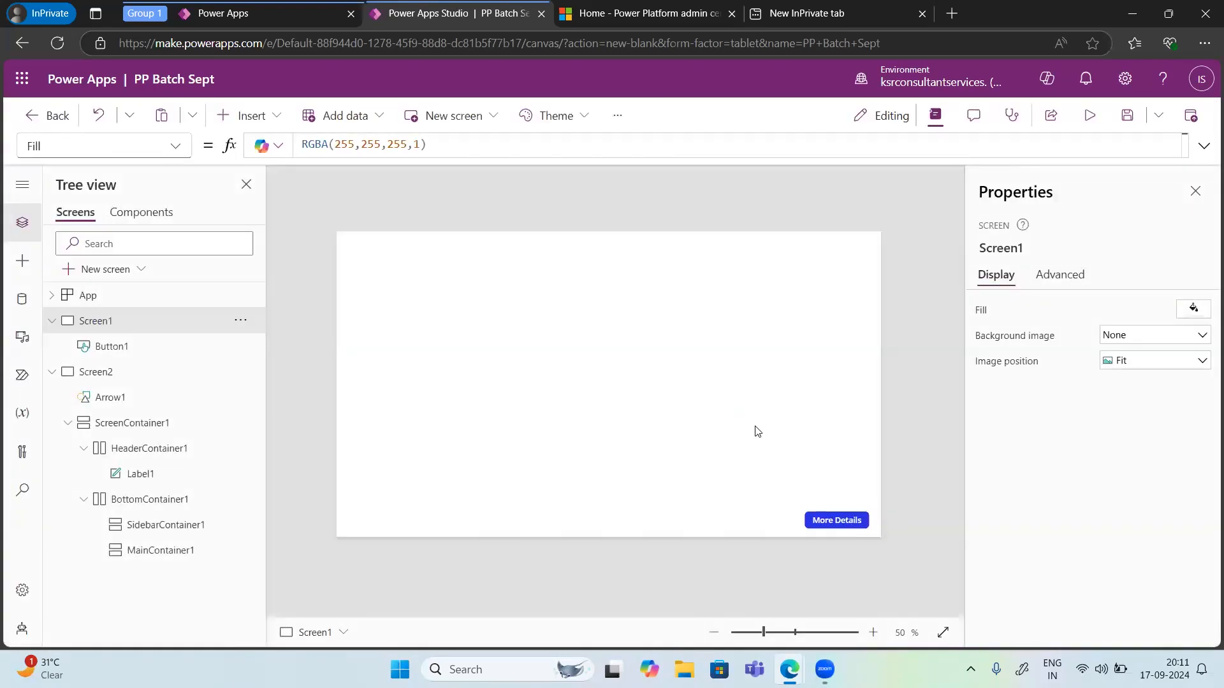
Step: Set the More Details button's OnSelect property to Navigate(Screen2)
{"action": "left_click", "coordinate": [829, 526]}
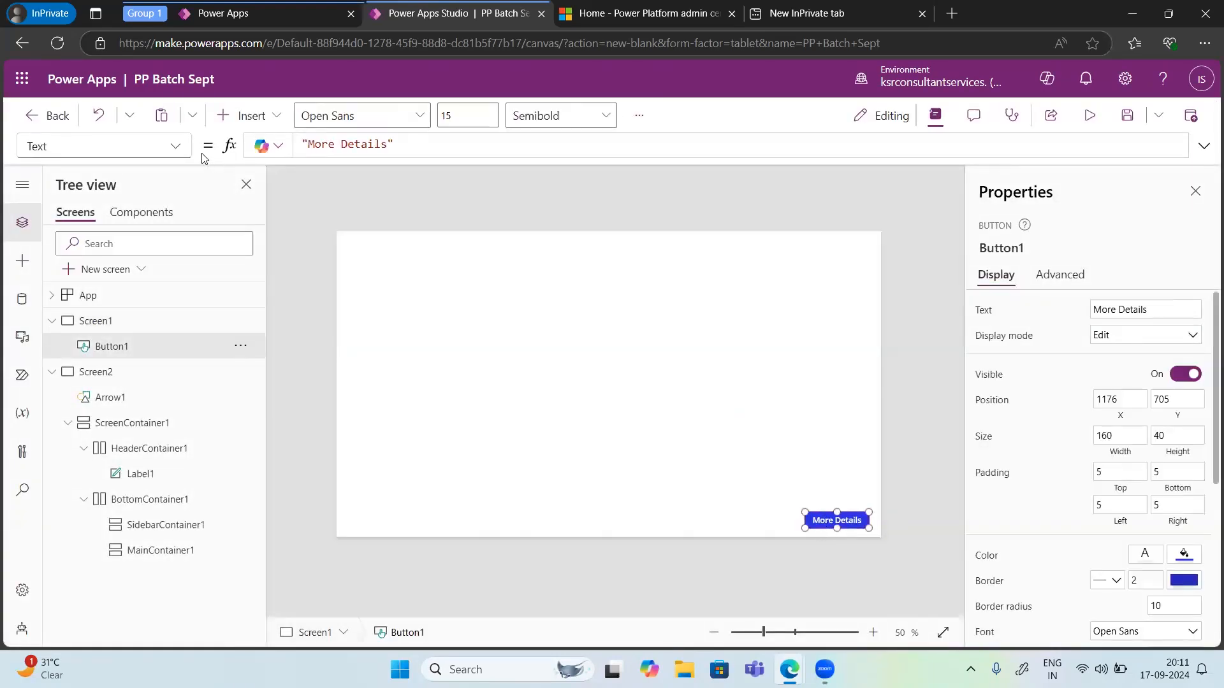
{"action": "left_click", "coordinate": [177, 148]}
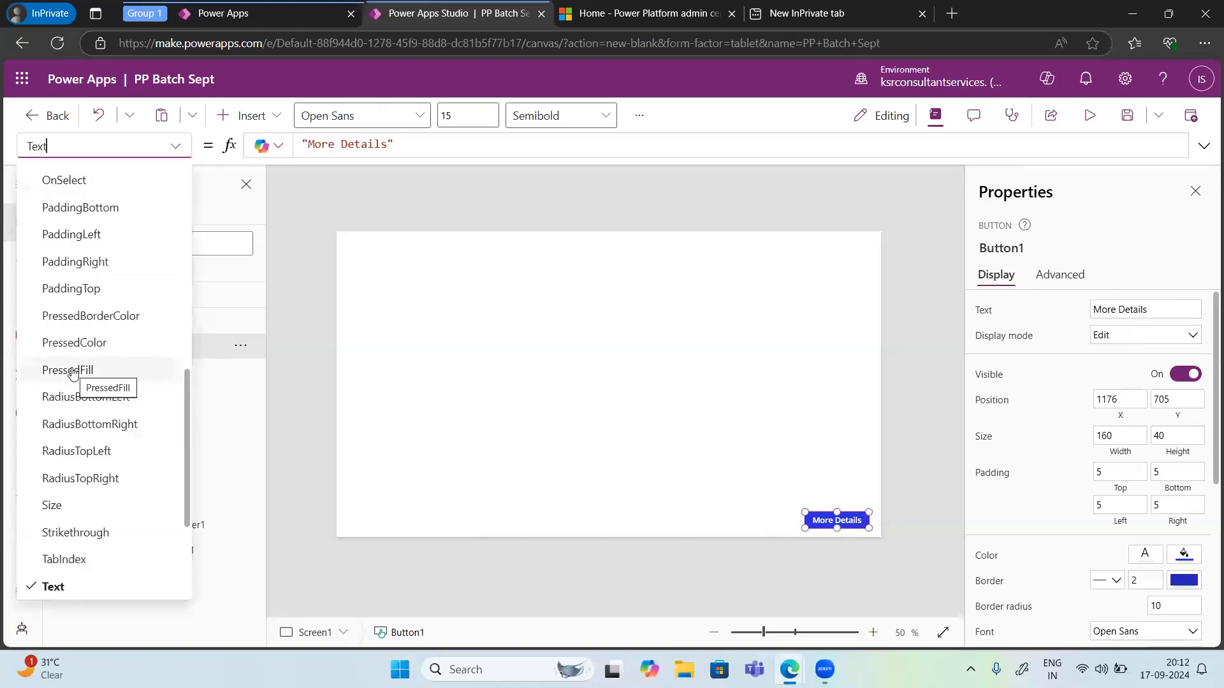
{"action": "scroll", "coordinate": [73, 374], "scroll_direction": "down", "scroll_amount": 3}
{"action": "scroll", "coordinate": [74, 373], "scroll_direction": "up", "scroll_amount": 10}
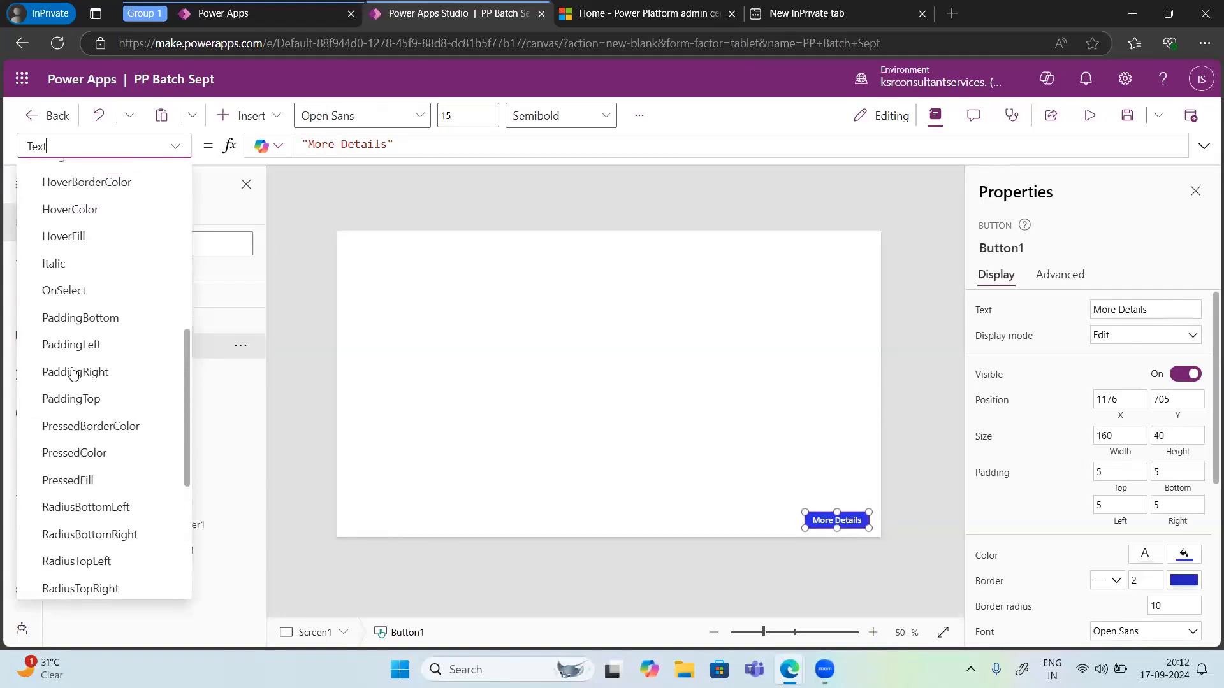
{"action": "scroll", "coordinate": [73, 374], "scroll_direction": "up", "scroll_amount": 1}
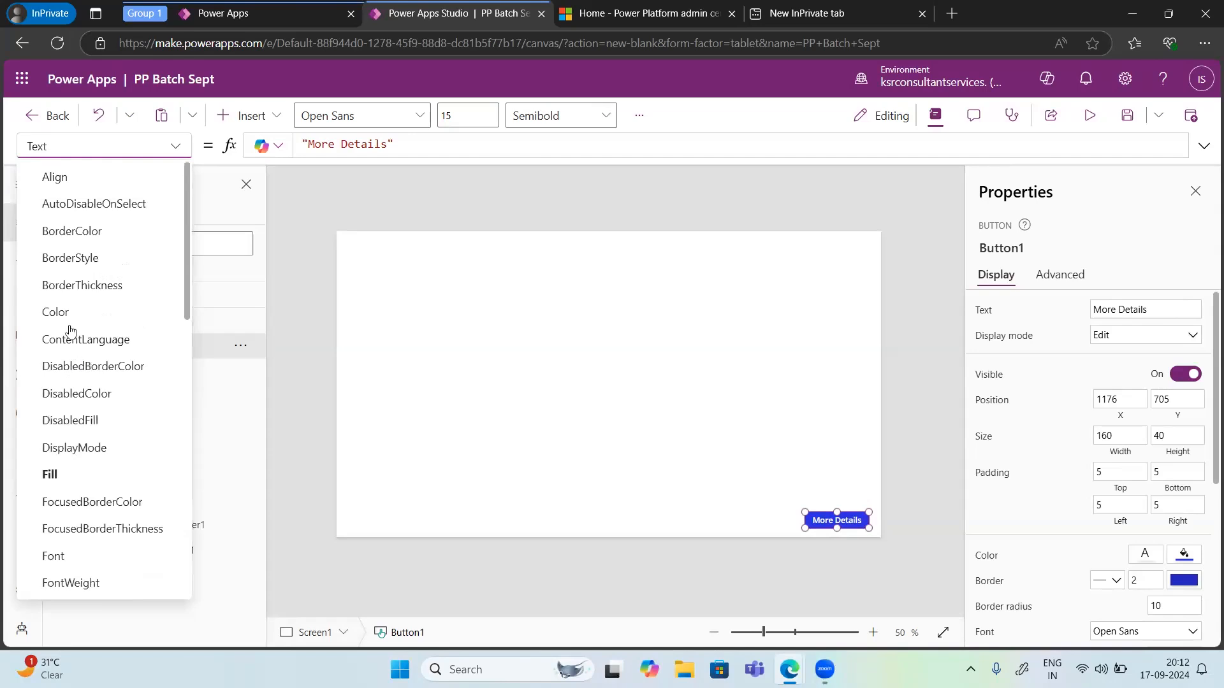
{"action": "scroll", "coordinate": [76, 443], "scroll_direction": "down", "scroll_amount": 4}
{"action": "scroll", "coordinate": [79, 444], "scroll_direction": "down", "scroll_amount": 2}
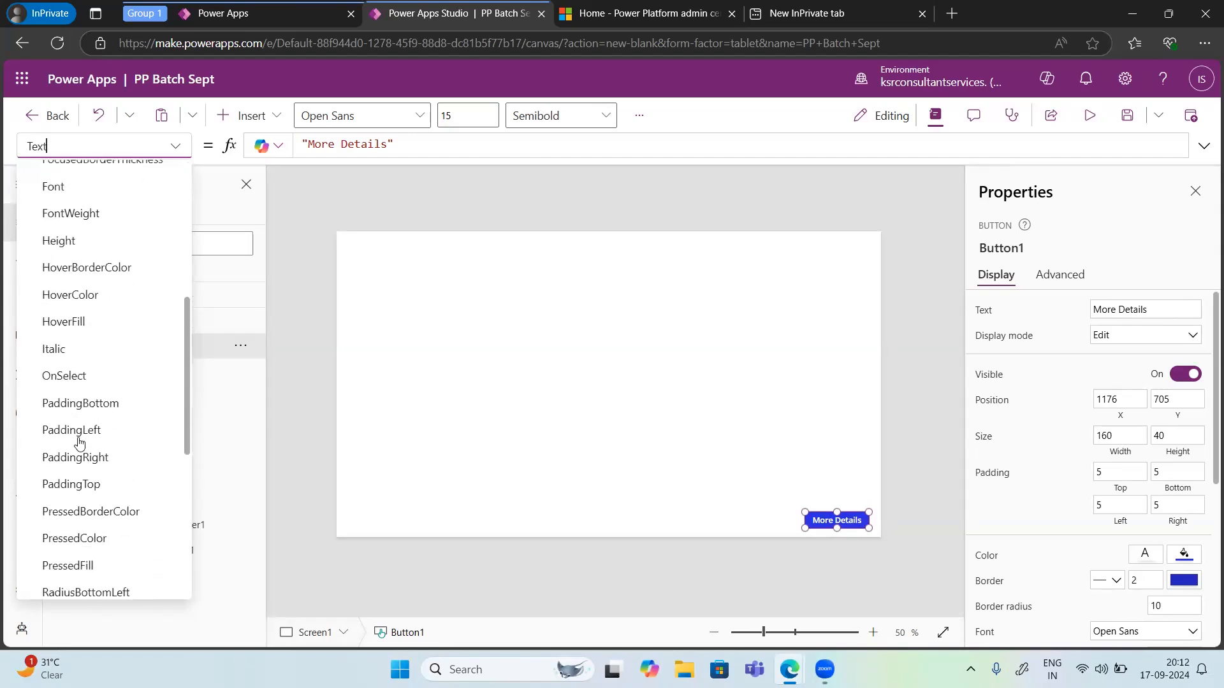
{"action": "left_click", "coordinate": [76, 376]}
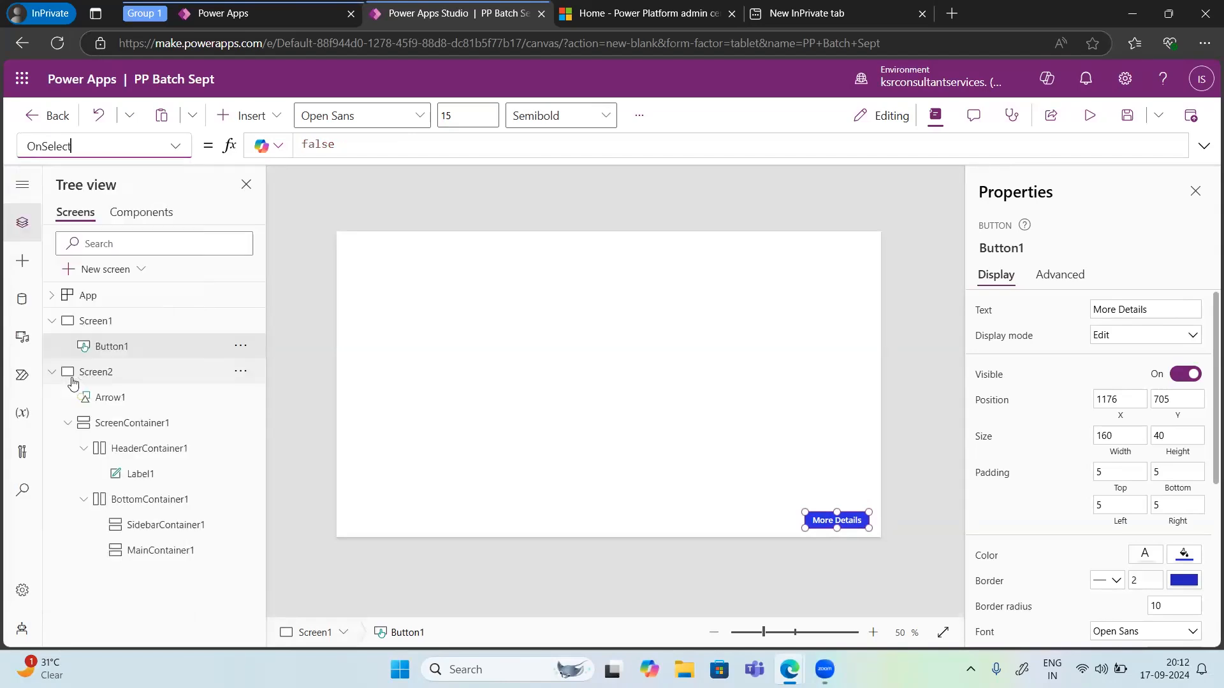
{"action": "left_click", "coordinate": [332, 147]}
{"action": "key", "text": "ctrl+a"}
{"action": "type", "text": "/"}
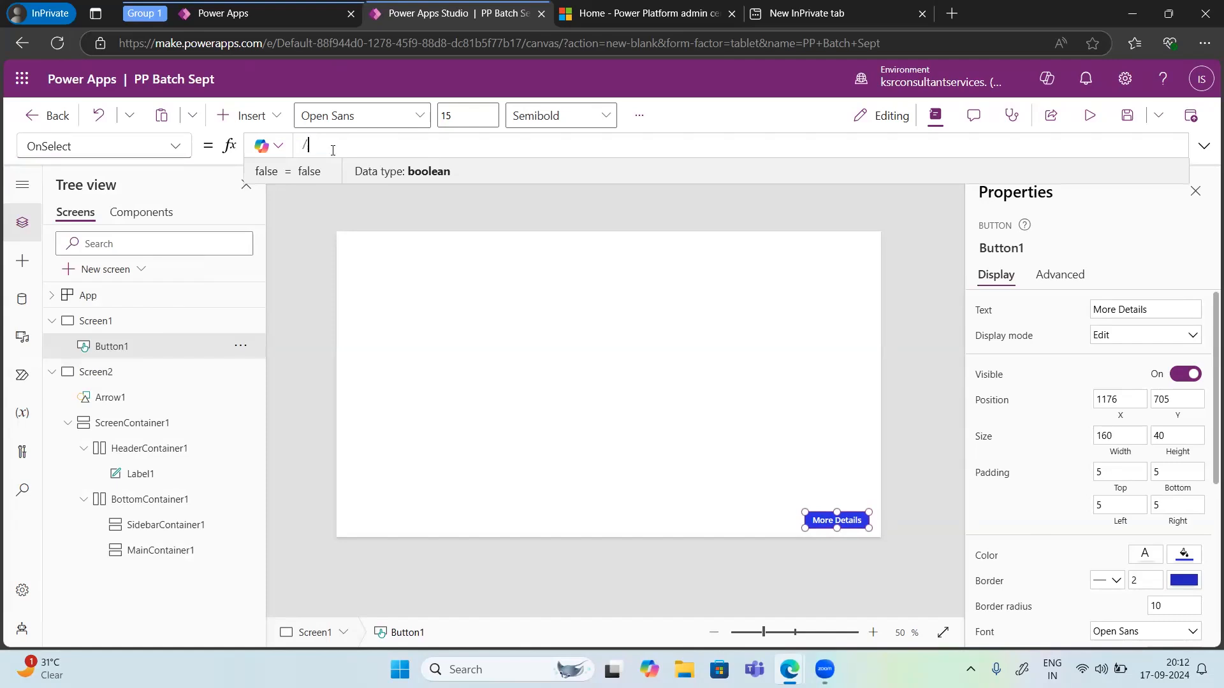
{"action": "type", "text": "naviag"}
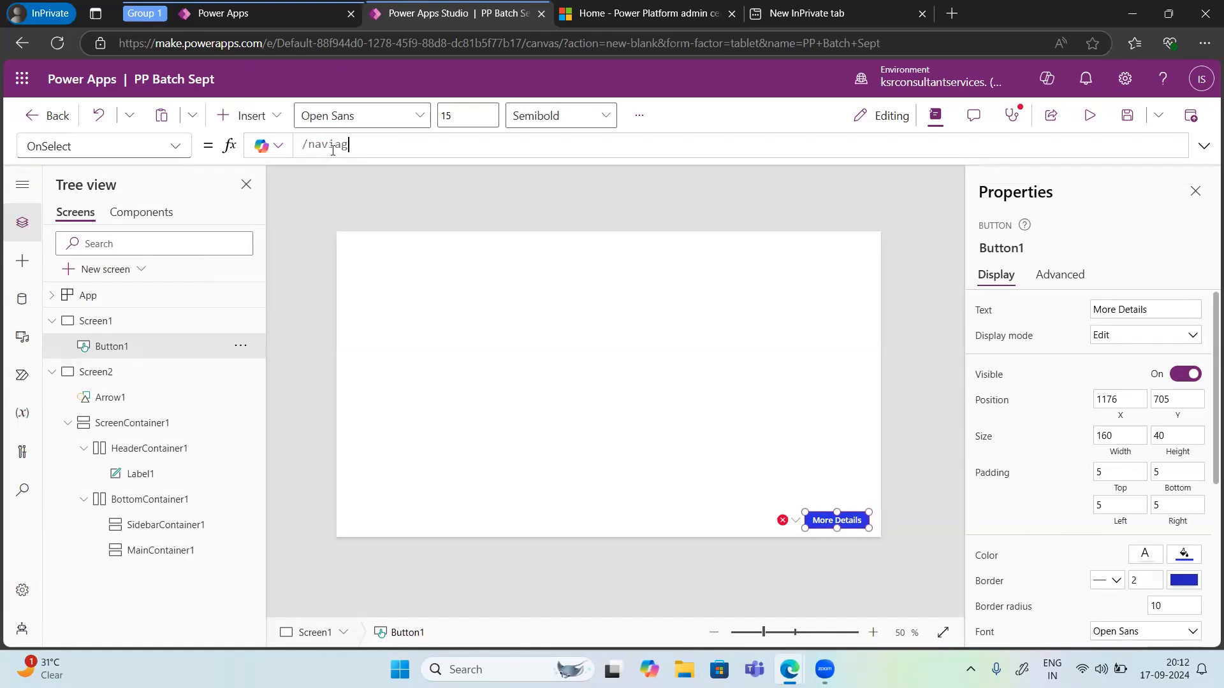
{"action": "key", "text": "ctrl+a"}
{"action": "key", "text": "BackSpace"}
{"action": "type", "text": "Navigate"}
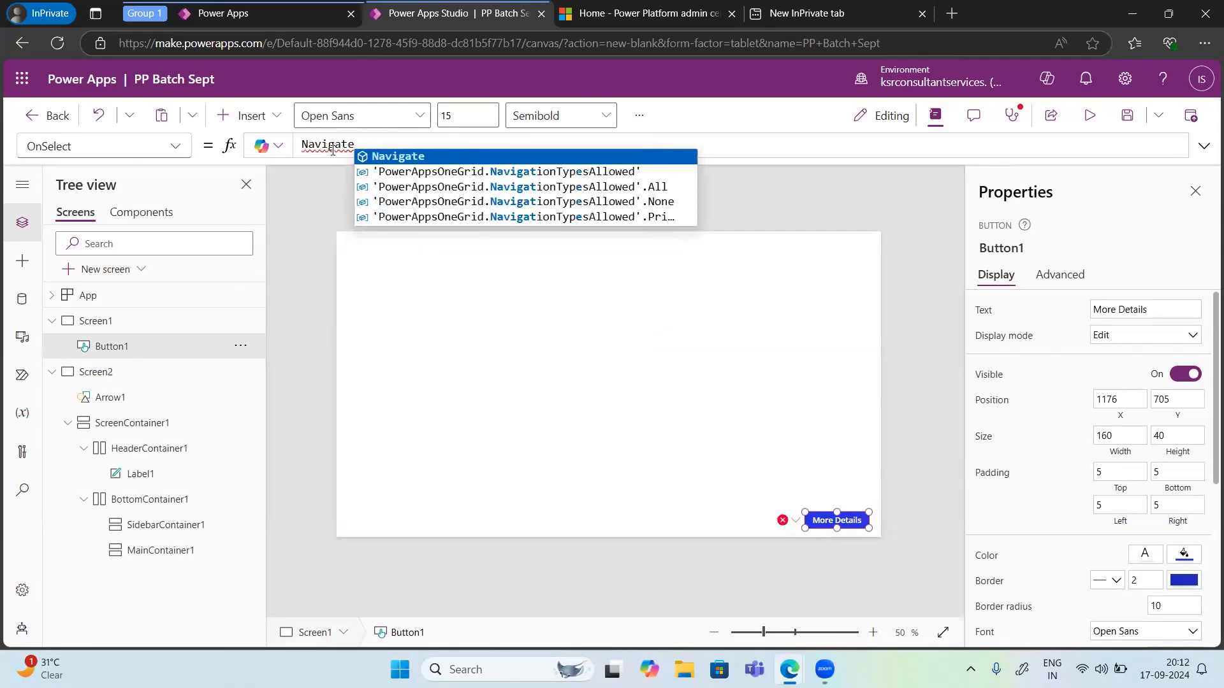
{"action": "type", "text": "("}
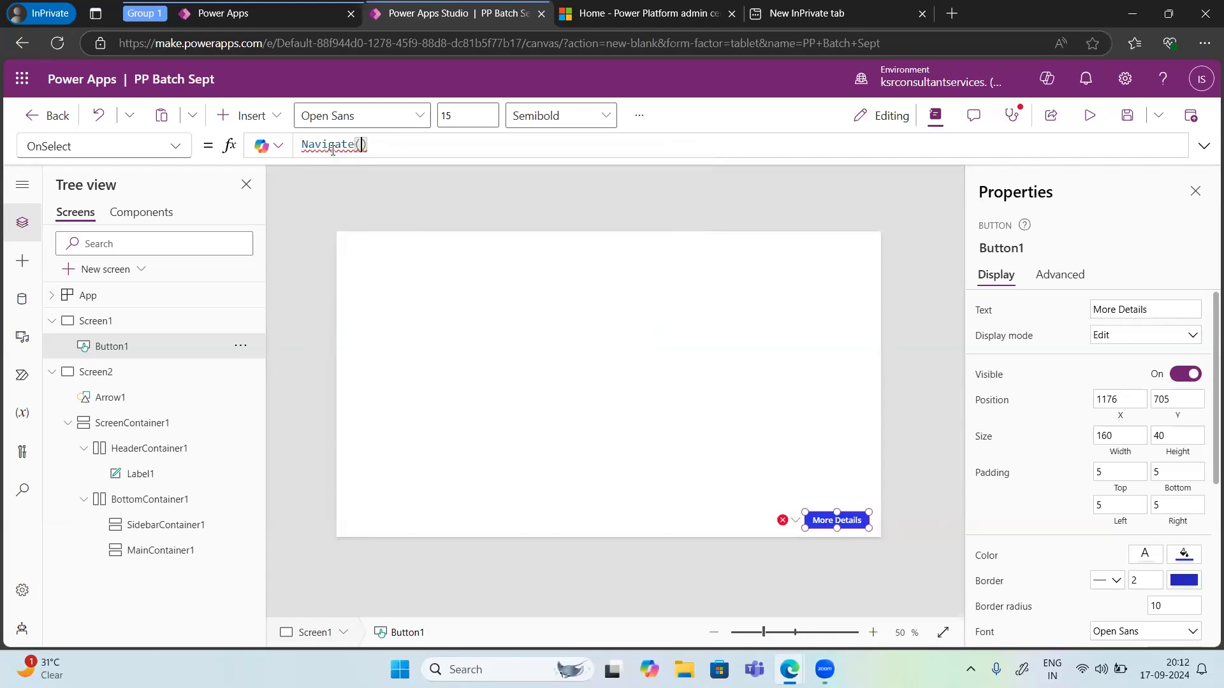
{"action": "type", "text": "screen"}
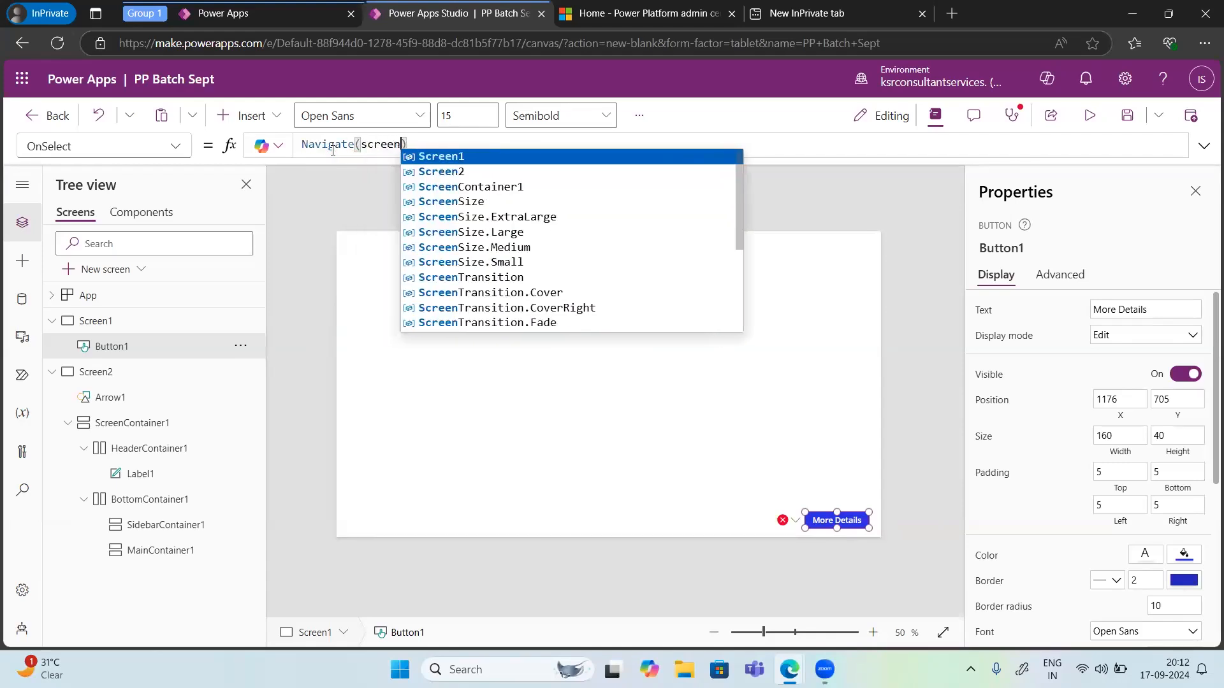
{"action": "type", "text": "2"}
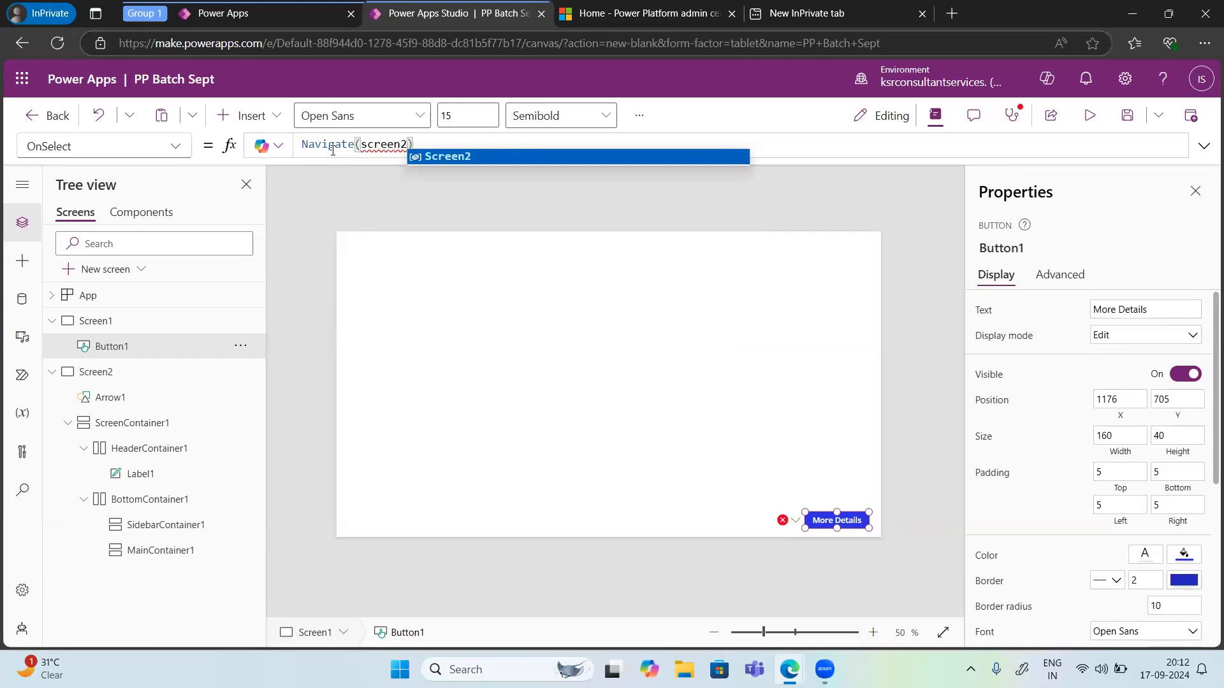
{"action": "left_click", "coordinate": [433, 157]}
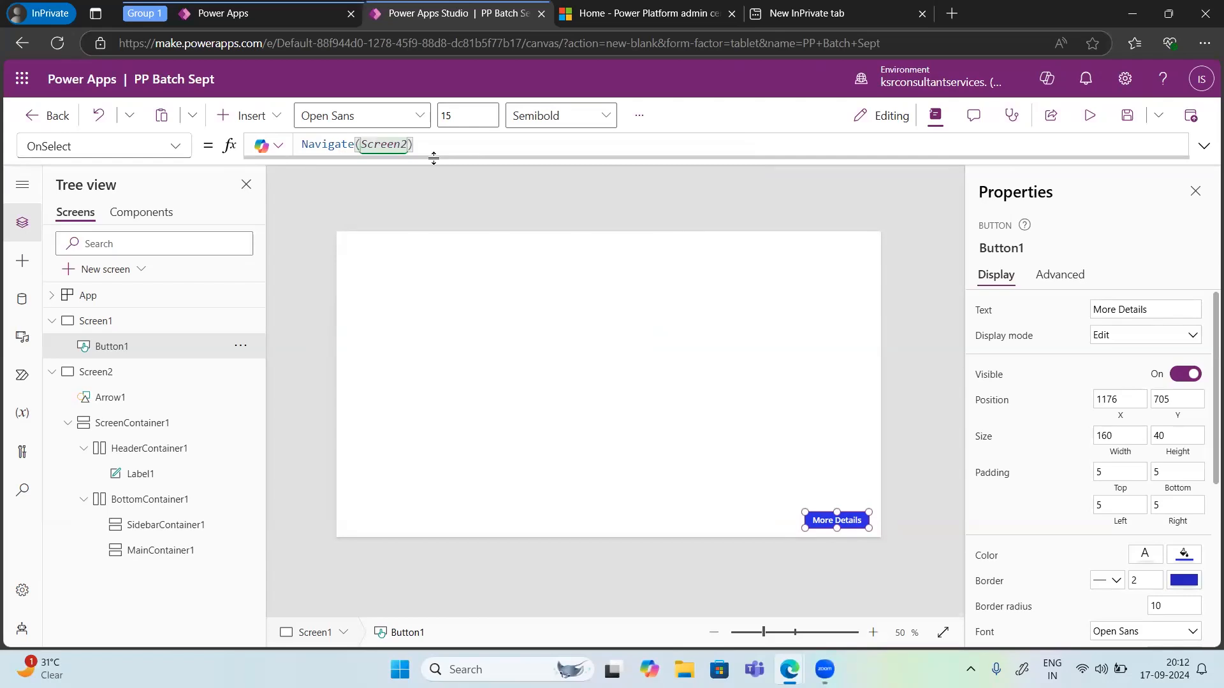
Step: Preview the app to test More Details and back-arrow navigation between the screens, then close the preview and dismiss the tip dialog
{"action": "left_click", "coordinate": [1087, 125]}
{"action": "left_click", "coordinate": [933, 580]}
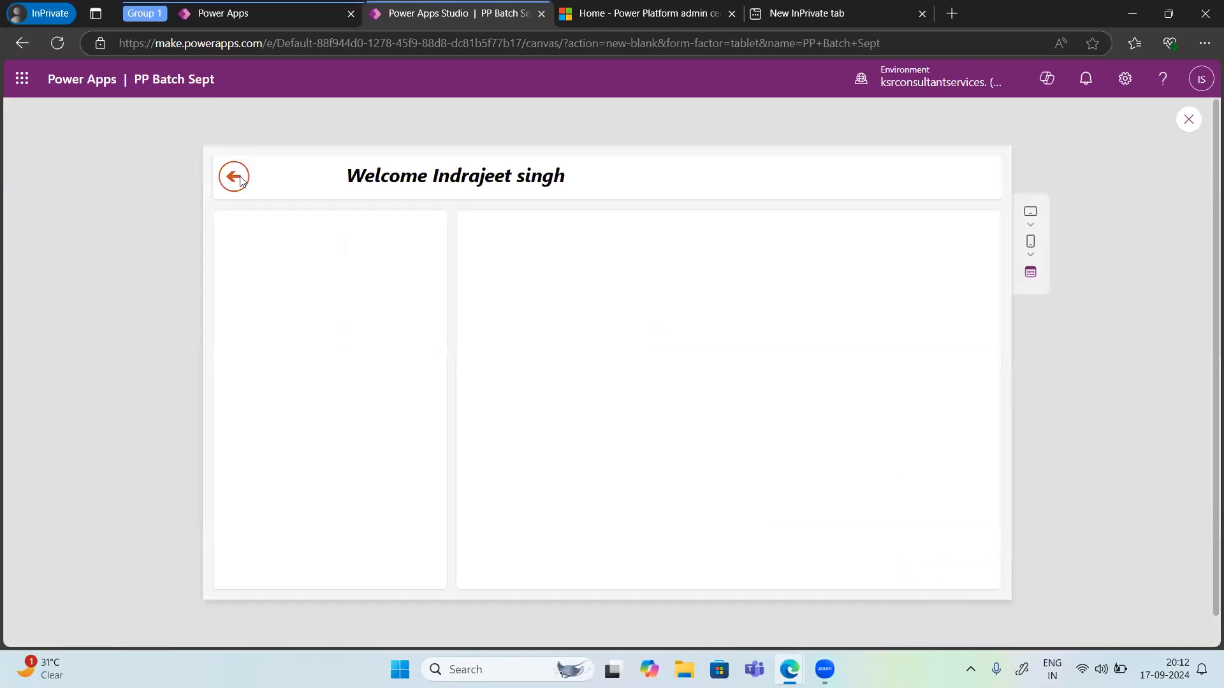
{"action": "left_click", "coordinate": [235, 179]}
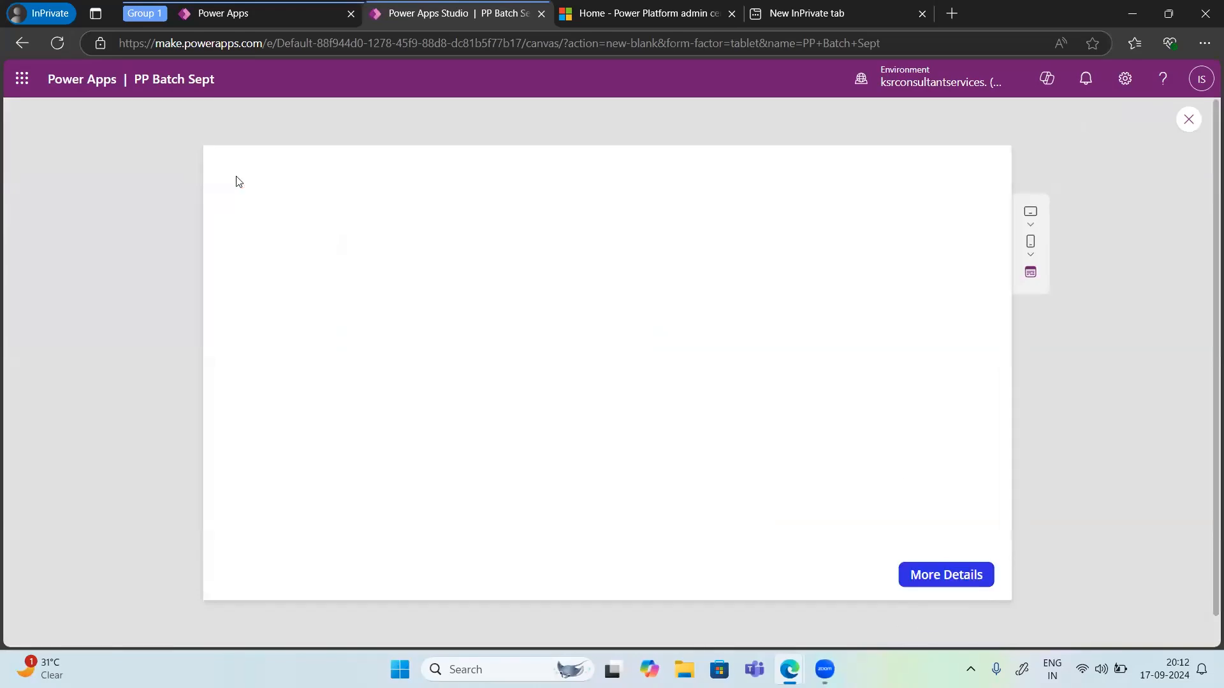
{"action": "left_click", "coordinate": [935, 584]}
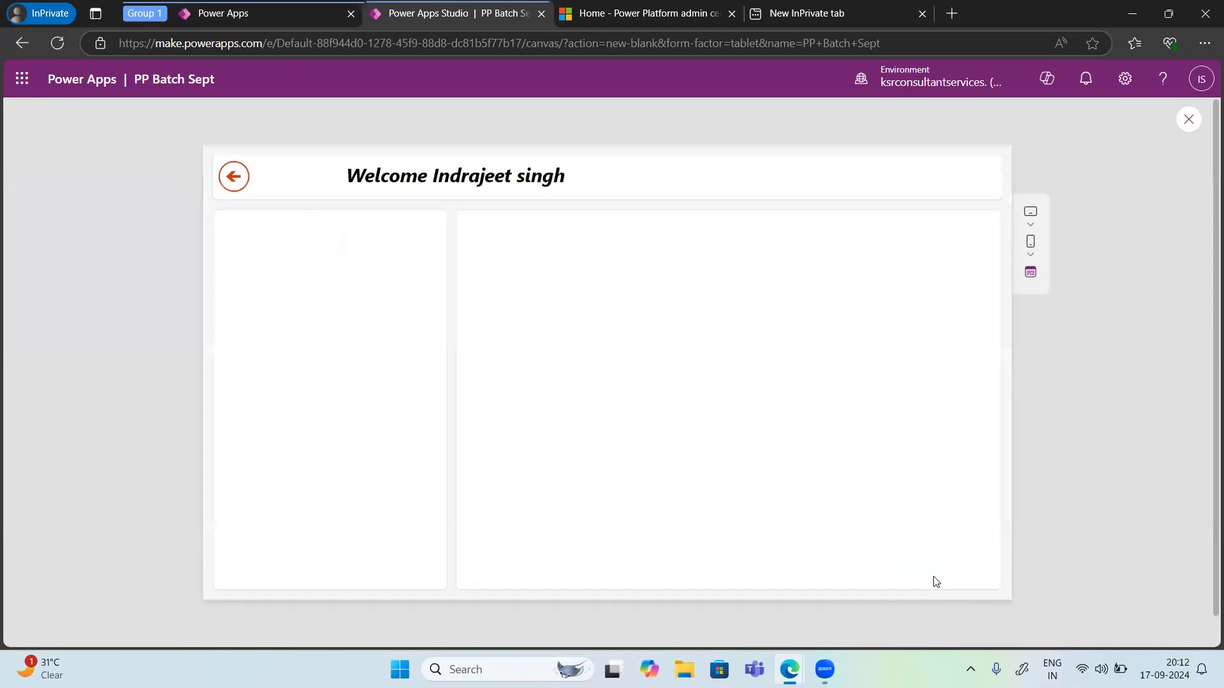
{"action": "left_click", "coordinate": [236, 180]}
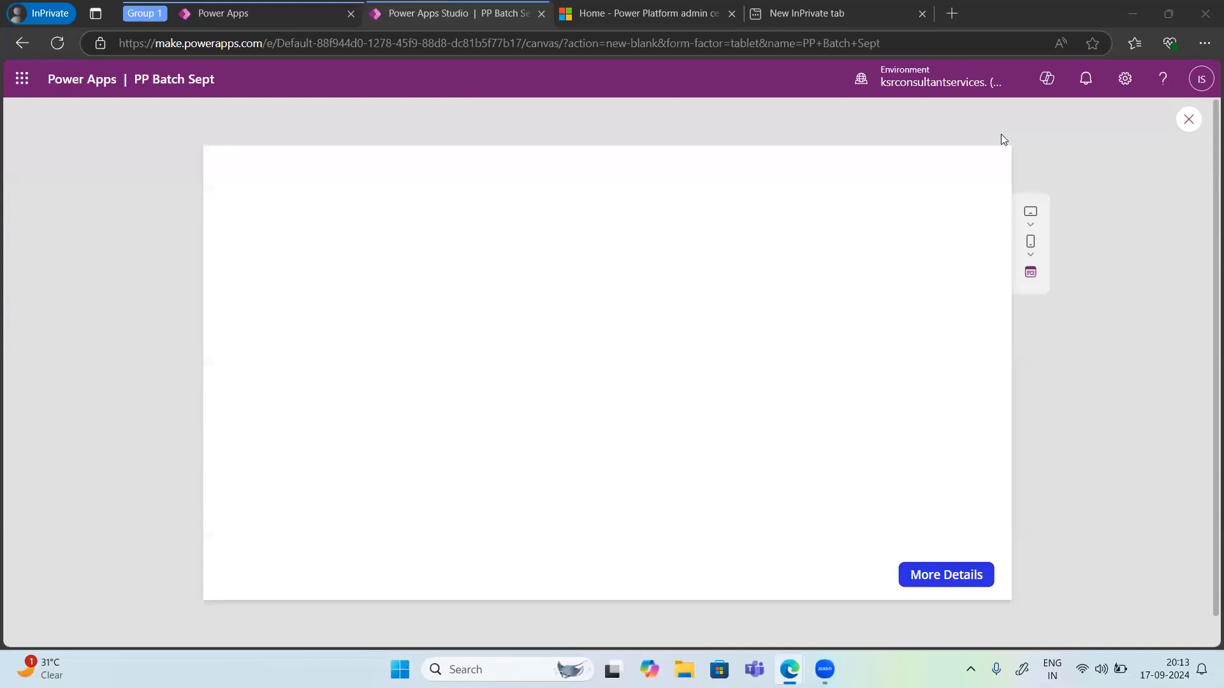
{"action": "left_click", "coordinate": [1187, 124]}
{"action": "left_click", "coordinate": [1188, 120]}
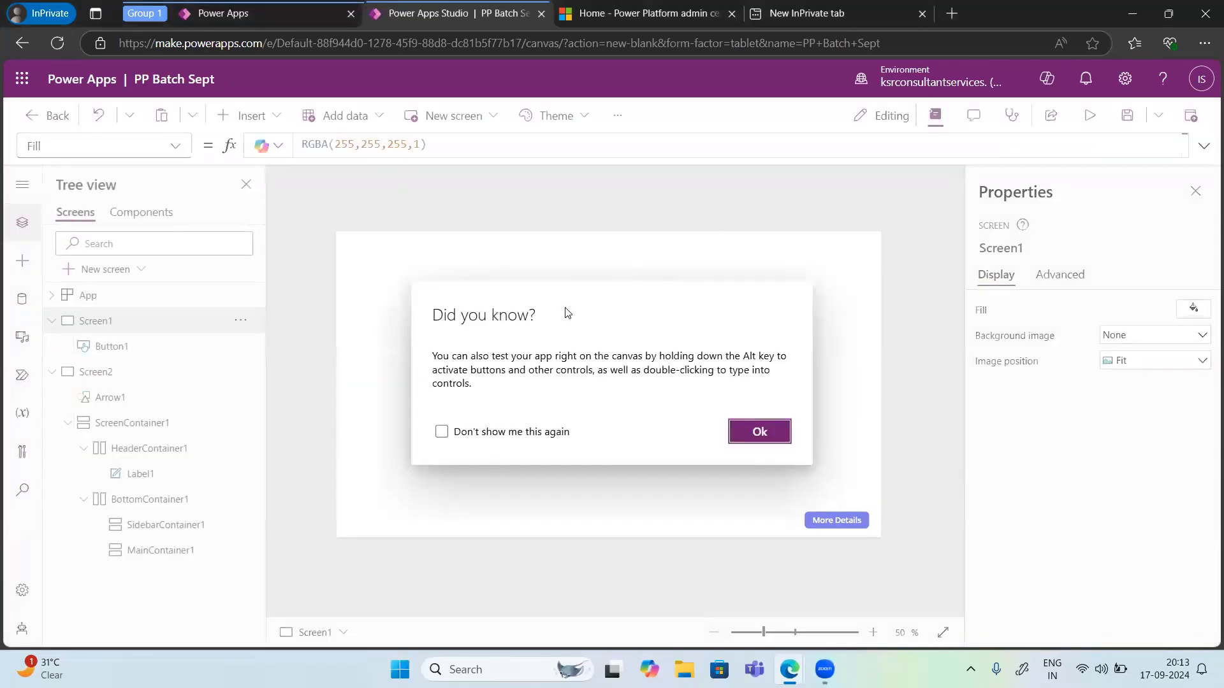
{"action": "left_click", "coordinate": [773, 434]}
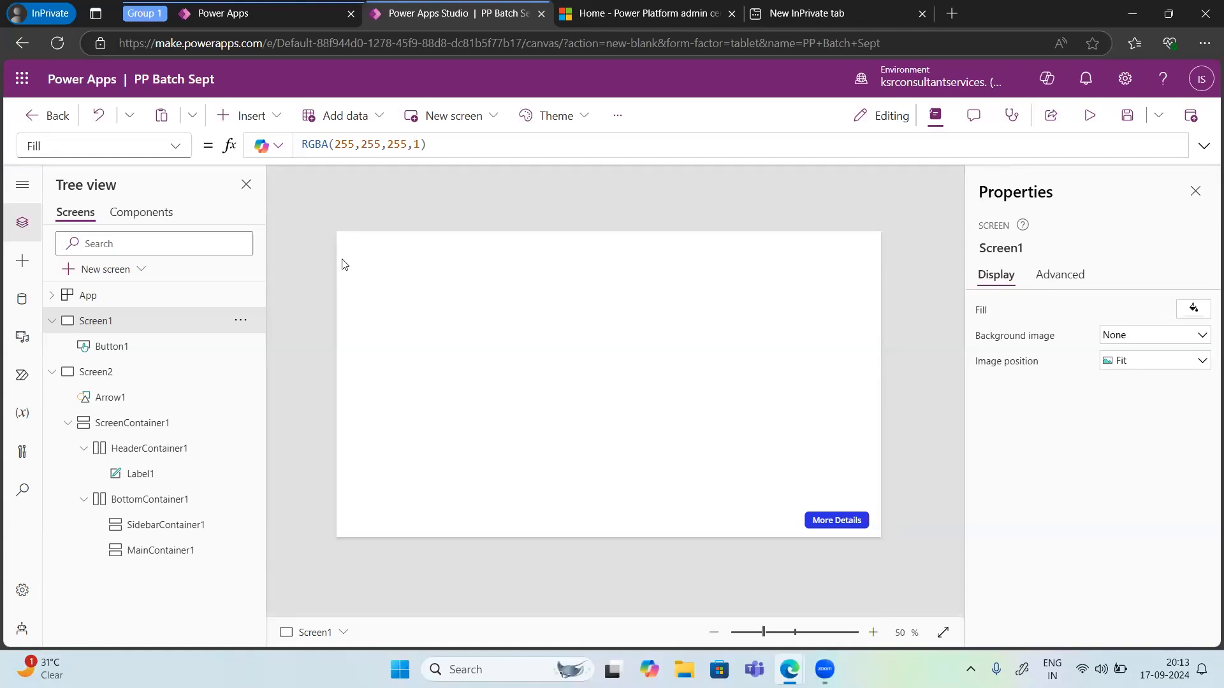
Step: Browse the Dataverse tables available for adding data
{"action": "left_click", "coordinate": [374, 120]}
{"action": "mouse_move", "coordinate": [383, 264]}
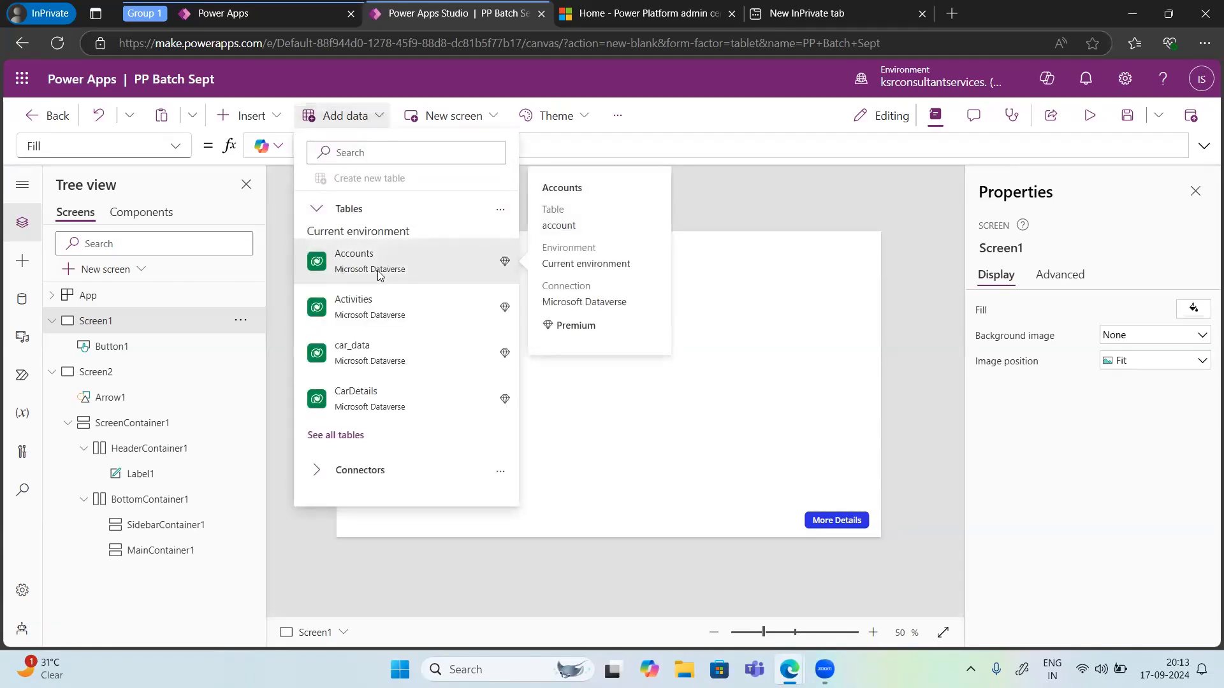
{"action": "mouse_move", "coordinate": [357, 316]}
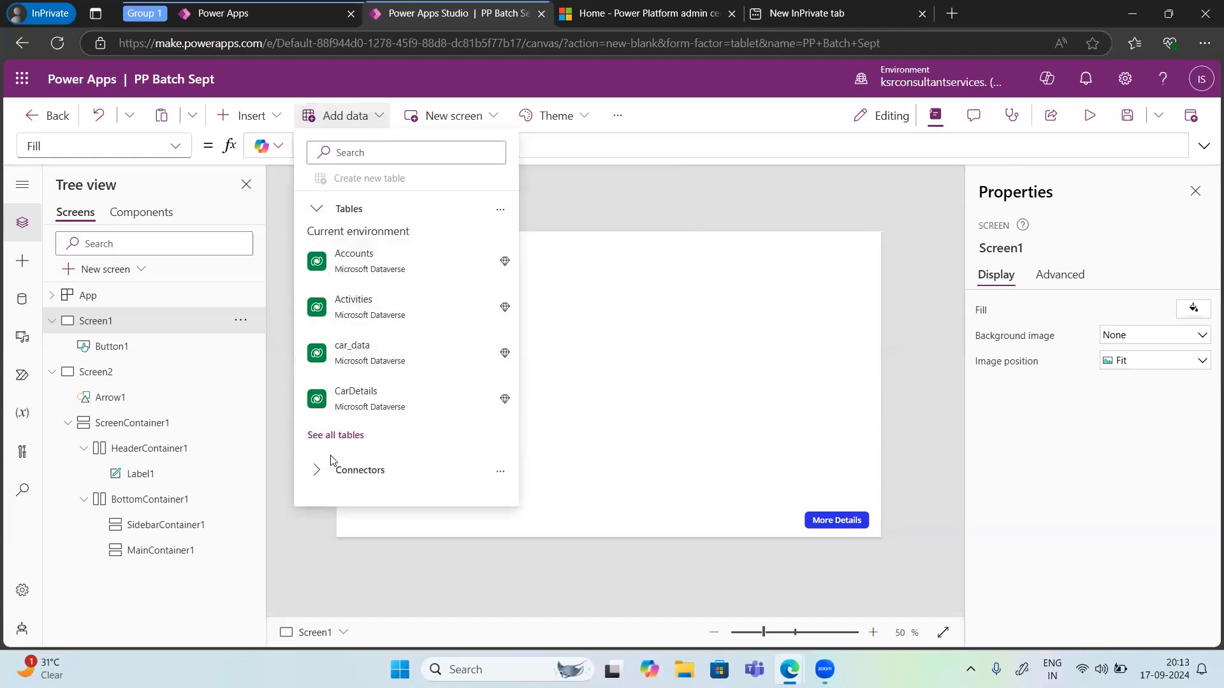
{"action": "left_click", "coordinate": [362, 256]}
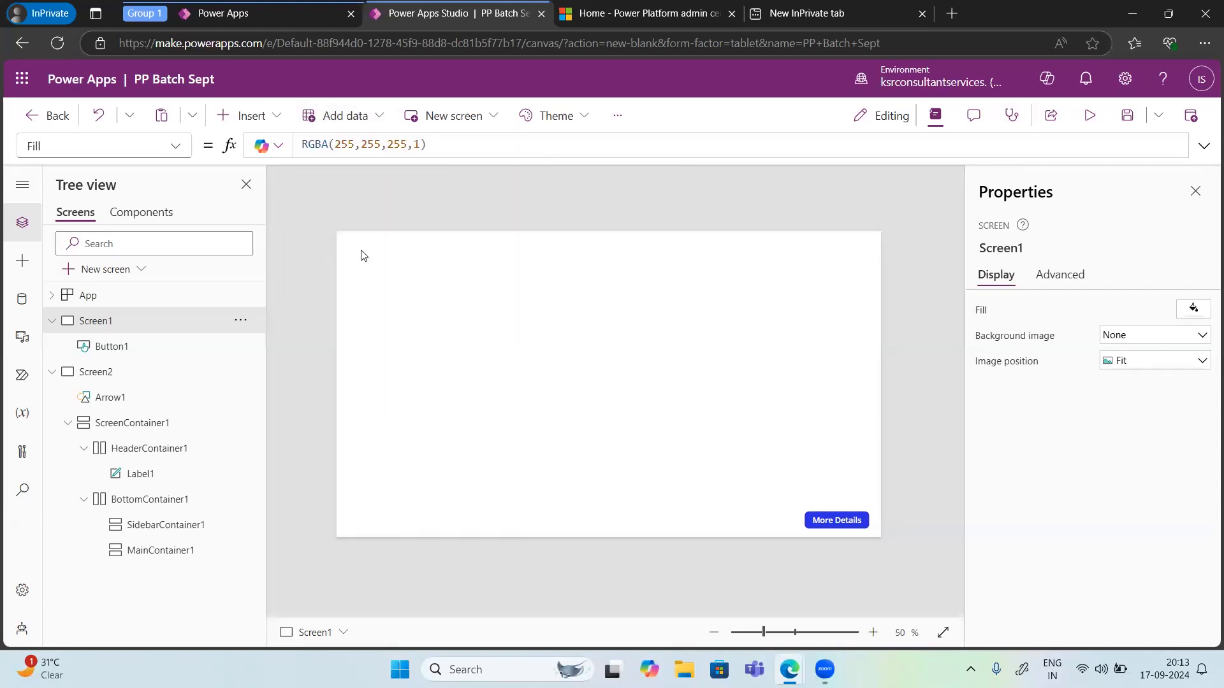
{"action": "left_click", "coordinate": [362, 115]}
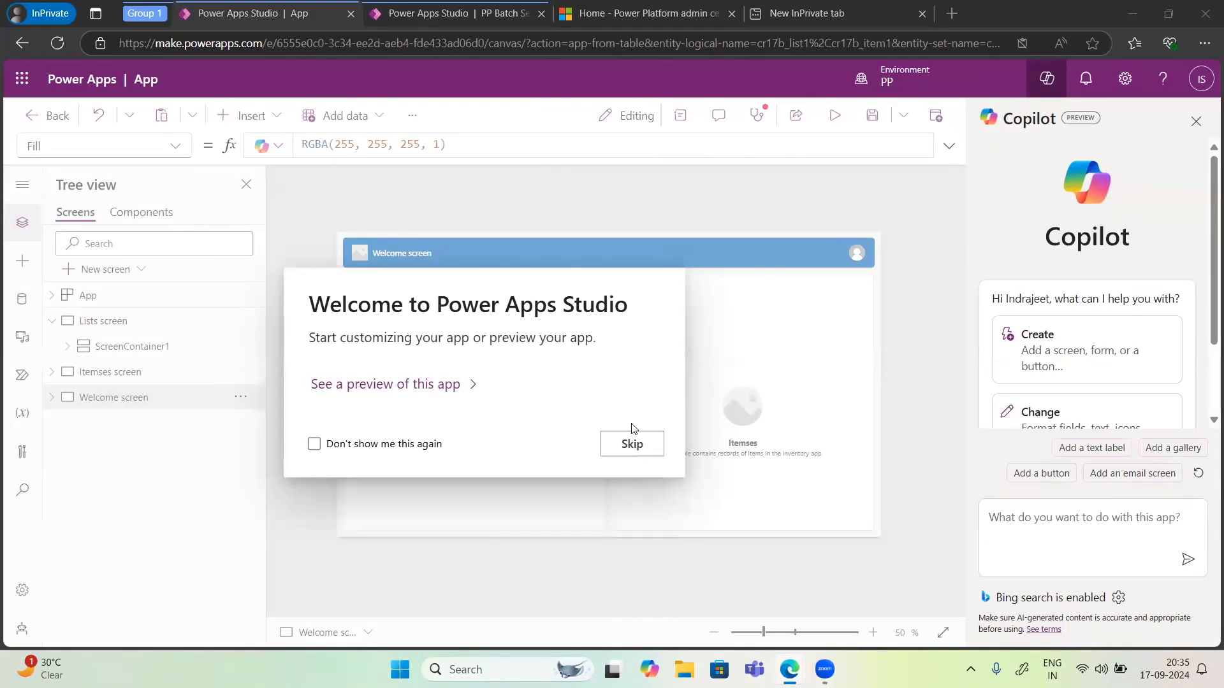
Step: Dismiss the welcome dialog of the table-generated app and expand its screens and containers in the tree view
{"action": "left_click", "coordinate": [633, 451]}
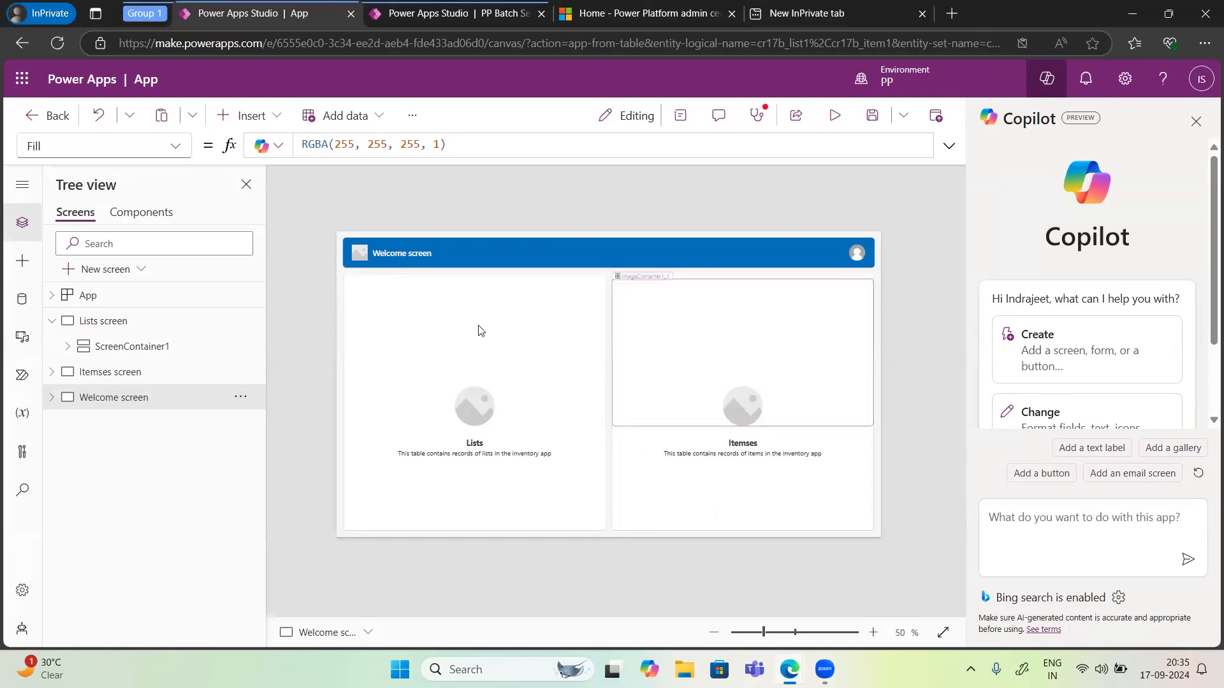
{"action": "left_click", "coordinate": [50, 322]}
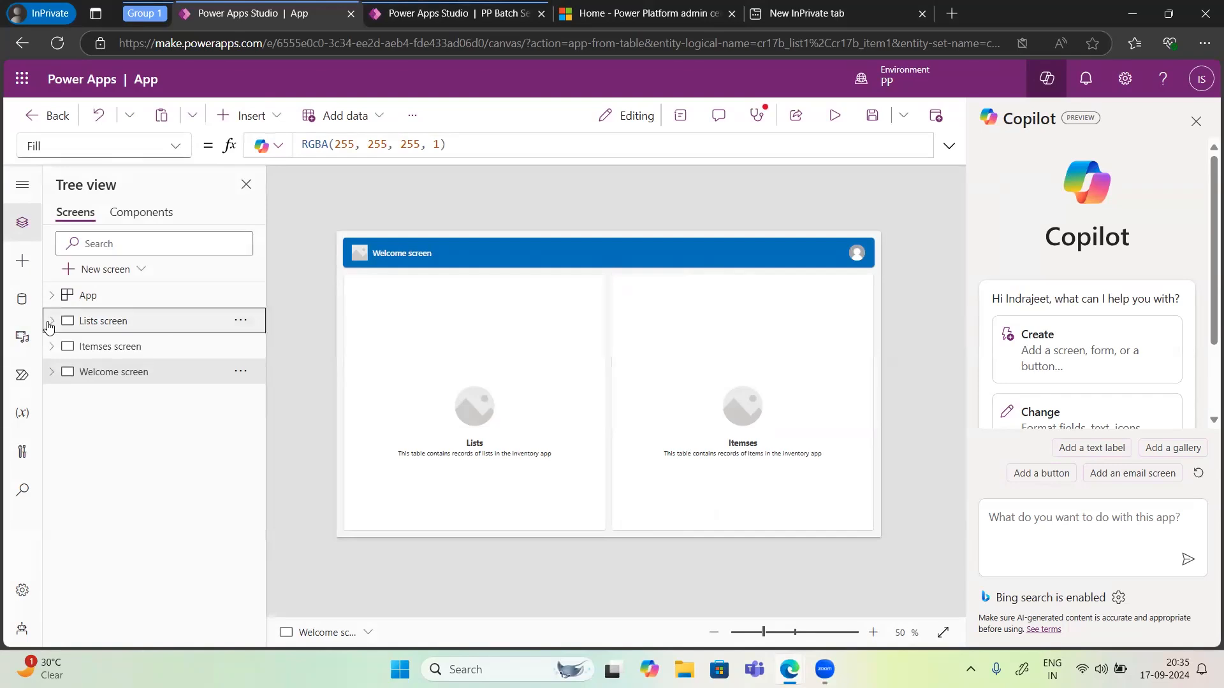
{"action": "left_click", "coordinate": [50, 322]}
{"action": "left_click", "coordinate": [51, 376]}
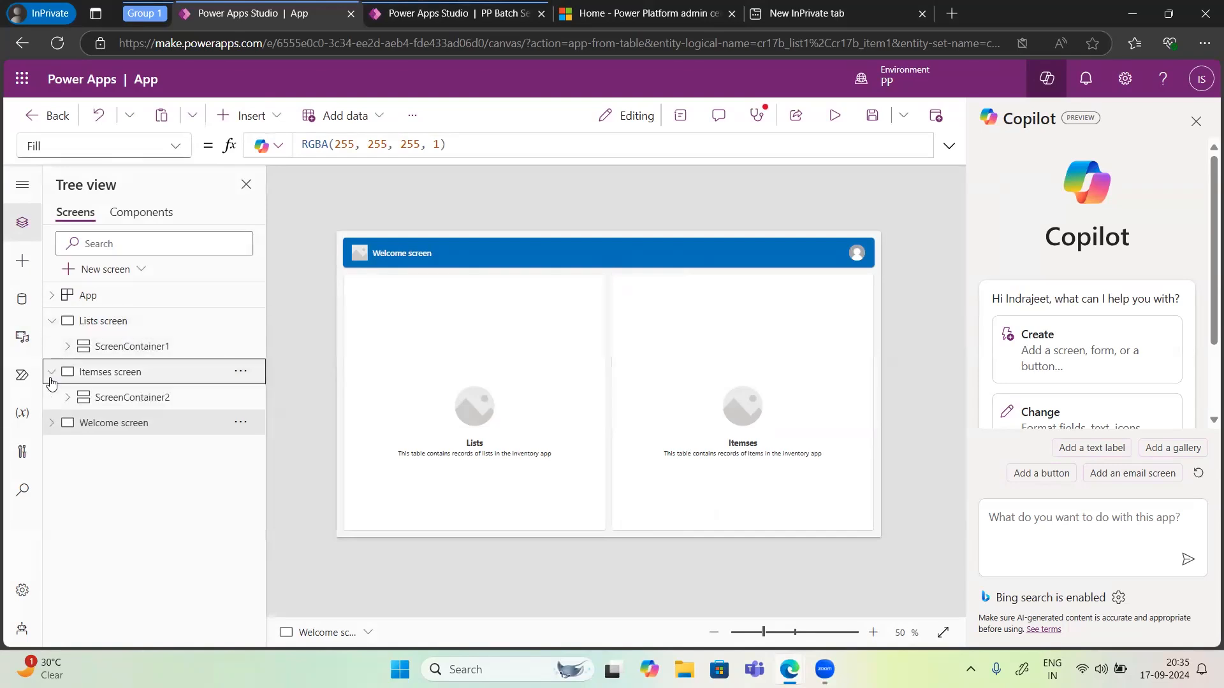
{"action": "left_click", "coordinate": [53, 422]}
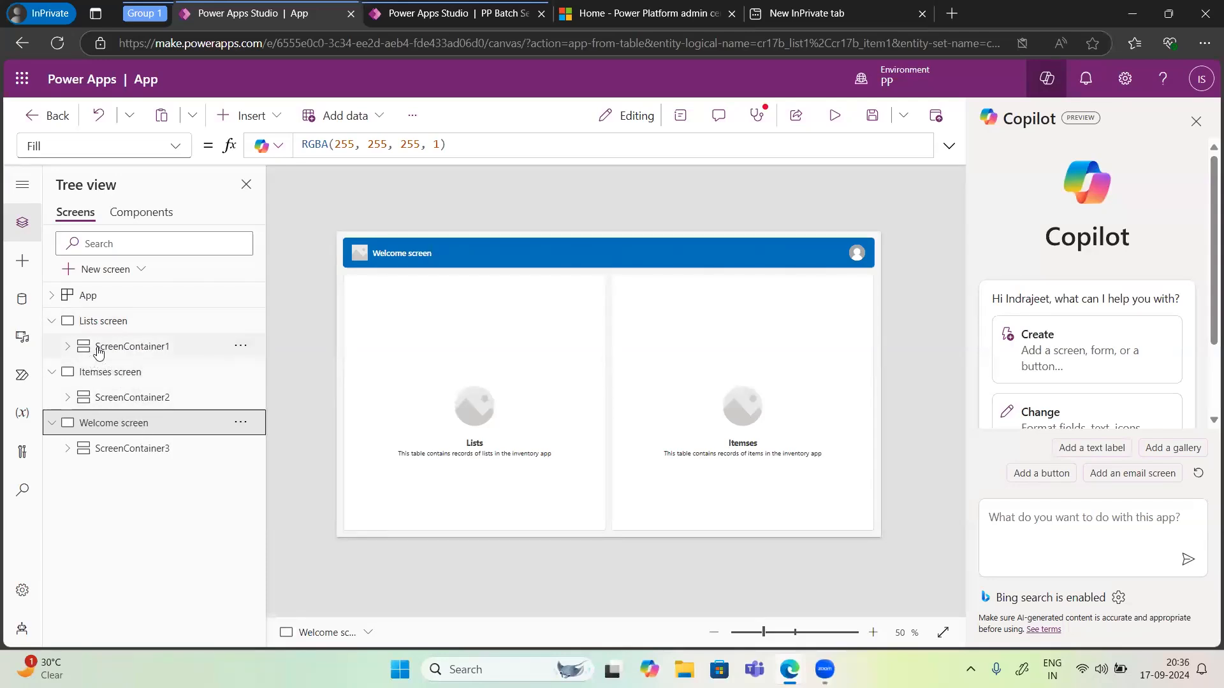
{"action": "left_click", "coordinate": [68, 347]}
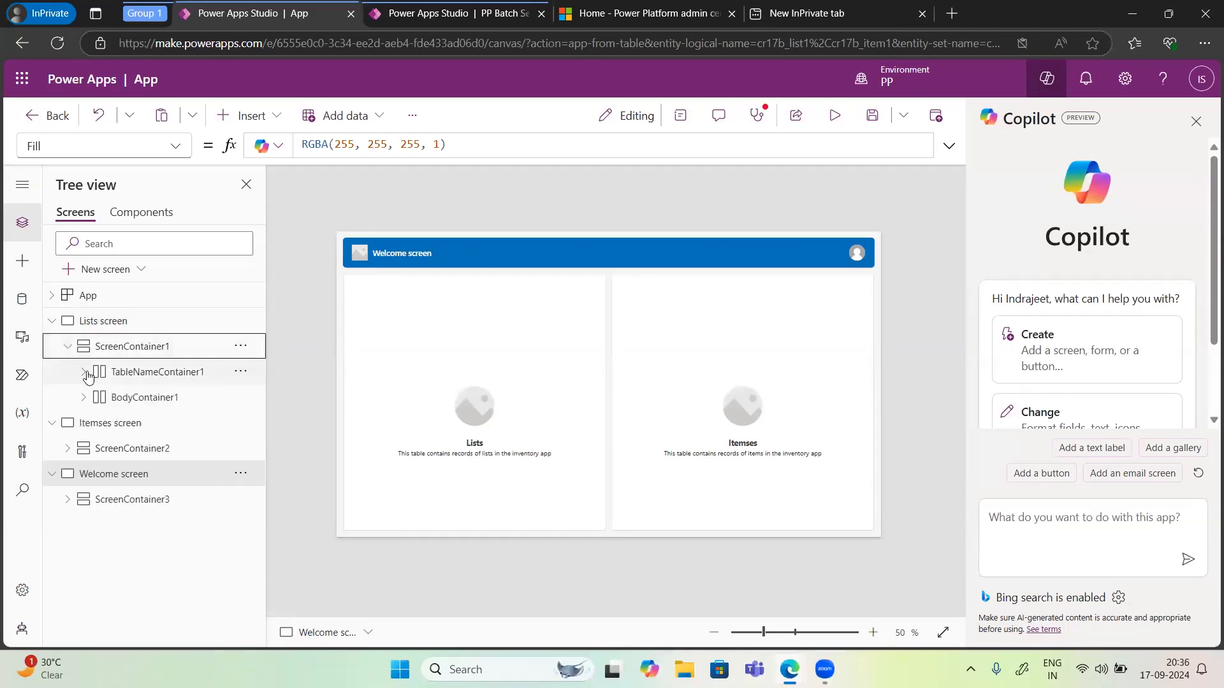
{"action": "left_click", "coordinate": [83, 374]}
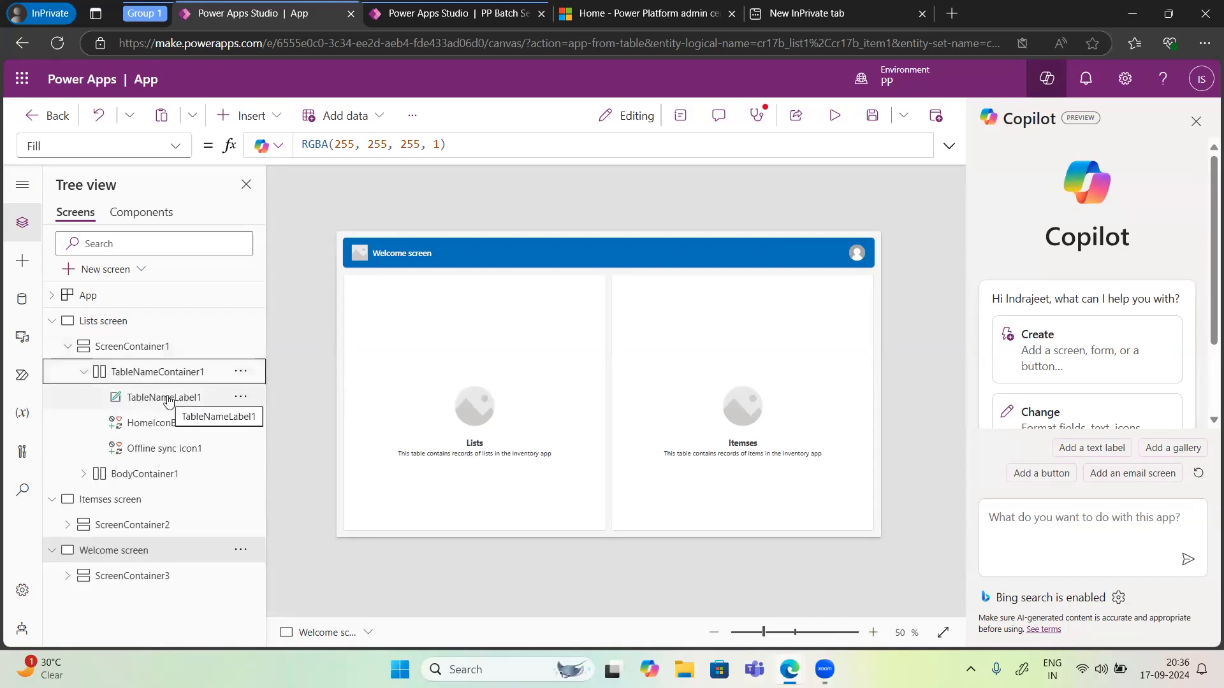
Step: Replace the Lists card's placeholder image with the first stock image from the library
{"action": "left_click", "coordinate": [488, 408]}
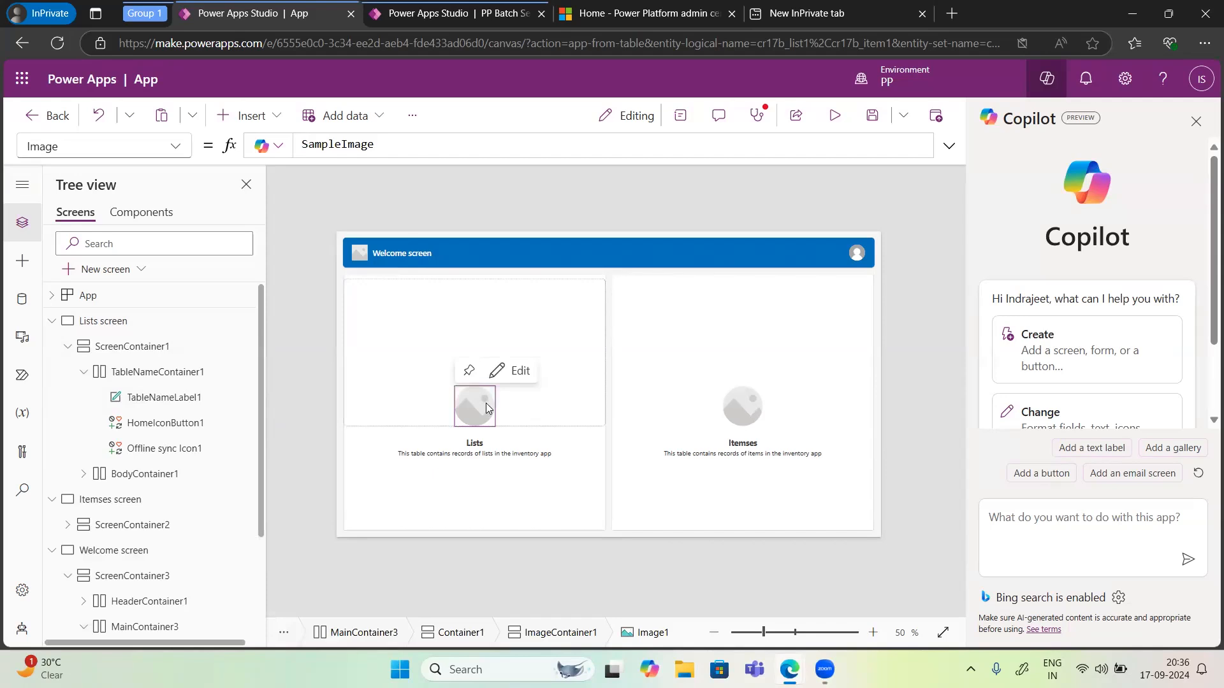
{"action": "left_click", "coordinate": [504, 378]}
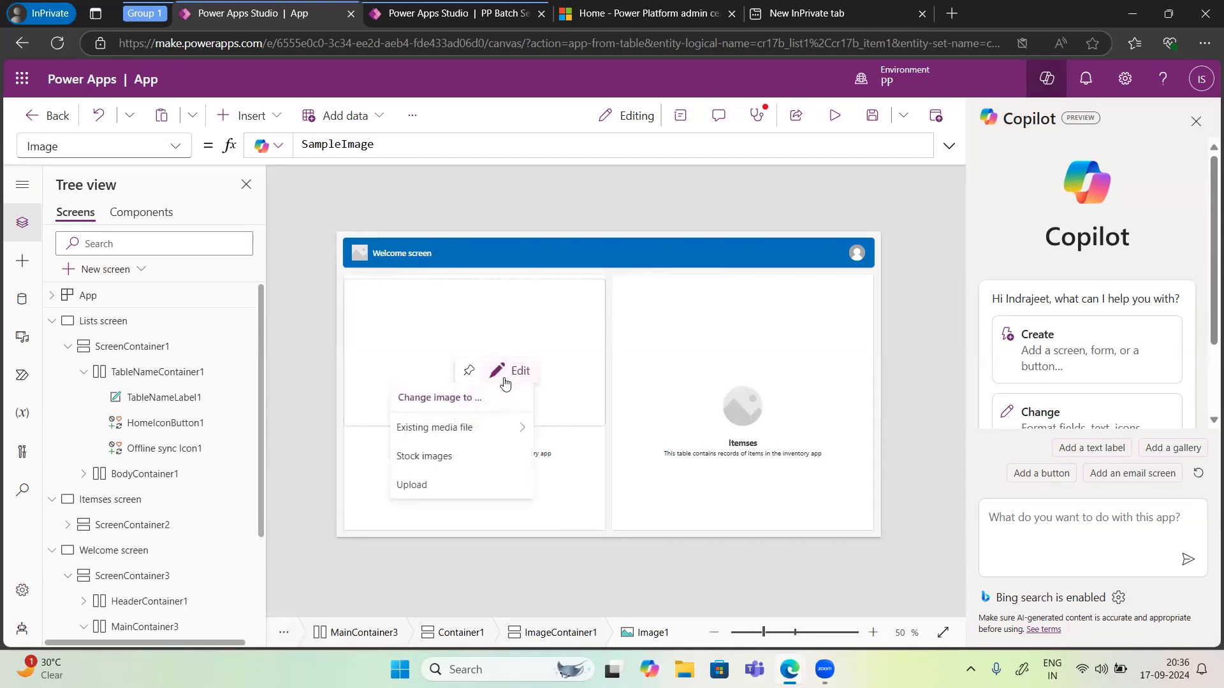
{"action": "left_click", "coordinate": [449, 458]}
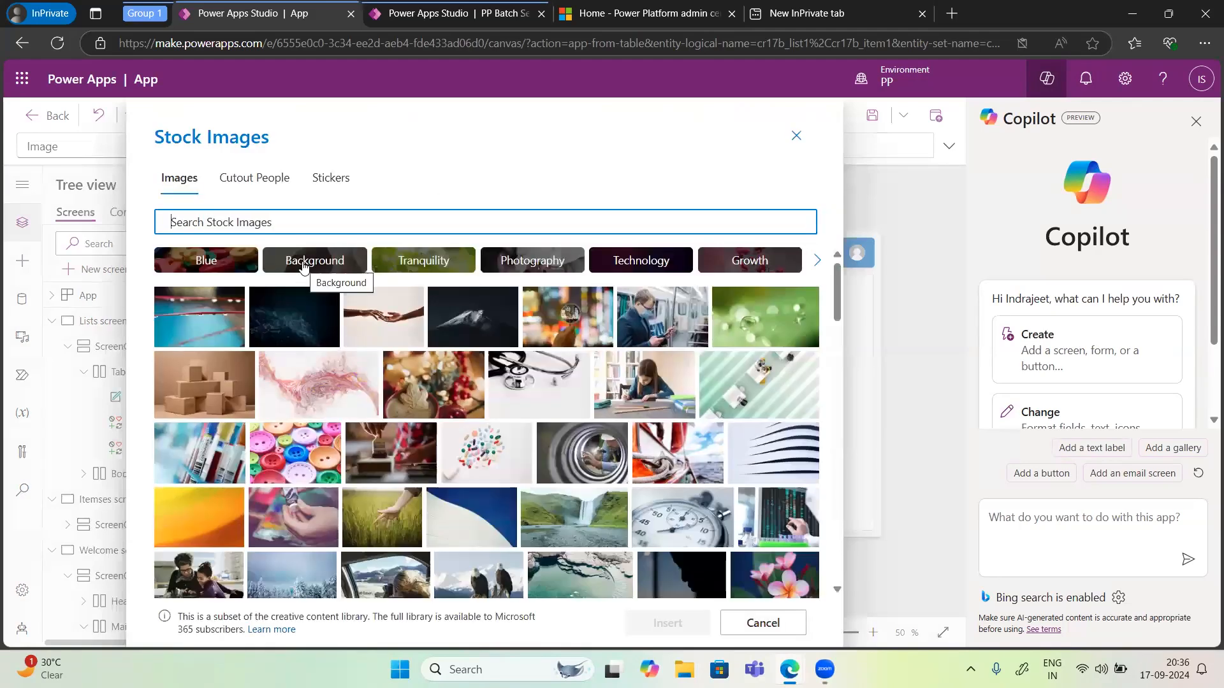
{"action": "left_click", "coordinate": [217, 325]}
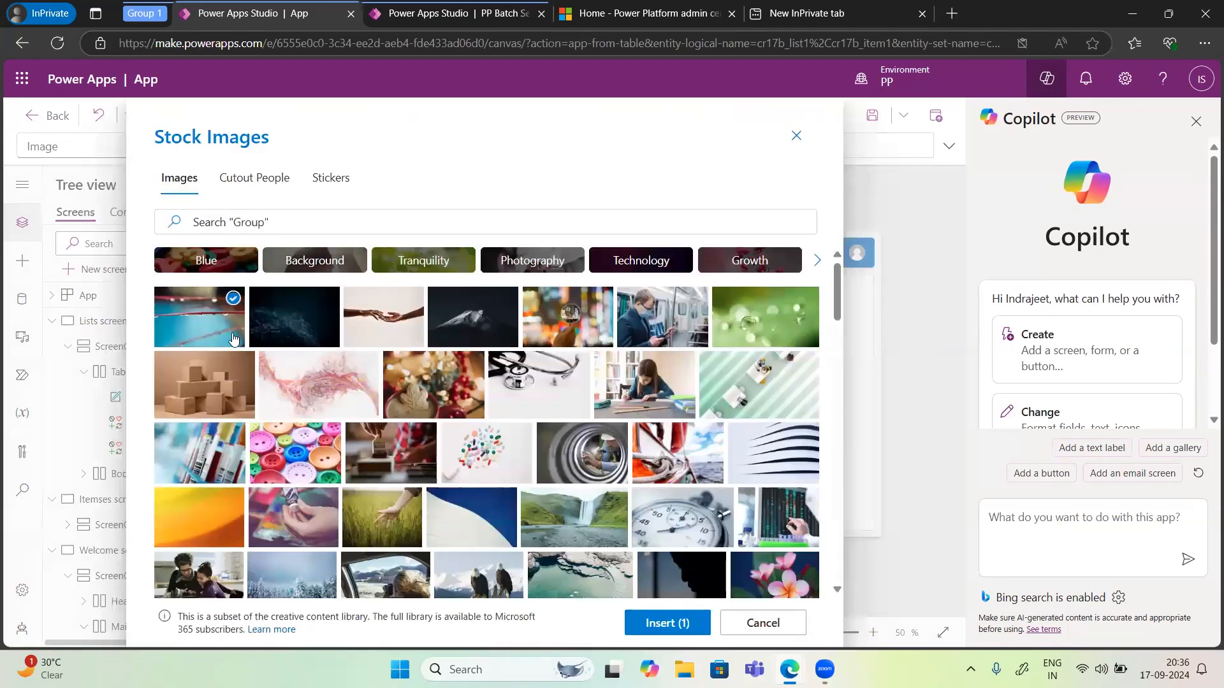
{"action": "left_click", "coordinate": [669, 625]}
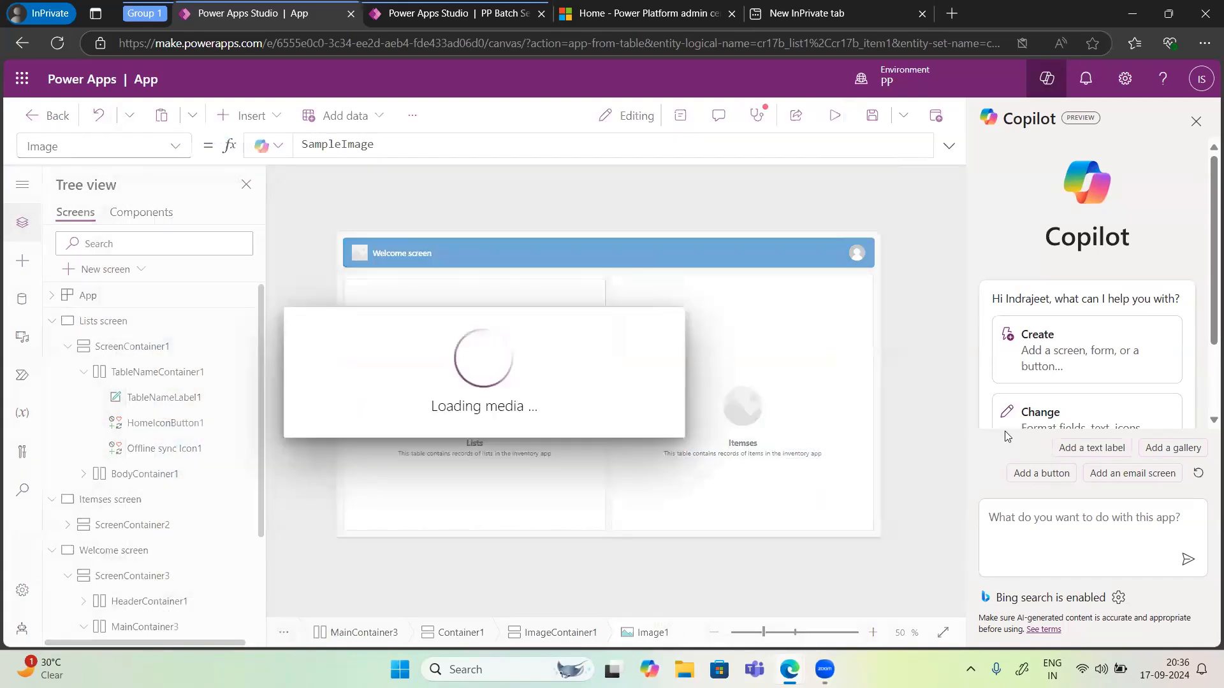
{"action": "left_click", "coordinate": [739, 400]}
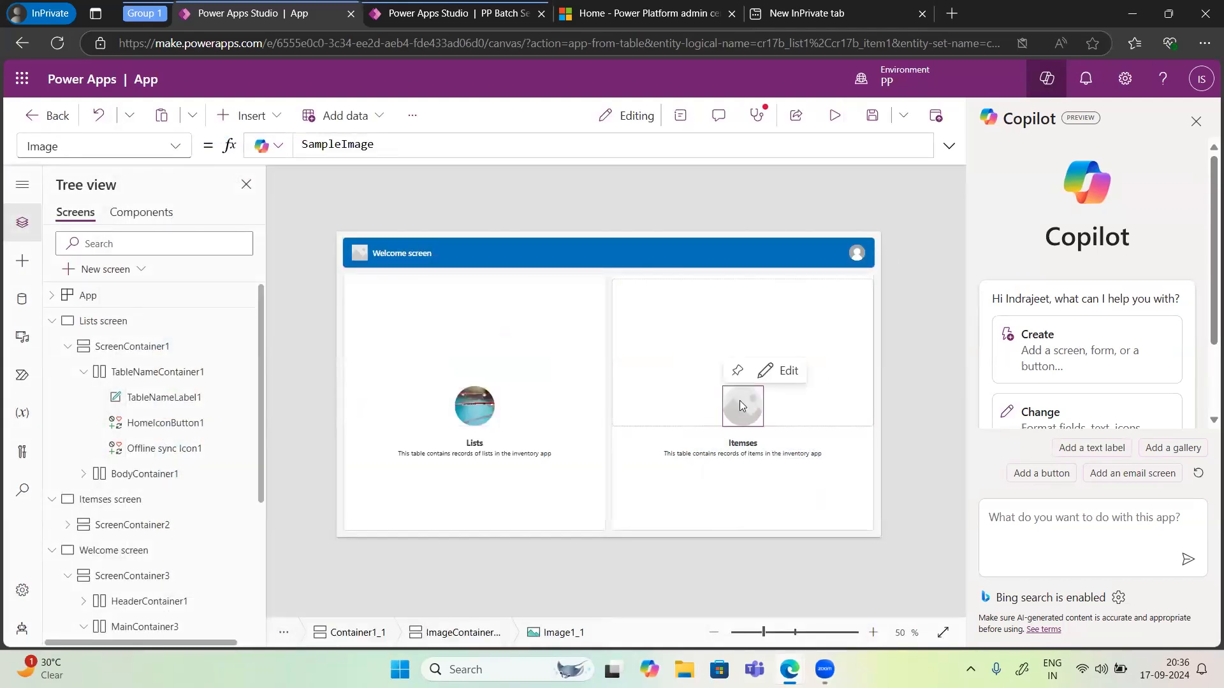
{"action": "left_click", "coordinate": [772, 375]}
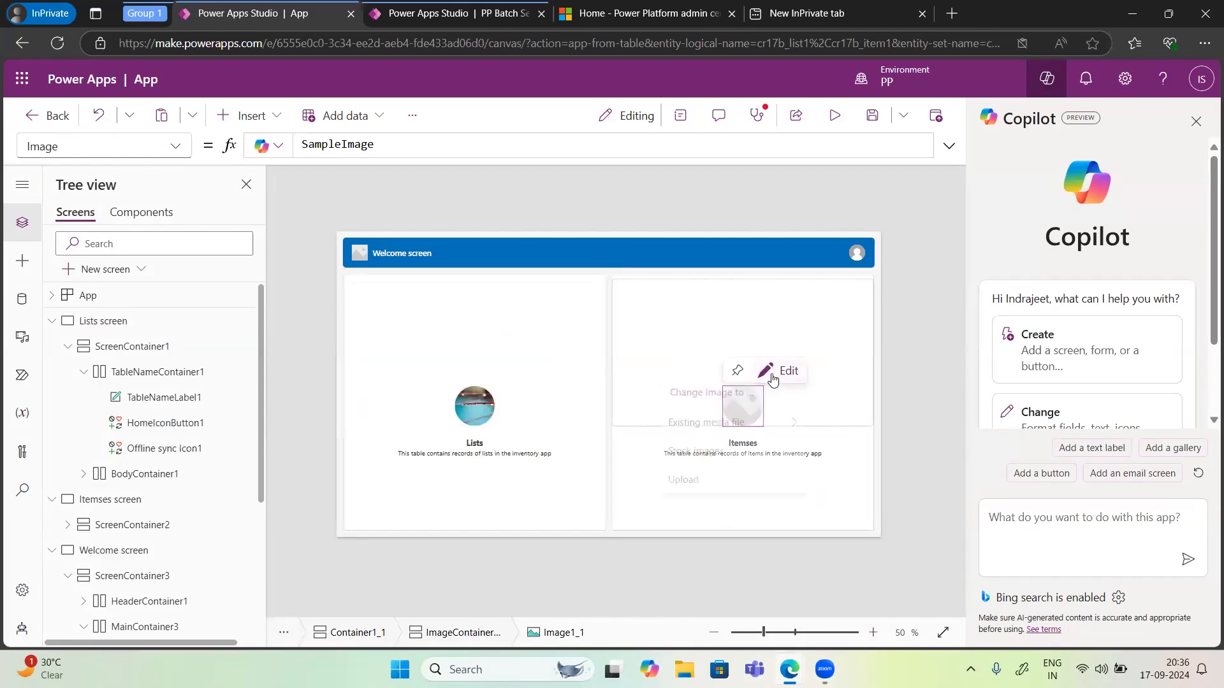
{"action": "mouse_move", "coordinate": [730, 424]}
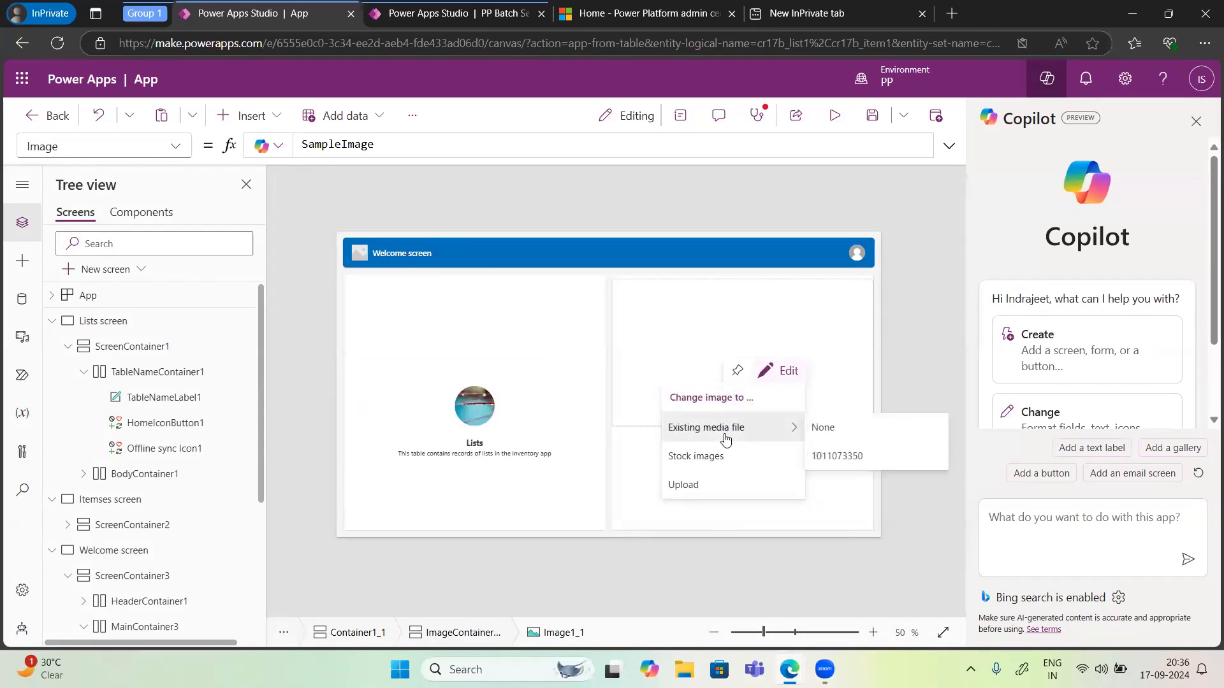
{"action": "left_click", "coordinate": [837, 456]}
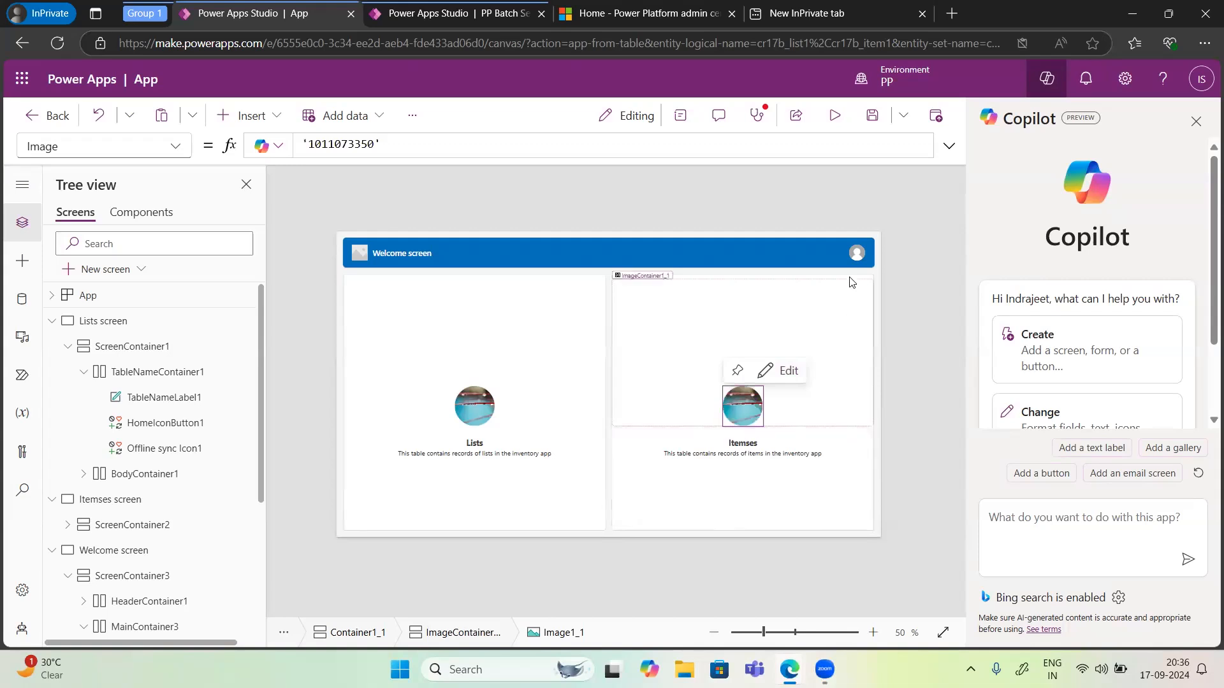
{"action": "left_click", "coordinate": [860, 261]}
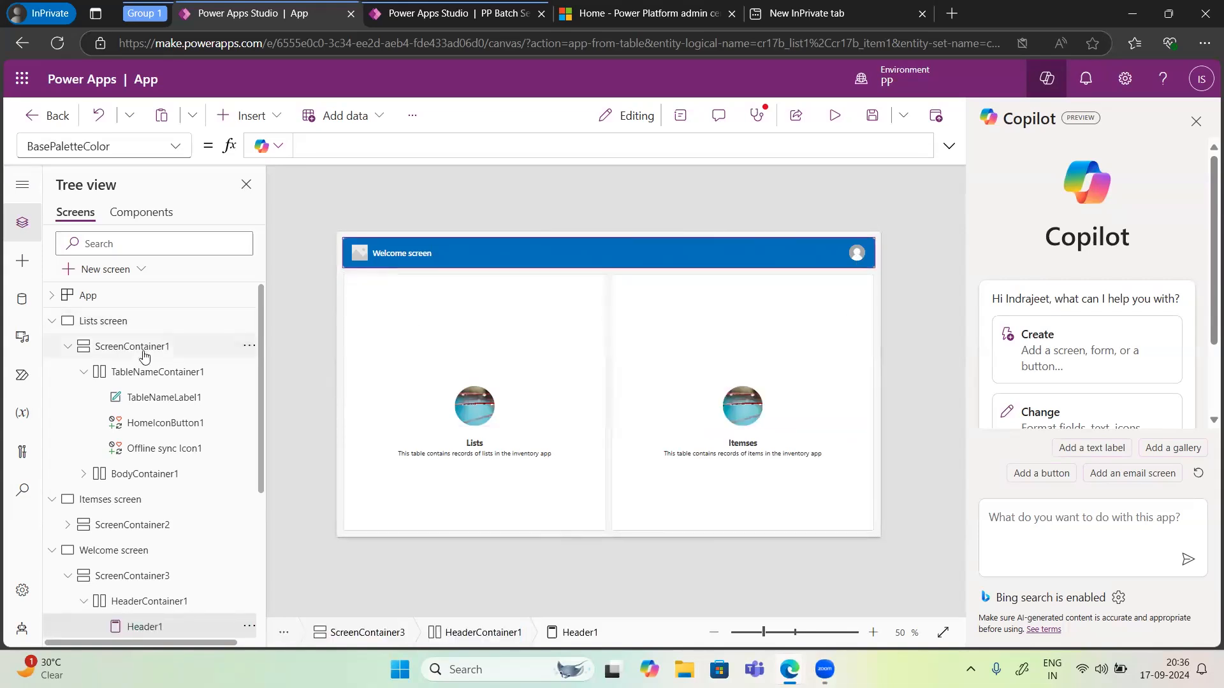
Step: Collapse the Lists and Itemses screens in the tree view and select the Welcome screen
{"action": "left_click", "coordinate": [147, 400]}
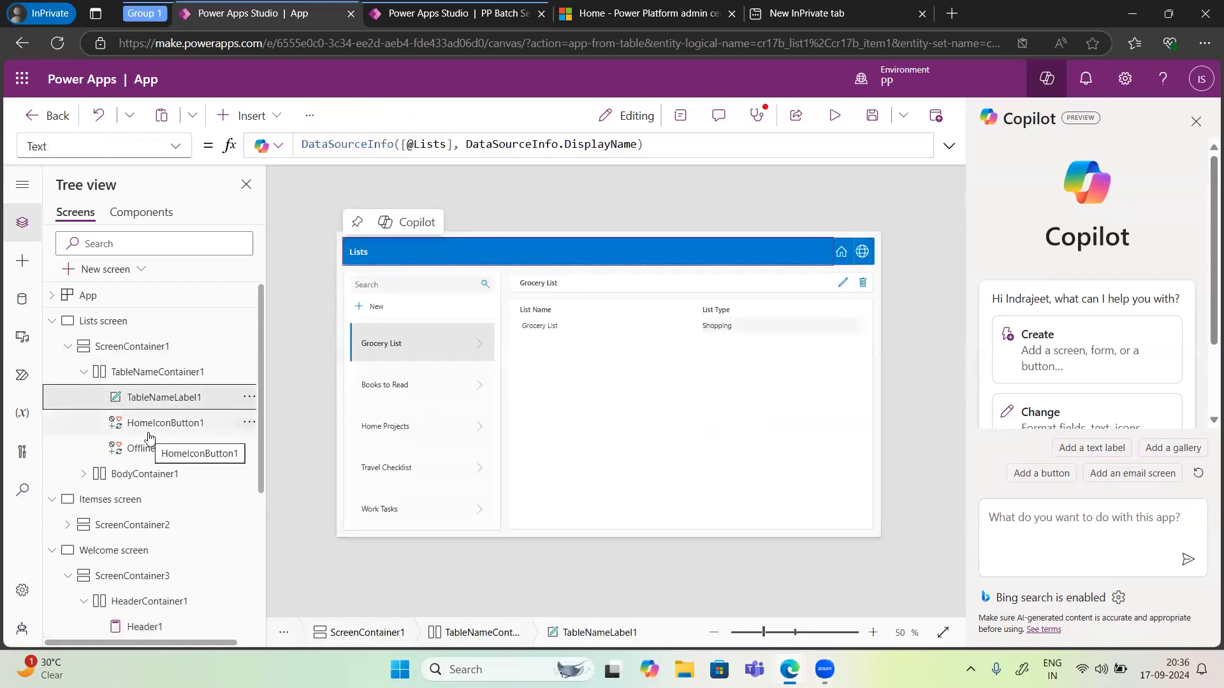
{"action": "left_click", "coordinate": [69, 349]}
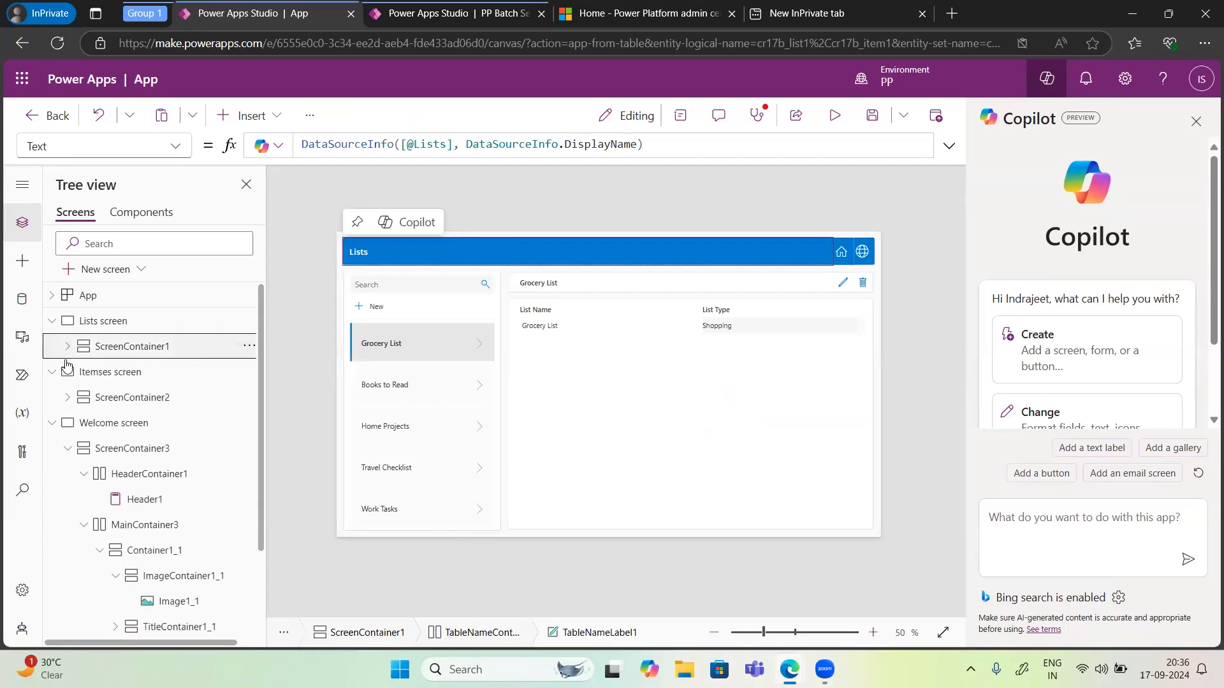
{"action": "left_click", "coordinate": [84, 376]}
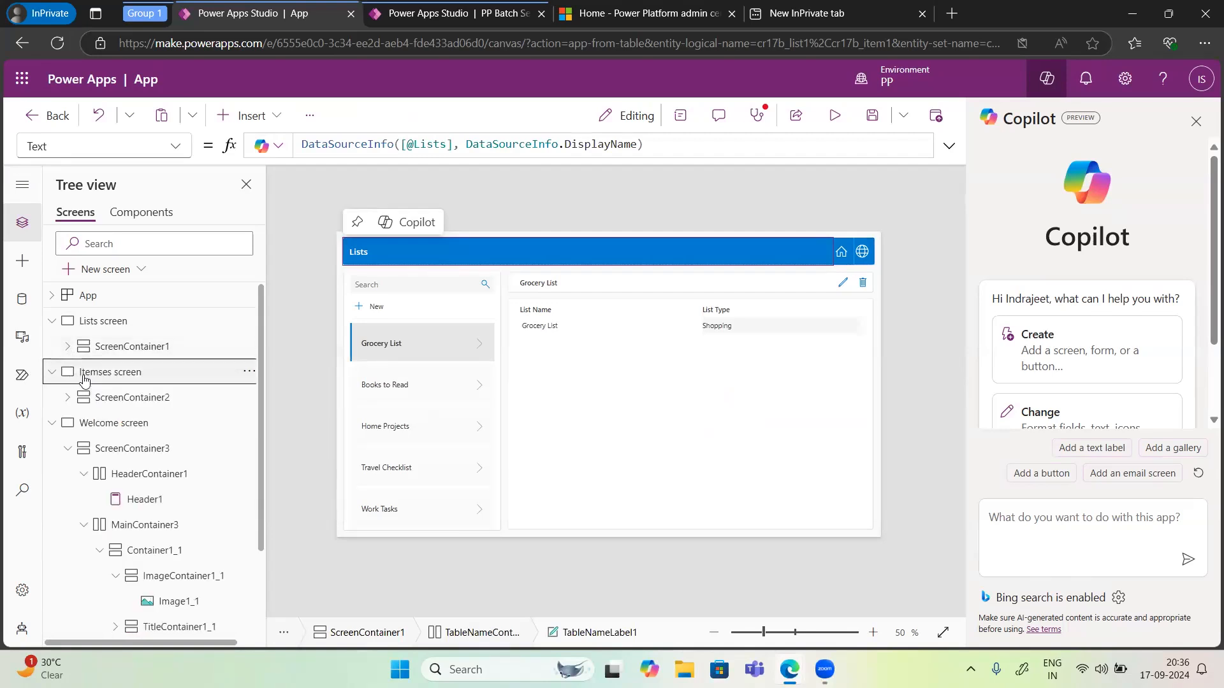
{"action": "double_click", "coordinate": [85, 376]}
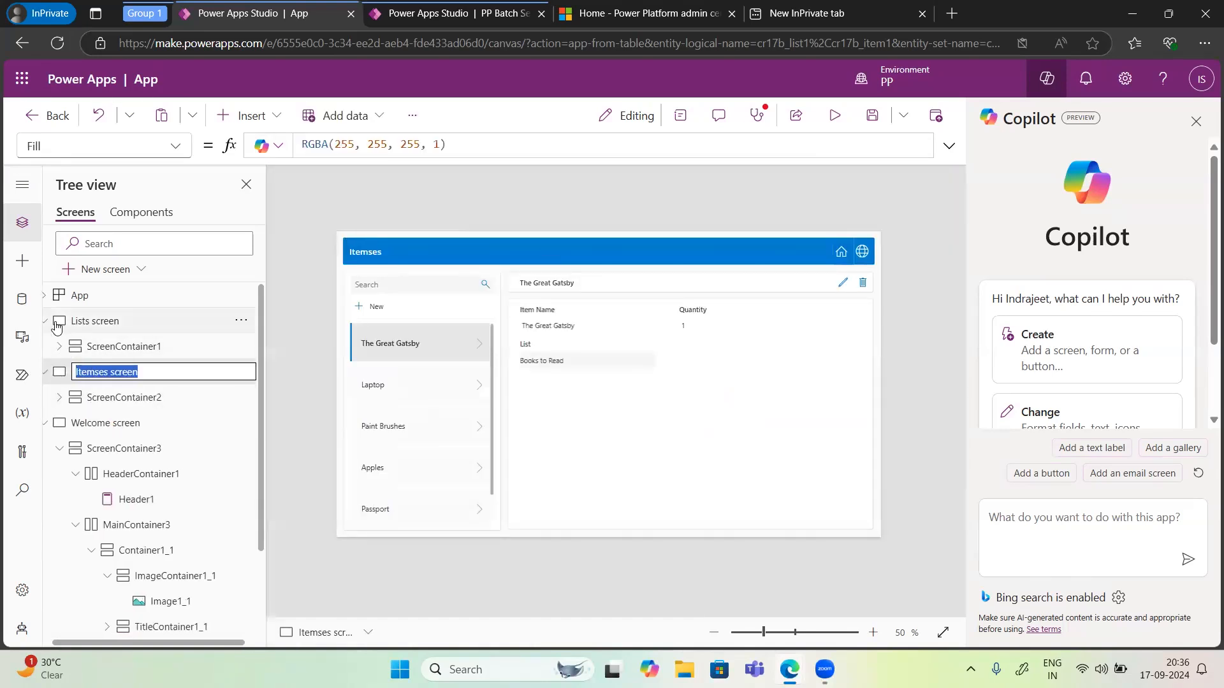
{"action": "left_click", "coordinate": [45, 321]}
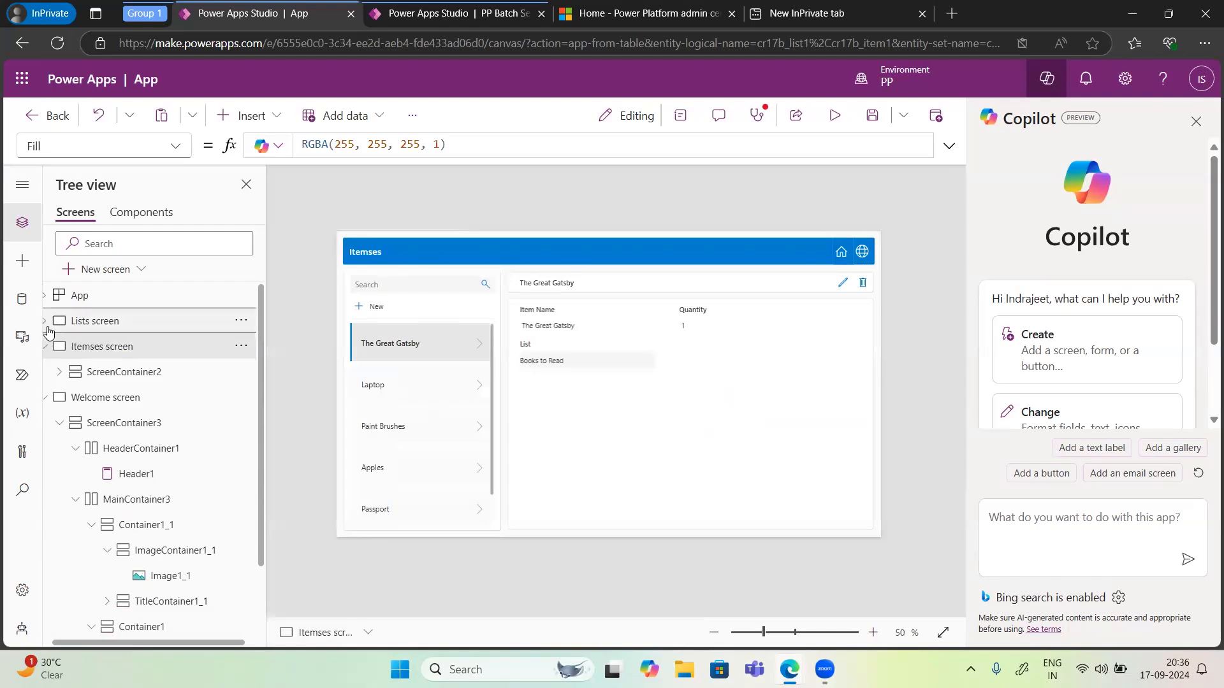
{"action": "left_click", "coordinate": [107, 400]}
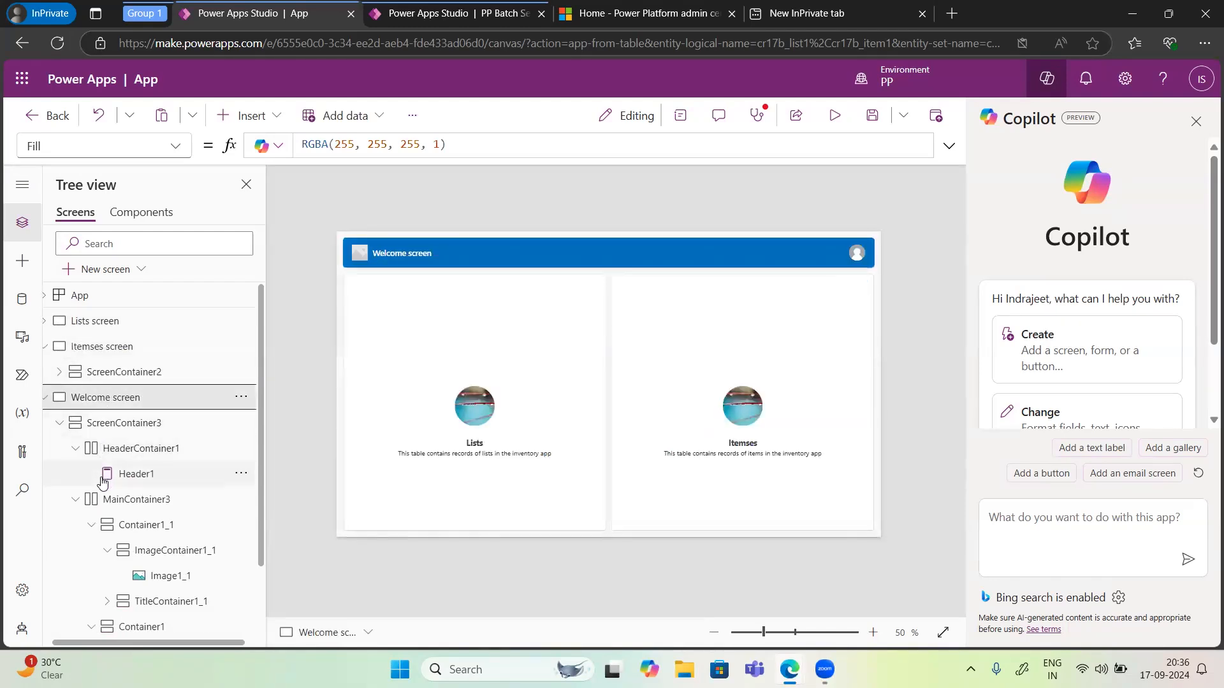
{"action": "scroll", "coordinate": [115, 542], "scroll_direction": "down", "scroll_amount": 3}
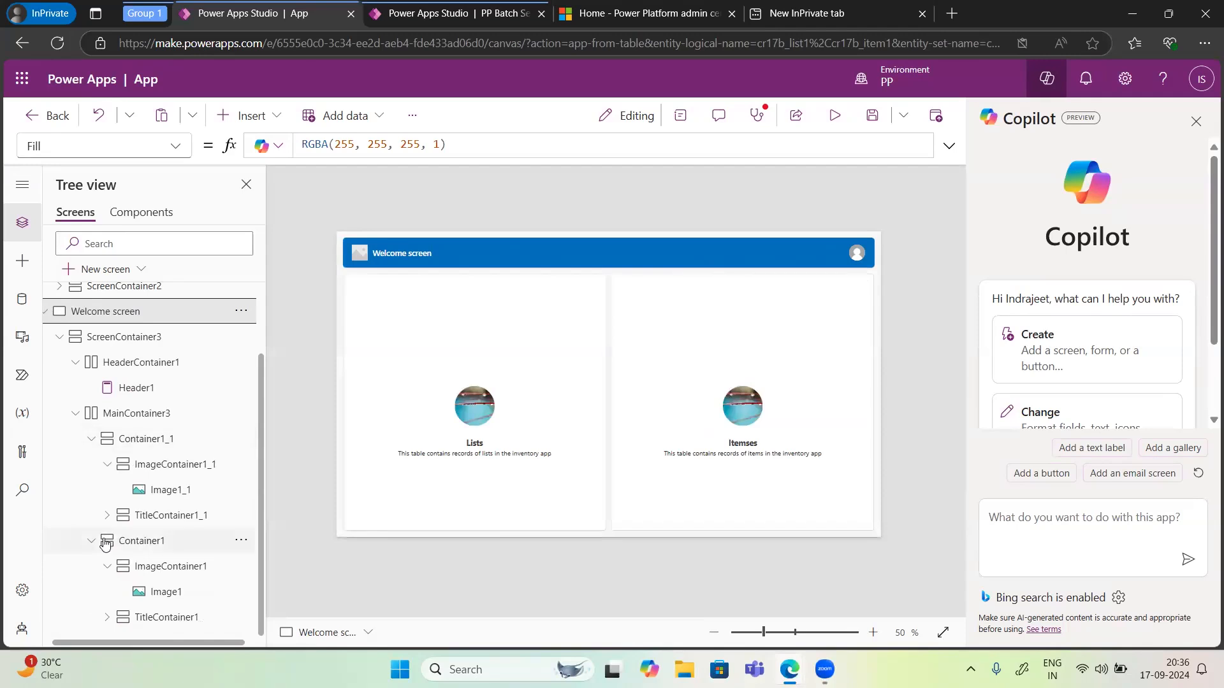
Step: Inspect the navigation formulas of the Lists and Itemses title buttons on the welcome screen and close the Copilot pane
{"action": "left_click", "coordinate": [427, 255]}
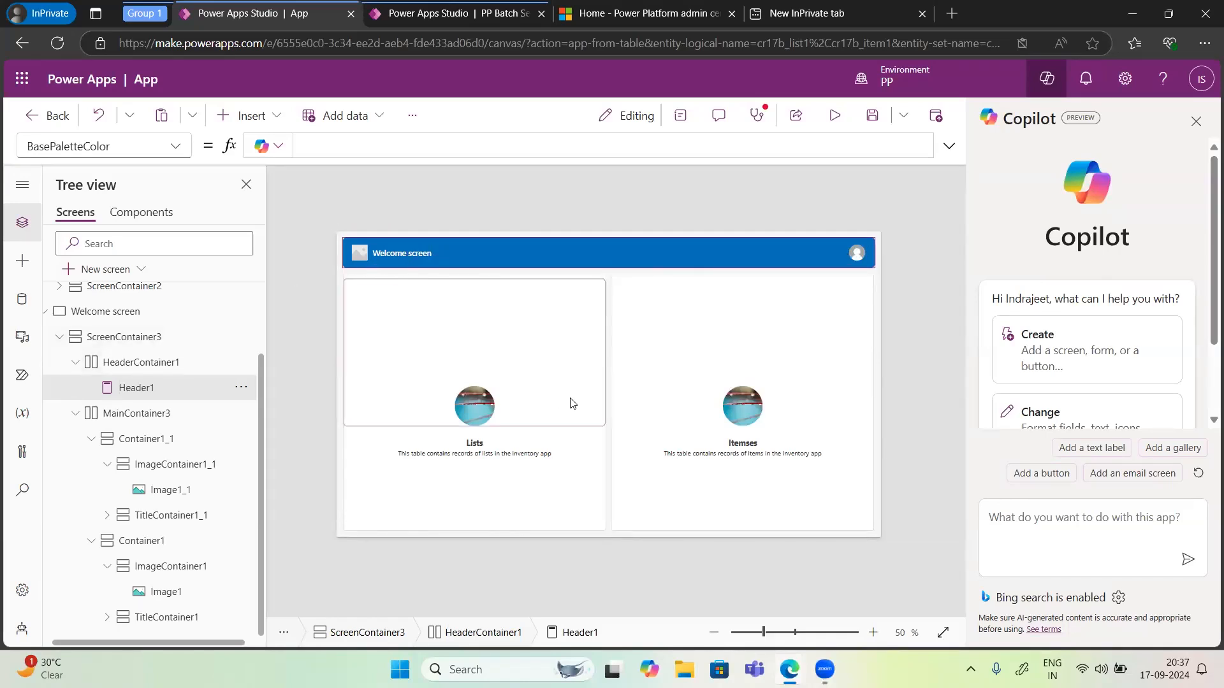
{"action": "left_click", "coordinate": [480, 450]}
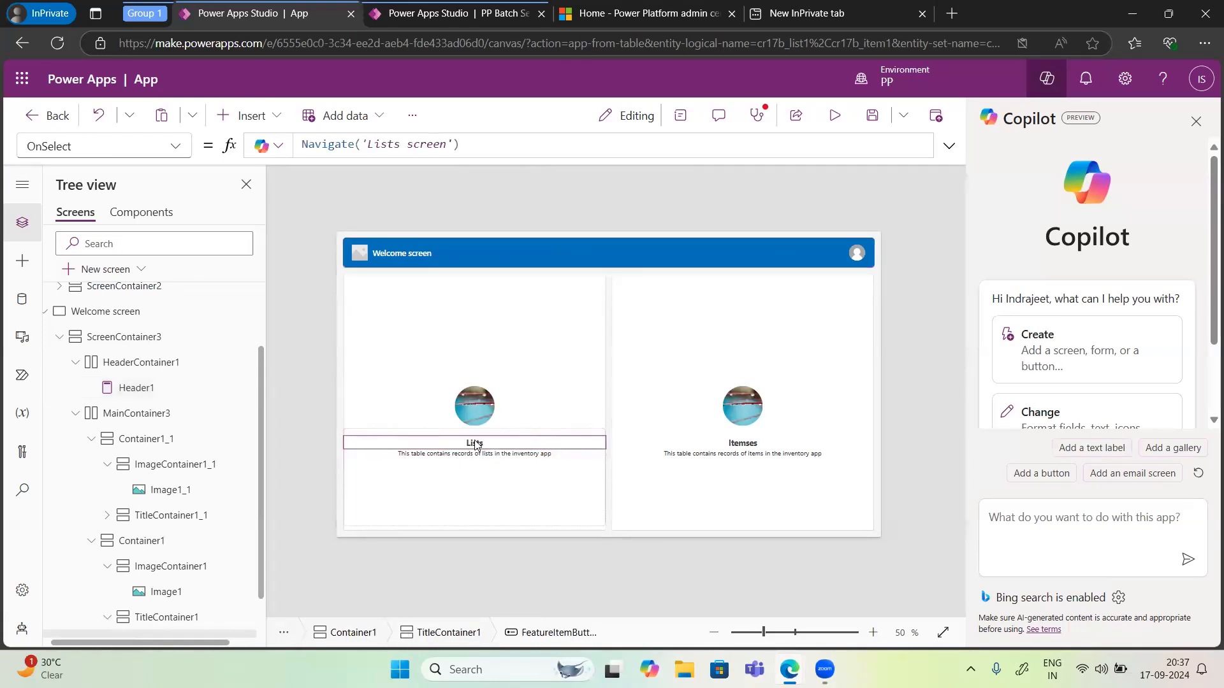
{"action": "left_click", "coordinate": [752, 448]}
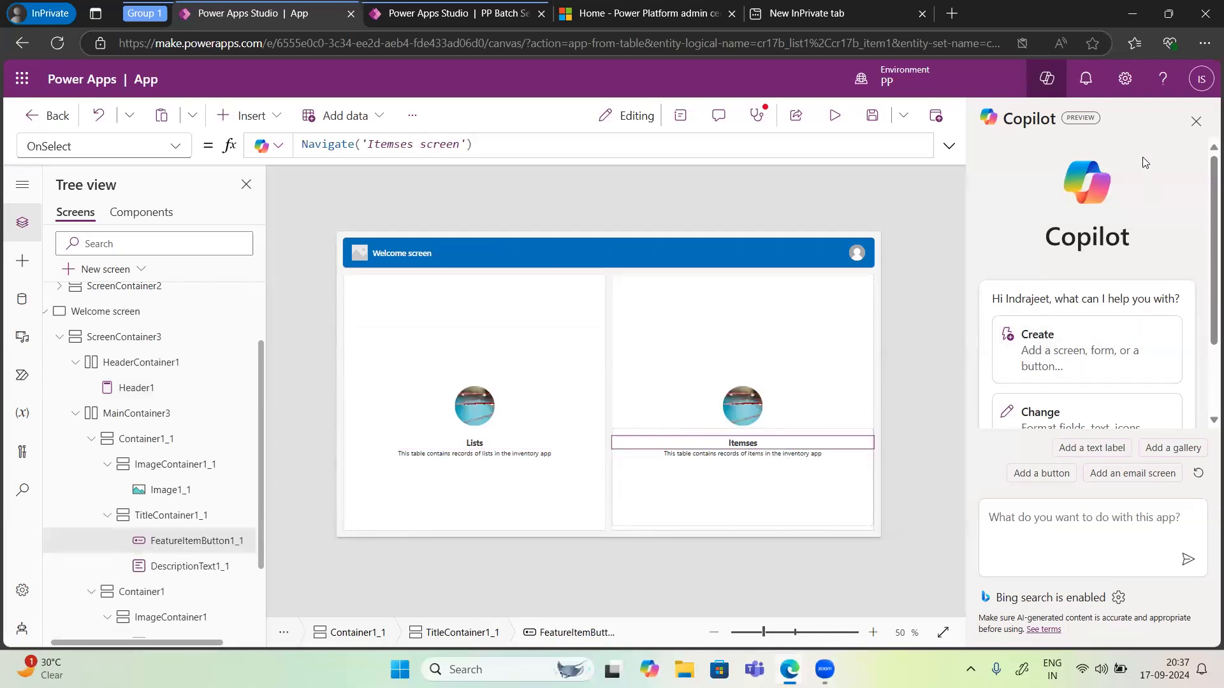
{"action": "left_click", "coordinate": [1195, 122]}
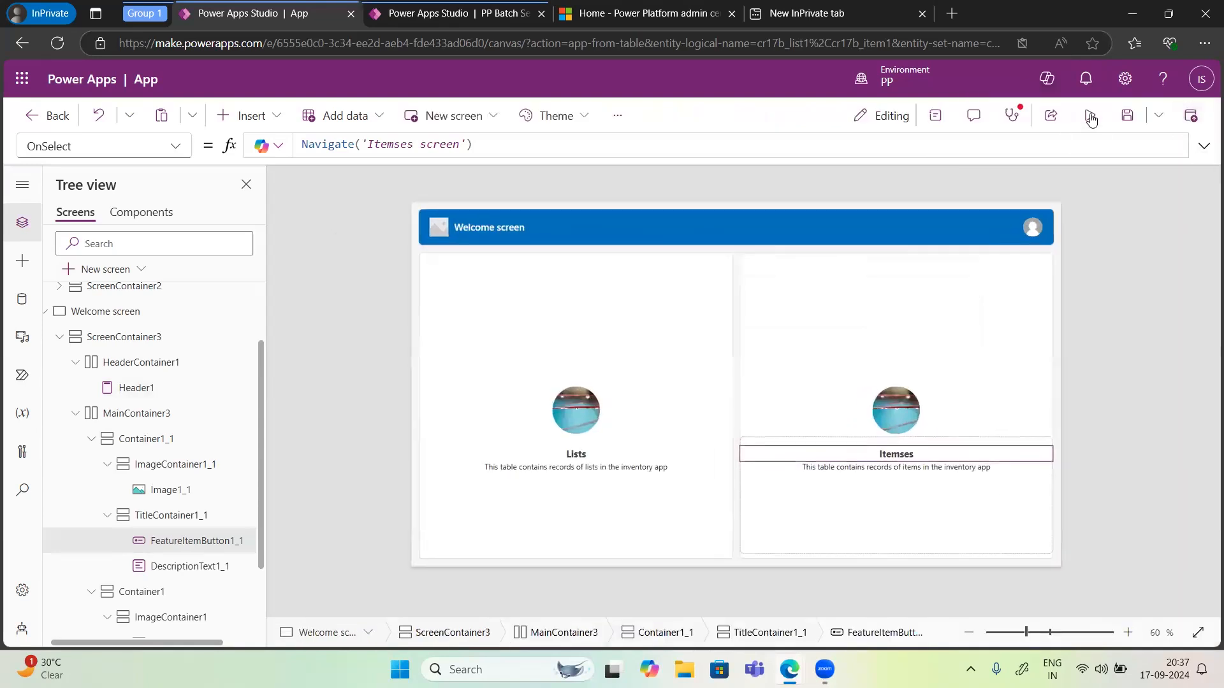
Step: Preview the app and test navigation from the welcome screen to Lists, back home, and on to Itemses
{"action": "left_click", "coordinate": [1090, 117]}
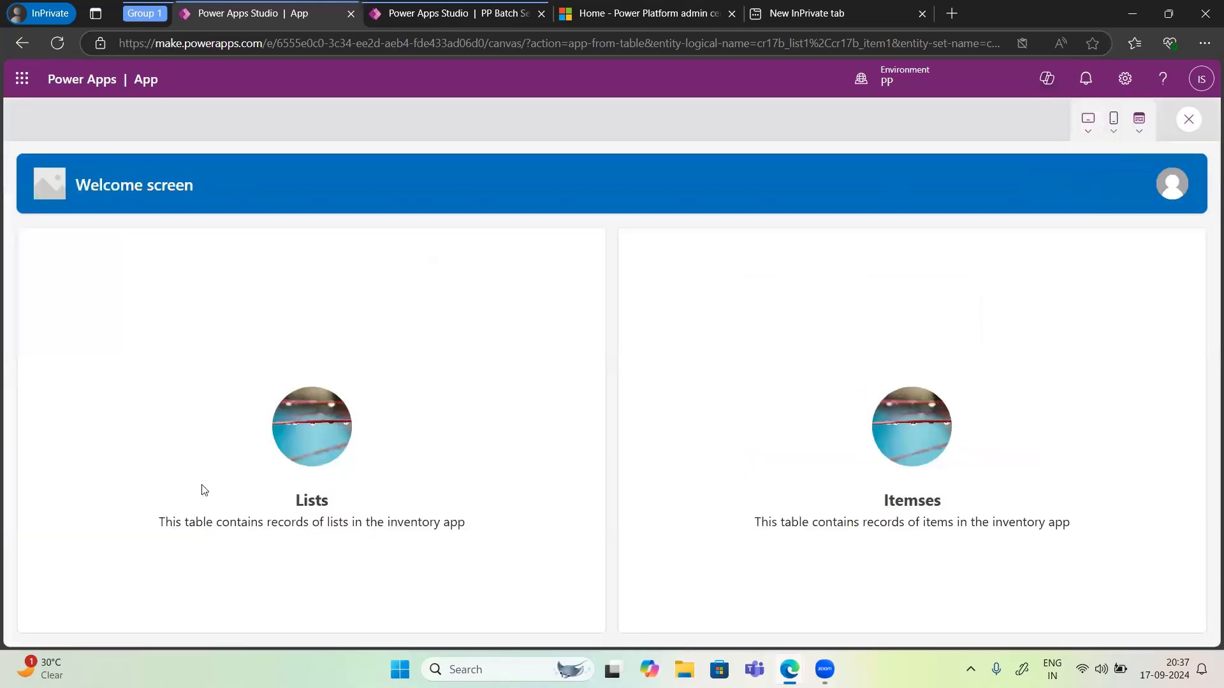
{"action": "left_click", "coordinate": [313, 503]}
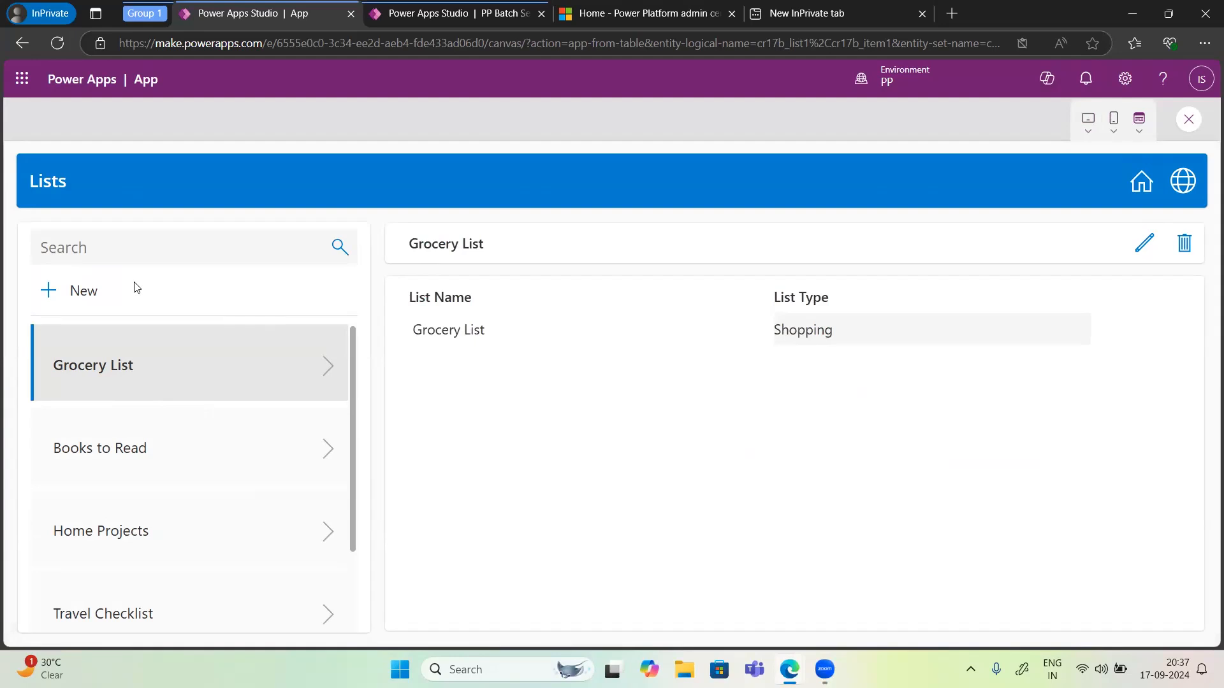
{"action": "scroll", "coordinate": [197, 420], "scroll_direction": "down", "scroll_amount": 2}
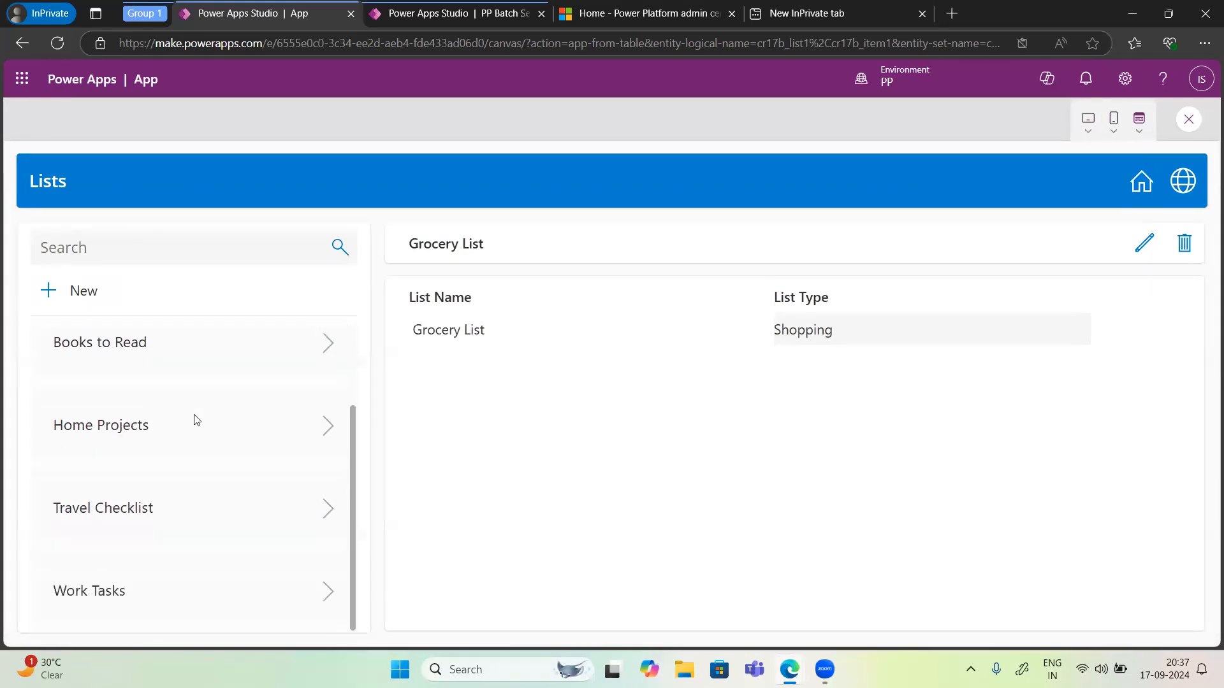
{"action": "left_click", "coordinate": [1143, 184]}
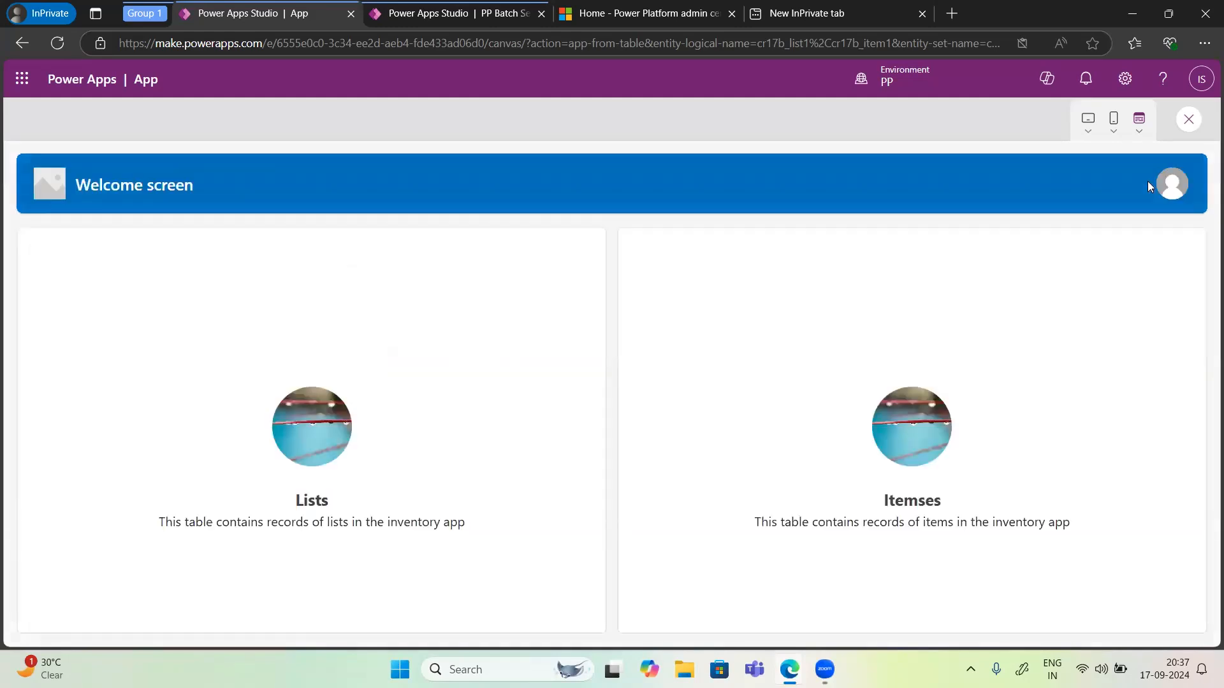
{"action": "right_click", "coordinate": [920, 505]}
{"action": "left_click", "coordinate": [912, 505]}
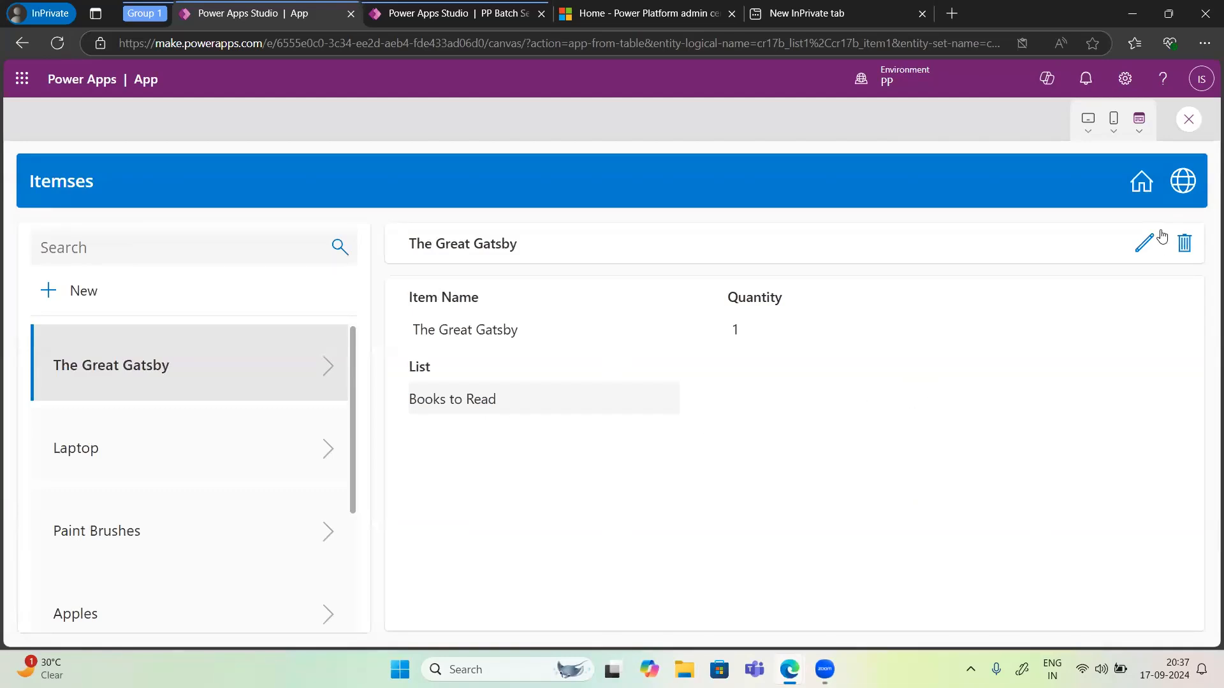
Step: Edit The Great Gatsby item in the preview, set its quantity to 10, and save it
{"action": "left_click", "coordinate": [1143, 248]}
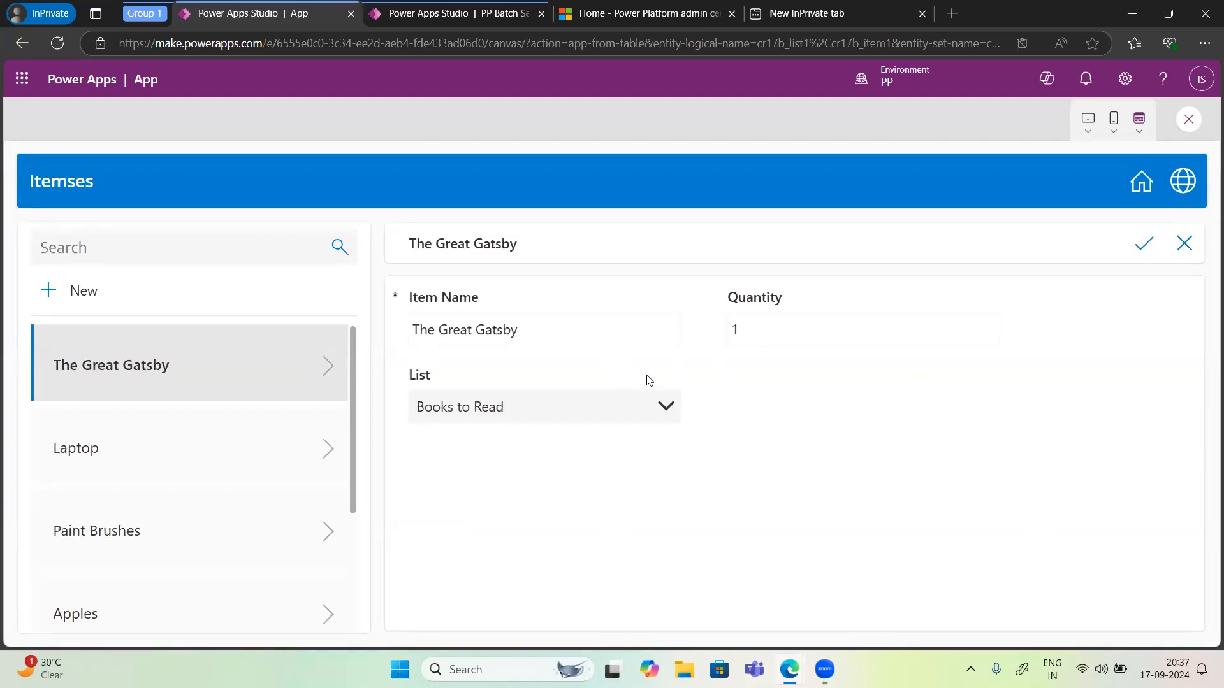
{"action": "left_click", "coordinate": [771, 318]}
{"action": "type", "text": "0"}
{"action": "left_click", "coordinate": [1133, 255]}
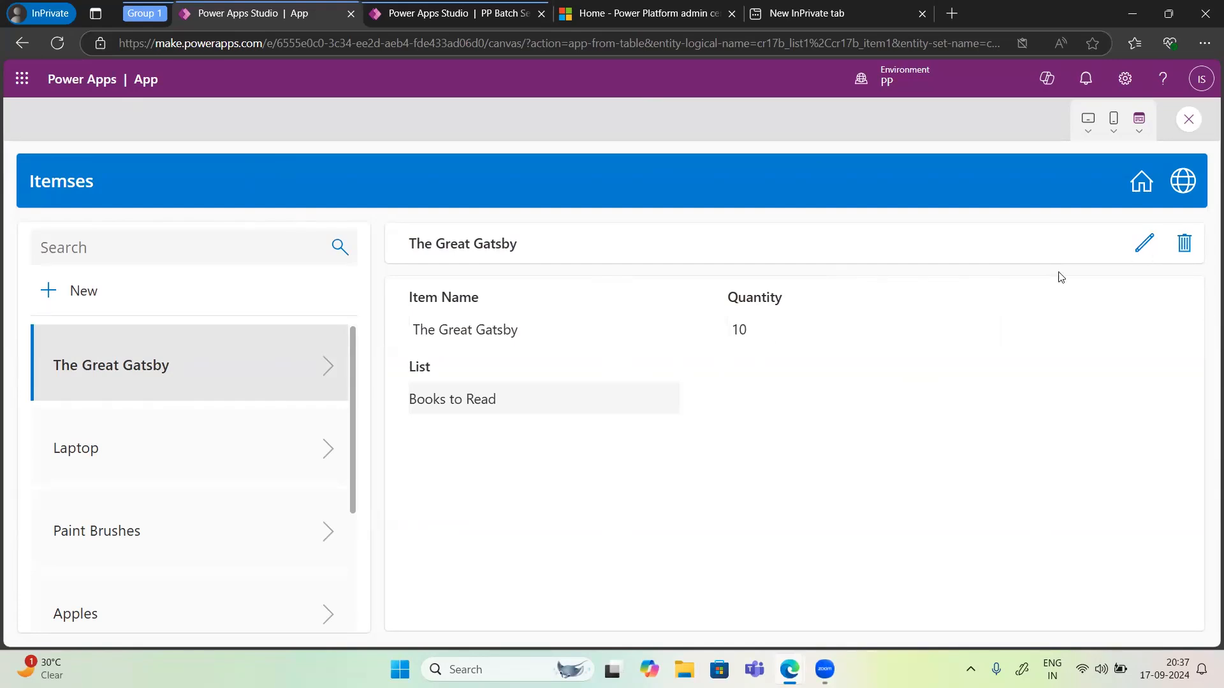
Step: Open the item for editing again and cancel, then close the preview and dismiss the tip dialog
{"action": "left_click", "coordinate": [1146, 245]}
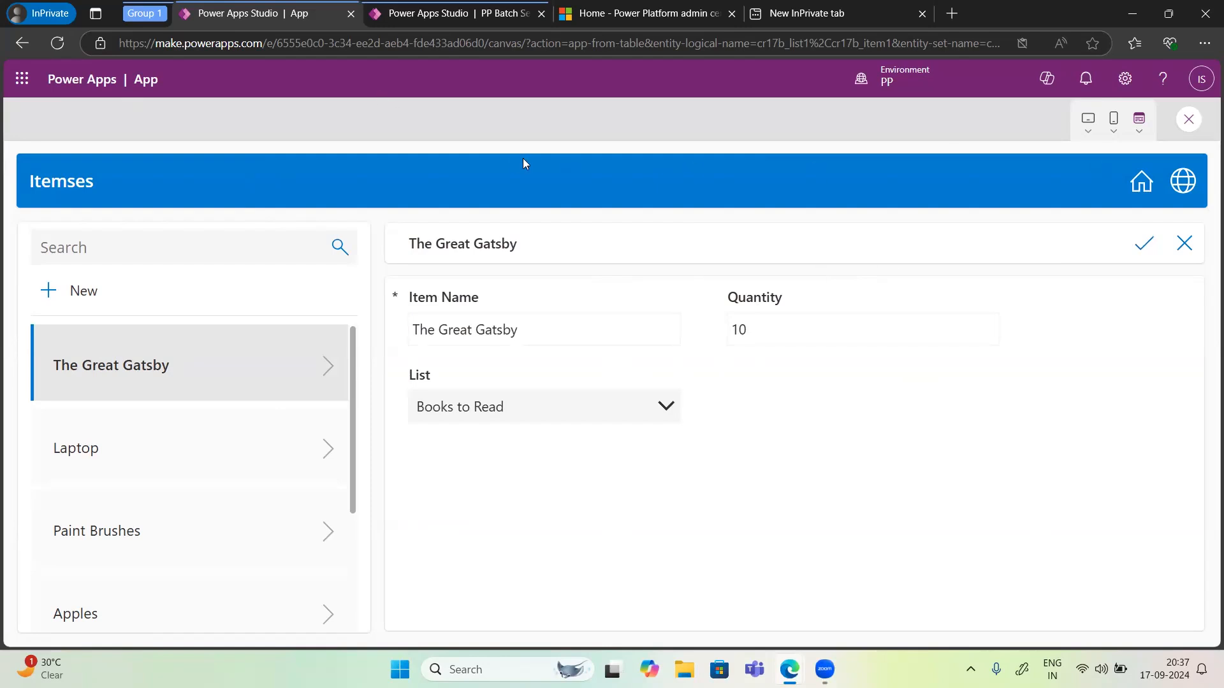
{"action": "left_click", "coordinate": [1184, 246]}
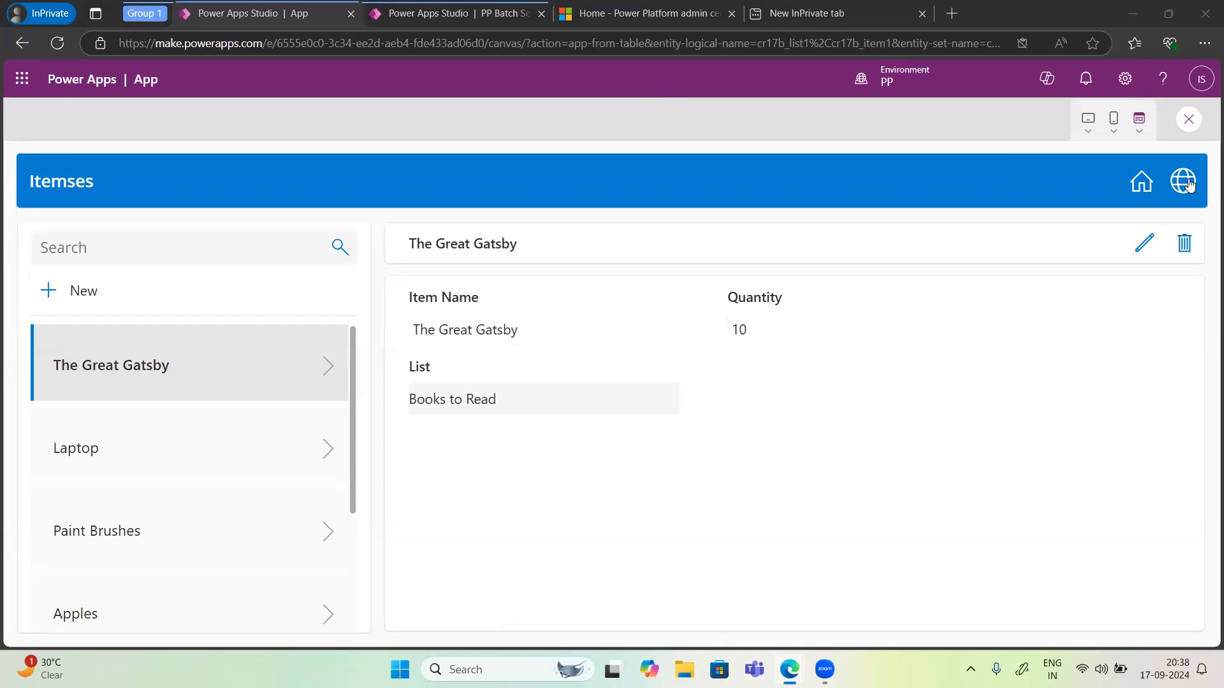
{"action": "left_click", "coordinate": [1189, 122]}
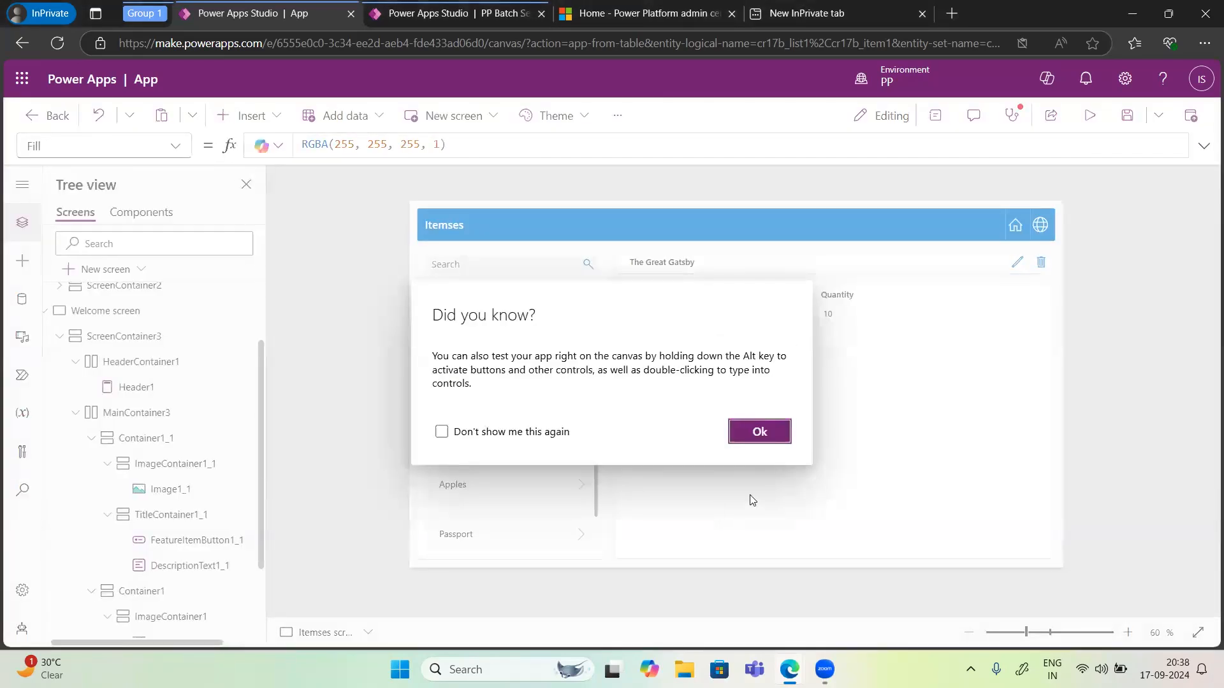
{"action": "left_click", "coordinate": [757, 431]}
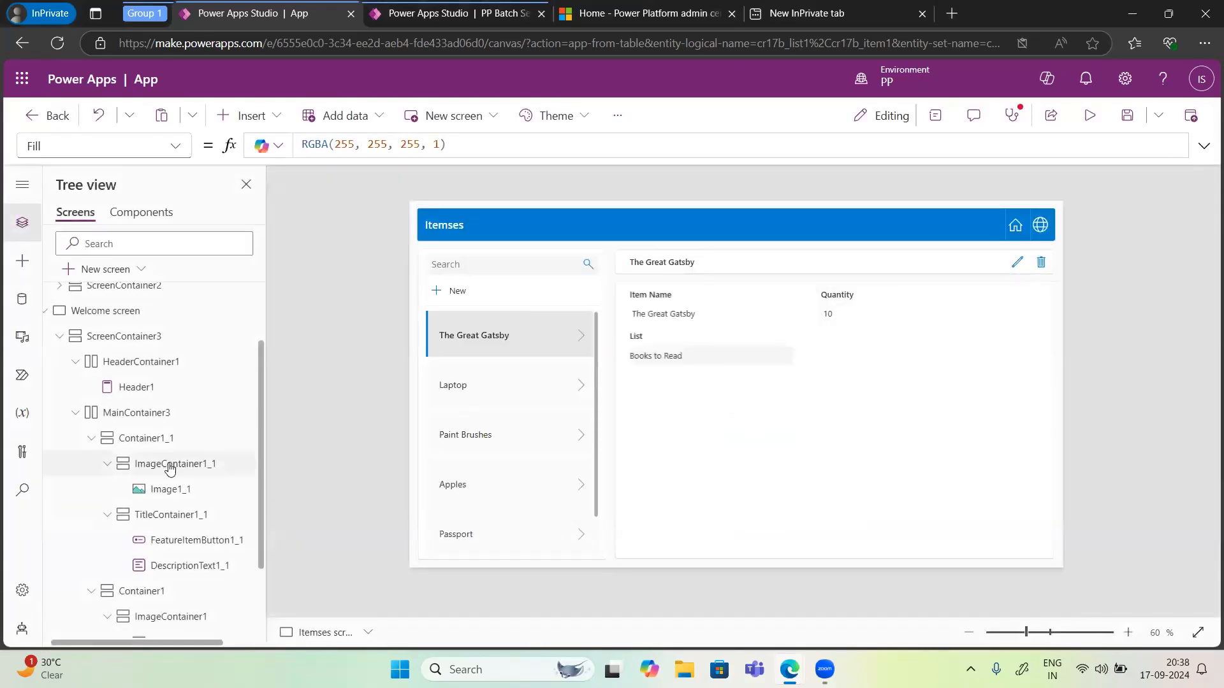
{"action": "scroll", "coordinate": [191, 565], "scroll_direction": "down", "scroll_amount": 2}
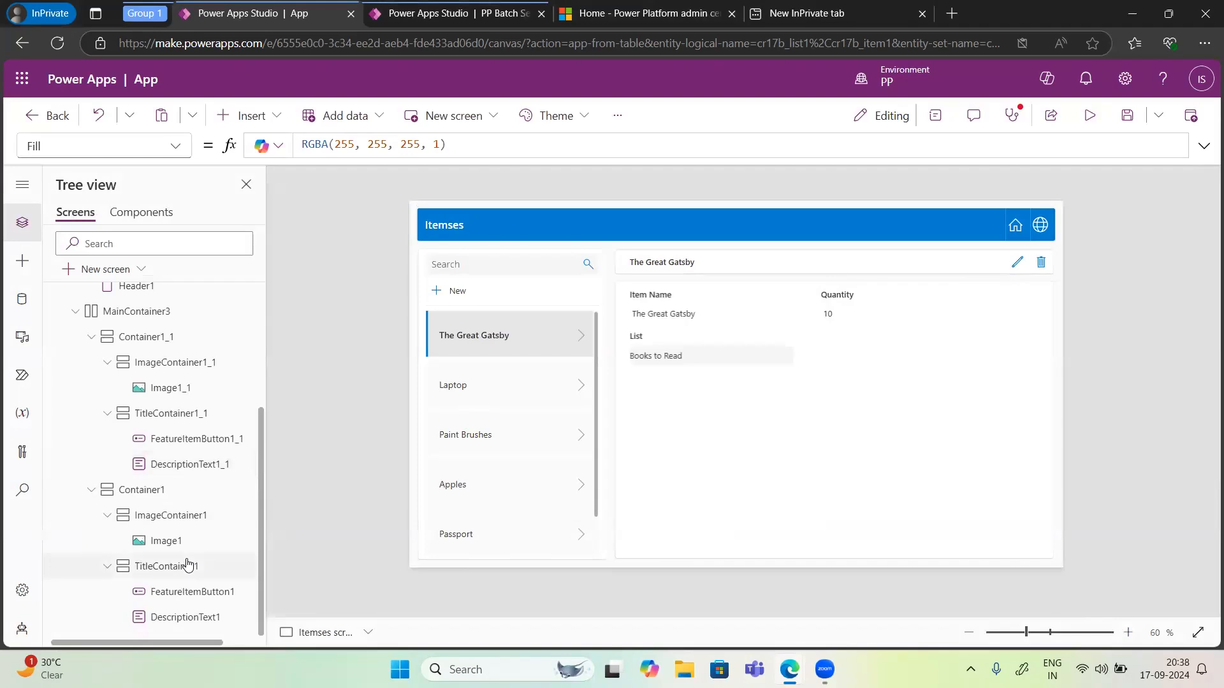
{"action": "scroll", "coordinate": [151, 385], "scroll_direction": "up", "scroll_amount": 4}
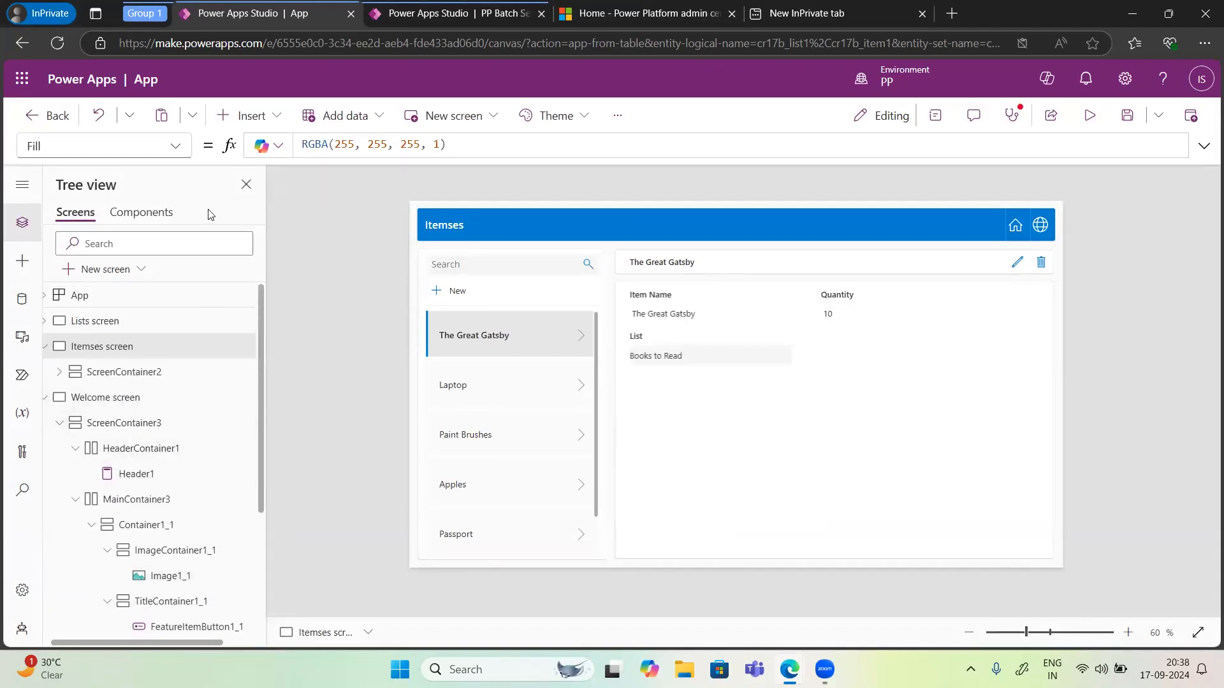
{"action": "left_click", "coordinate": [252, 116]}
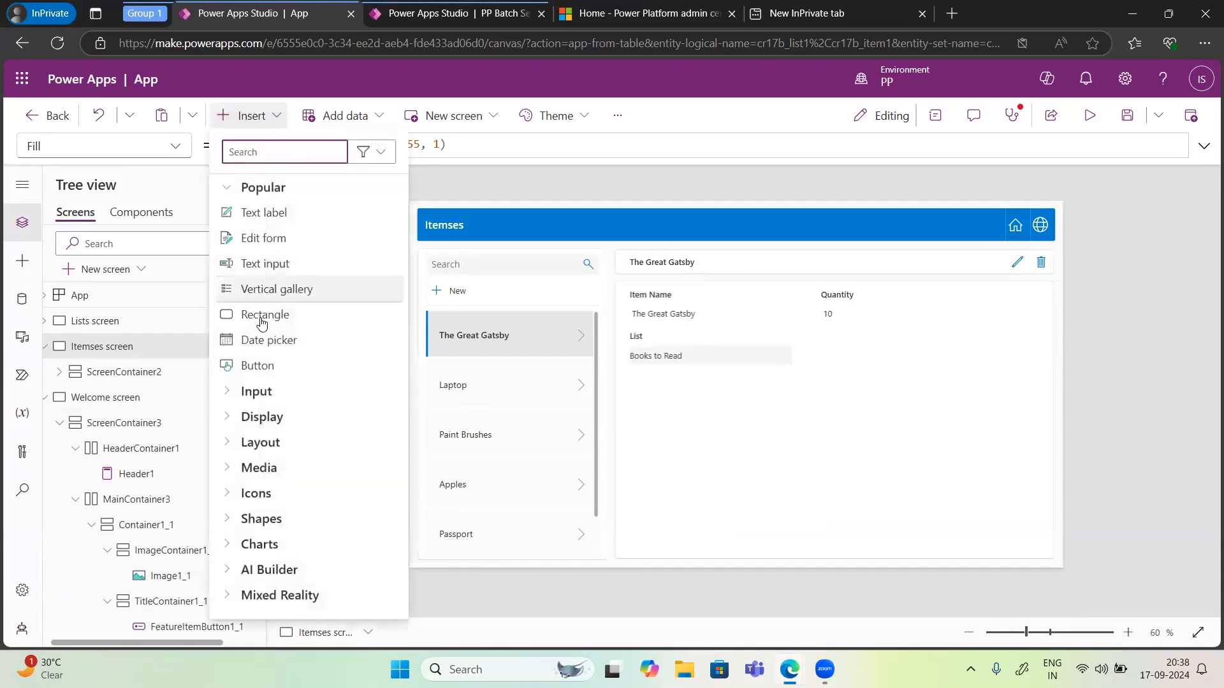
{"action": "left_click", "coordinate": [481, 177]}
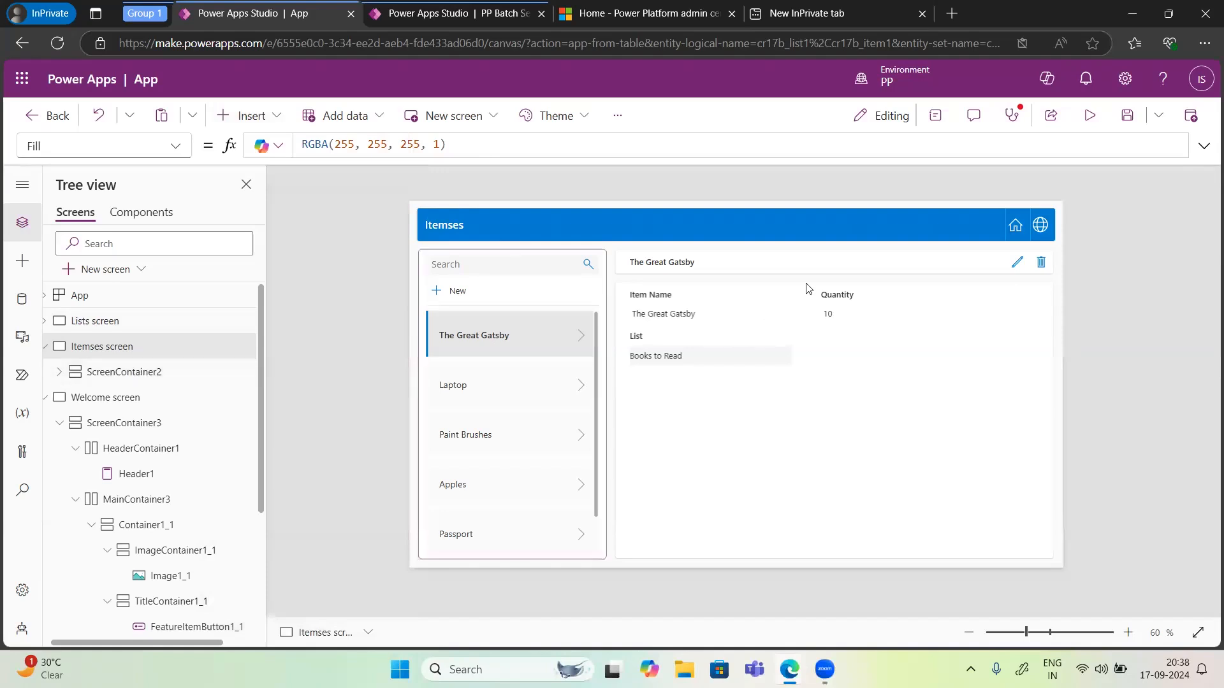
Step: Preview the app, return home from the Itemses screen, then close the preview and dismiss the tip dialog
{"action": "left_click", "coordinate": [1089, 117]}
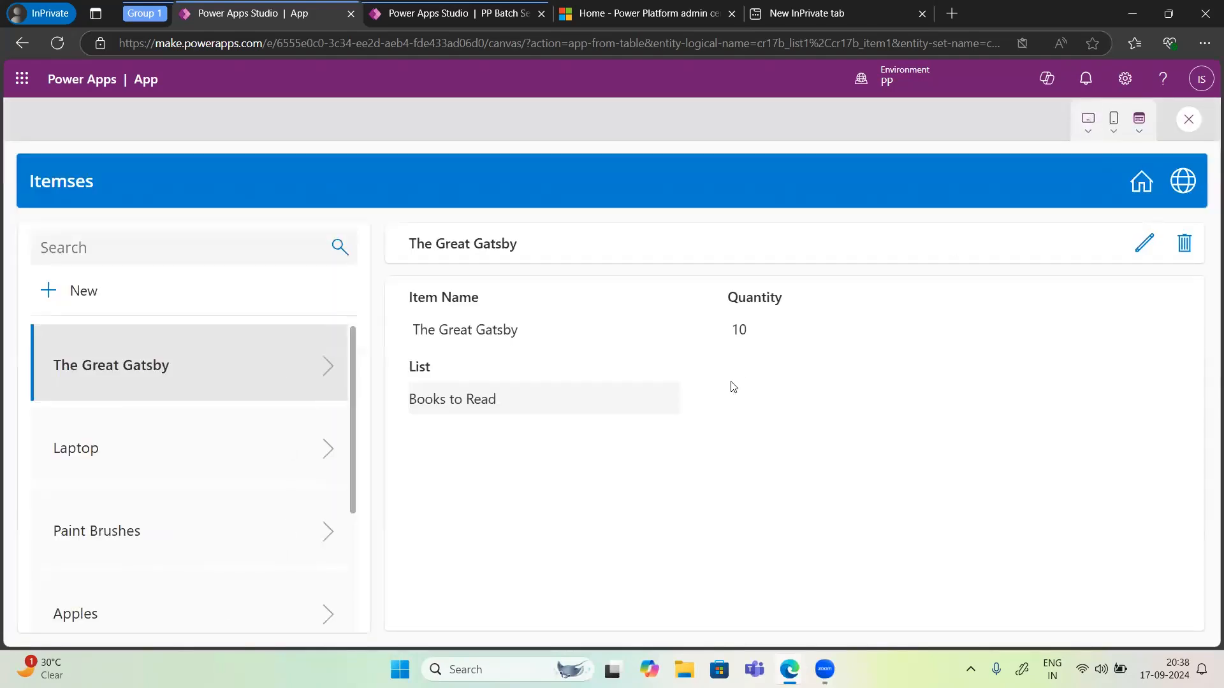
{"action": "left_click", "coordinate": [1141, 182]}
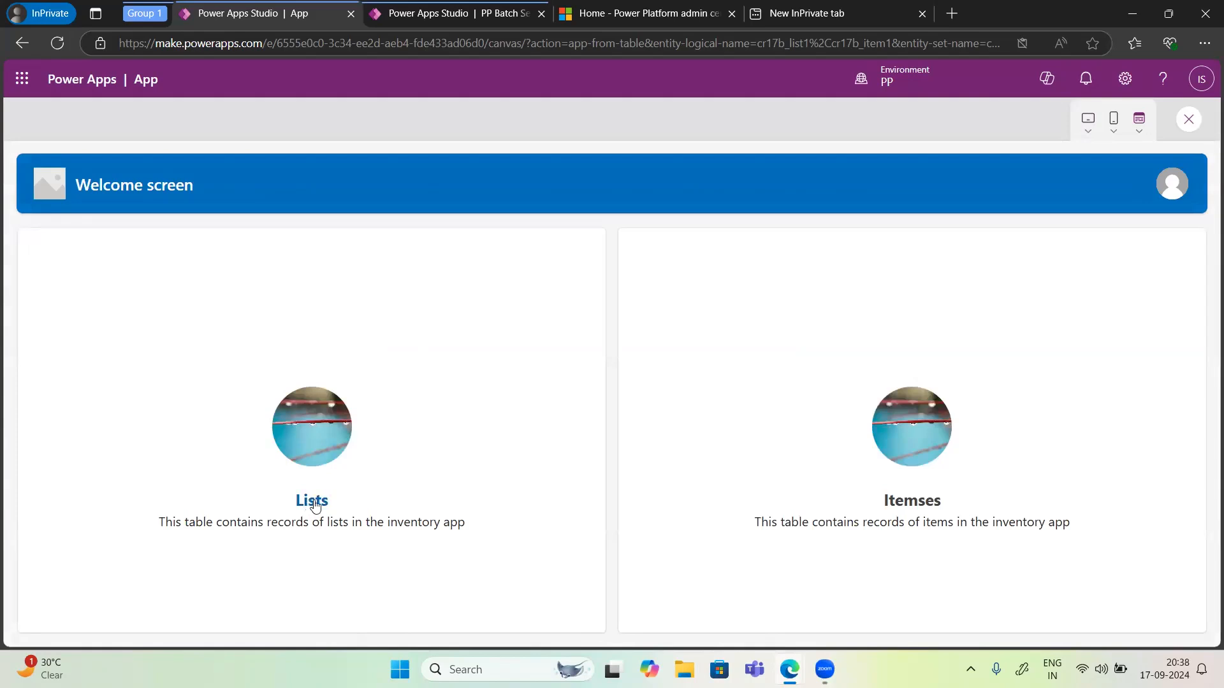
{"action": "right_click", "coordinate": [1187, 121]}
{"action": "left_click", "coordinate": [759, 172]}
{"action": "left_click", "coordinate": [1190, 121]}
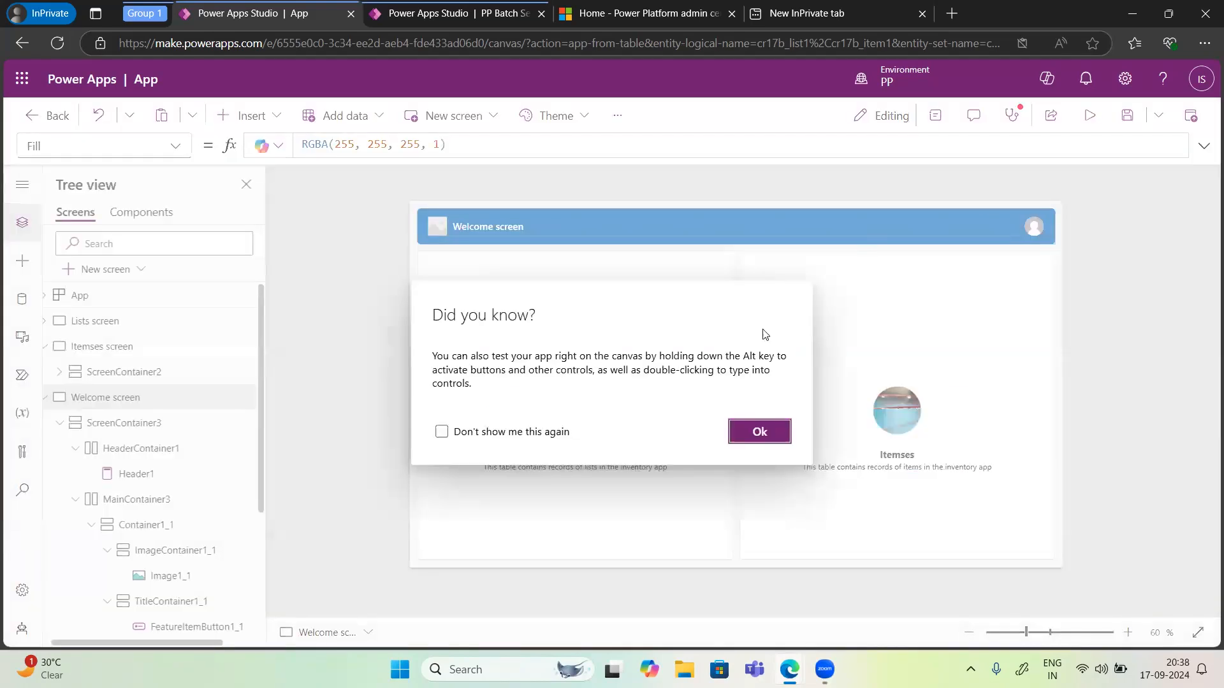
{"action": "left_click", "coordinate": [758, 433]}
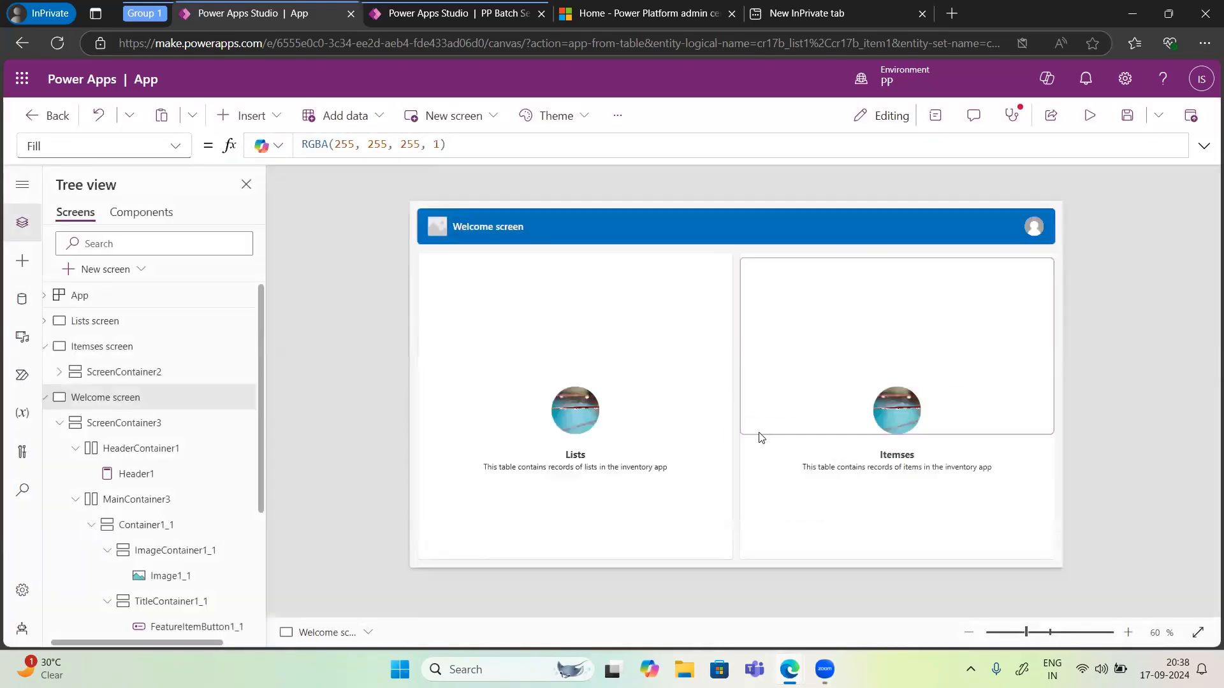
Step: Ask Copilot to add a backward icon in the page, then move the new icon just below the header
{"action": "left_click", "coordinate": [1047, 79]}
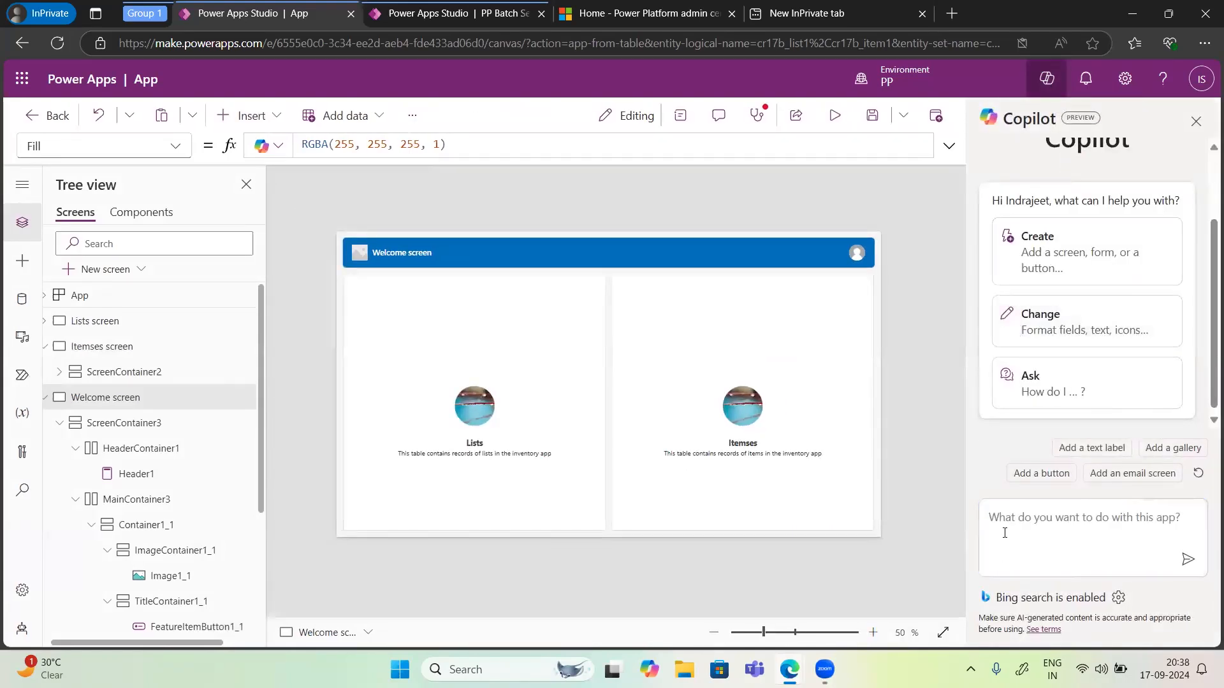
{"action": "left_click", "coordinate": [1004, 533]}
{"action": "type", "text": "Add"}
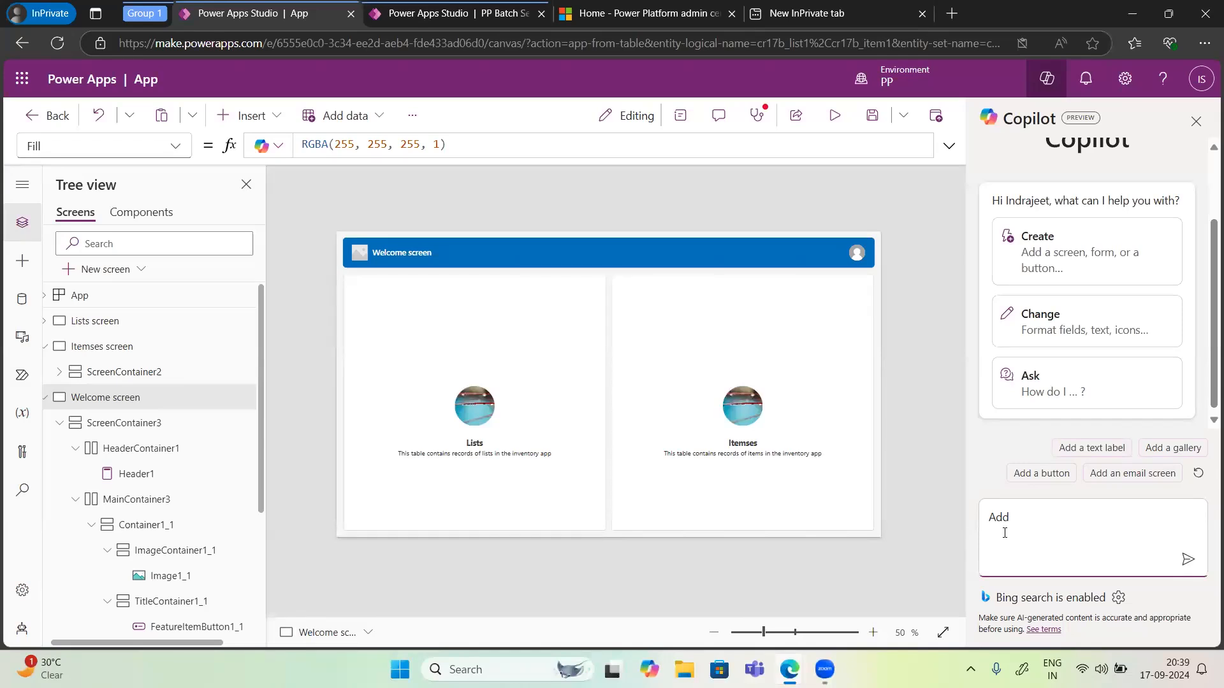
{"action": "type", "text": "backward icon in the page"}
{"action": "key", "text": "Return"}
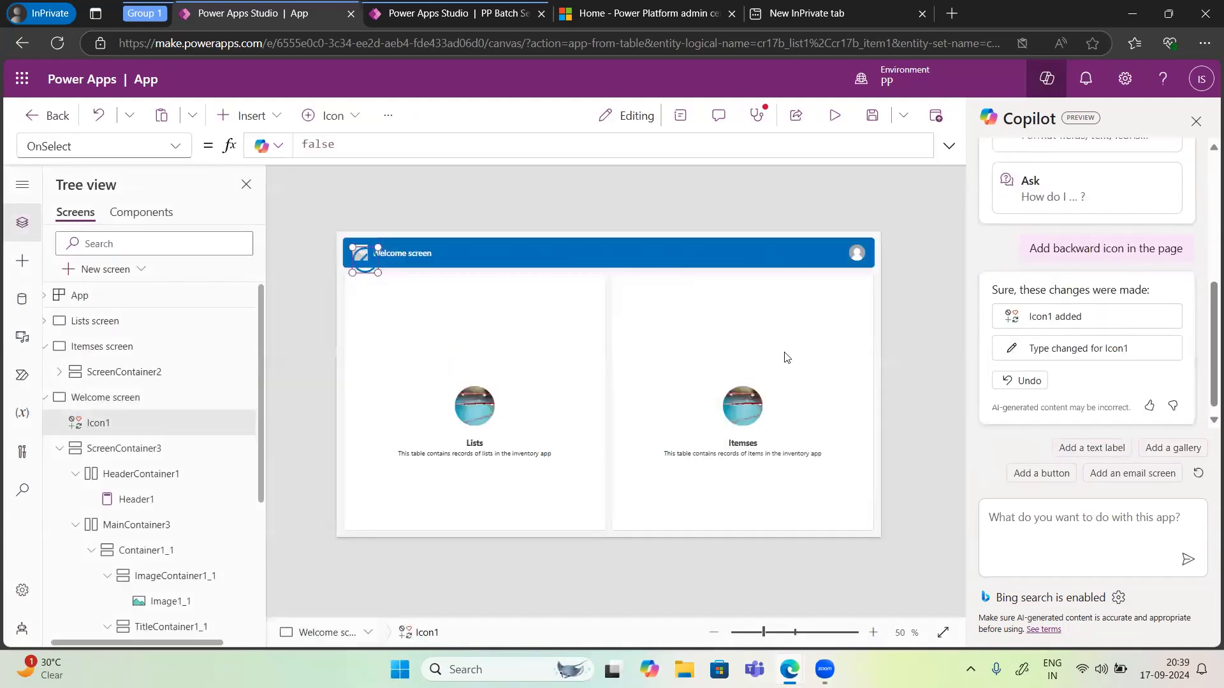
{"action": "left_click_drag", "start_coordinate": [367, 266], "coordinate": [382, 294]}
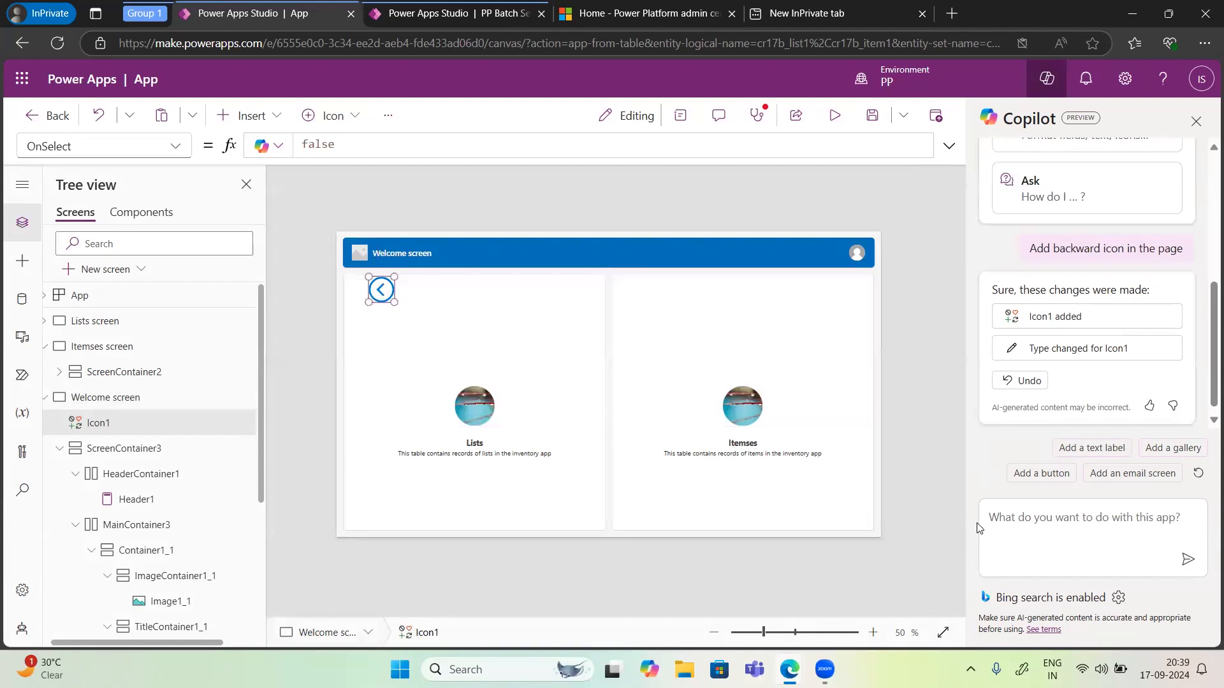
Step: Try asking Copilot to set the backward button's on select property to the lists screen
{"action": "left_click", "coordinate": [1012, 518]}
{"action": "type", "text": "Set"}
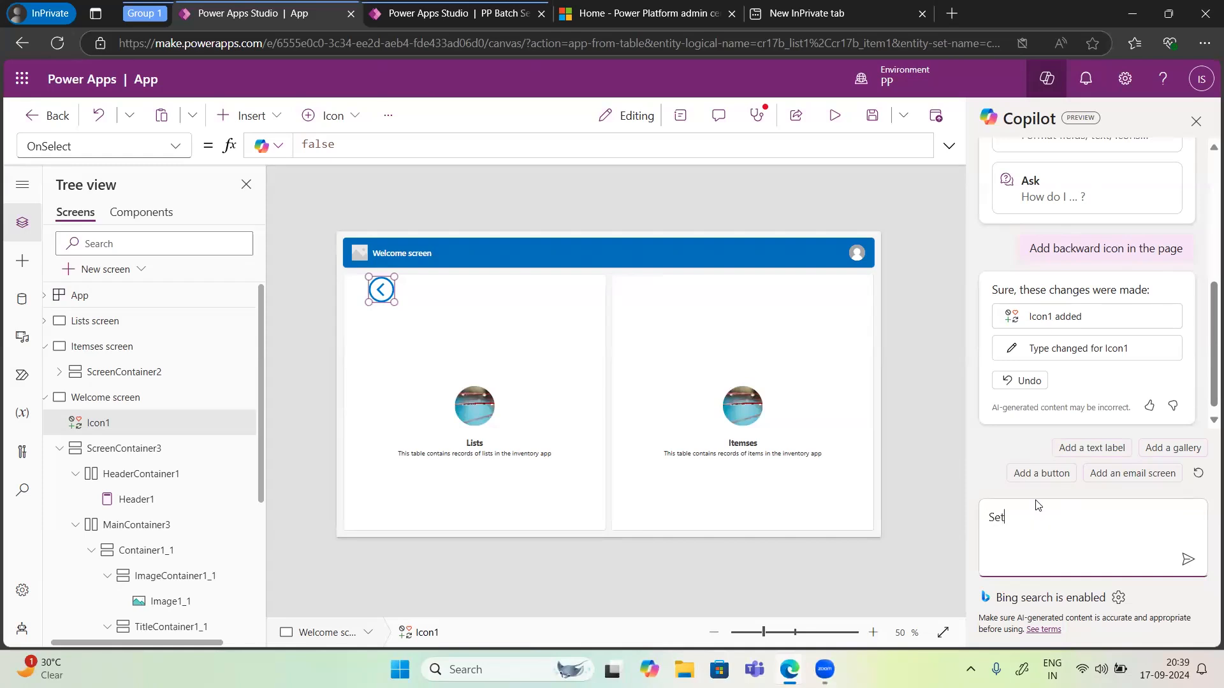
{"action": "type", "text": " on select property of backward button to"}
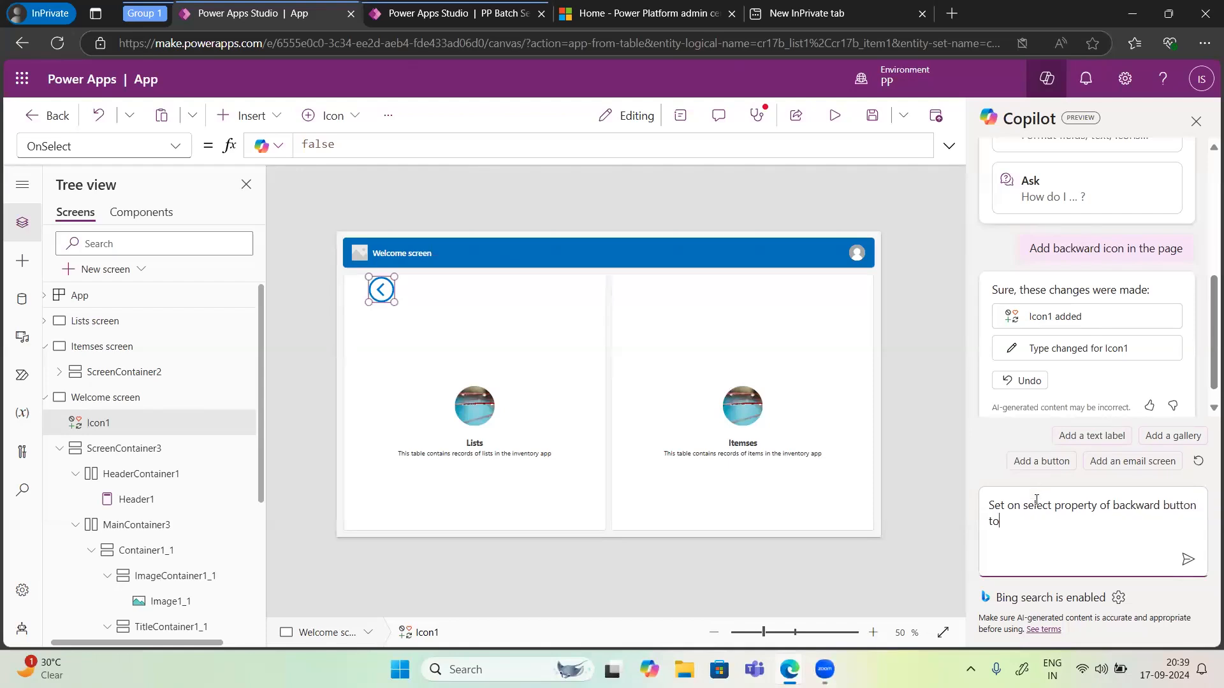
{"action": "type", "text": " lists screen"}
{"action": "left_click", "coordinate": [1188, 559]}
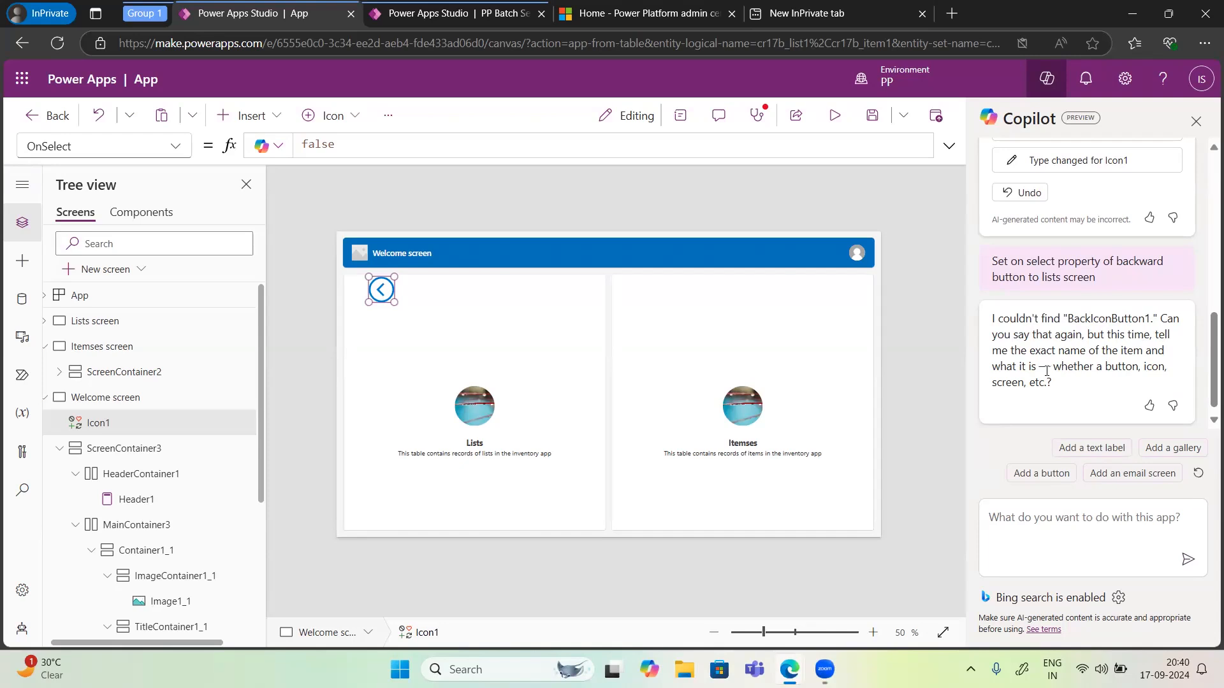
Step: Check the icon's name Icon1 and ask Copilot to set icon1 icon onselect property to true
{"action": "left_click", "coordinate": [103, 423]}
{"action": "double_click", "coordinate": [103, 424]}
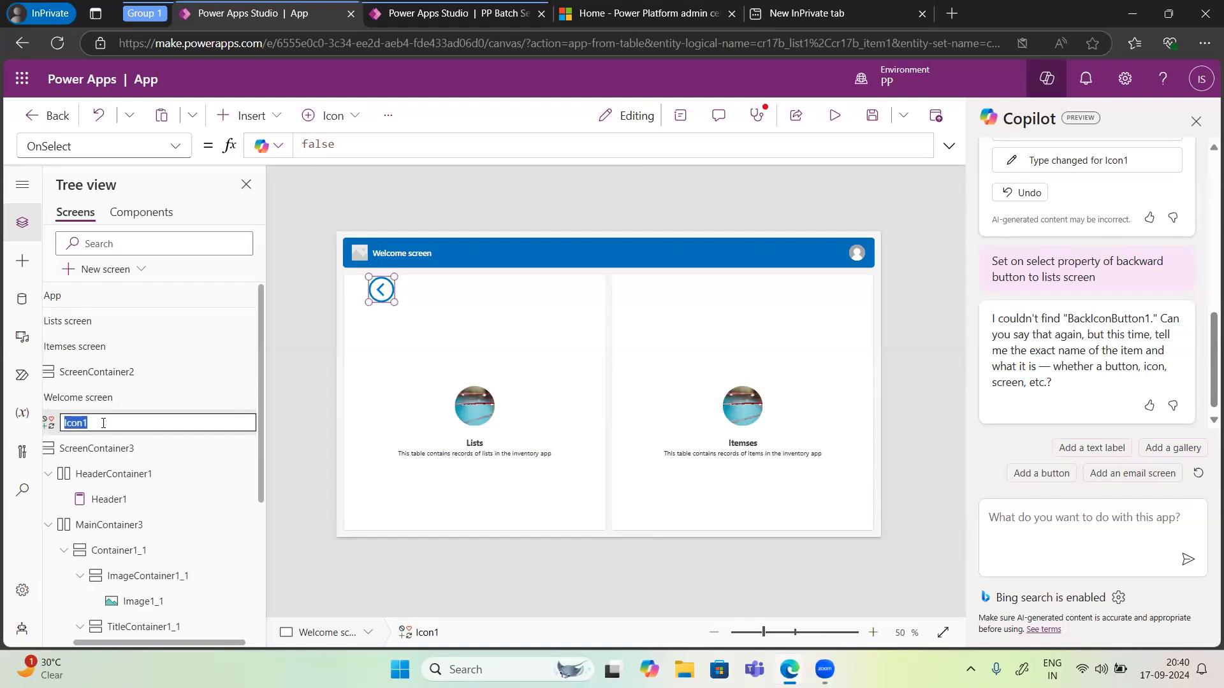
{"action": "left_click", "coordinate": [1075, 514]}
{"action": "type", "text": "Setc"}
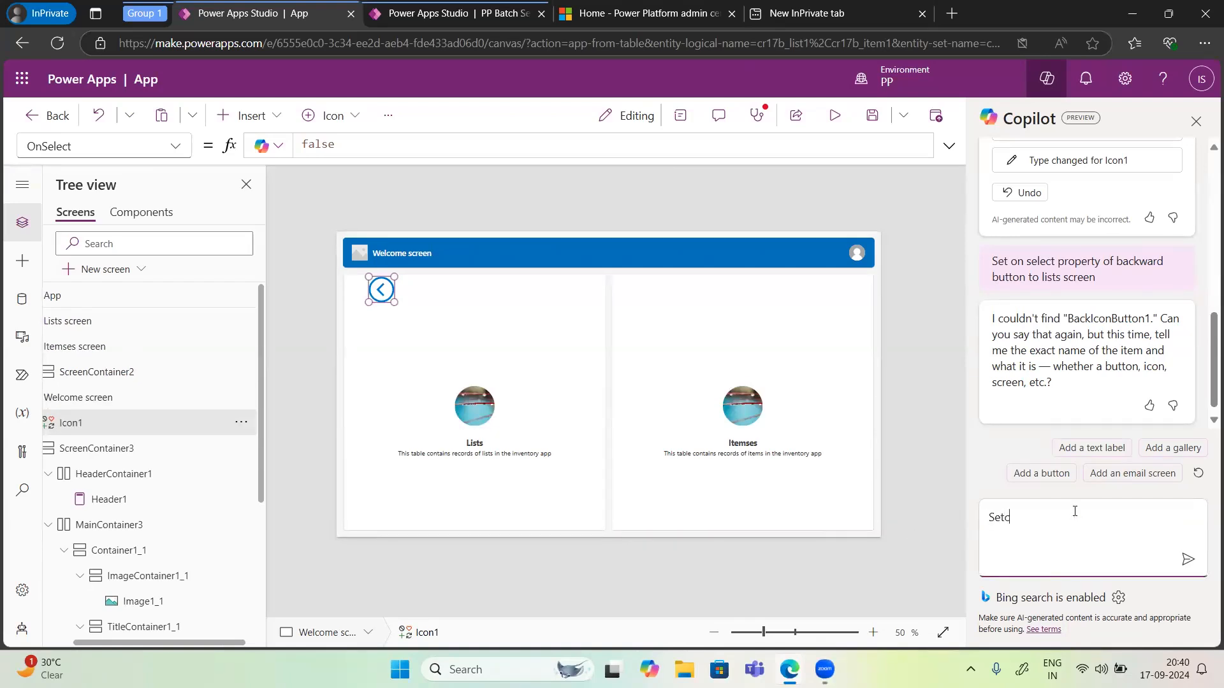
{"action": "key", "text": "BackSpace"}
{"action": "key", "text": "BackSpace"}
{"action": "type", "text": "icon1 icon onselect property to true"}
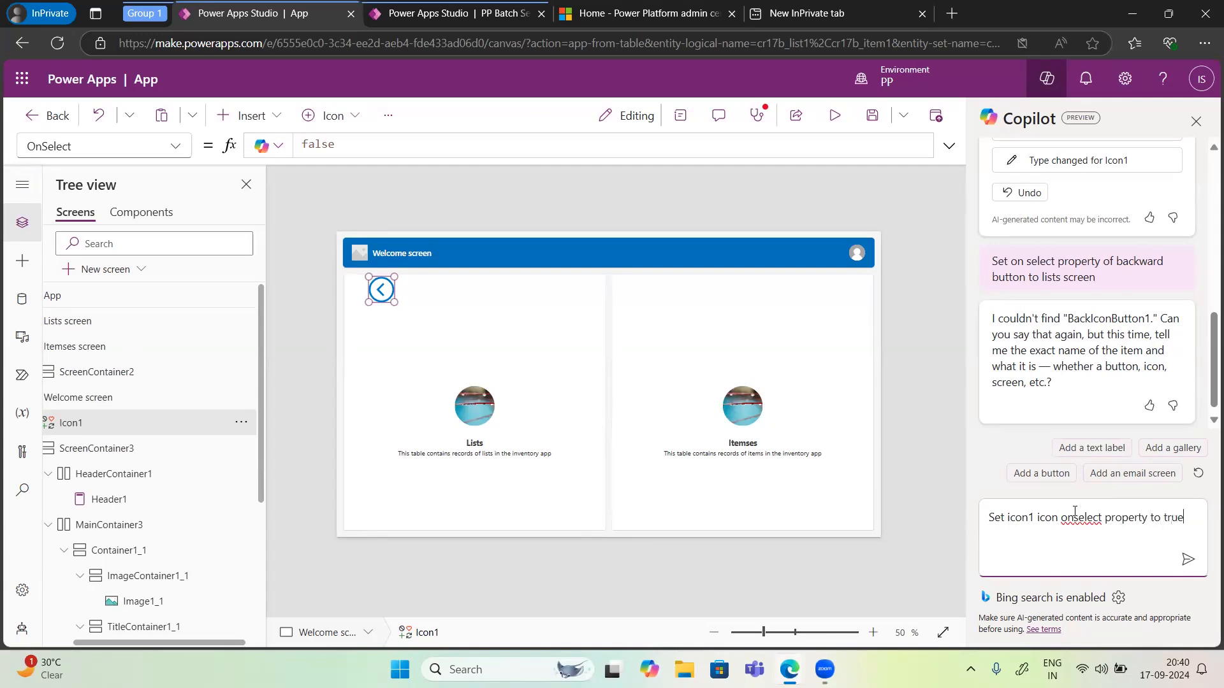
{"action": "left_click", "coordinate": [1187, 560]}
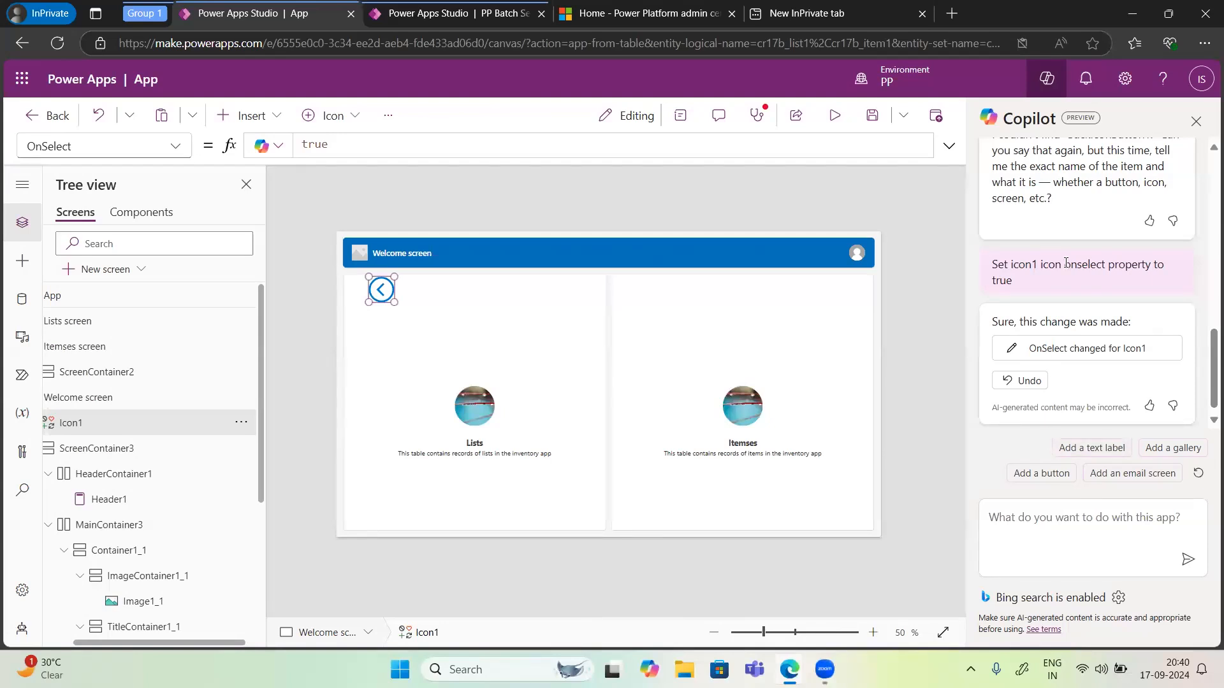
Step: Review the Copilot request and the icon's OnSelect formula
{"action": "scroll", "coordinate": [1066, 263], "scroll_direction": "up", "scroll_amount": 10}
{"action": "scroll", "coordinate": [1066, 263], "scroll_direction": "down", "scroll_amount": 10}
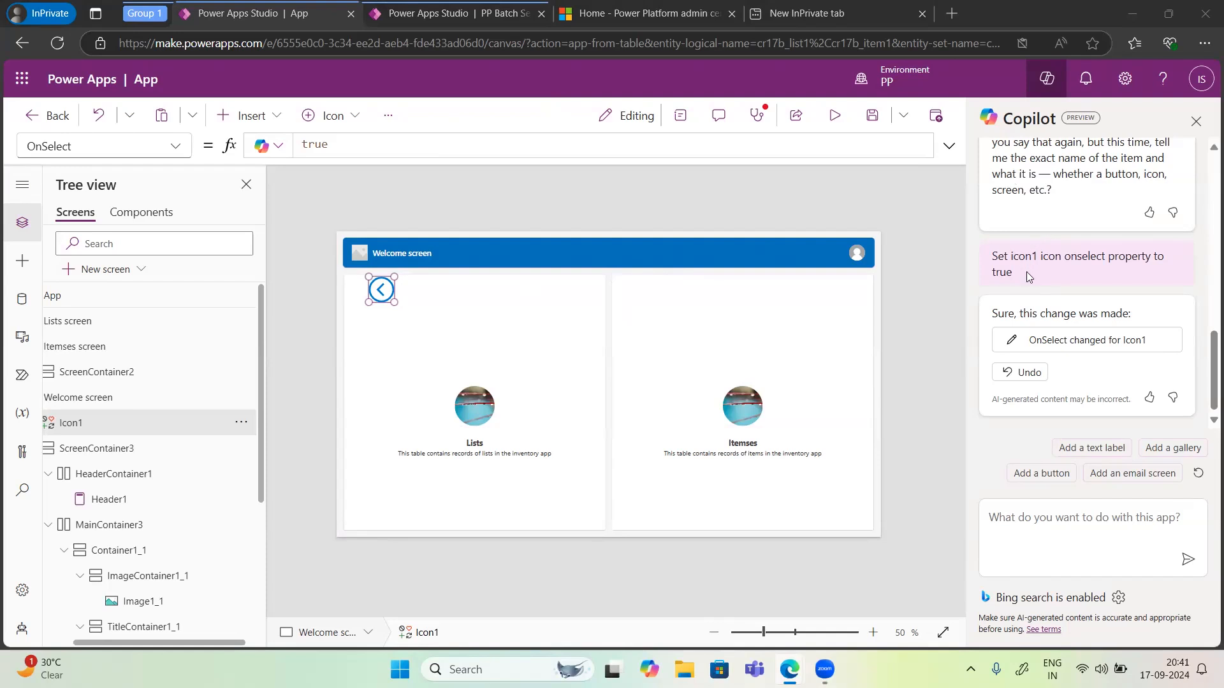
{"action": "left_click_drag", "start_coordinate": [1028, 275], "coordinate": [995, 260]}
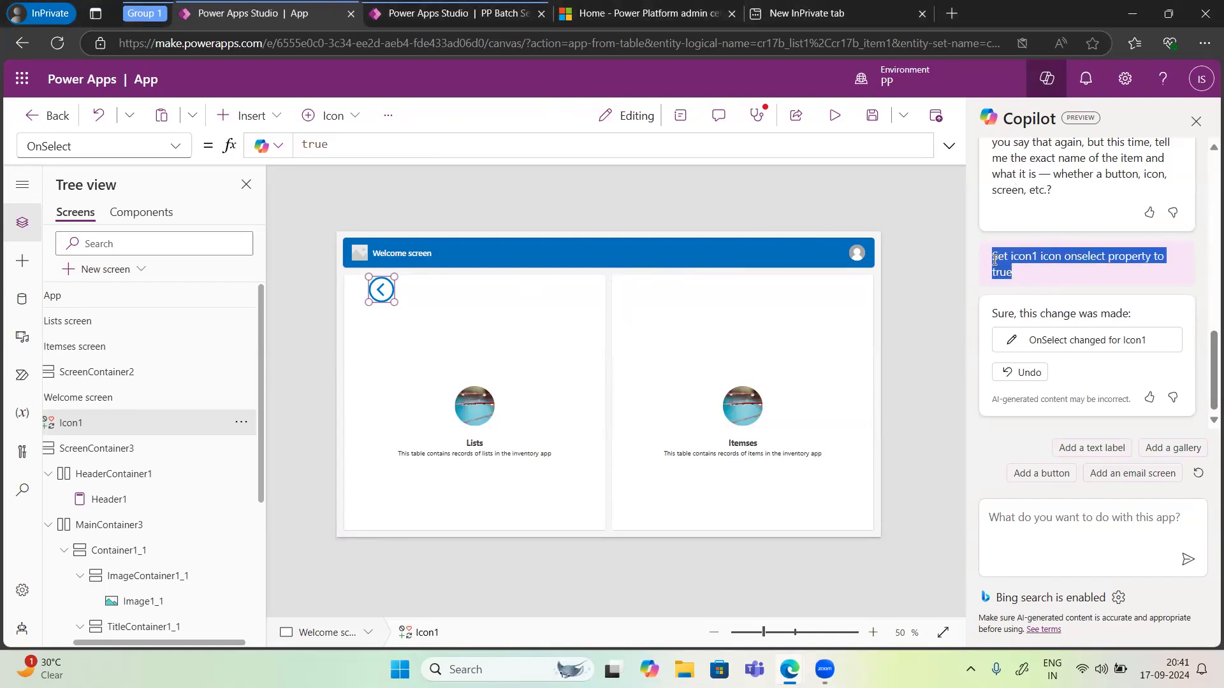
{"action": "double_click", "coordinate": [334, 144]}
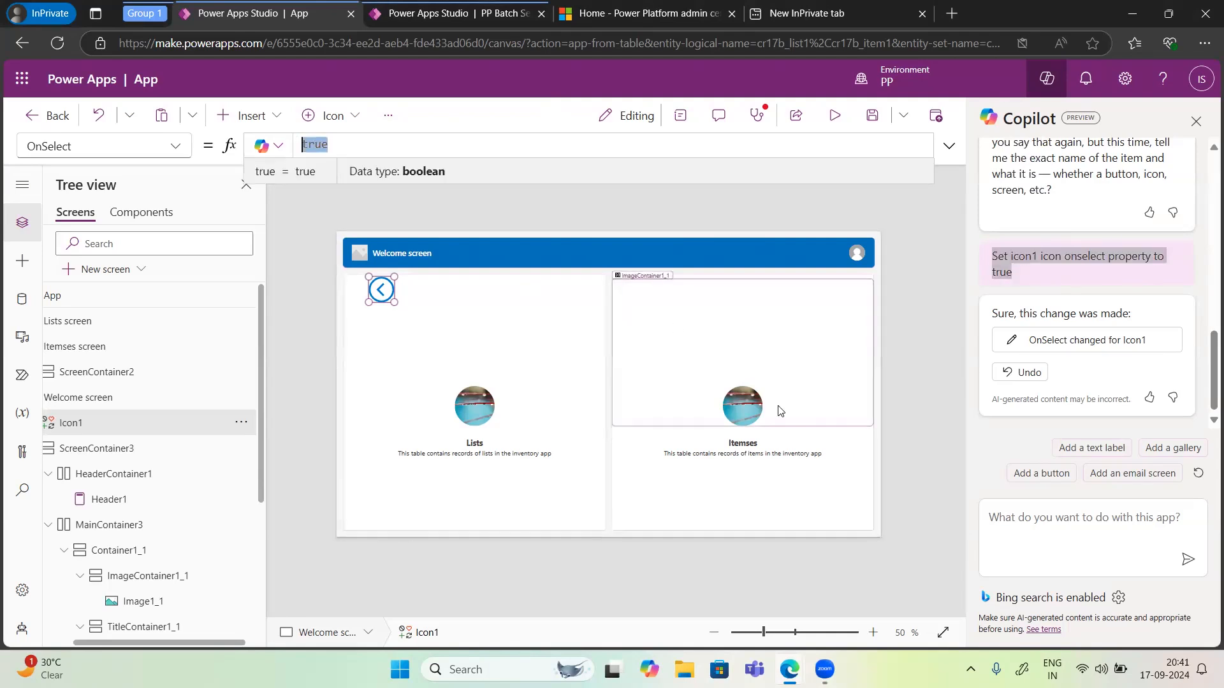
{"action": "left_click", "coordinate": [1071, 518]}
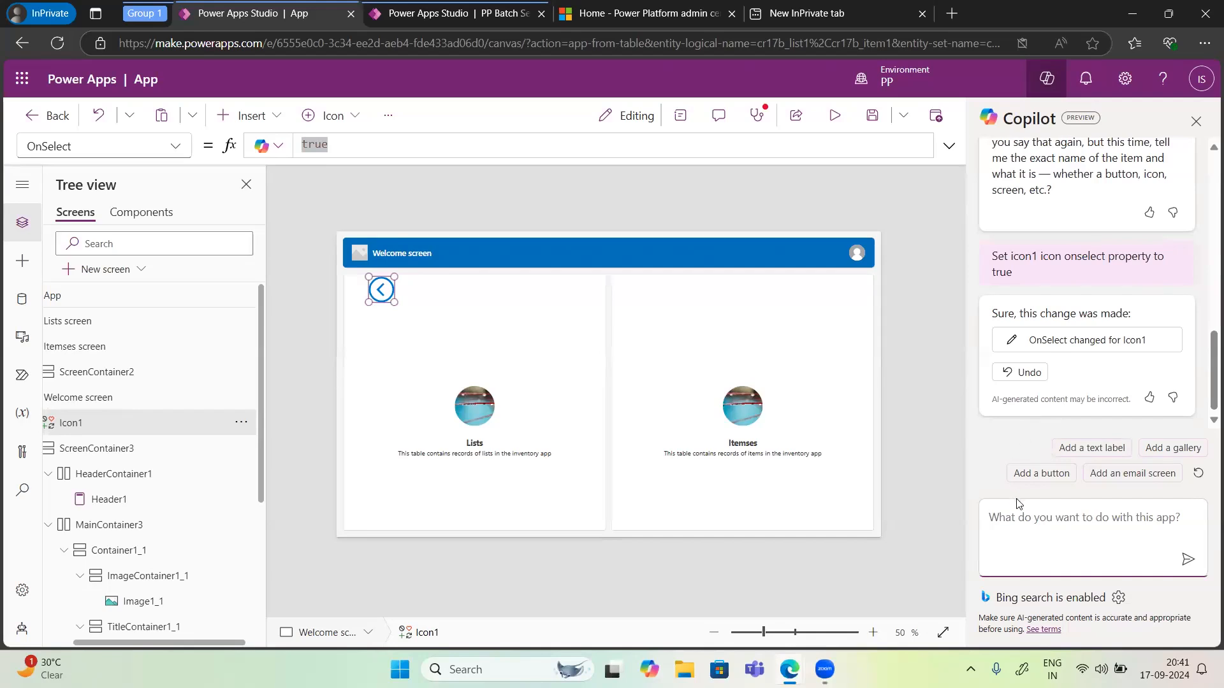
{"action": "left_click", "coordinate": [1011, 520]}
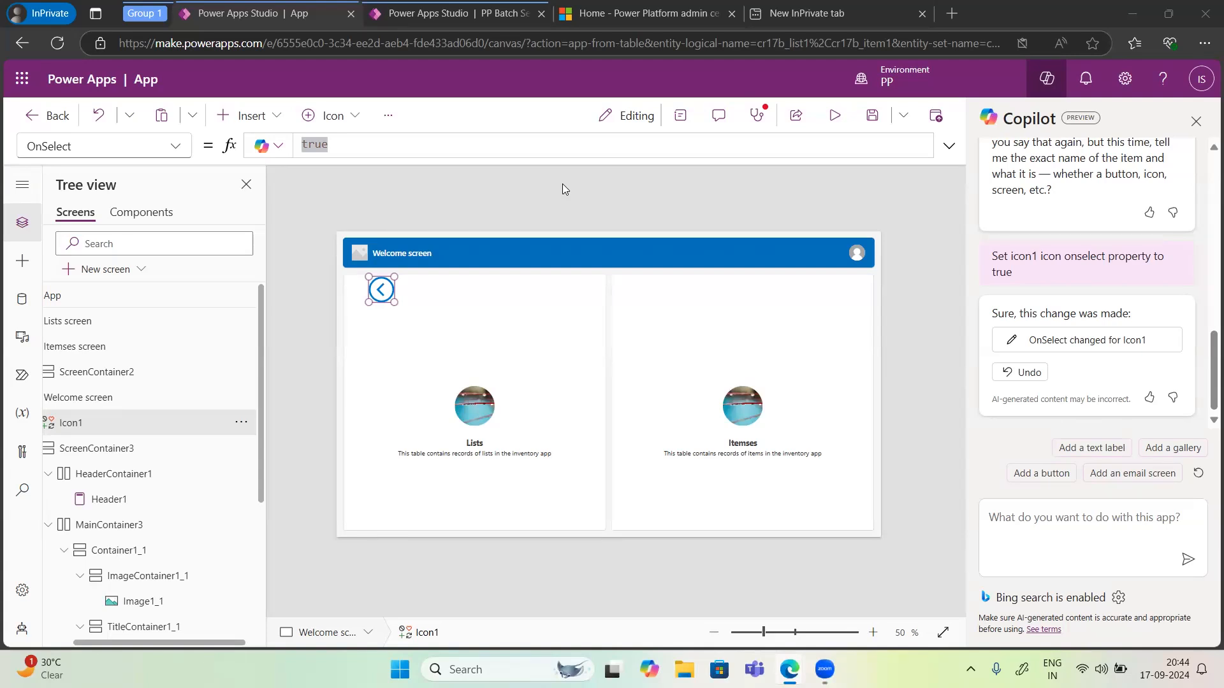
Step: Switch to the PowerApps presentation in the browser window
{"action": "mouse_move", "coordinate": [789, 669]}
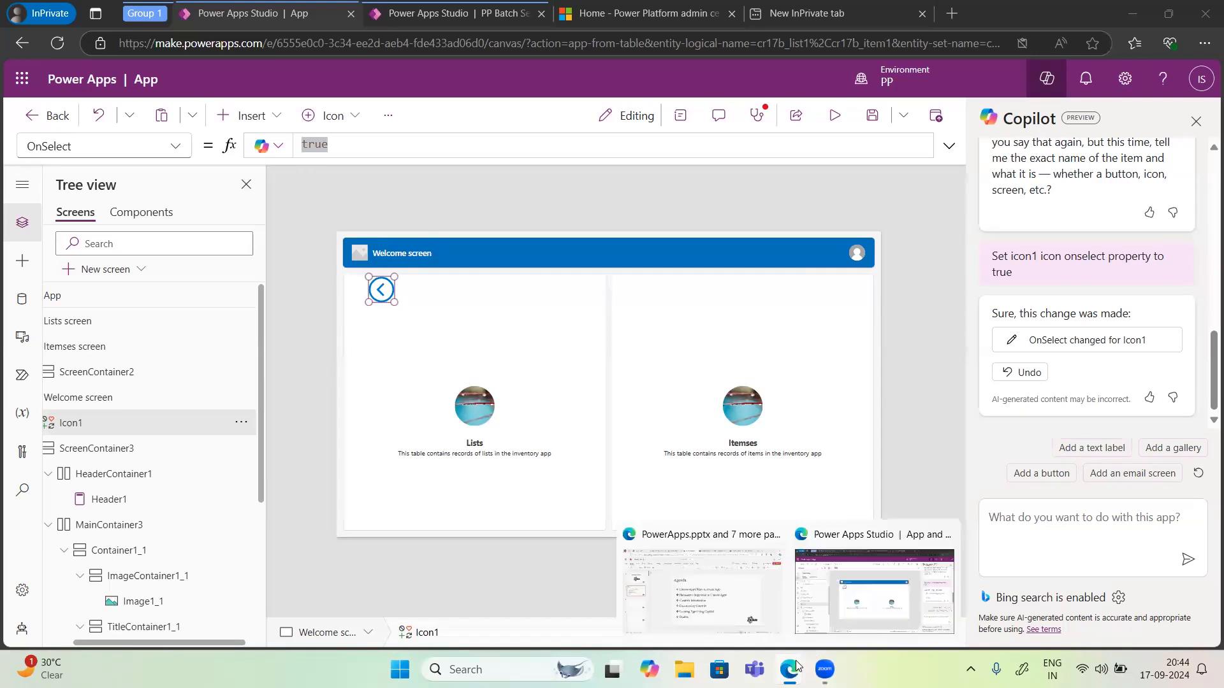
{"action": "left_click", "coordinate": [733, 602]}
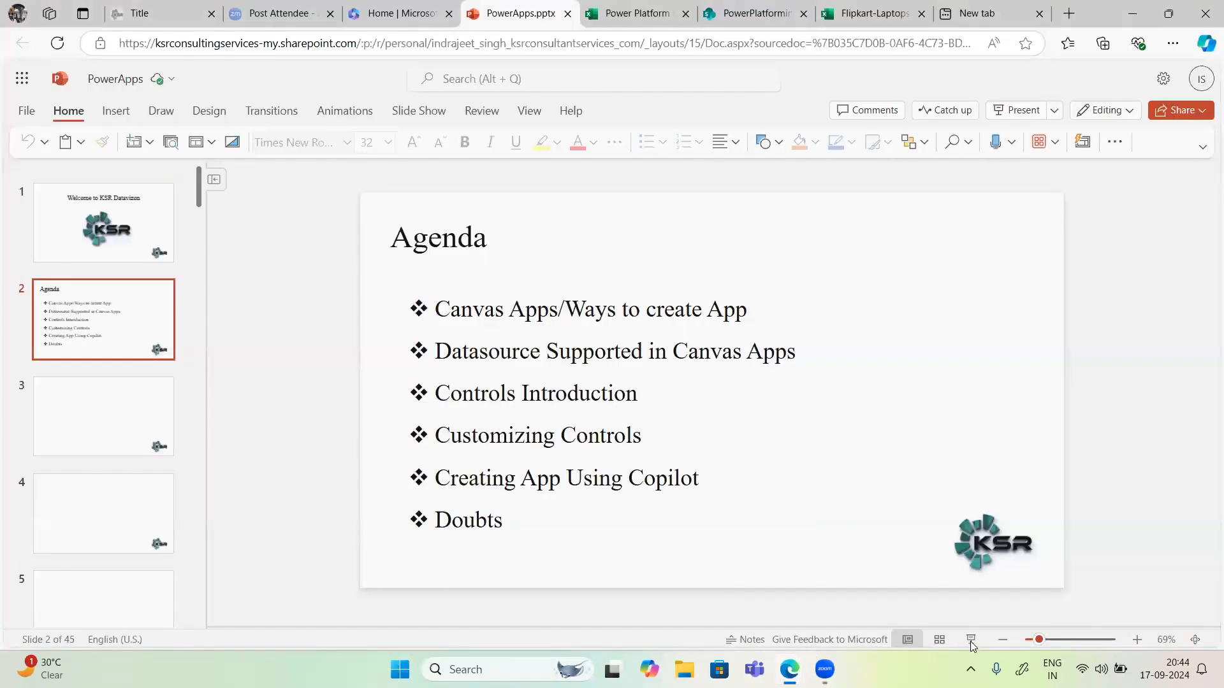
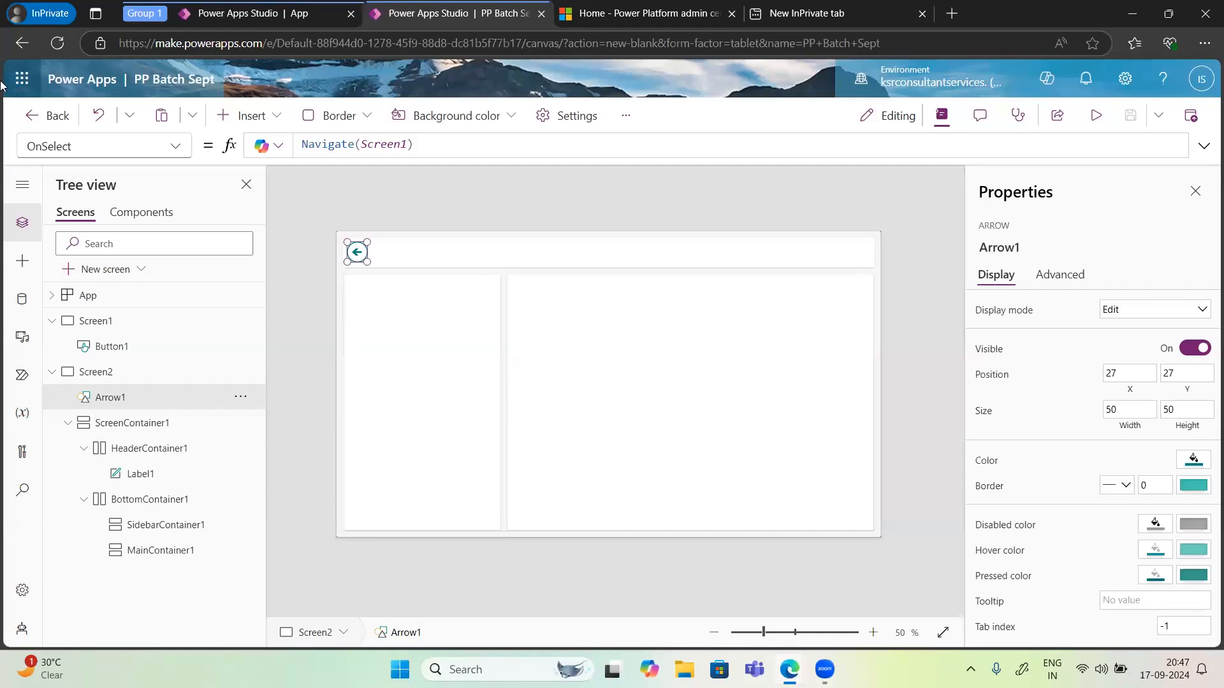
Step: Leave the app designer without saving changes and exit the site
{"action": "left_click", "coordinate": [45, 121]}
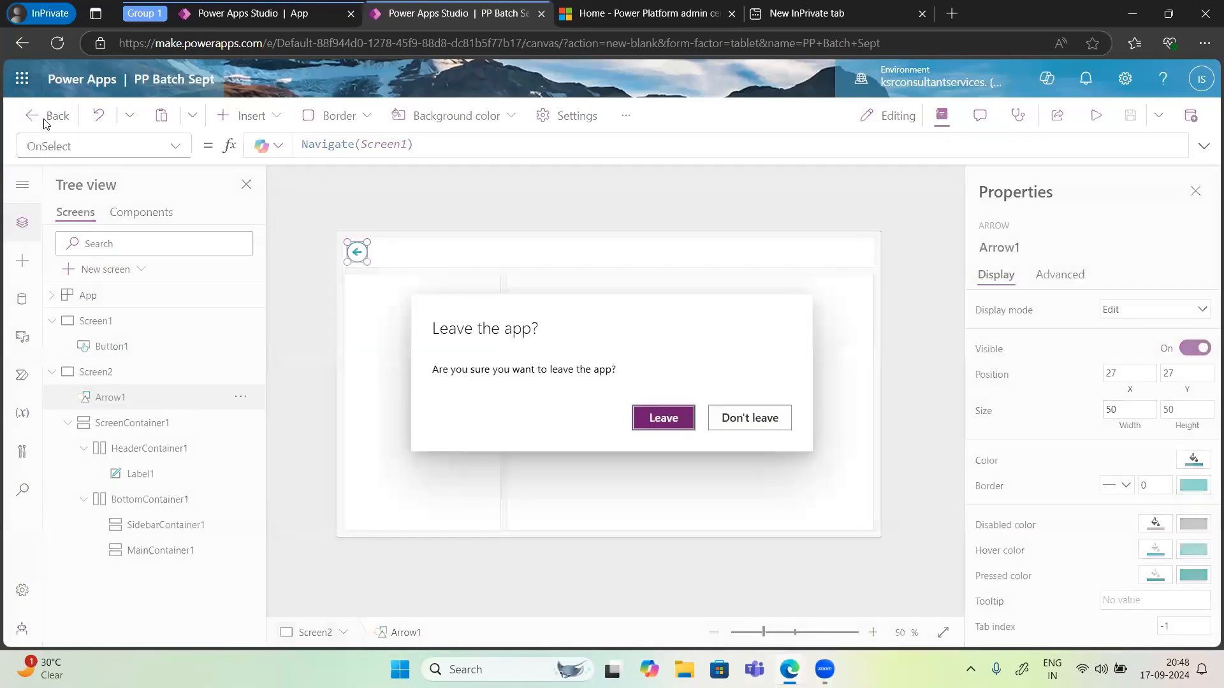
{"action": "left_click", "coordinate": [663, 418]}
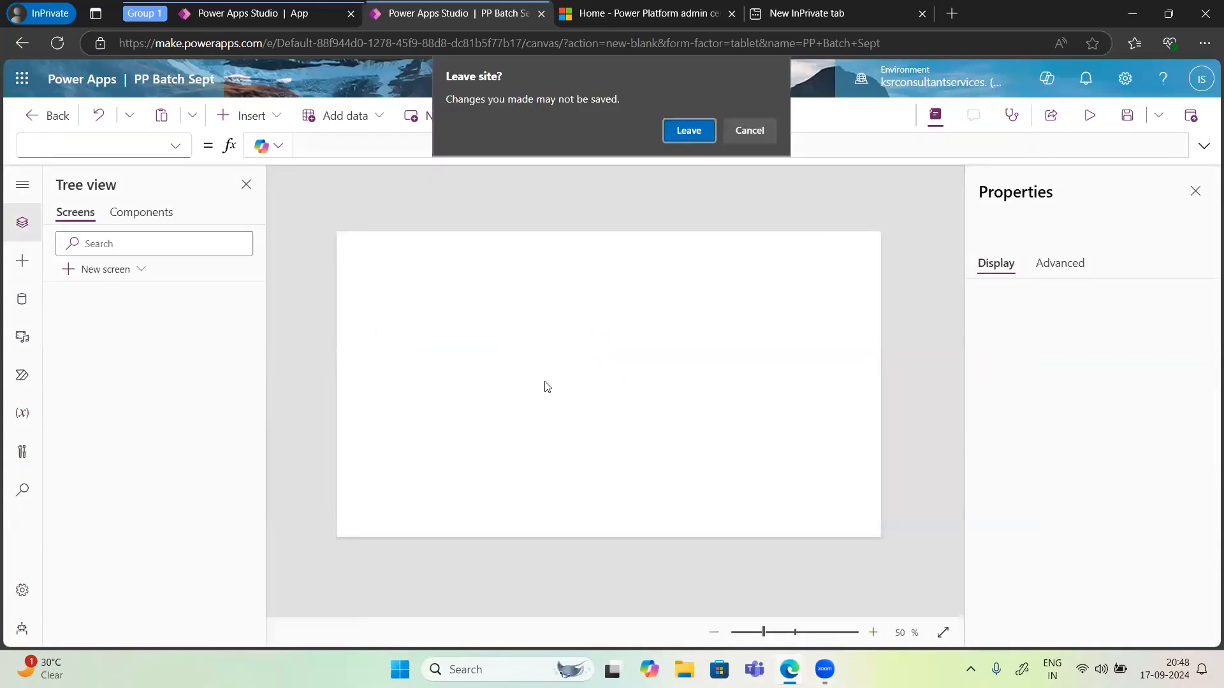
{"action": "left_click", "coordinate": [679, 132]}
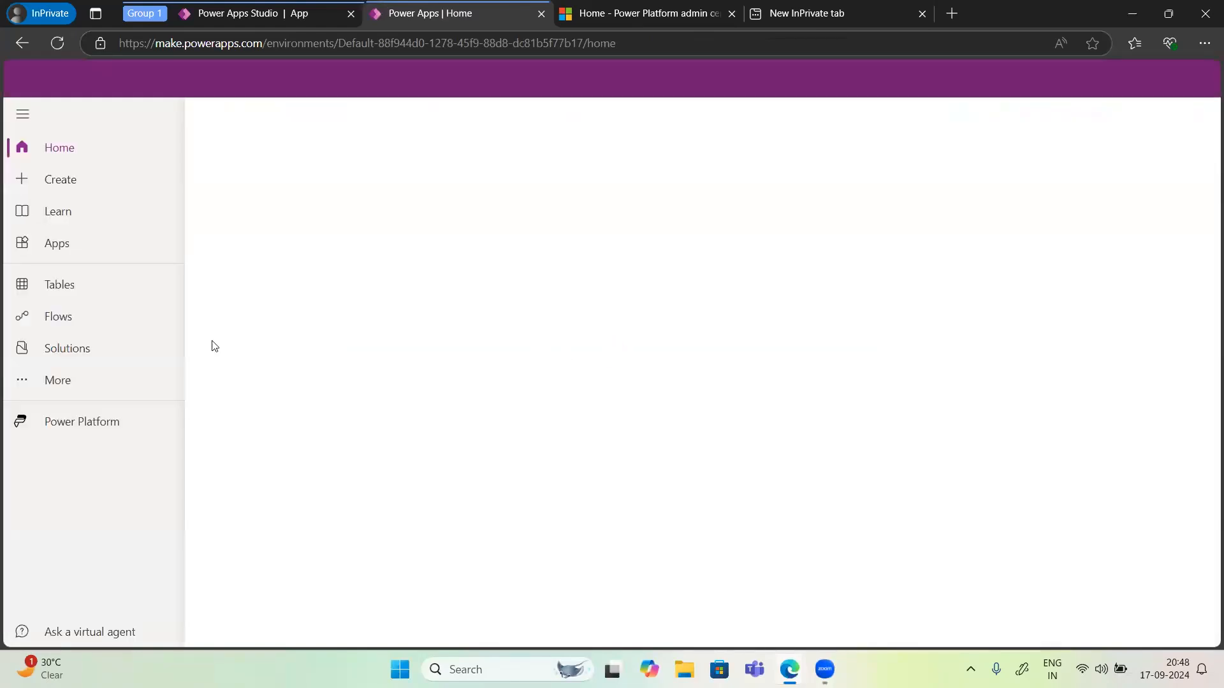
Step: Open the Currency table from the Tables list
{"action": "left_click", "coordinate": [69, 298]}
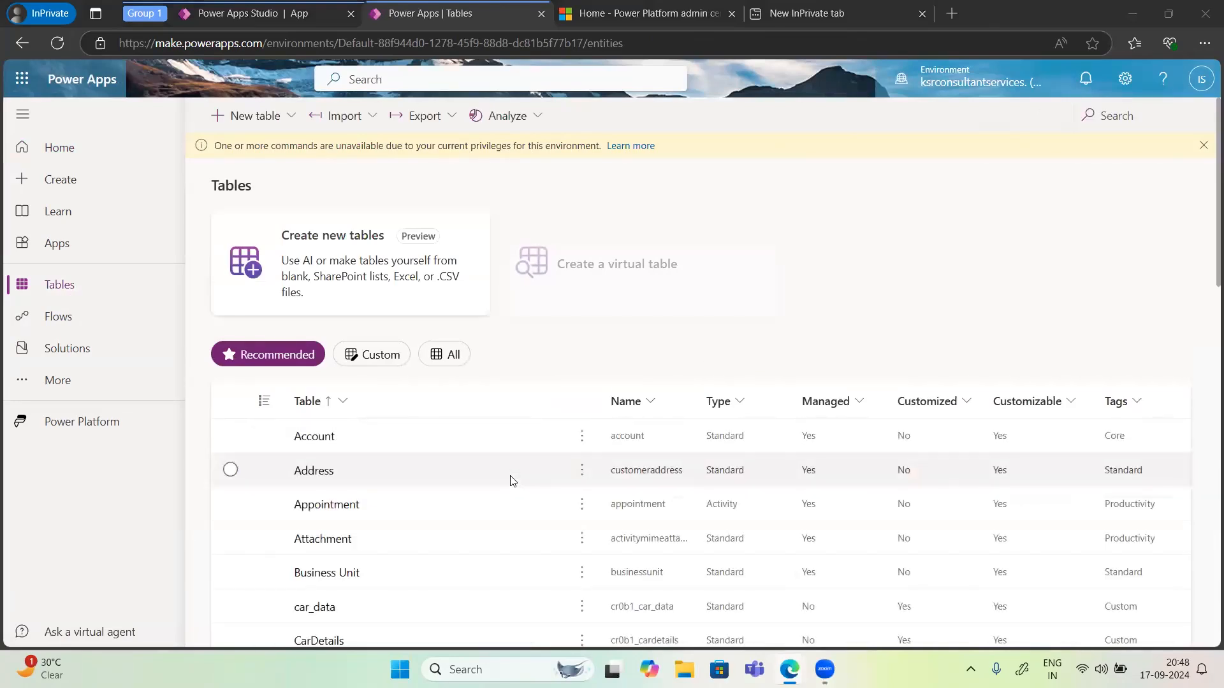
{"action": "scroll", "coordinate": [406, 495], "scroll_direction": "down", "scroll_amount": 5}
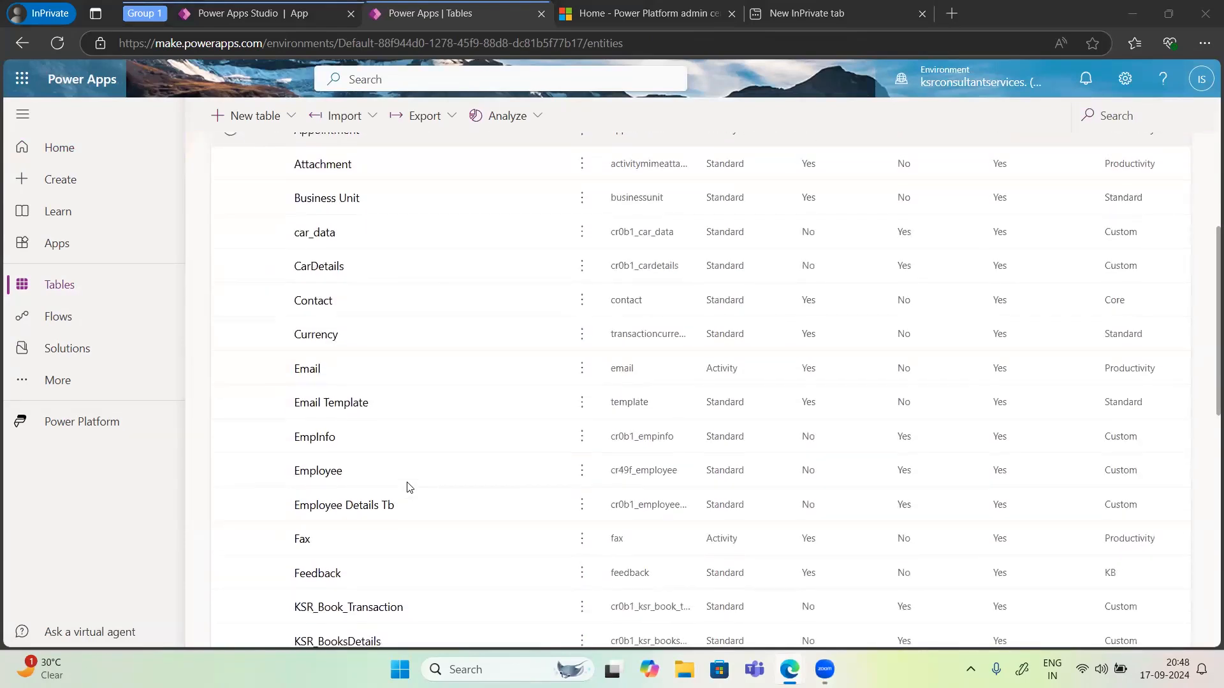
{"action": "left_click", "coordinate": [325, 344]}
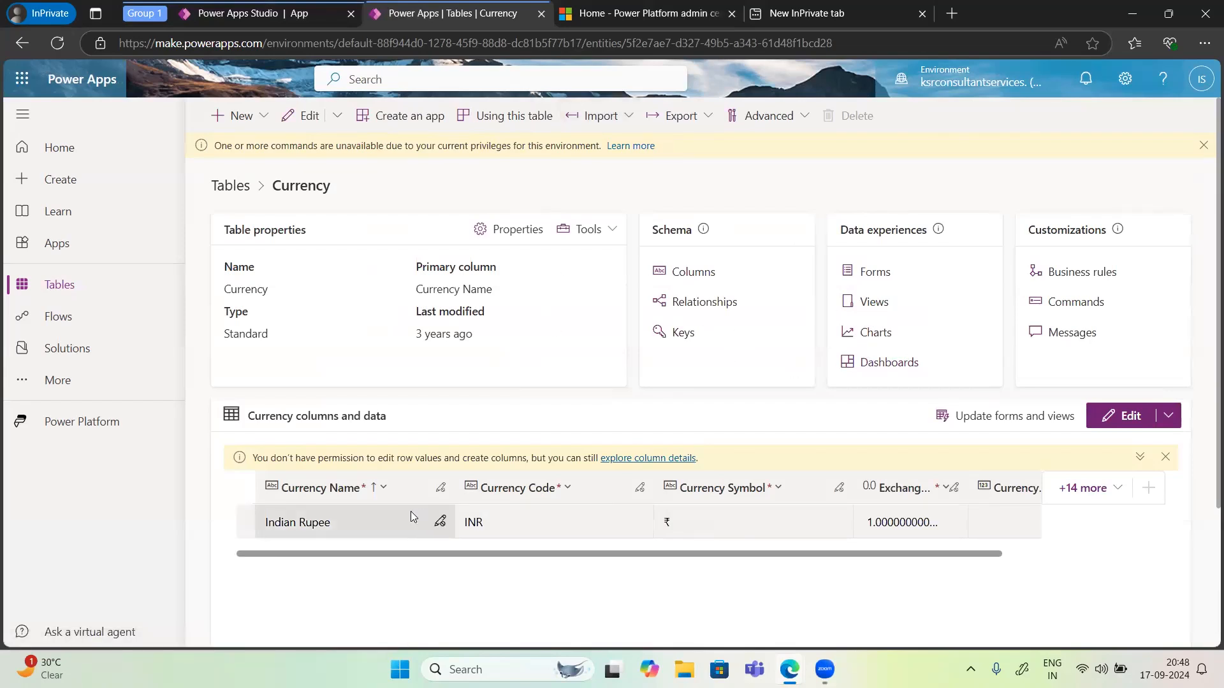
Step: Browse the Currency table's data in the row editor, return to the table page, and review its Import options
{"action": "scroll", "coordinate": [642, 521], "scroll_direction": "down", "scroll_amount": 2}
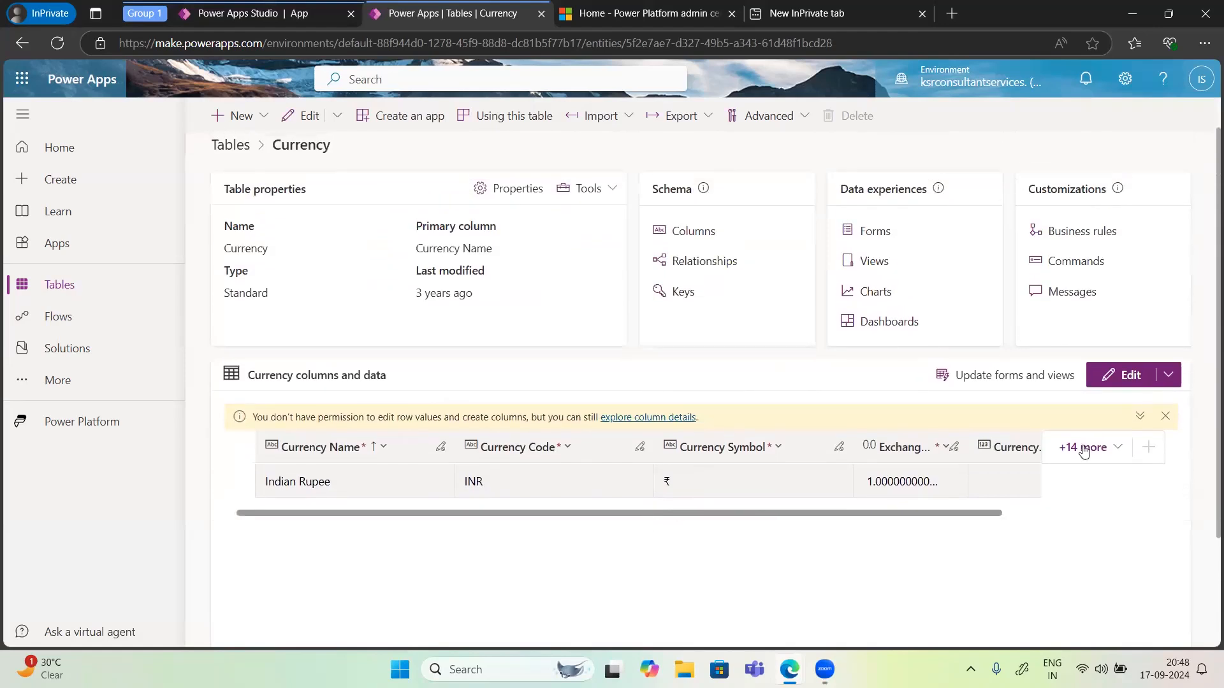
{"action": "left_click", "coordinate": [1122, 375]}
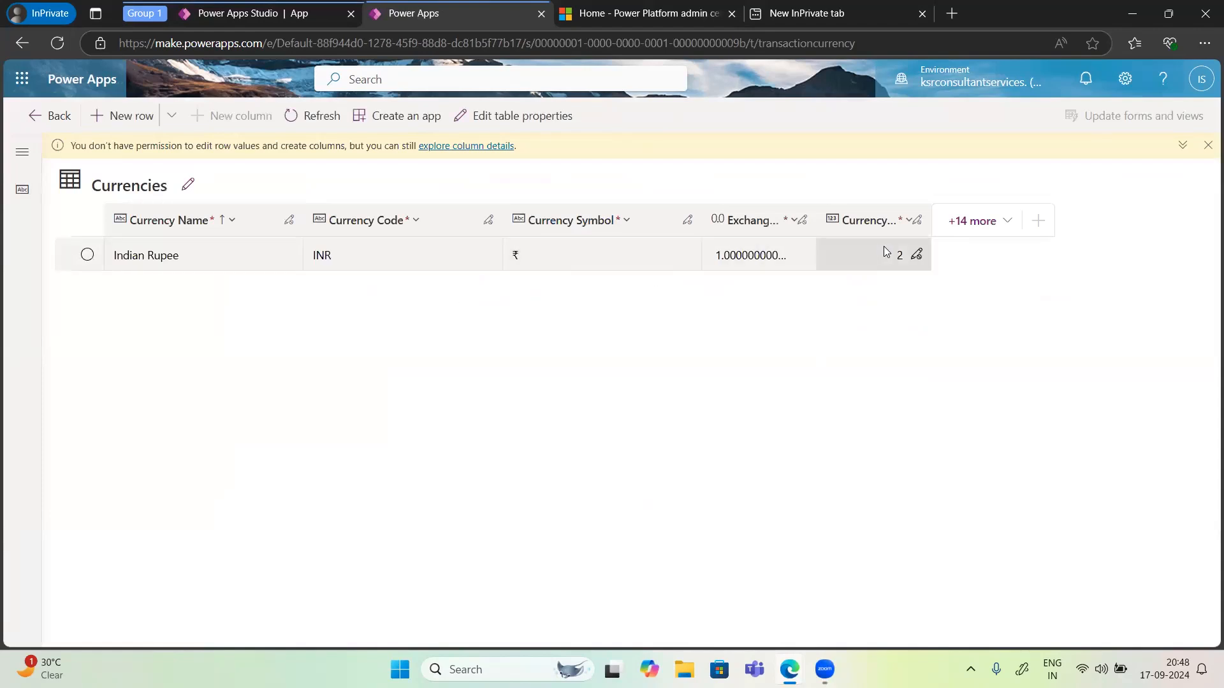
{"action": "left_click", "coordinate": [883, 253]}
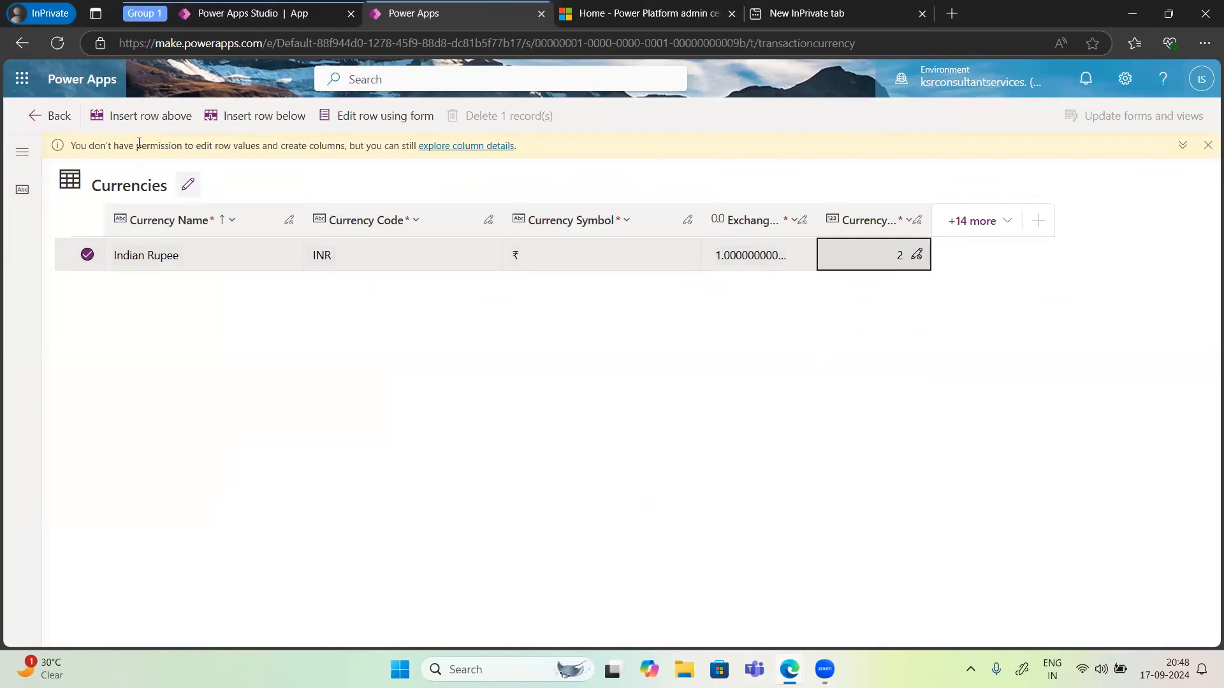
{"action": "left_click", "coordinate": [50, 121]}
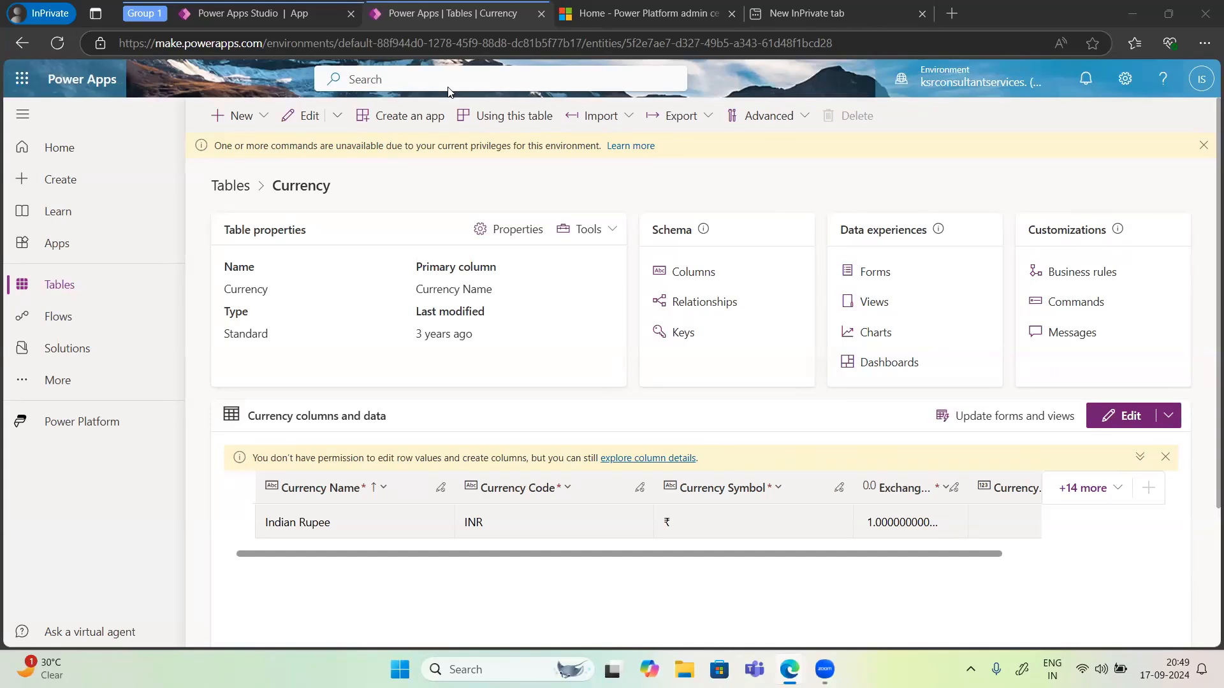
{"action": "left_click", "coordinate": [678, 119]}
{"action": "left_click", "coordinate": [626, 116]}
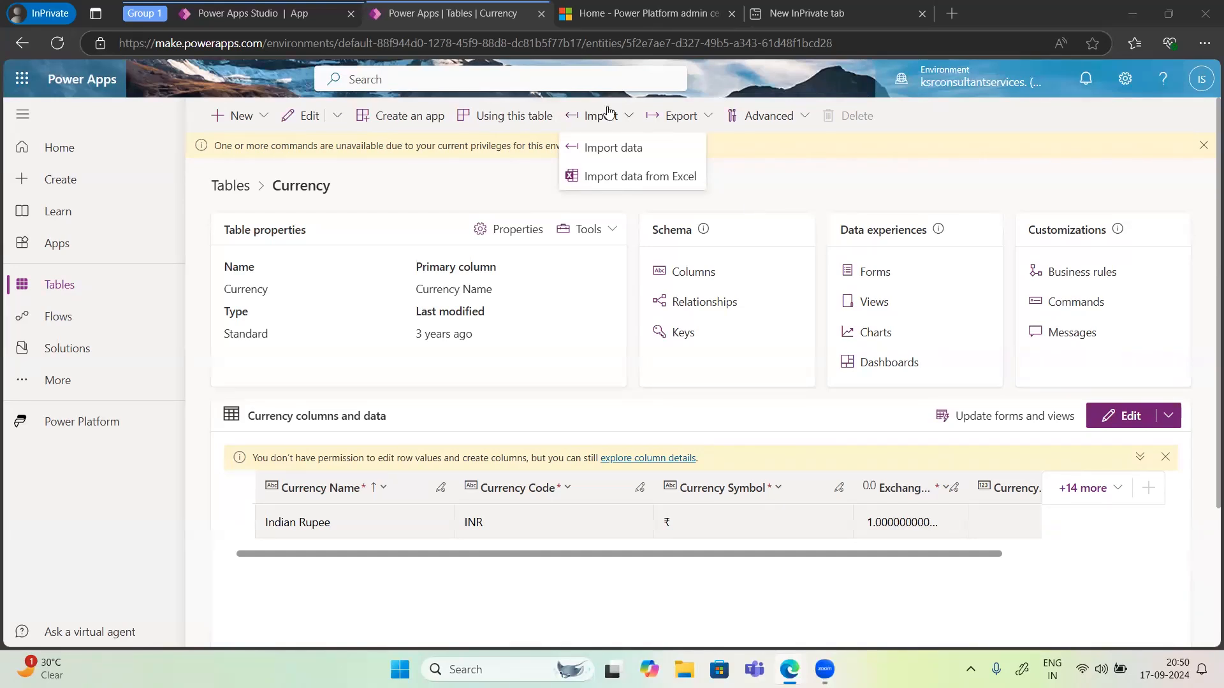
Step: Switch to the PowerApps presentation window and start the slideshow from the first slide
{"action": "mouse_move", "coordinate": [781, 666]}
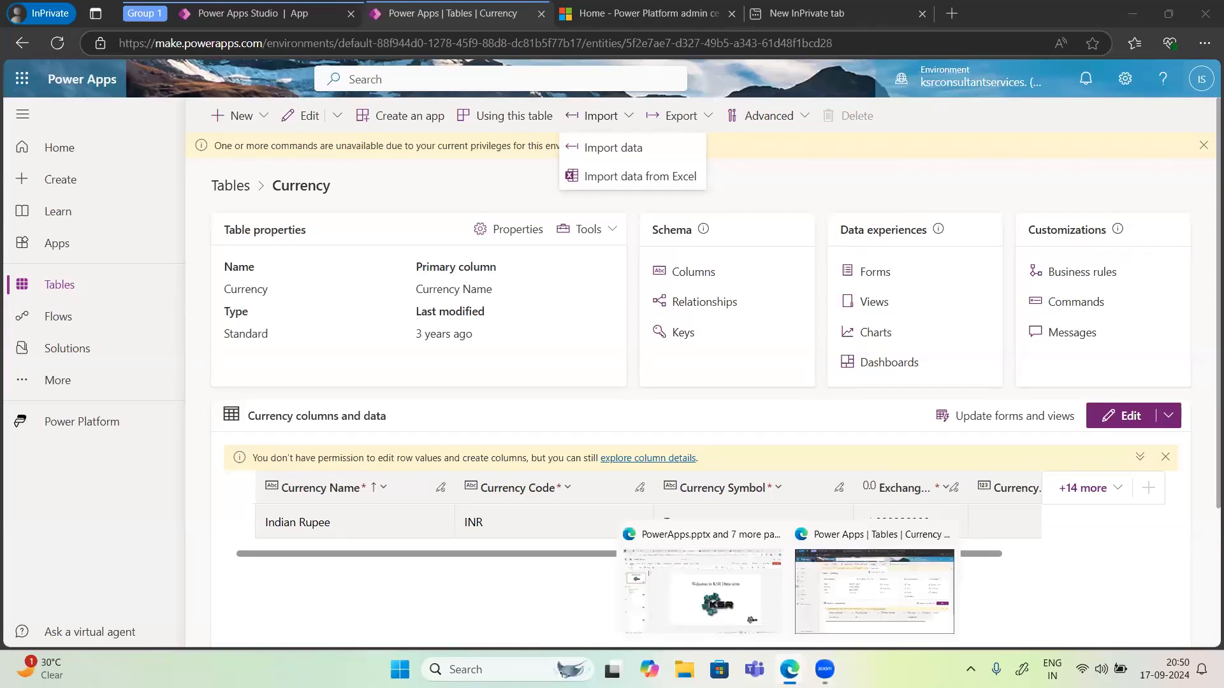
{"action": "left_click", "coordinate": [695, 607]}
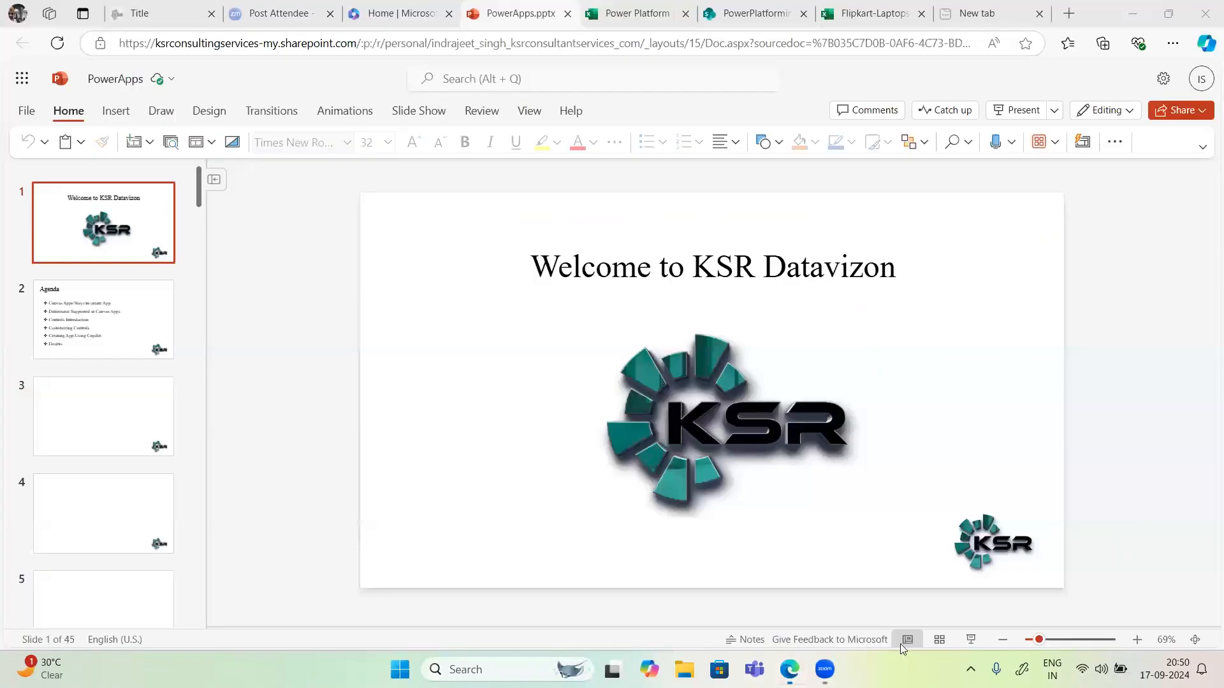
{"action": "left_click", "coordinate": [971, 640]}
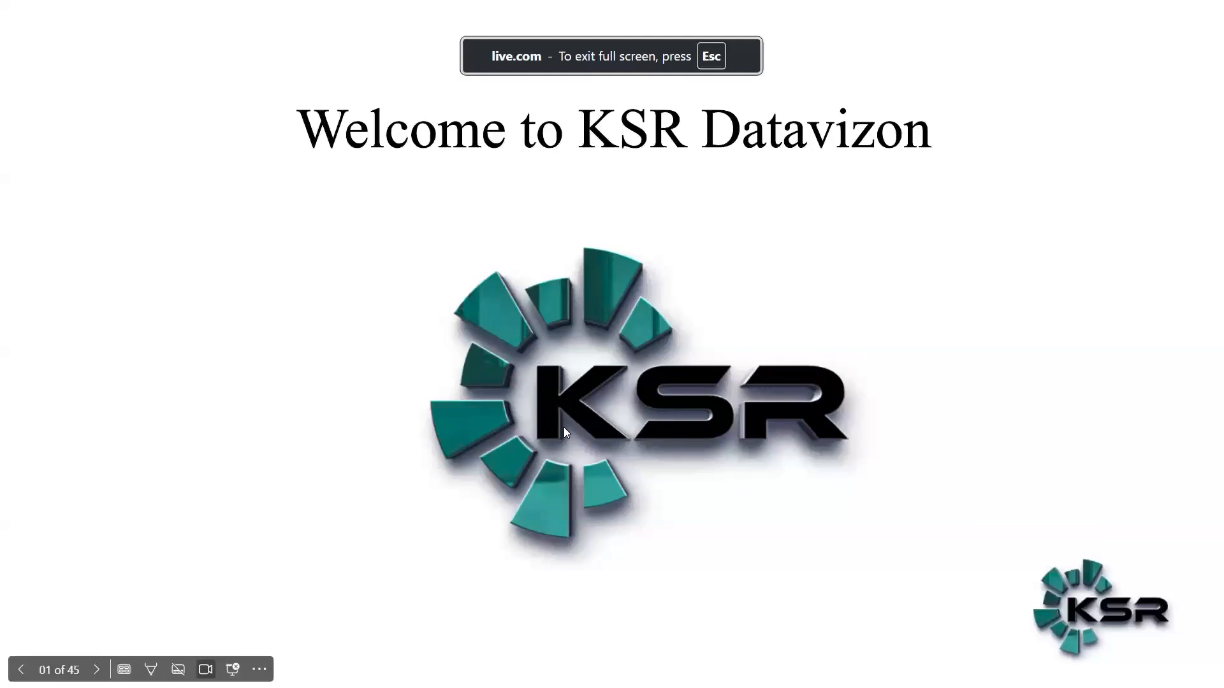
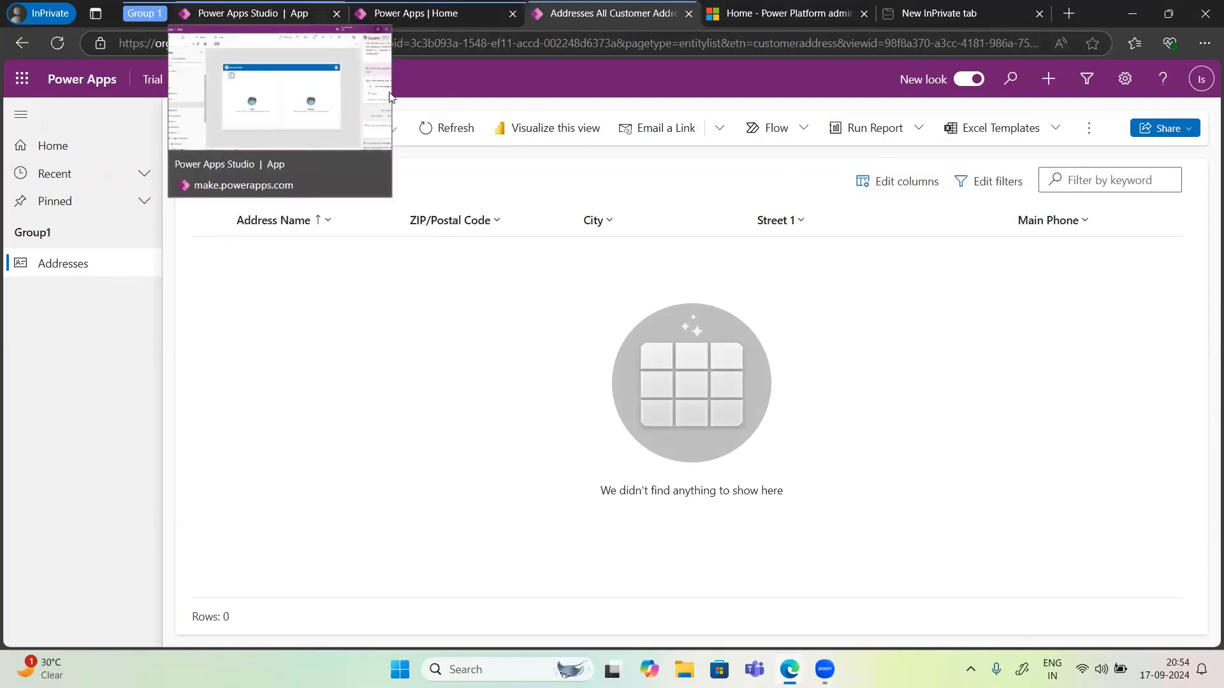
Step: Switch to the Power Apps Studio tab and close the Copilot pane
{"action": "left_click", "coordinate": [390, 97]}
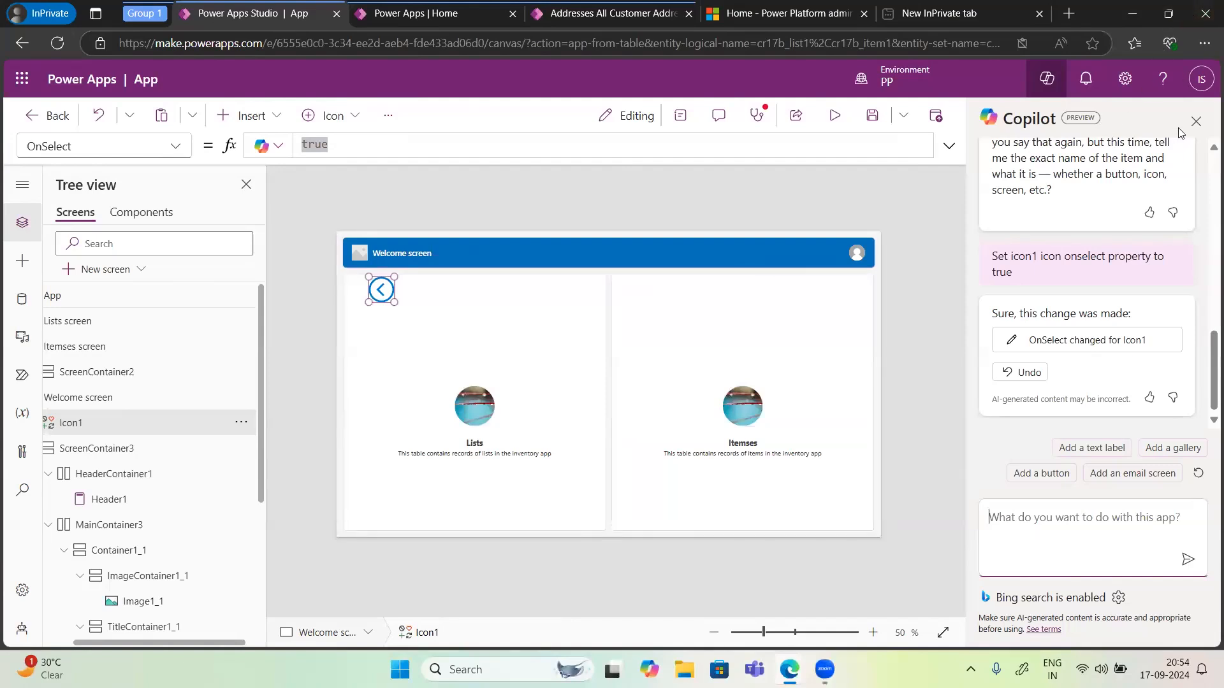
{"action": "left_click", "coordinate": [1196, 121]}
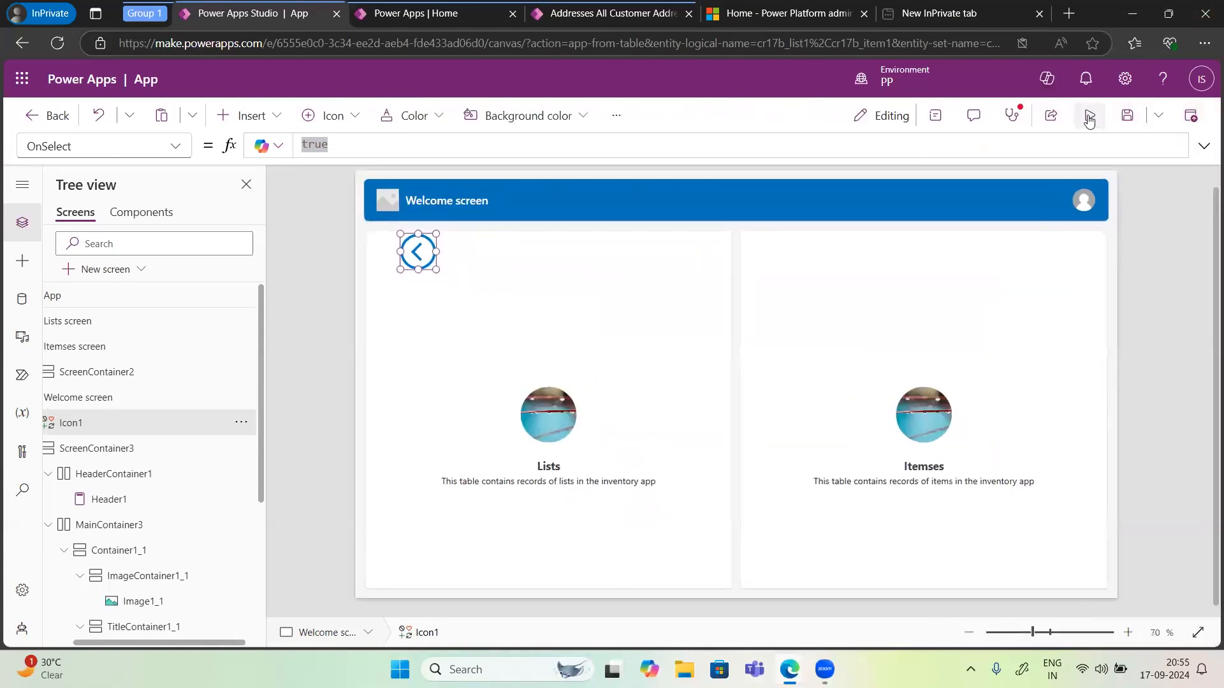
Step: Preview the app and open the Itemses screen from the welcome screen
{"action": "left_click", "coordinate": [1088, 118]}
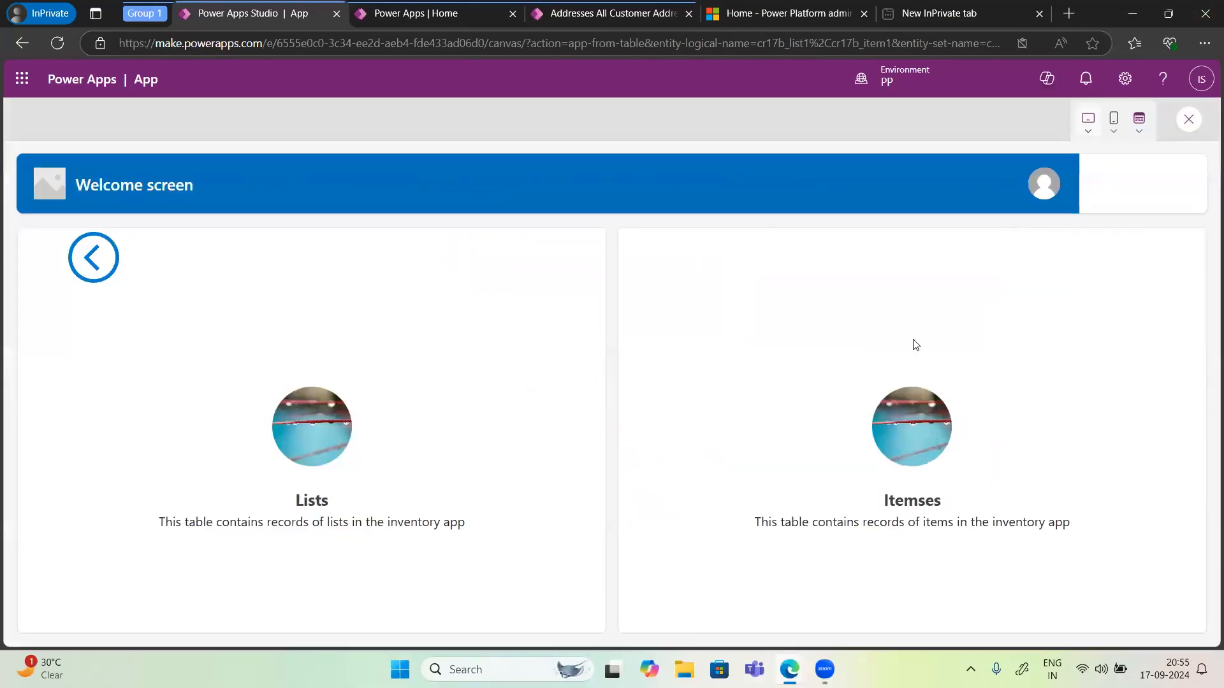
{"action": "left_click", "coordinate": [909, 506]}
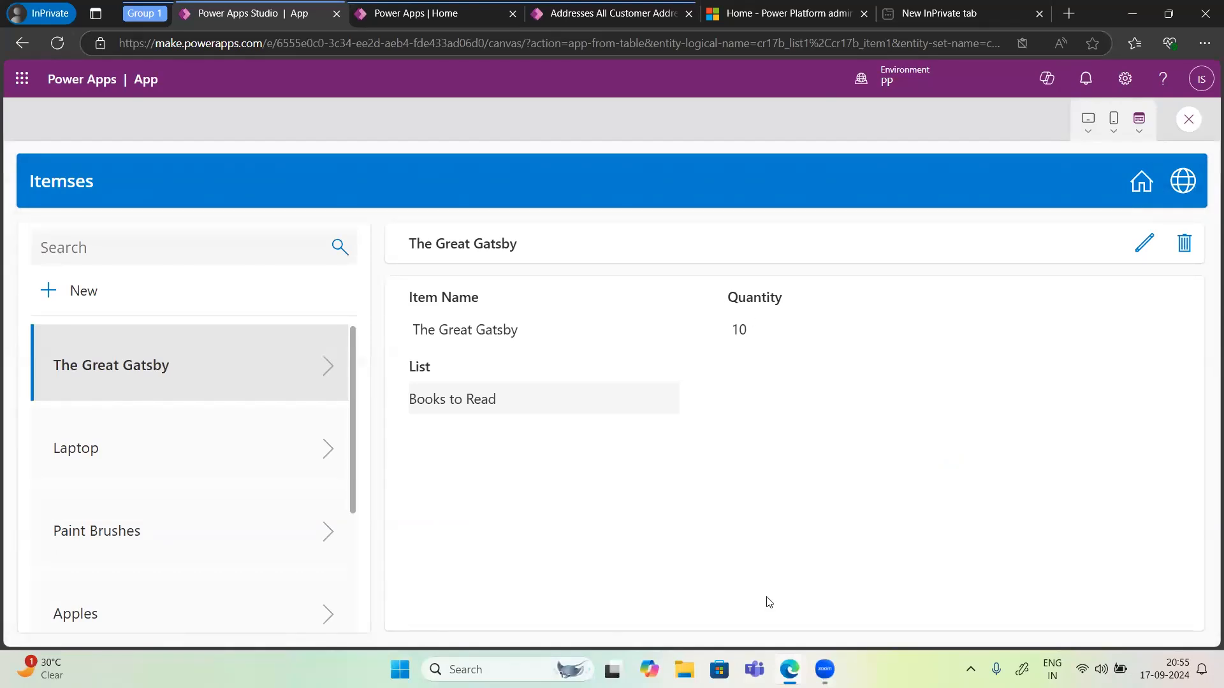
Step: Exit the preview and return to the app designer canvas
{"action": "mouse_move", "coordinate": [825, 670]}
{"action": "left_click", "coordinate": [1189, 120]}
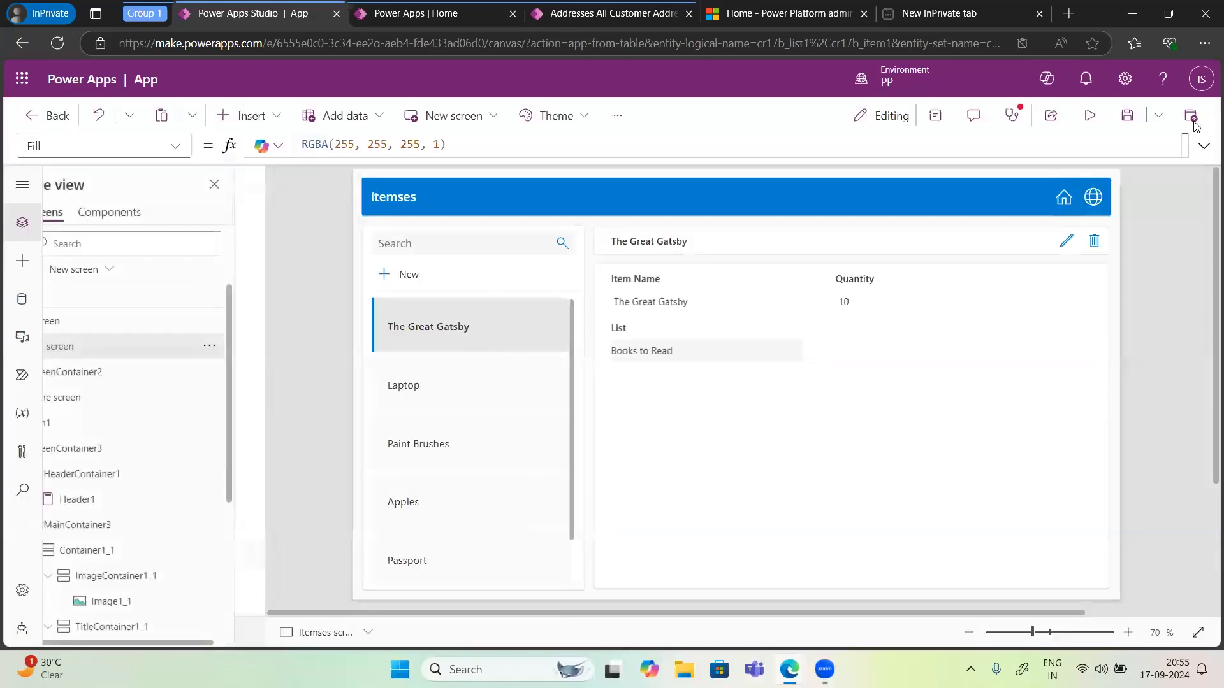
{"action": "left_click", "coordinate": [752, 429]}
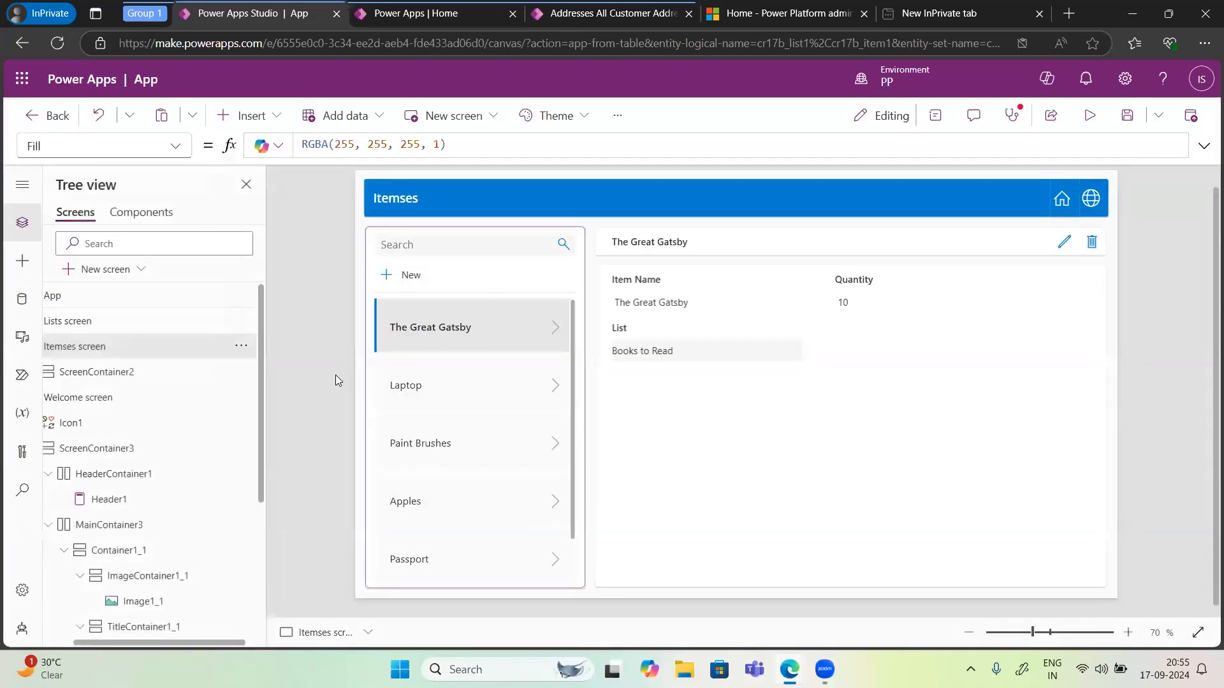
Step: Preview the app again, return to the welcome screen, and open the Lists screen
{"action": "left_click", "coordinate": [1088, 117]}
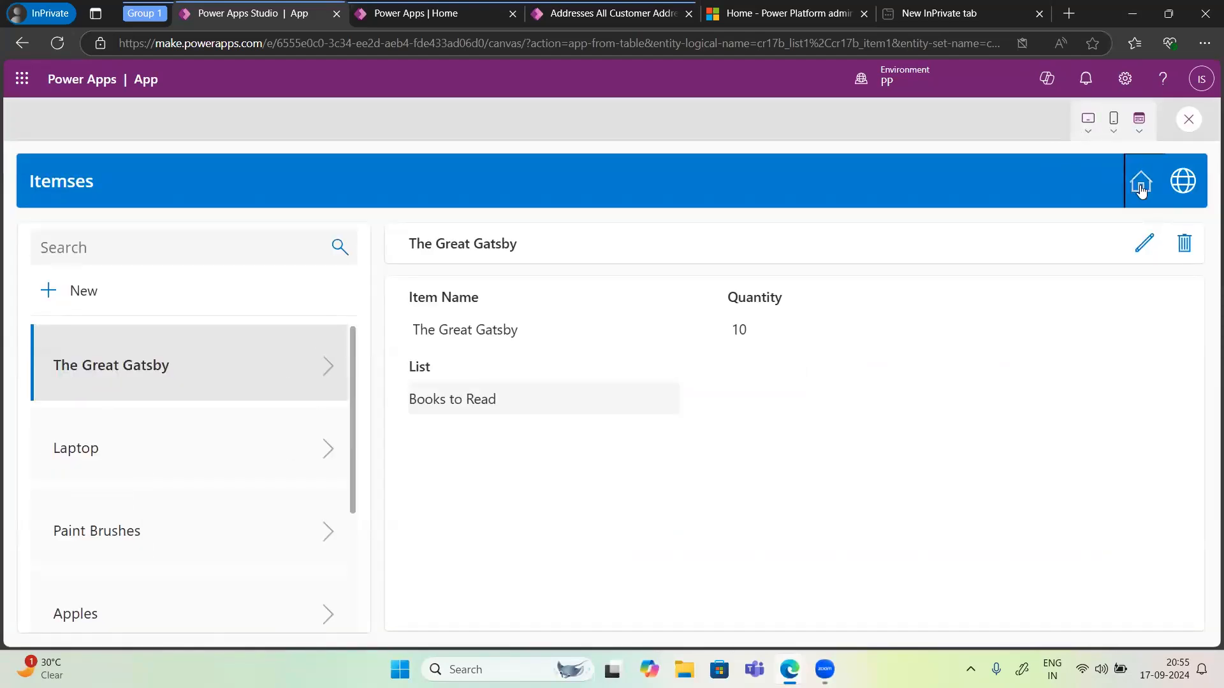
{"action": "left_click", "coordinate": [1141, 185]}
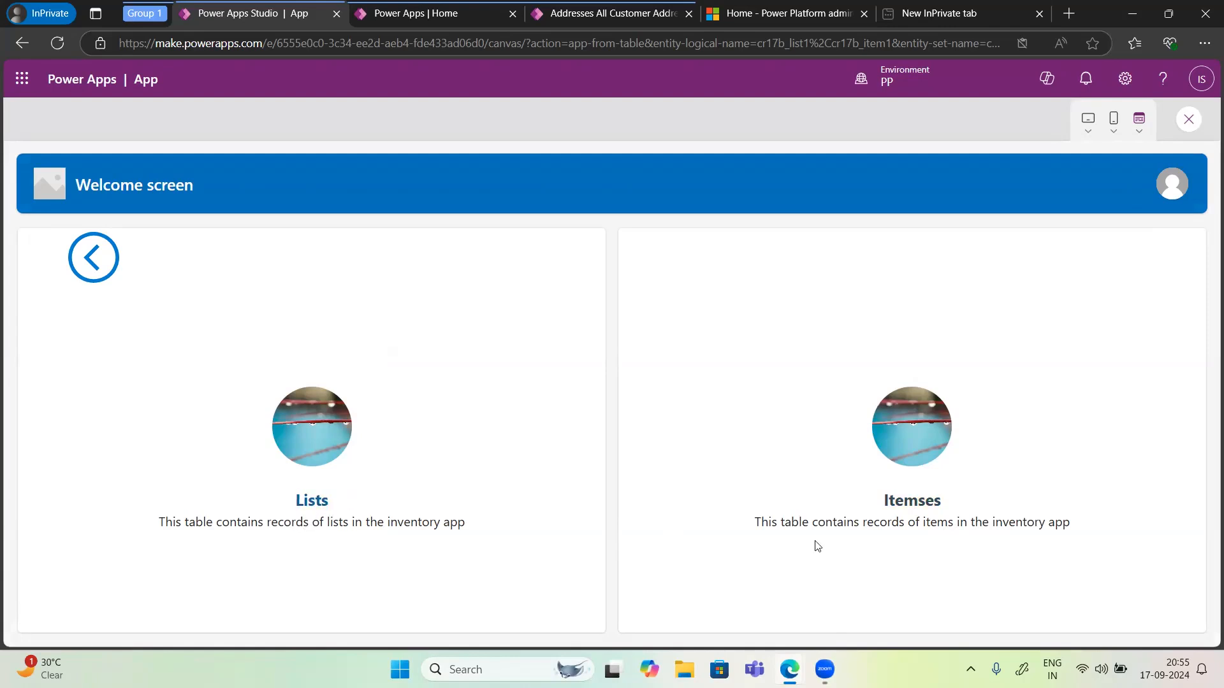
{"action": "left_click", "coordinate": [311, 502]}
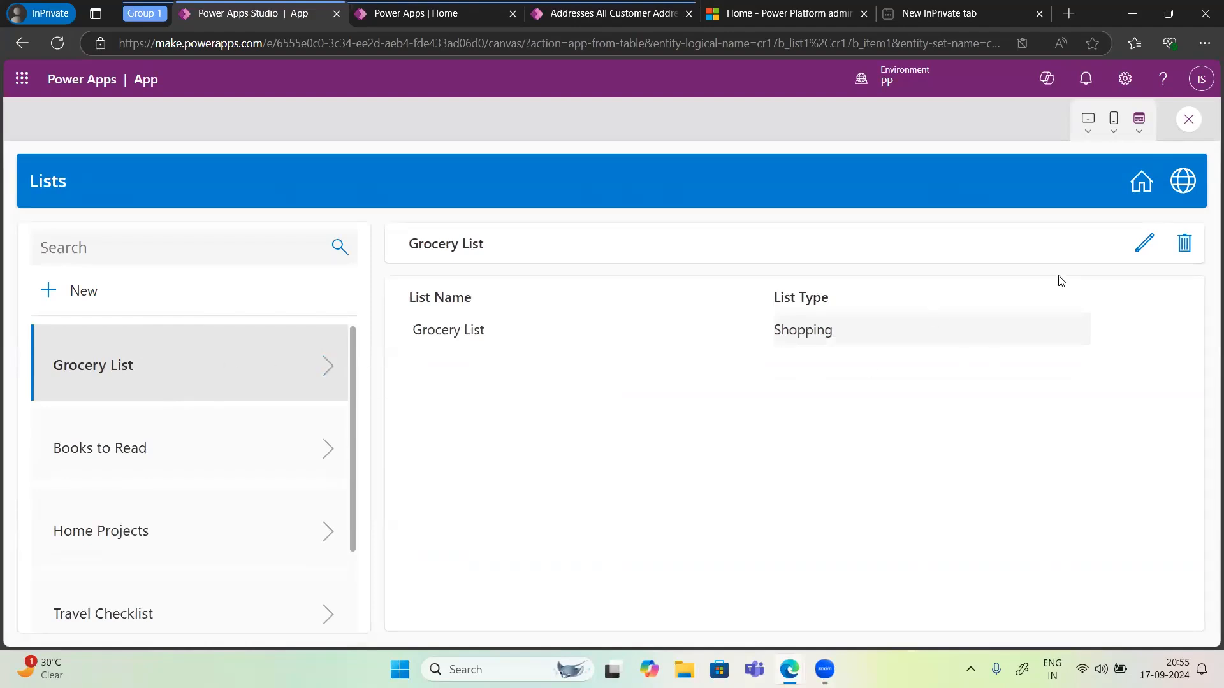
Step: Edit the Grocery List record, change its List Type to General, and save it
{"action": "left_click", "coordinate": [1153, 241]}
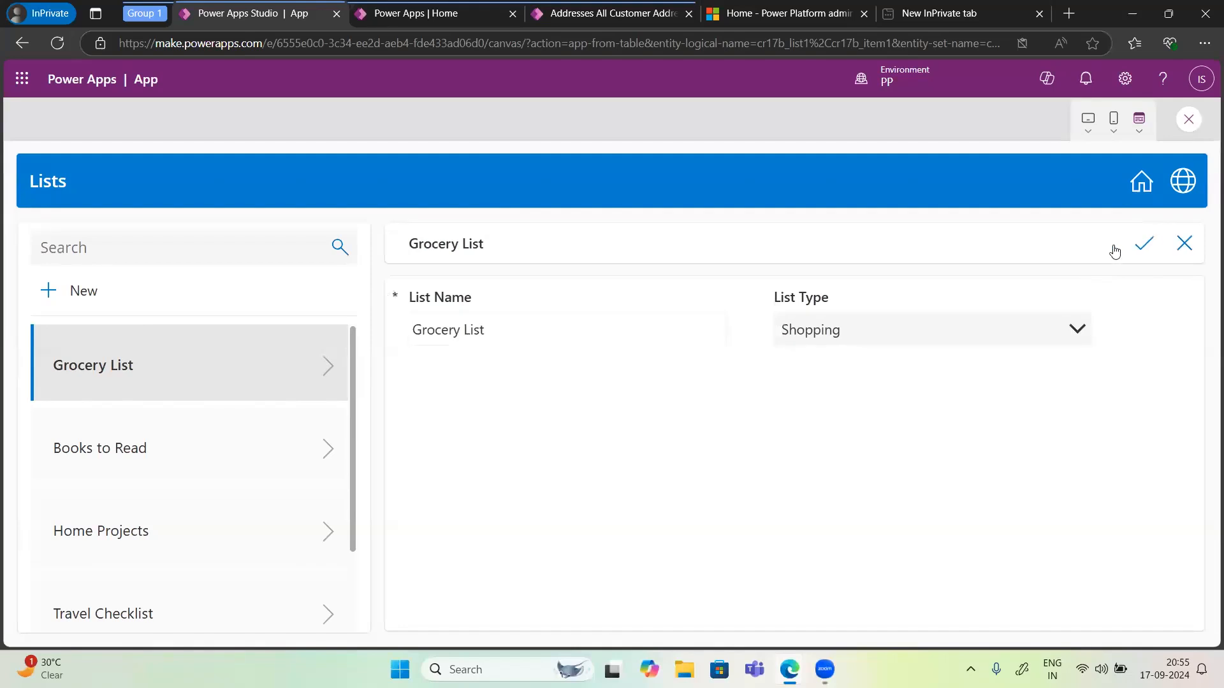
{"action": "left_click", "coordinate": [902, 347]}
{"action": "left_click", "coordinate": [819, 369]}
{"action": "left_click", "coordinate": [1151, 247]}
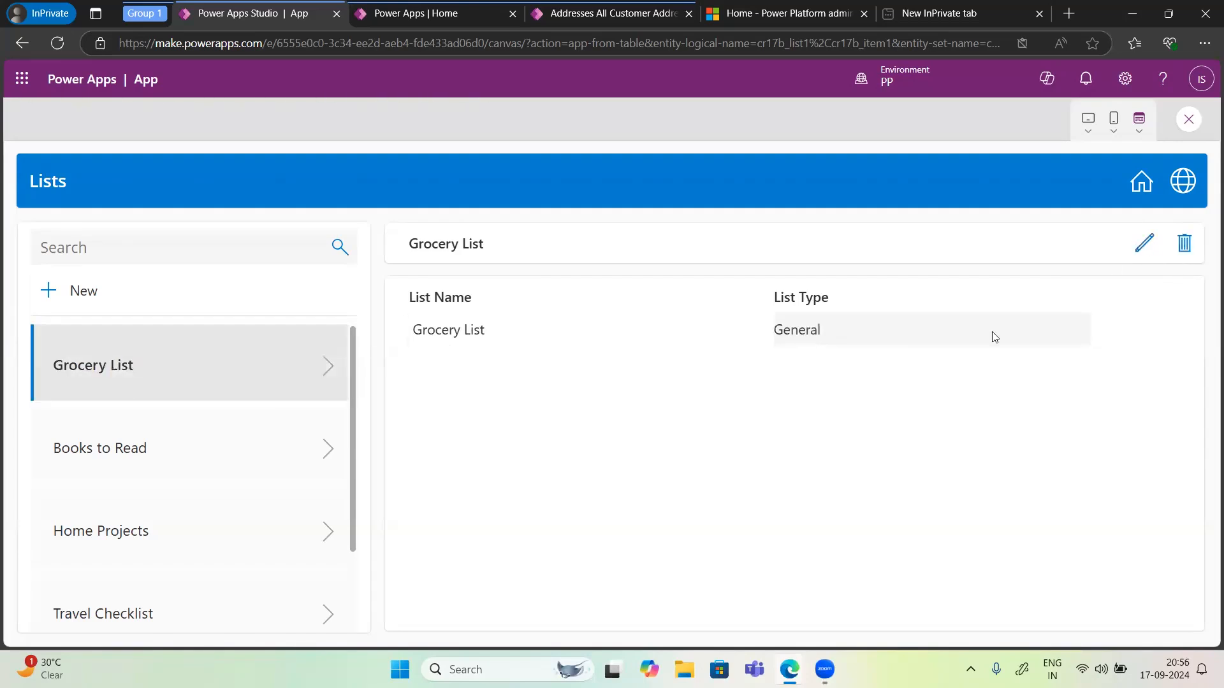
Step: Create a new list named Test with List Type To-Do and save it
{"action": "left_click", "coordinate": [60, 297]}
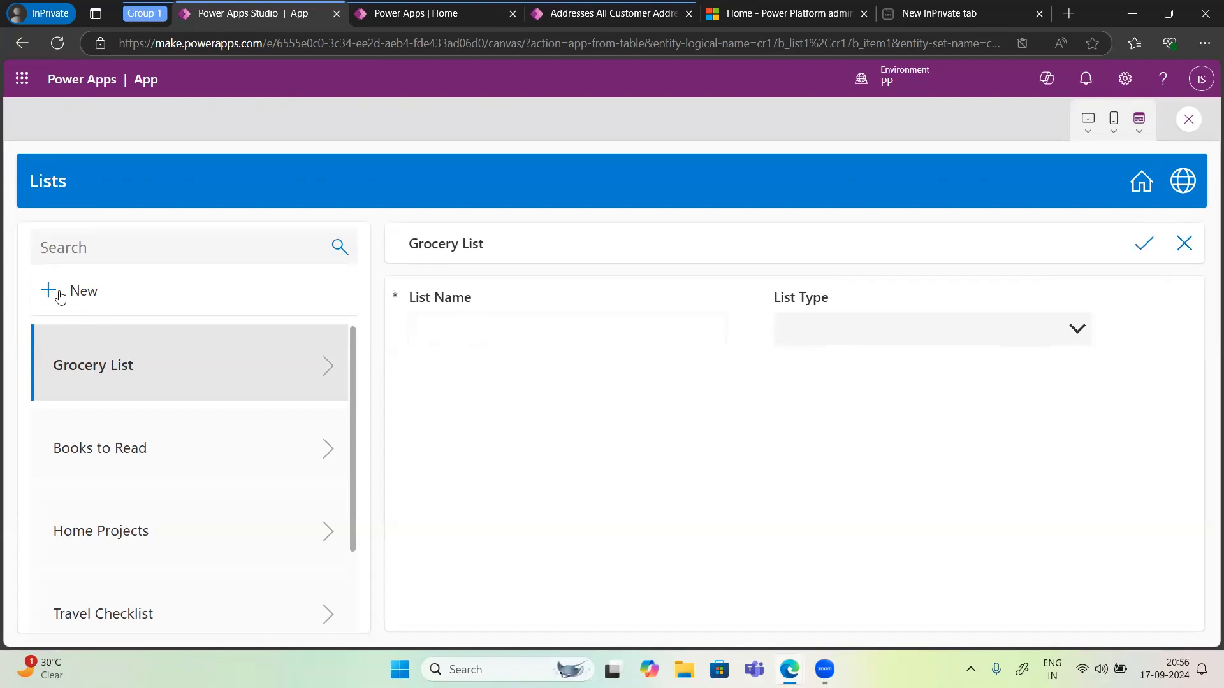
{"action": "left_click", "coordinate": [486, 324]}
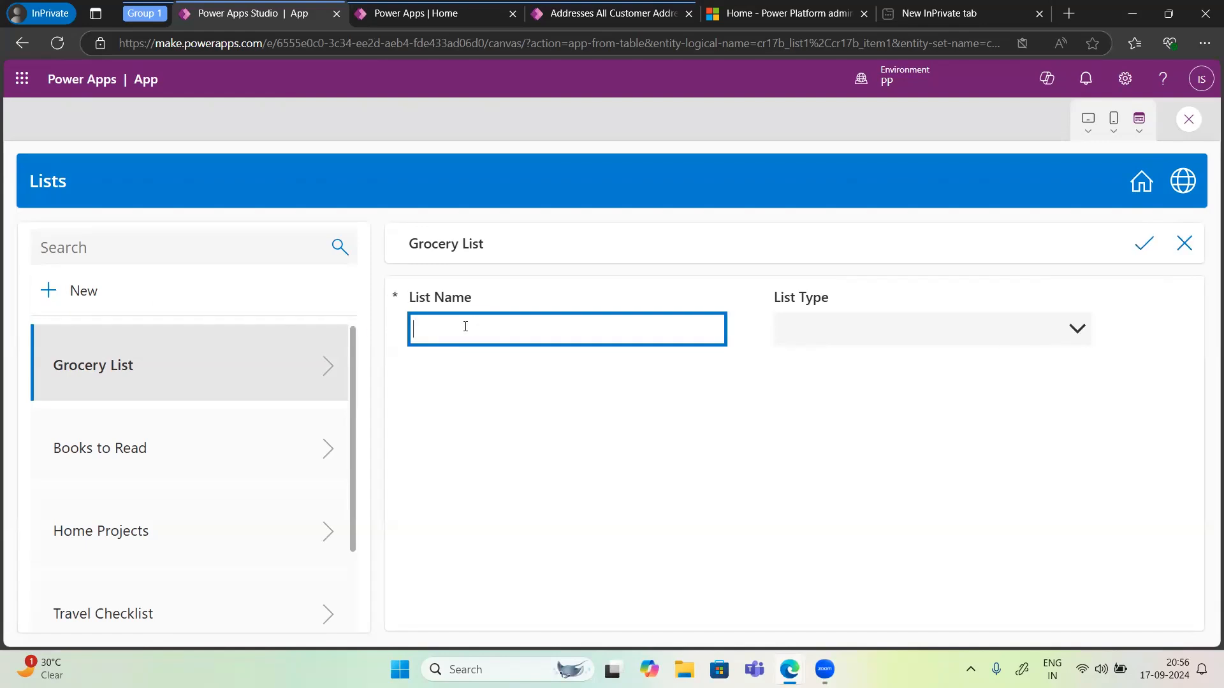
{"action": "type", "text": "T"}
{"action": "key", "text": "BackSpace"}
{"action": "type", "text": "Test"}
{"action": "left_click", "coordinate": [823, 332]}
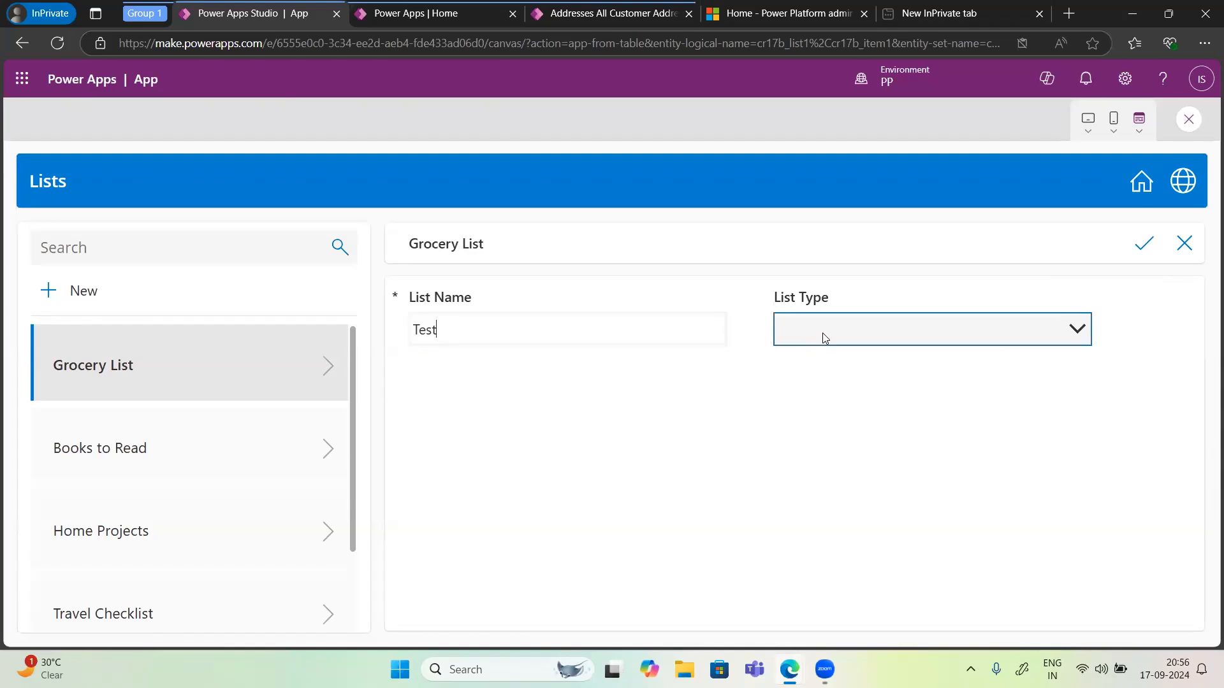
{"action": "right_click", "coordinate": [822, 333]}
{"action": "left_click", "coordinate": [785, 331]}
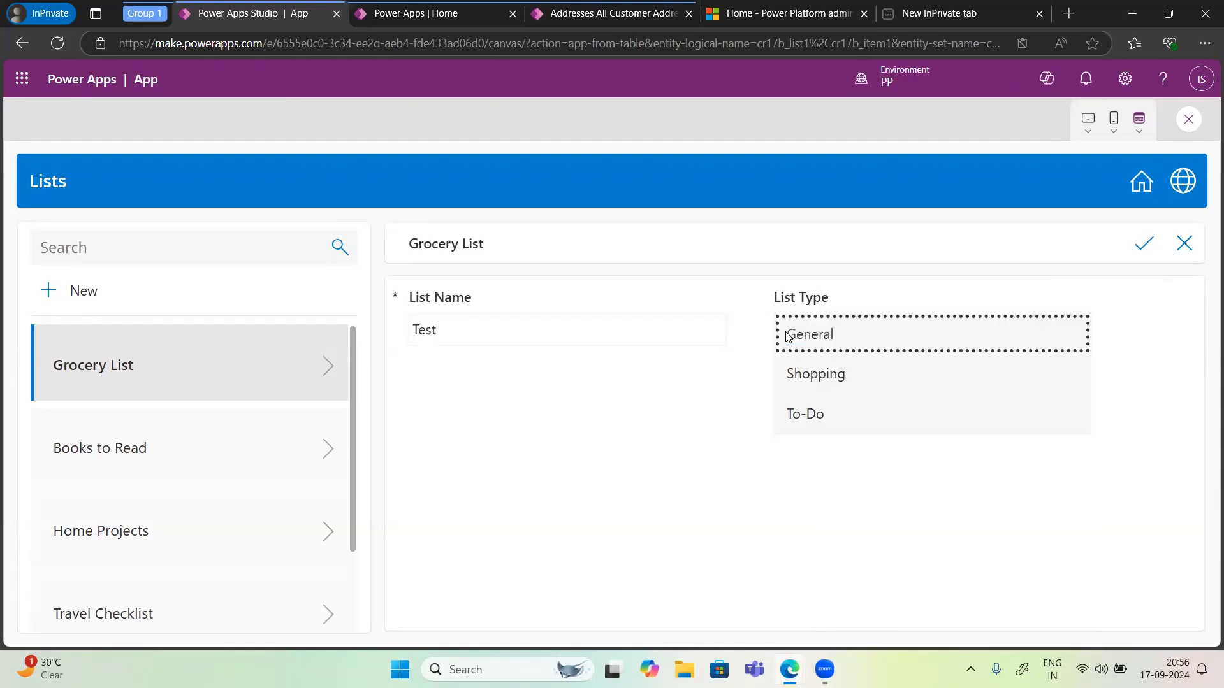
{"action": "left_click", "coordinate": [808, 418]}
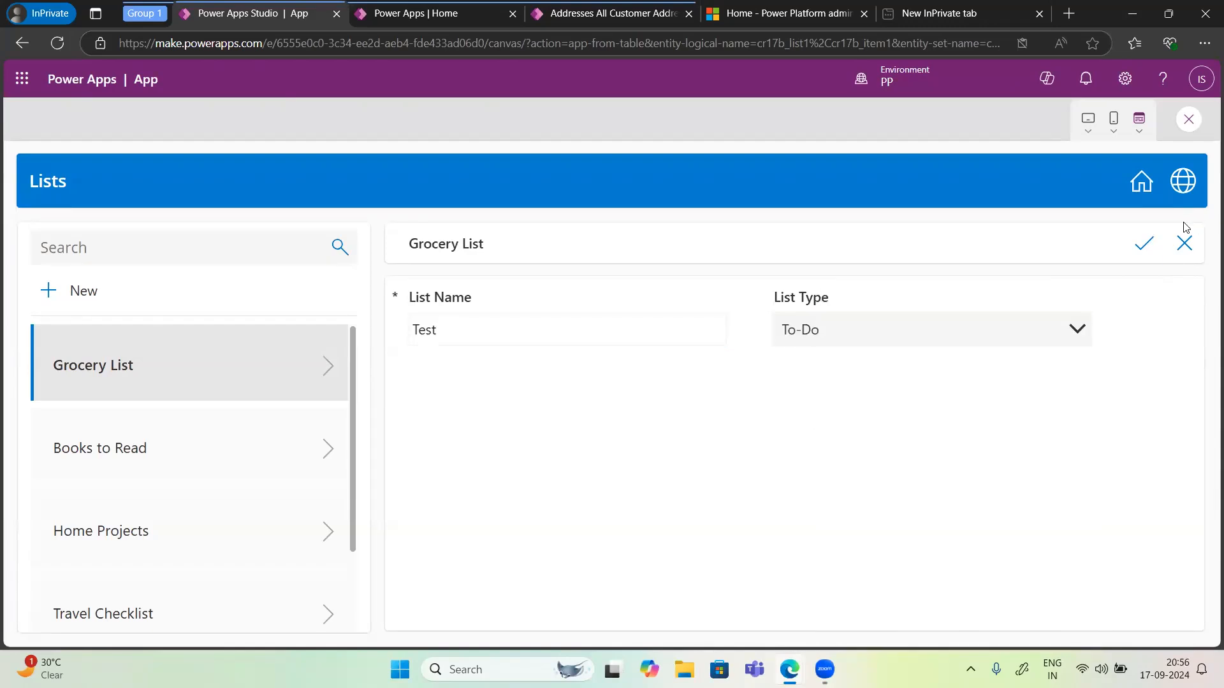
{"action": "left_click", "coordinate": [1149, 243]}
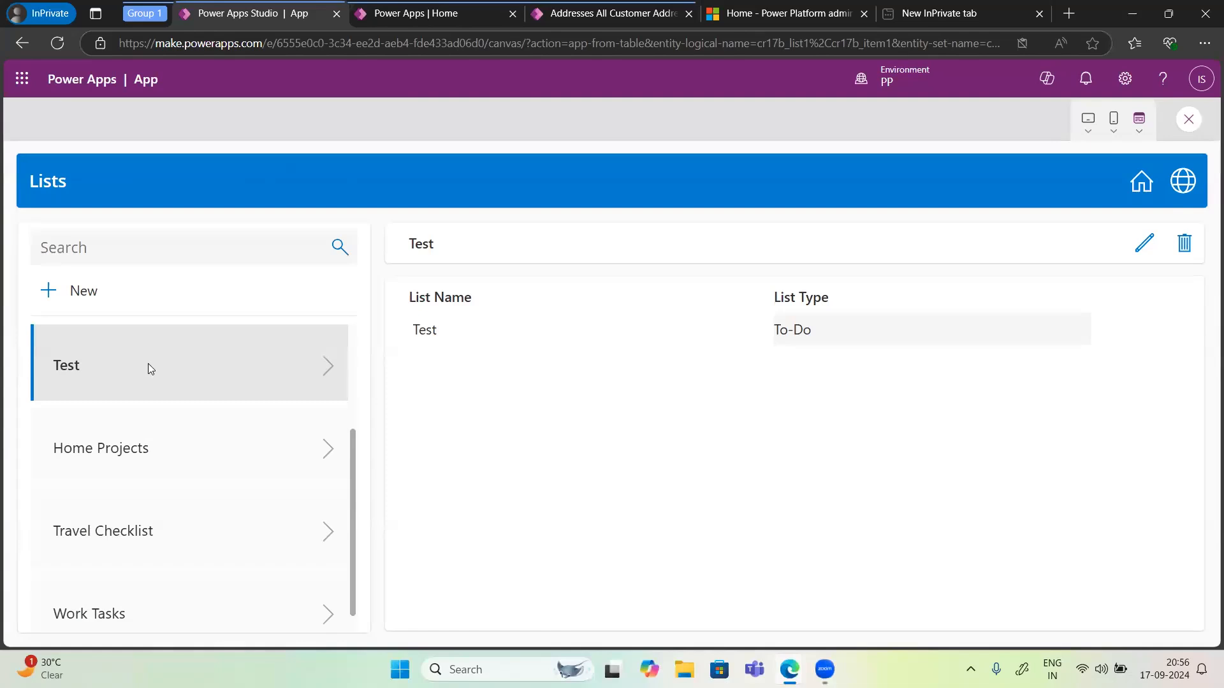
Step: Select the Home Projects and Travel Checklist records to view their details
{"action": "left_click", "coordinate": [179, 468]}
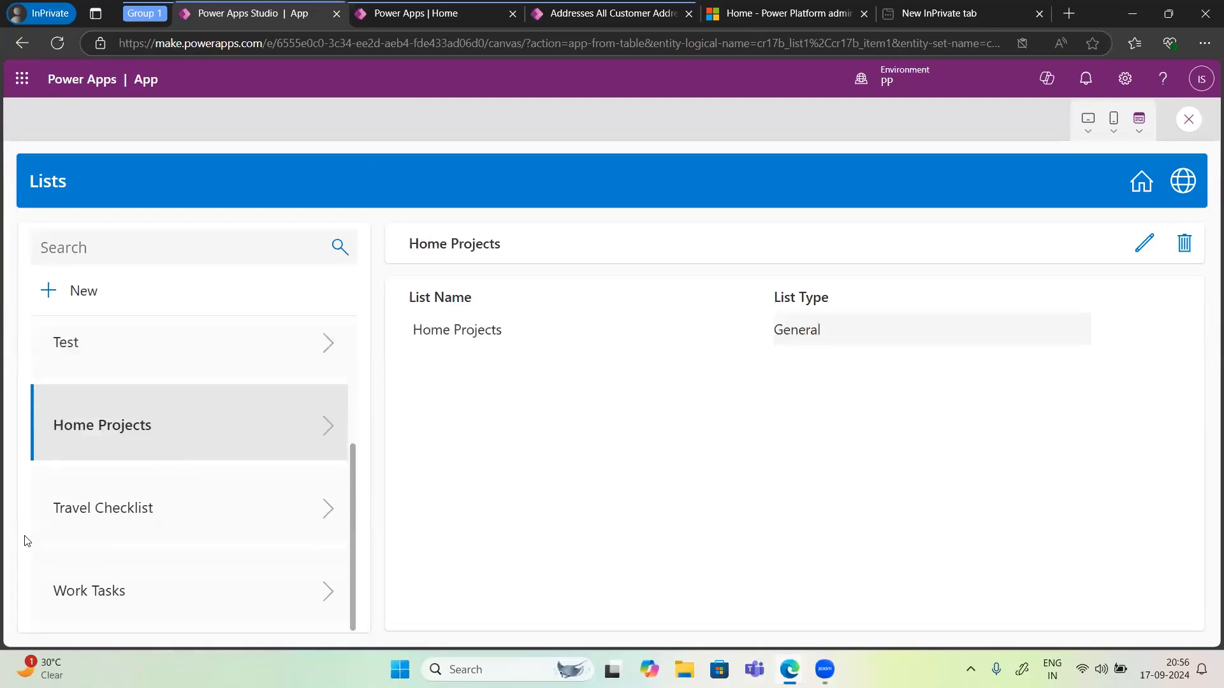
{"action": "left_click", "coordinate": [134, 523]}
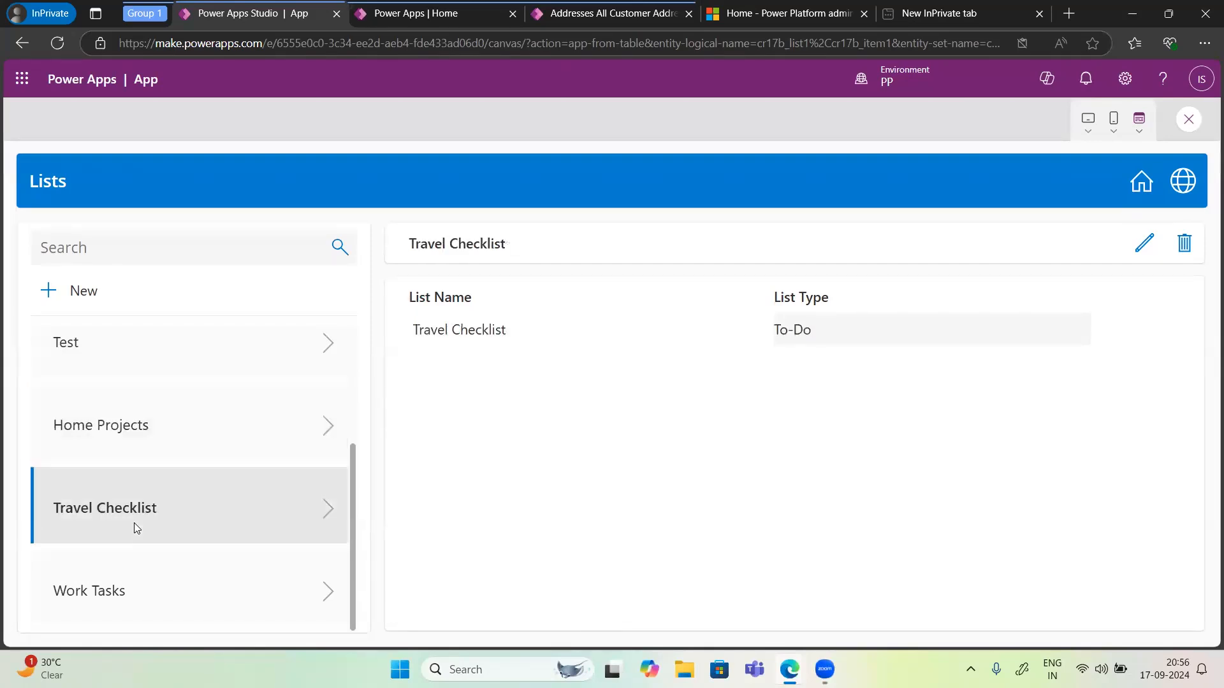
Step: Open the Itemses screen, edit the Laptop item, set its Quantity to 100, and save
{"action": "left_click", "coordinate": [1132, 198]}
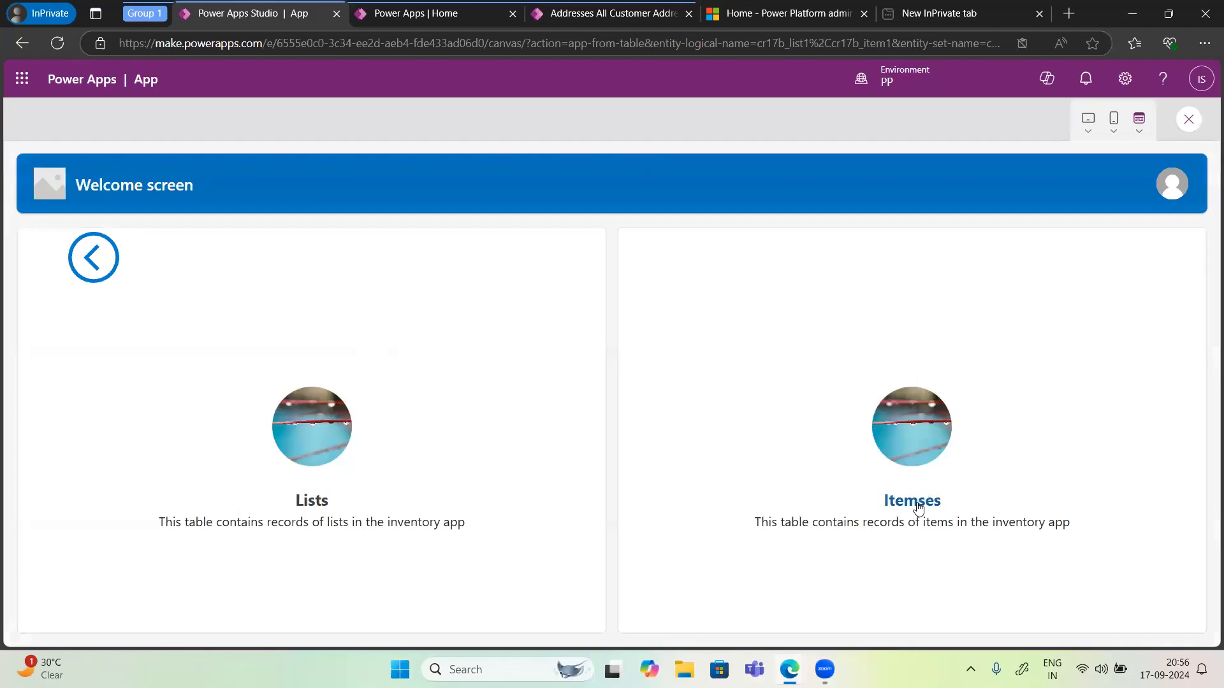
{"action": "left_click", "coordinate": [918, 508]}
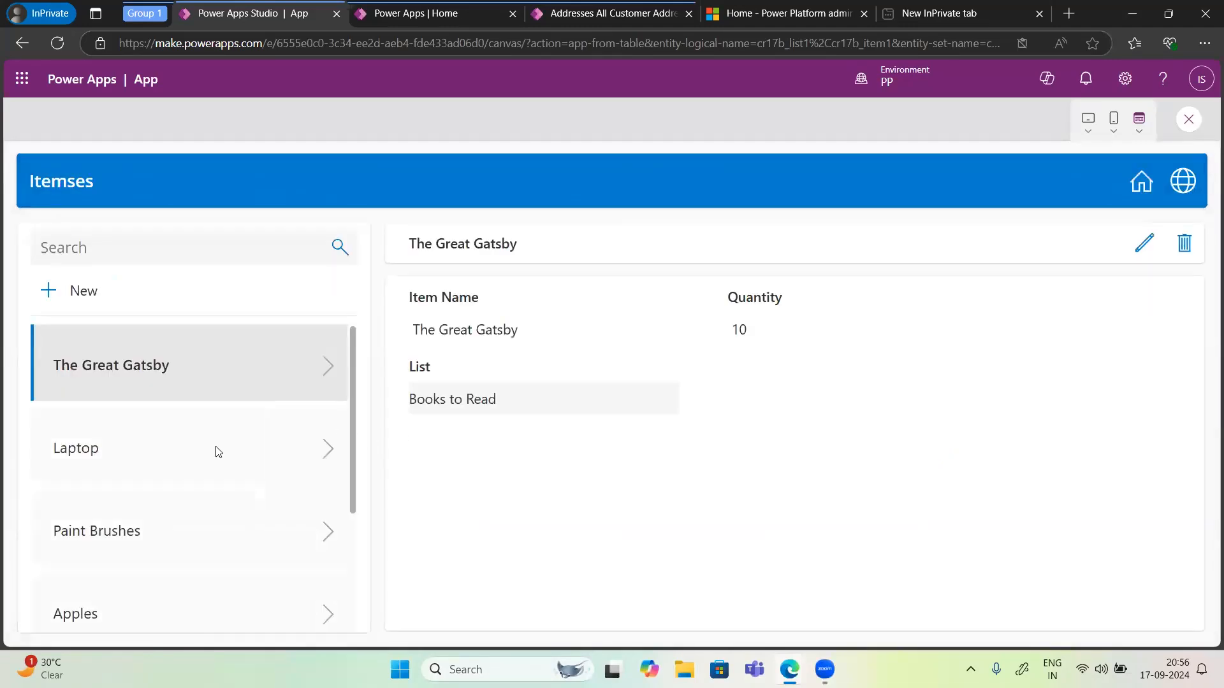
{"action": "left_click", "coordinate": [211, 457]}
{"action": "scroll", "coordinate": [211, 457], "scroll_direction": "down", "scroll_amount": 1}
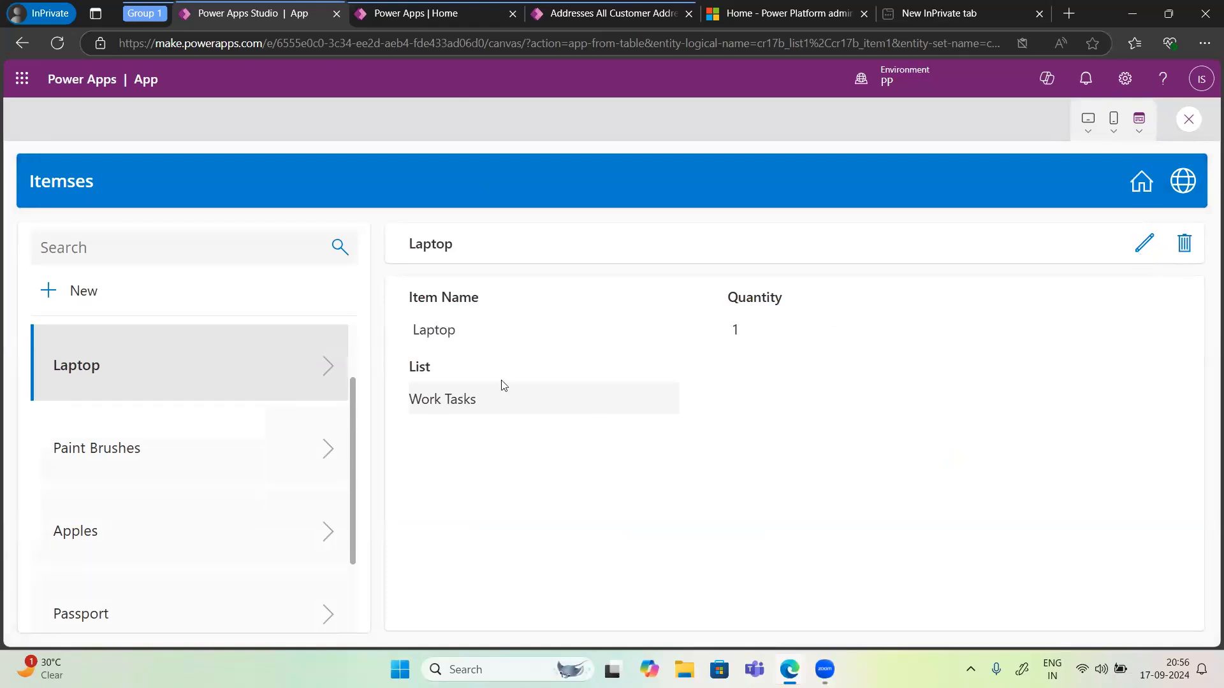
{"action": "left_click", "coordinate": [1143, 249]}
{"action": "left_click", "coordinate": [749, 337]}
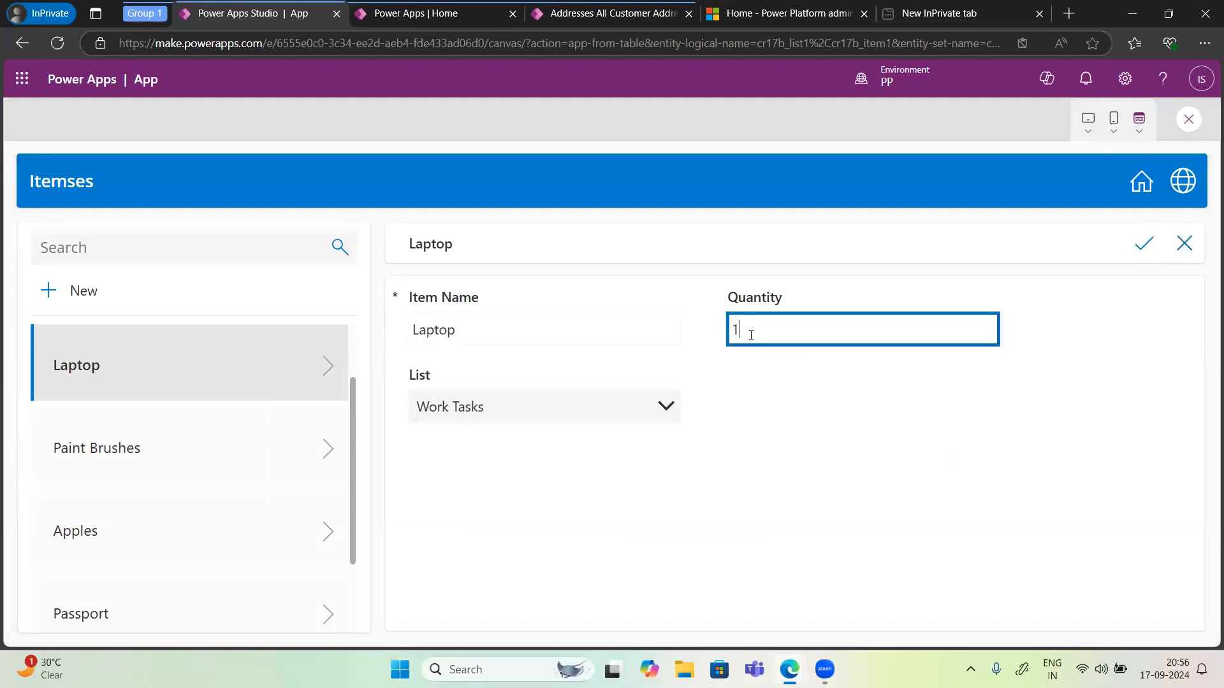
{"action": "type", "text": "00"}
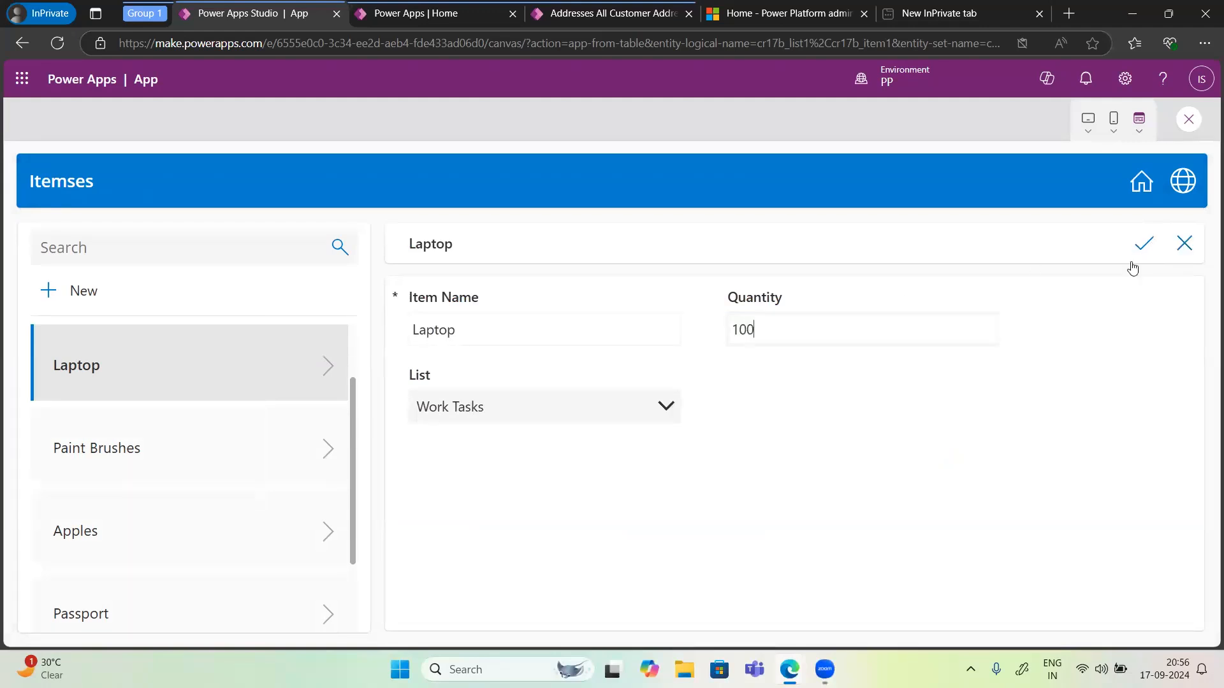
{"action": "left_click", "coordinate": [1141, 255]}
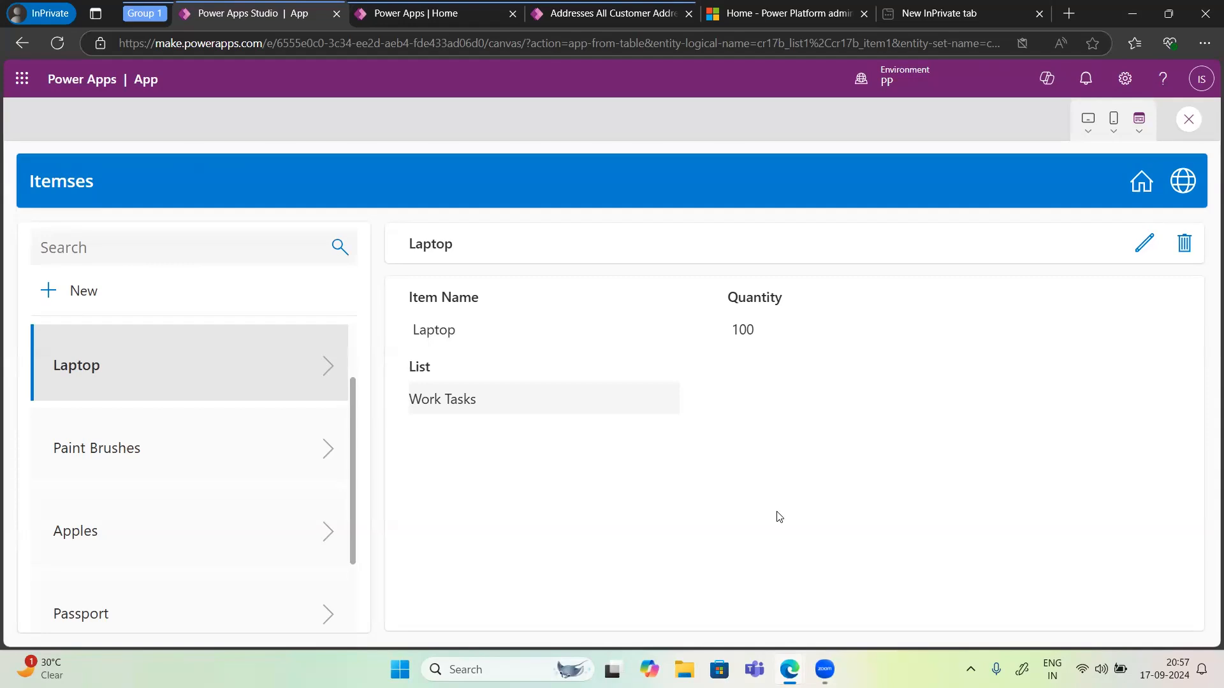
Step: Close the app preview and dismiss the tip dialog in the designer
{"action": "scroll", "coordinate": [99, 526], "scroll_direction": "down", "scroll_amount": 2}
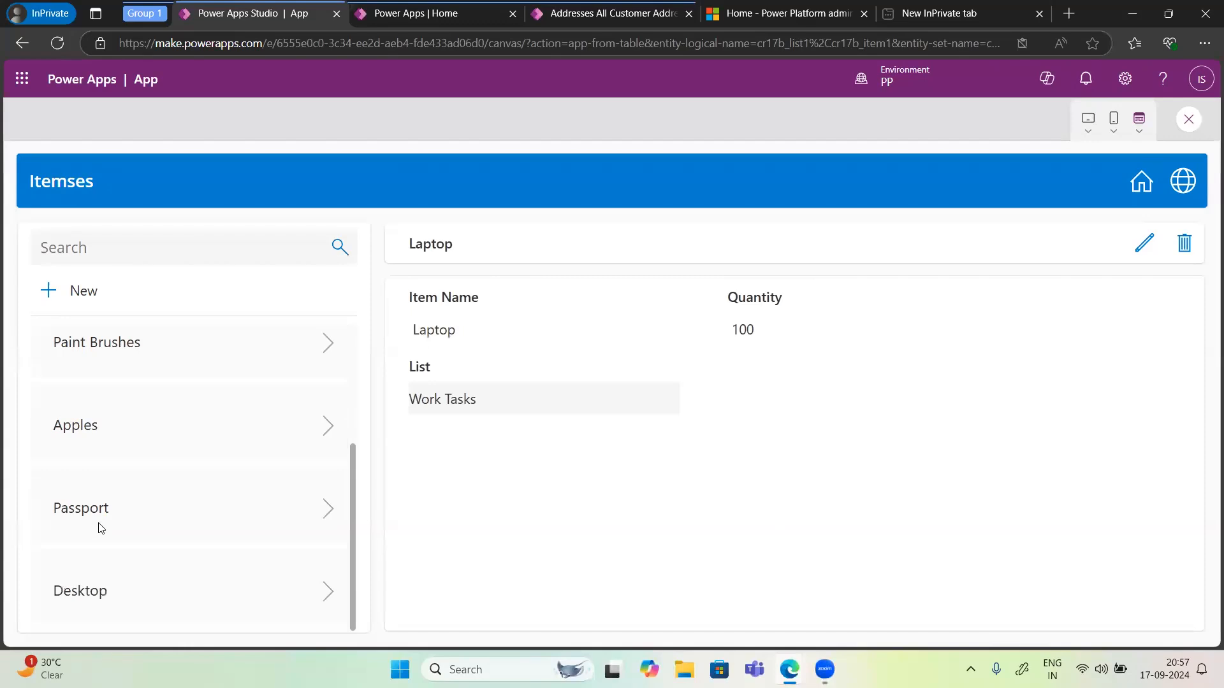
{"action": "scroll", "coordinate": [99, 526], "scroll_direction": "up", "scroll_amount": 3}
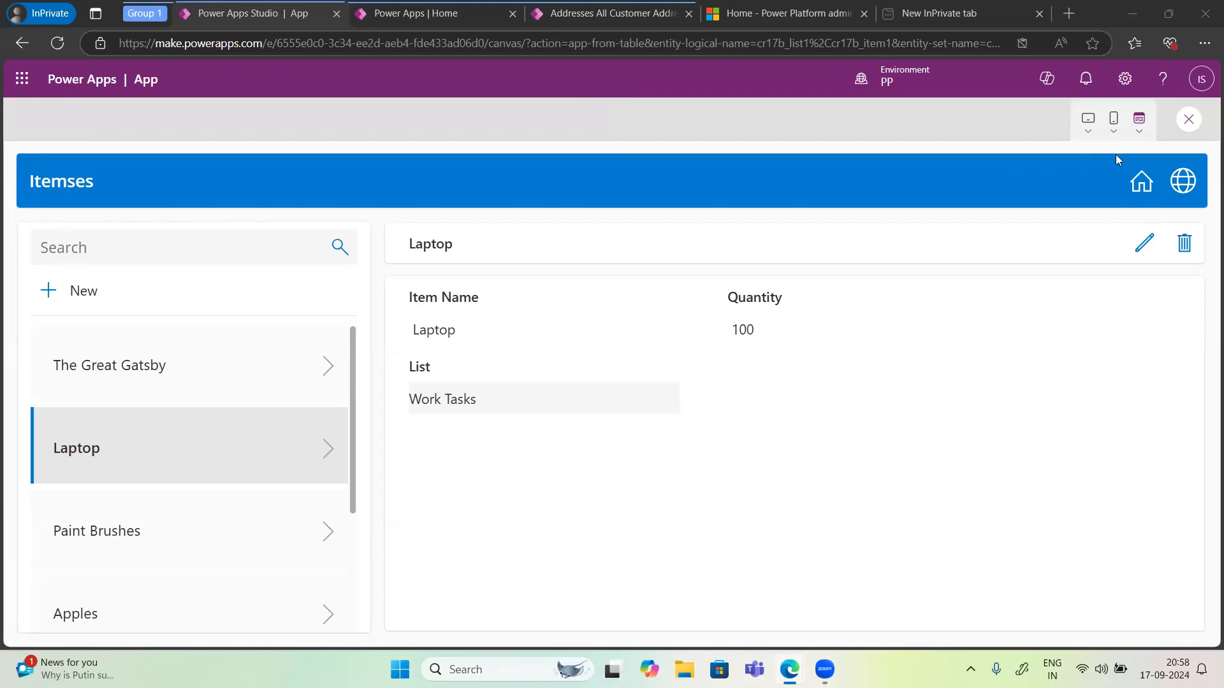
{"action": "left_click", "coordinate": [1181, 128]}
{"action": "left_click", "coordinate": [1181, 127]}
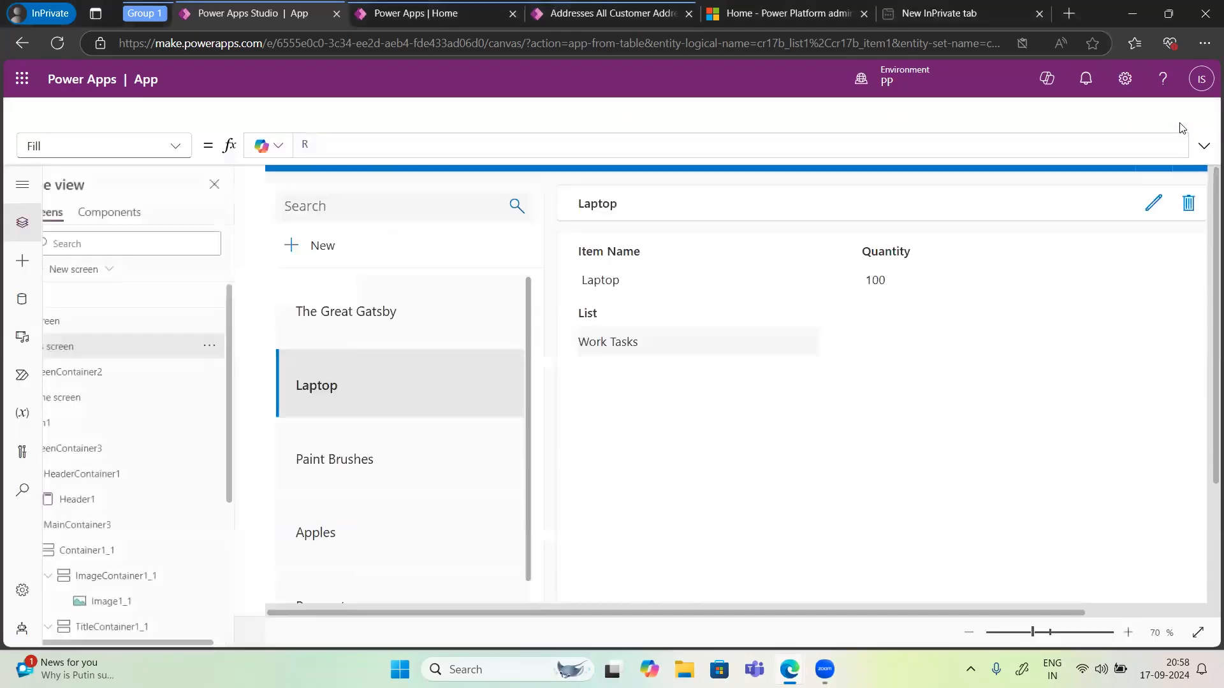
{"action": "left_click", "coordinate": [754, 439]}
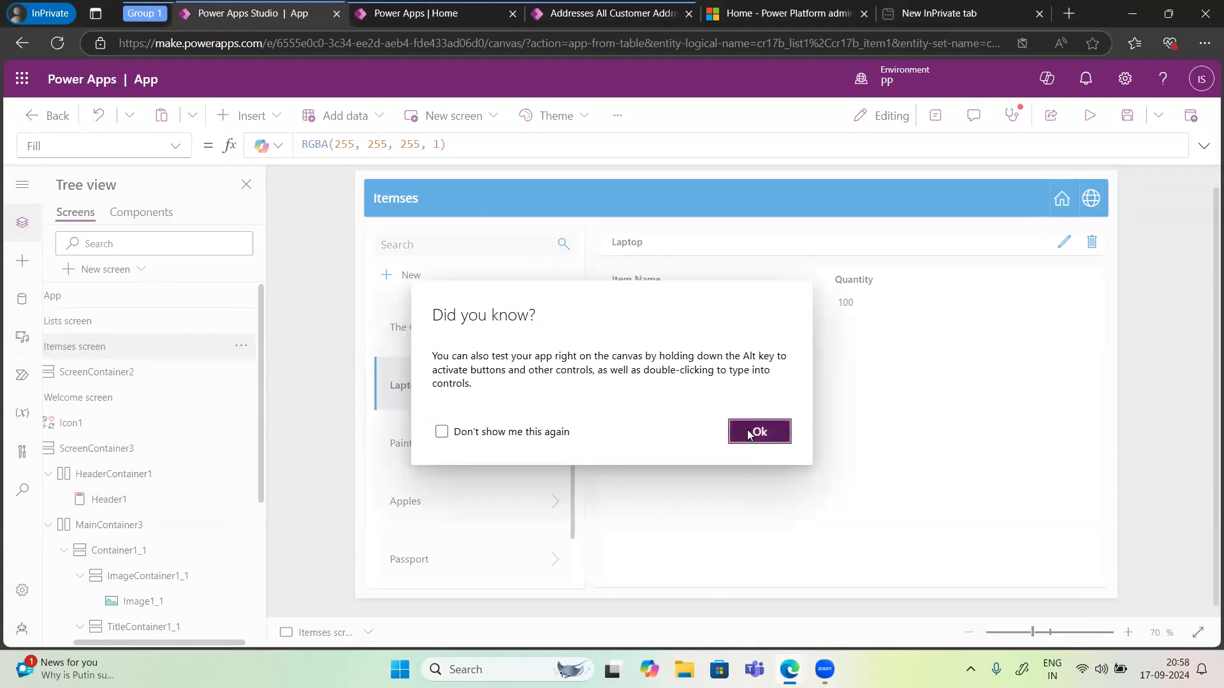